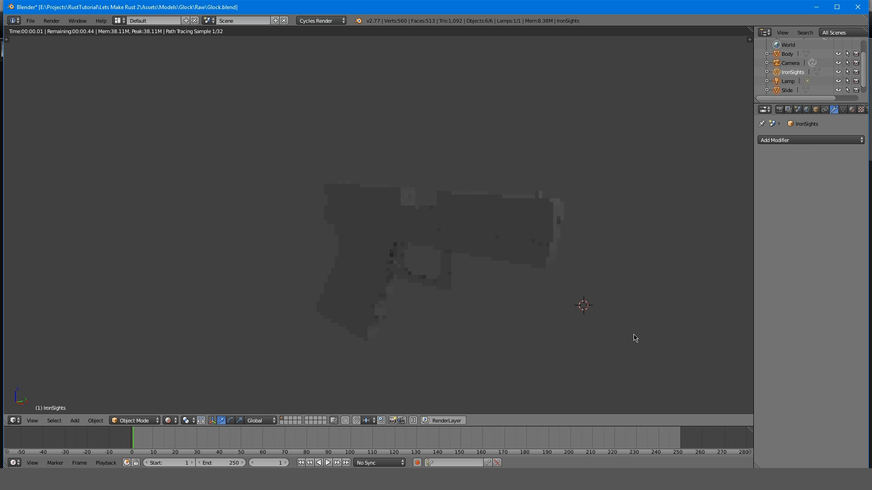
middle_click_drag(634, 338, 559, 318)
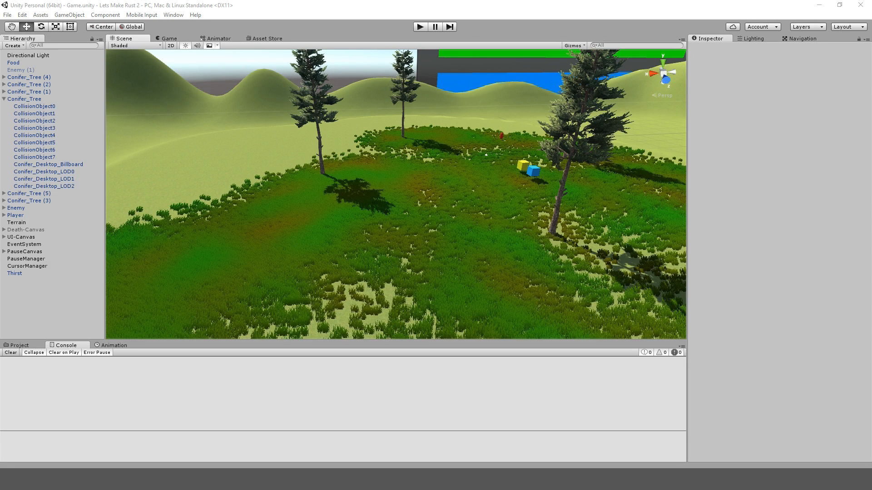
right_click_drag(447, 185, 502, 175)
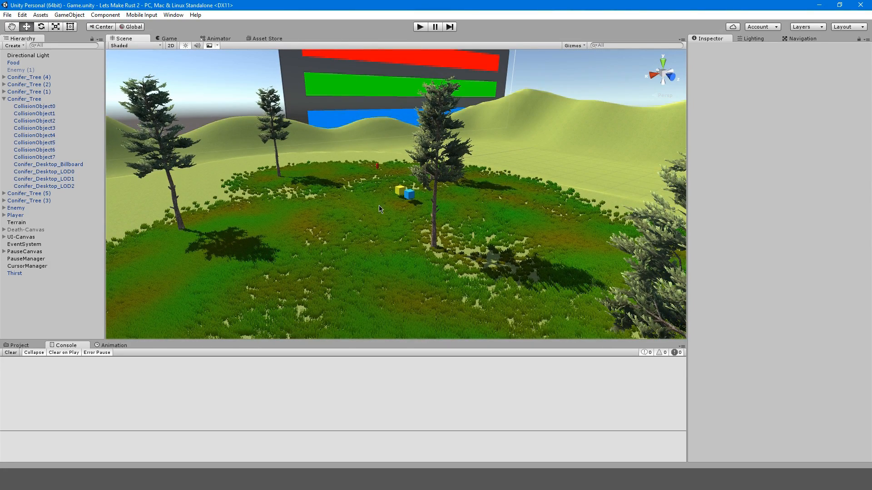
right_click_drag(379, 205, 368, 188)
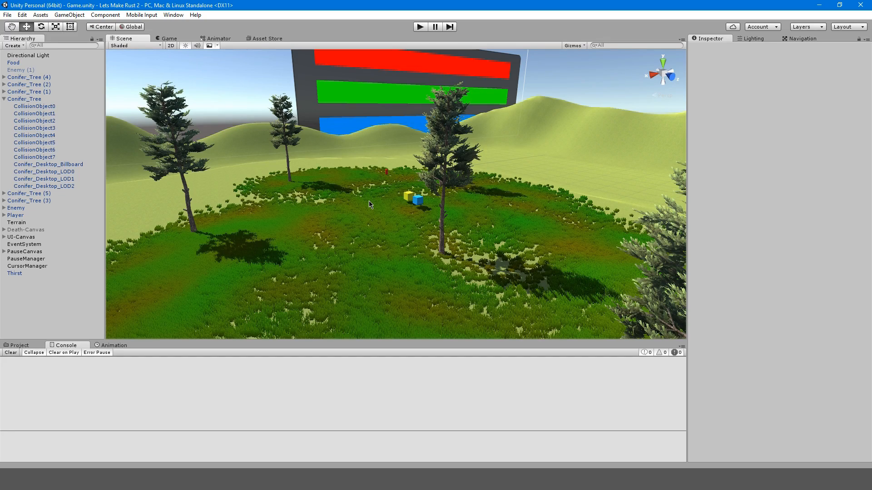
right_click_drag(369, 201, 322, 322)
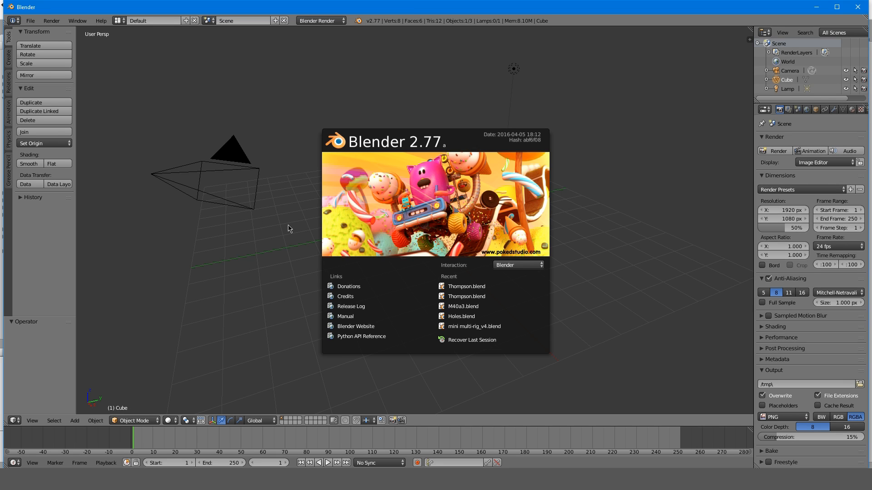
- Dismiss the splash screen and examine the default cube from several angles and distances
left_click(289, 213)
middle_click_drag(450, 264, 371, 228)
scroll(404, 227, "up", 6)
scroll(405, 226, "down", 8)
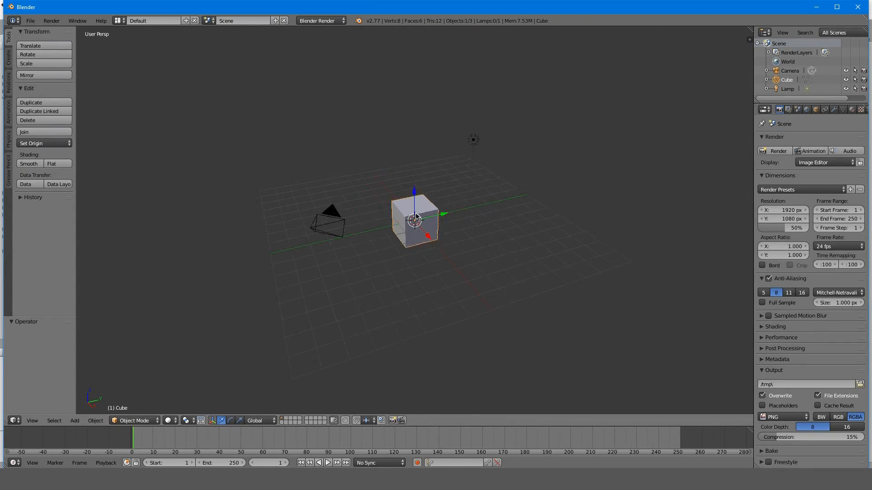
scroll(413, 218, "up", 7)
scroll(415, 216, "down", 4)
scroll(415, 218, "down", 4)
scroll(415, 219, "up", 6)
scroll(422, 223, "down", 5)
scroll(482, 234, "up", 5)
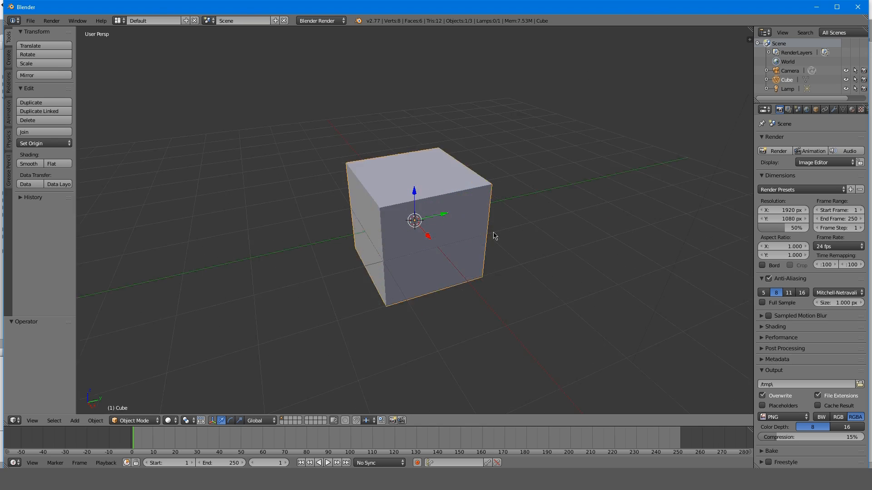
scroll(495, 236, "down", 6)
middle_click_drag(520, 232, 455, 223)
scroll(455, 223, "up", 6)
scroll(472, 225, "down", 6)
middle_click_drag(478, 187, 391, 181, "shift")
scroll(469, 210, "up", 4)
scroll(470, 210, "down", 1)
scroll(409, 136, "down", 3)
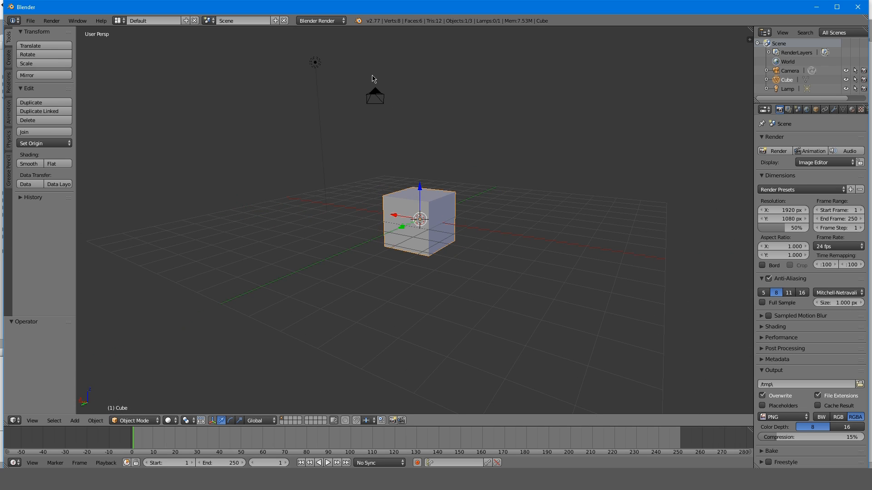
- Select the camera, the lamp and the cube in turn, finishing with the cube
right_click(374, 95)
right_click(315, 65)
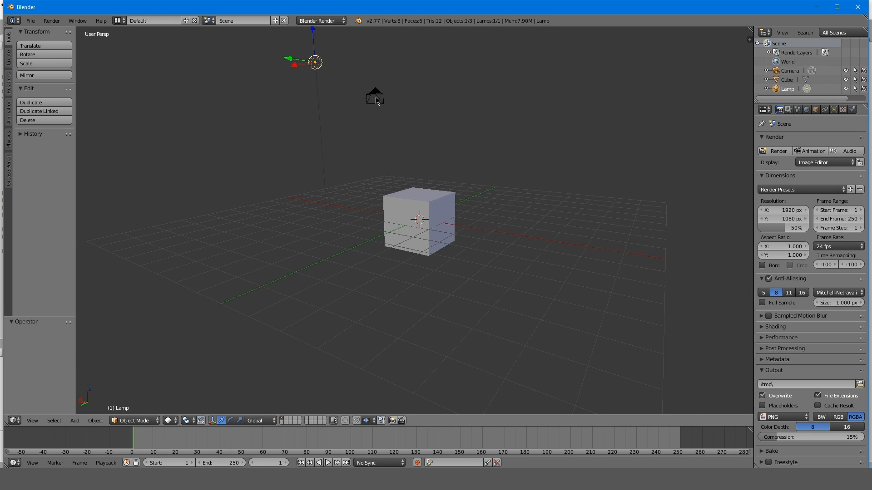
right_click(376, 98)
right_click(407, 189)
right_click(376, 101)
right_click(314, 65)
right_click(422, 220)
- Deselect all objects in the scene
middle_click_drag(439, 200, 411, 209)
scroll(523, 191, "up", 4)
scroll(513, 191, "down", 5)
mouse_move(463, 187)
middle_mouse_down()
mouse_move(445, 207)
mouse_move(389, 162)
mouse_move(372, 165)
mouse_move(472, 208)
mouse_move(489, 189)
mouse_move(475, 179)
mouse_move(496, 197)
mouse_move(484, 282)
mouse_move(485, 218)
mouse_move(451, 195)
mouse_move(457, 211)
mouse_move(445, 189)
mouse_move(449, 207)
mouse_move(473, 179)
middle_mouse_up()
key("a")
scroll(465, 191, "up", 3)
scroll(461, 192, "down", 2)
middle_click_drag(188, 164, 180, 169)
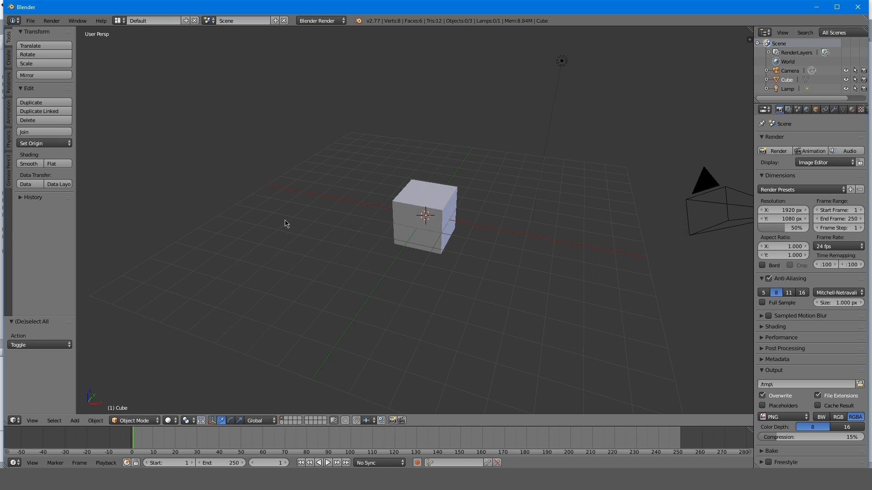
- Switch the viewport to orthographic projection and show the front view with the Glock reference images
middle_click_drag(299, 226, 291, 212)
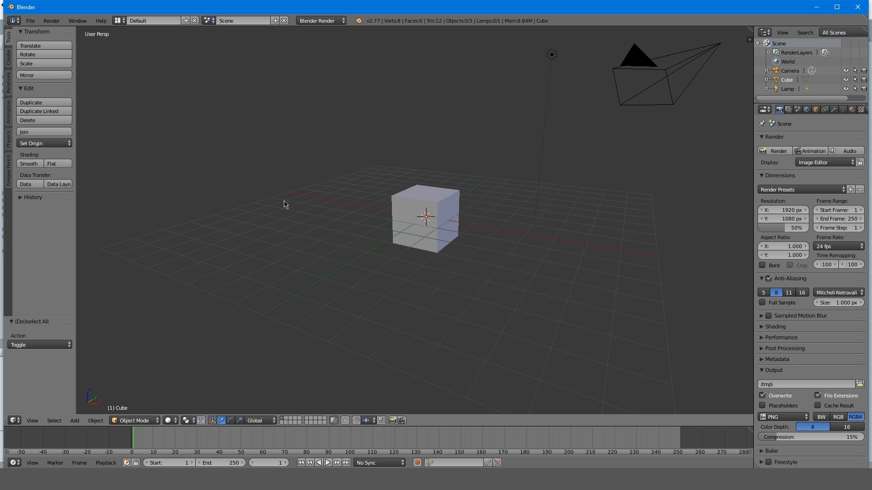
middle_click_drag(304, 207, 328, 212)
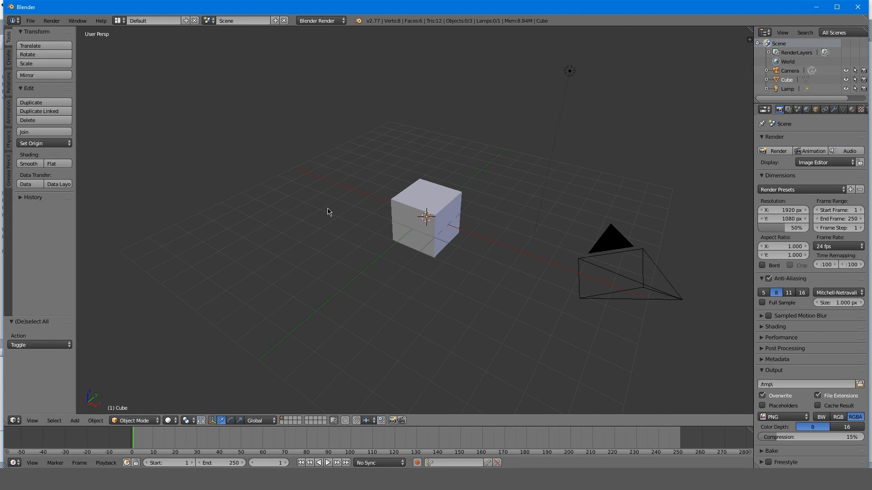
key("KP_5")
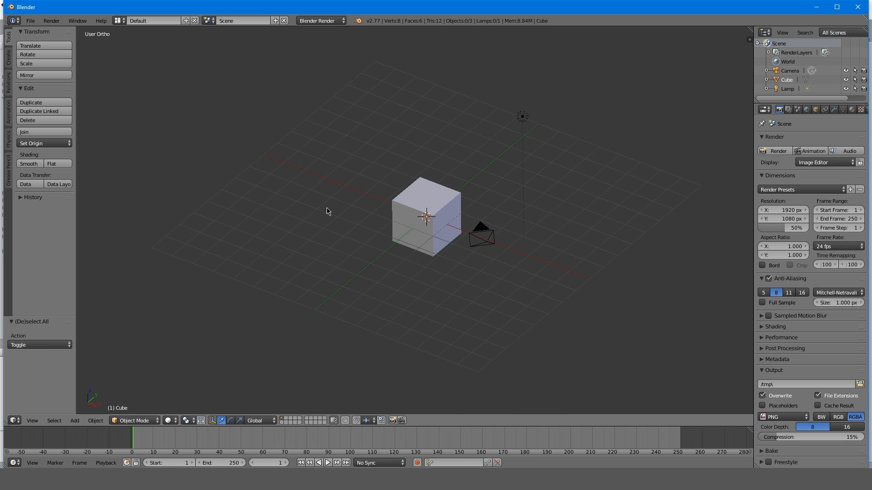
key("KP_1")
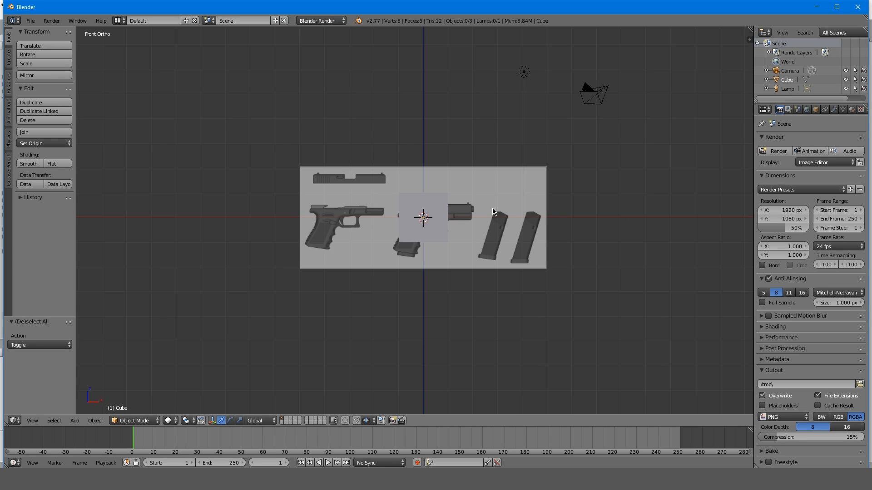
scroll(493, 210, "up", 3)
middle_click_drag(493, 225, 454, 234, "shift")
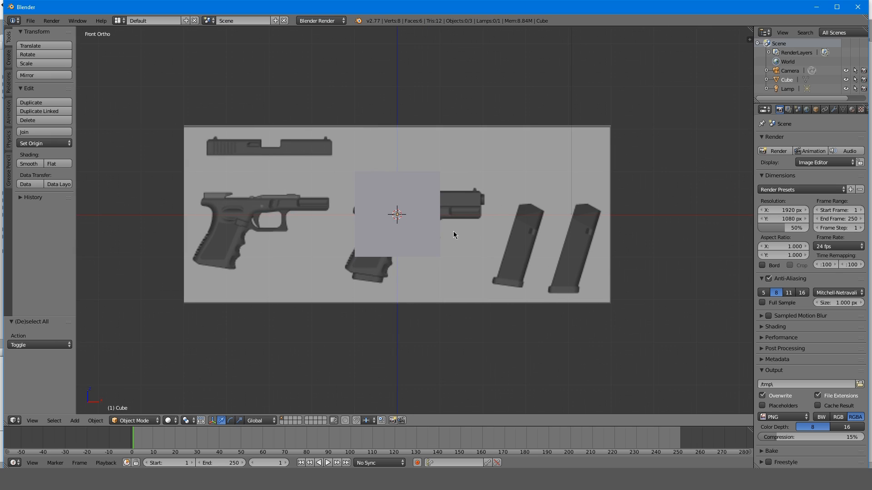
scroll(505, 218, "up", 2)
scroll(506, 218, "down", 2)
middle_click_drag(513, 221, 489, 211, "shift")
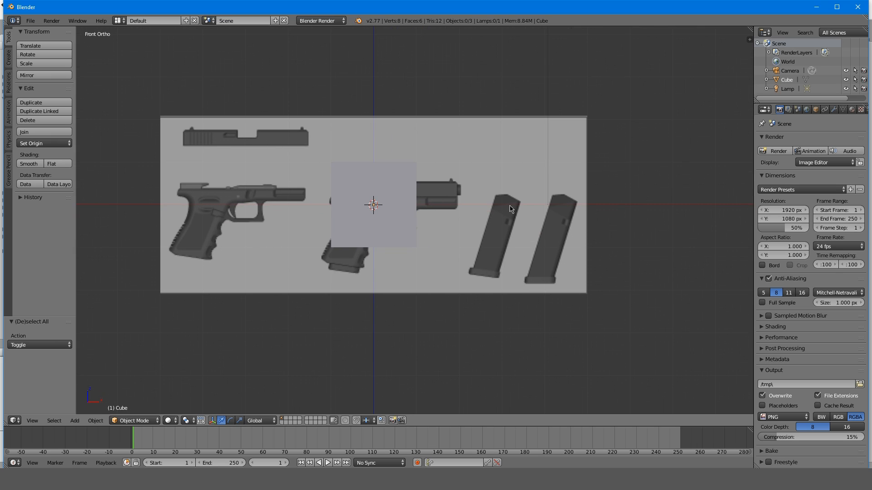
- Select the cube and move it off the central pistol reference, placing it between the pistol's trigger guard and the first magazine
right_click(409, 191)
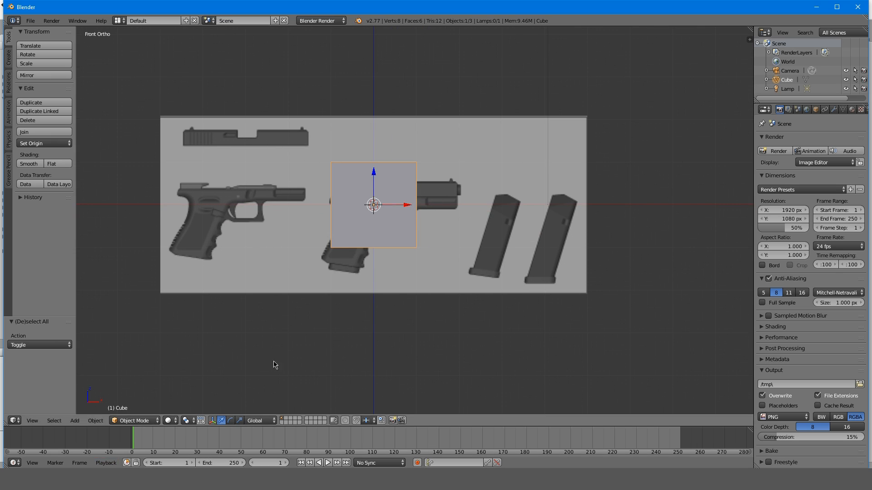
middle_click_drag(241, 318, 259, 319, "shift")
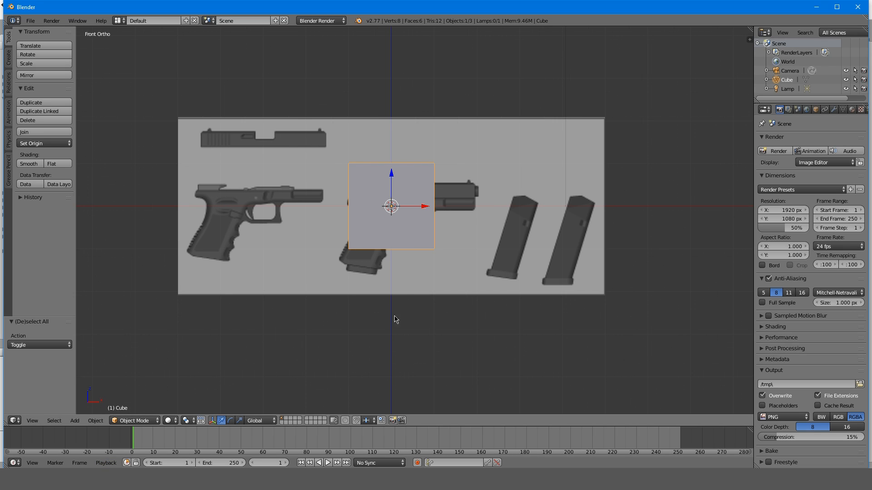
middle_click_drag(339, 331, 321, 334, "shift")
middle_click_drag(434, 319, 445, 317, "shift")
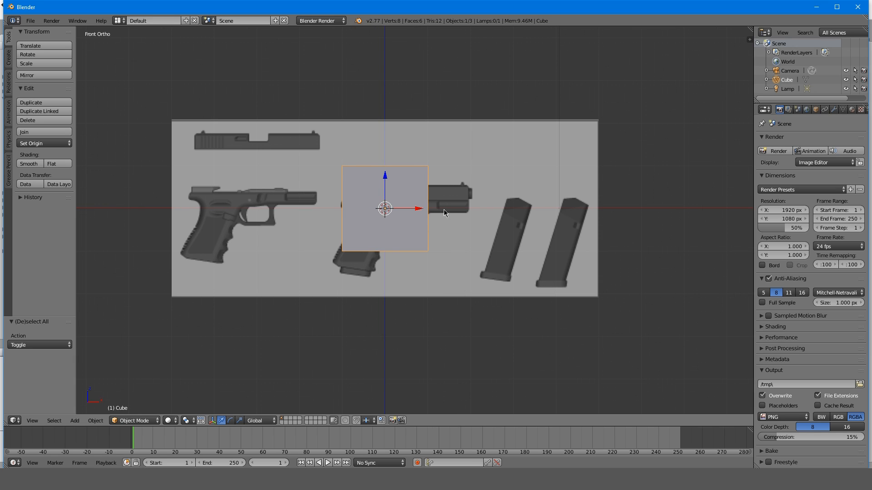
key("g")
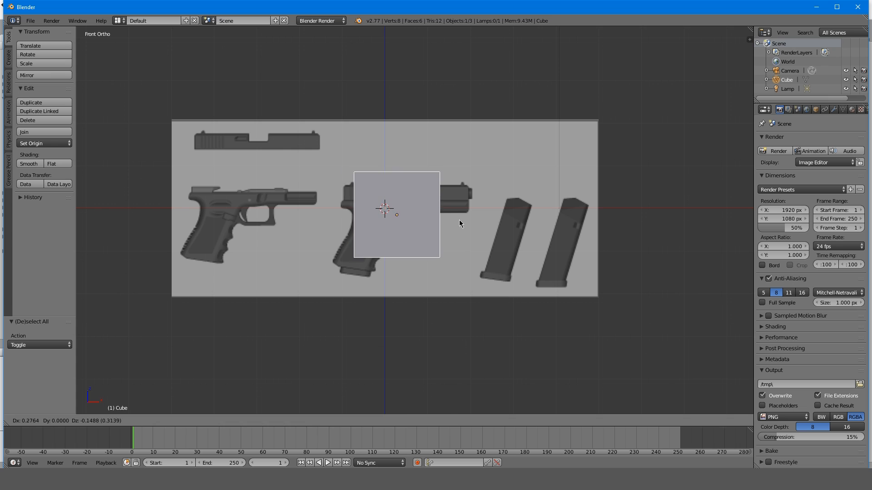
left_click(304, 193)
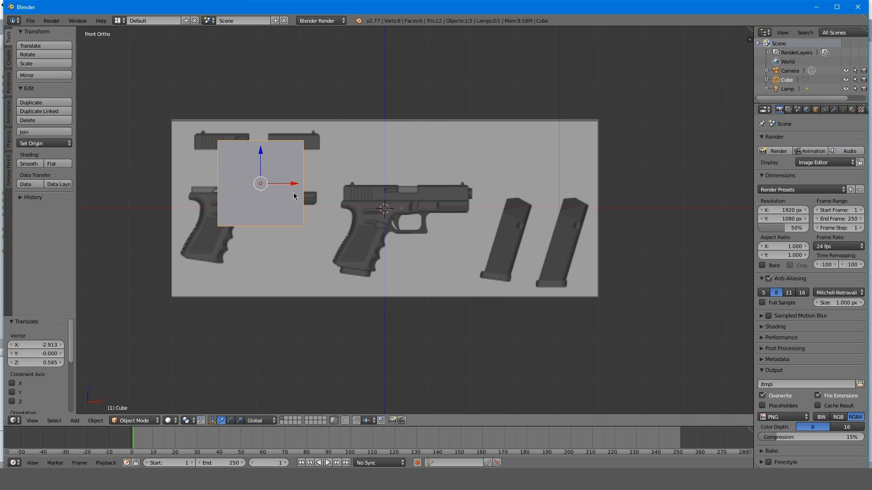
key("g")
left_click(475, 246)
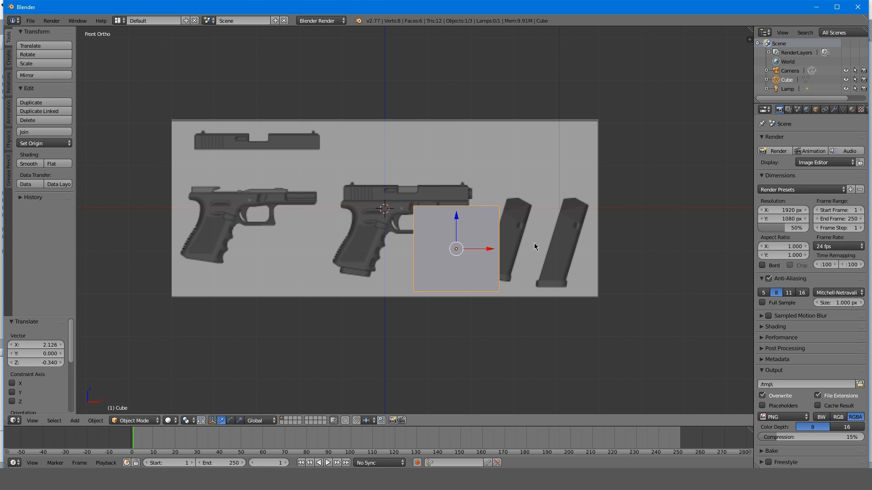
- Place the 3D cursor in the empty area below the reference images
left_click(534, 344)
middle_click_drag(532, 288, 472, 248)
scroll(469, 241, "down", 6)
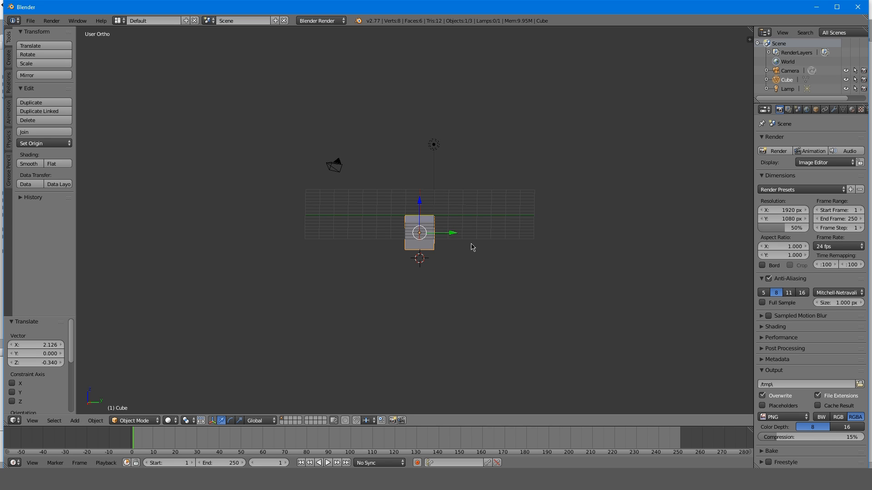
key("KP_1")
scroll(450, 254, "up", 10)
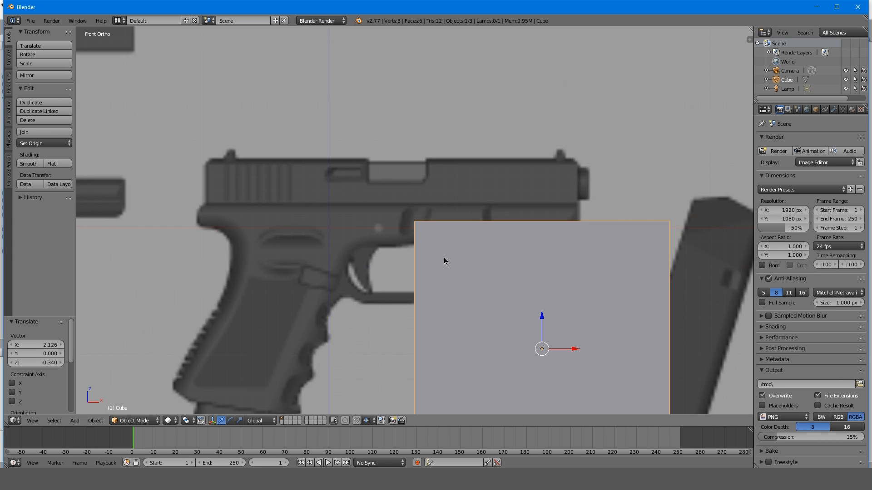
scroll(408, 273, "down", 10)
scroll(364, 291, "up", 7)
scroll(358, 309, "down", 4)
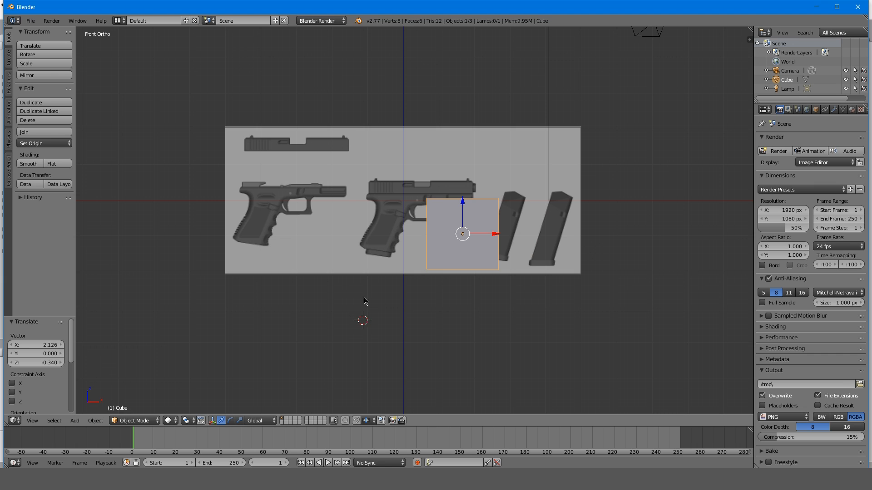
- Snap the 3D cursor back to the scene center
middle_click_drag(395, 222, 337, 220)
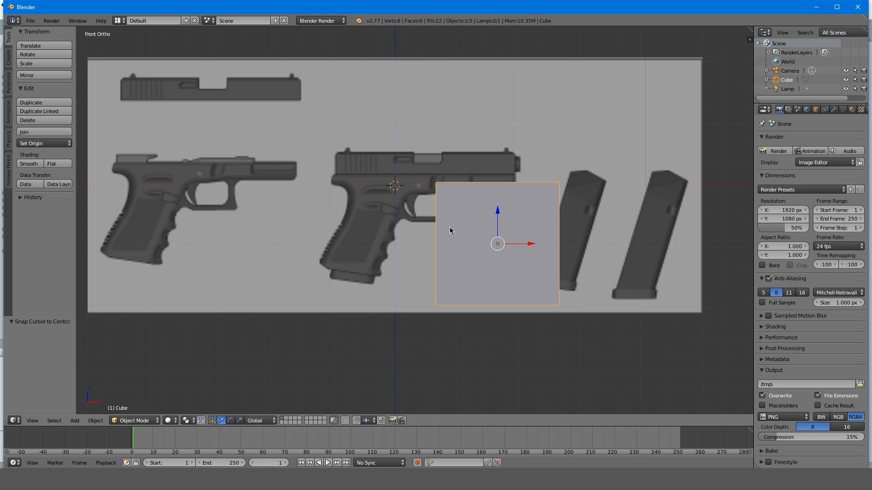
key("shift+s")
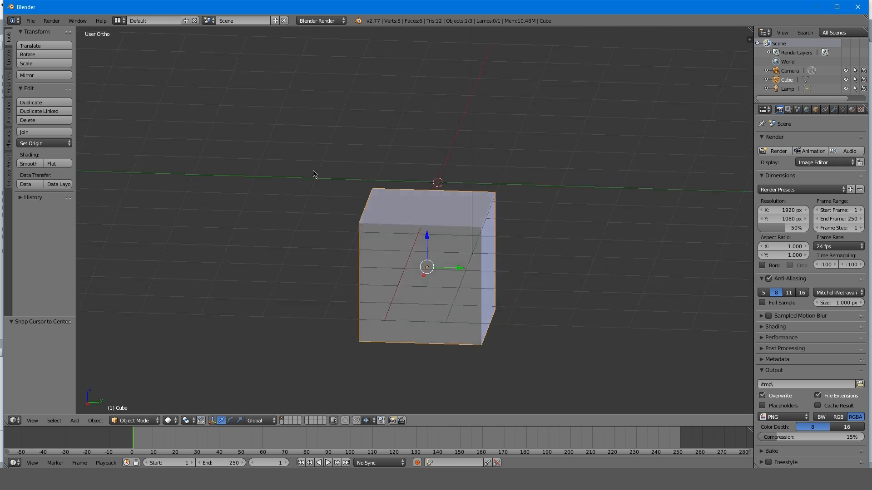
middle_click_drag(313, 174, 312, 215)
key("KP_1")
scroll(401, 184, "up", 6)
scroll(402, 181, "down", 6)
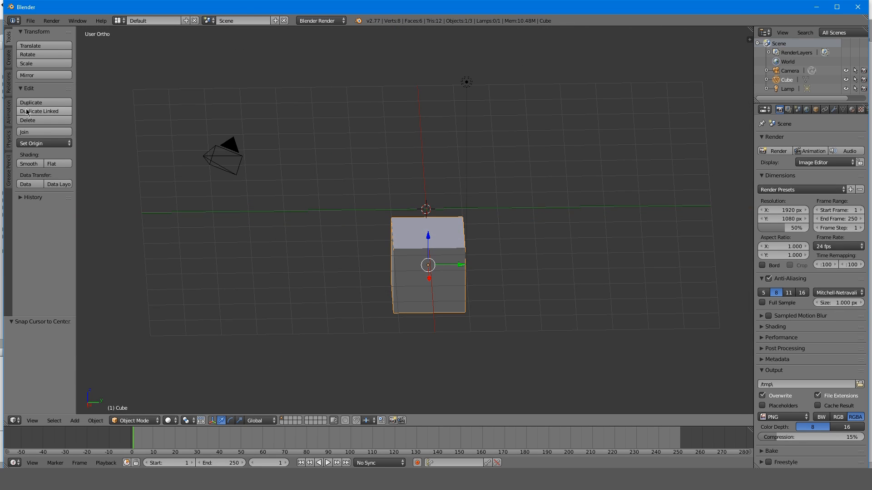
- Add a second cube at the 3D cursor and move it about 2.16 units along the Y axis
left_click(7, 59)
middle_click_drag(383, 307, 414, 287)
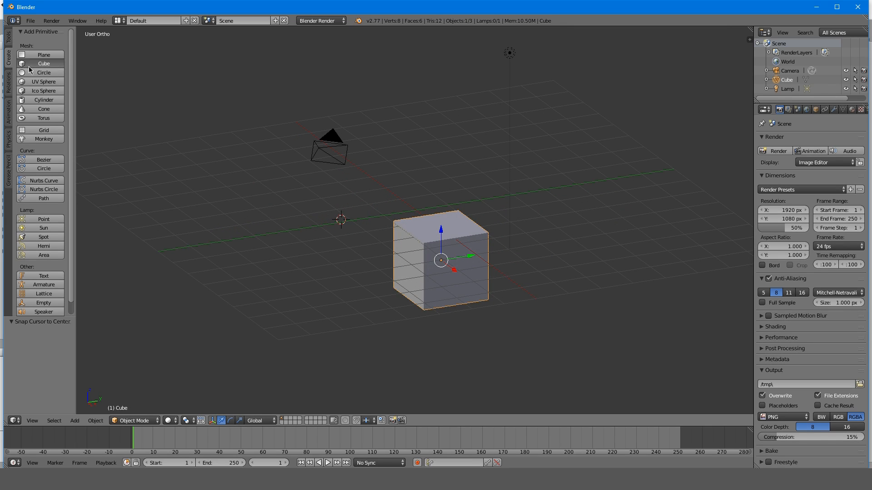
left_click(43, 64)
middle_click_drag(299, 209, 399, 211)
key("g")
key("y")
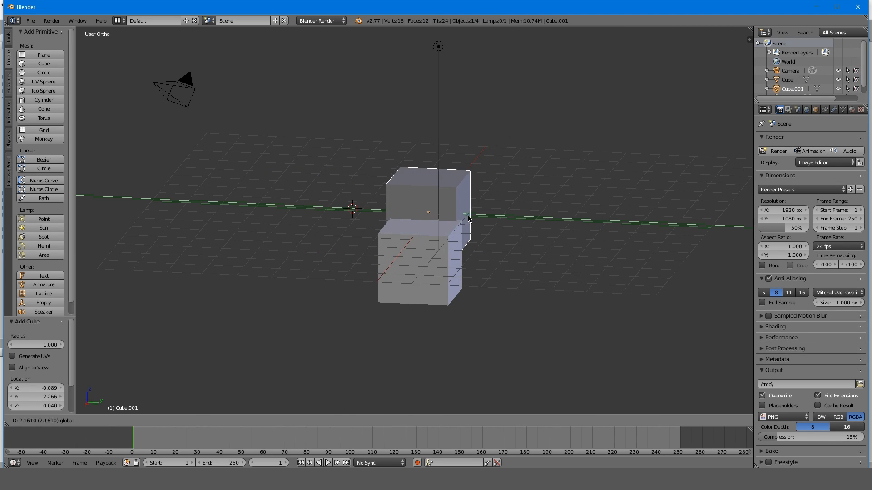
left_click(470, 219)
middle_click_drag(471, 219, 485, 195)
- Undo the second cube and its move, and snap the 3D cursor to the scene center
key("ctrl+z")
key("ctrl+z")
key("shift+s")
left_click(444, 187)
- In the front view, move the cube about 1.109 units along the X axis so it covers the first magazine reference
key("KP_1")
scroll(497, 183, "down", 2)
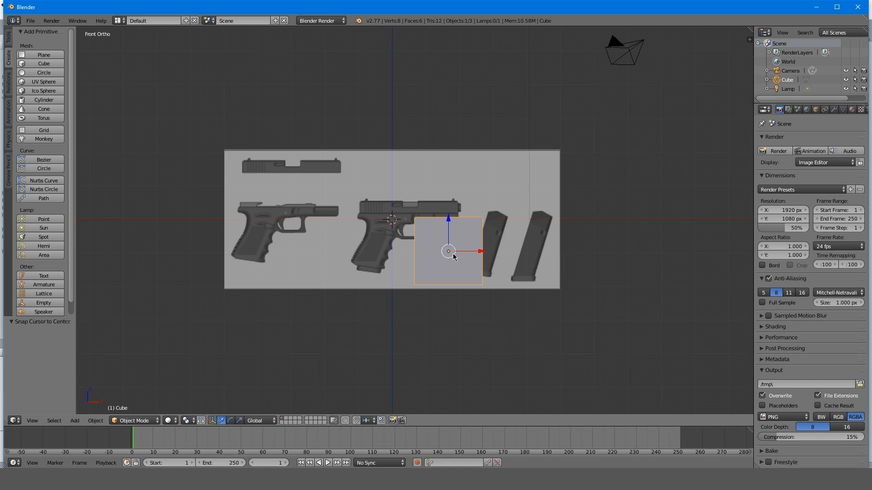
scroll(487, 227, "up", 6)
scroll(515, 215, "down", 4)
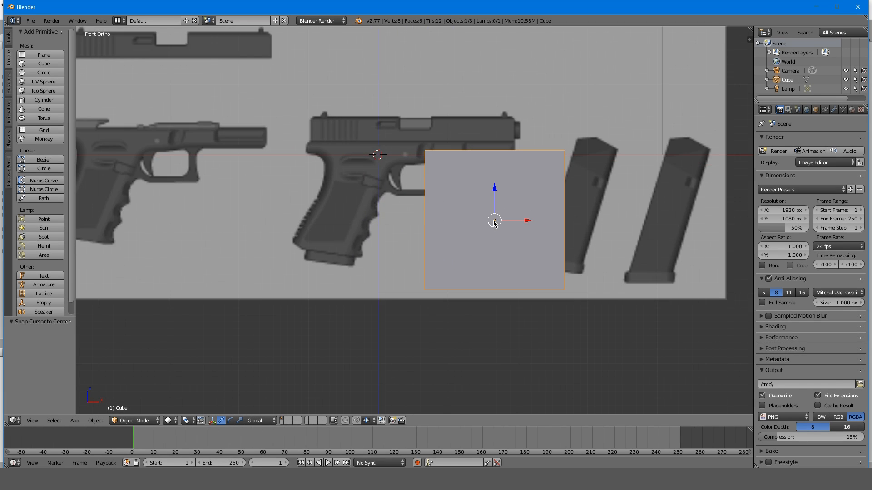
middle_click_drag(431, 214, 451, 249, "shift")
scroll(451, 246, "up", 1)
scroll(452, 247, "down", 1)
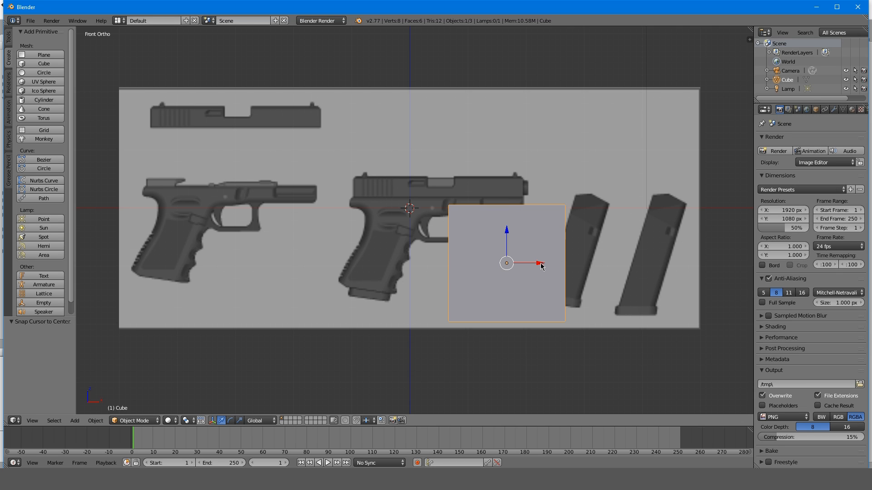
left_click_drag(542, 266, 609, 267)
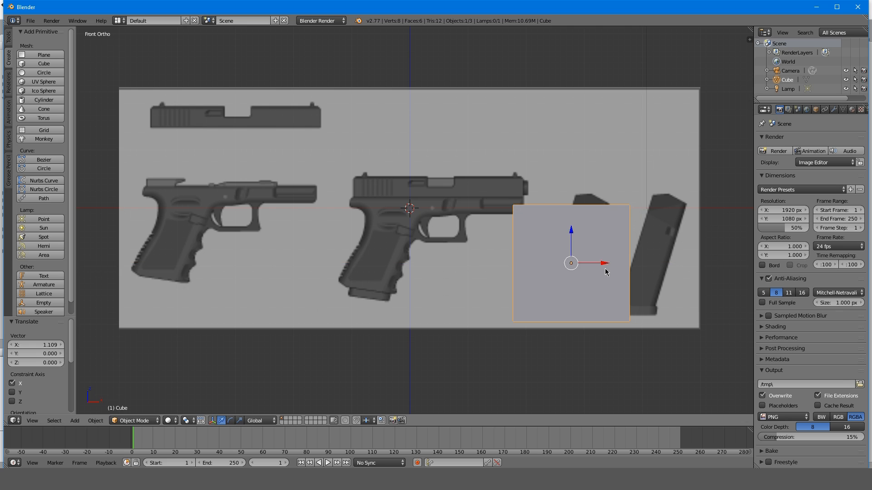
- Enter Edit Mode on the cube and switch to wireframe shading so the magazine reference shows through
scroll(607, 268, "up", 1)
scroll(608, 267, "down", 1)
key("Tab")
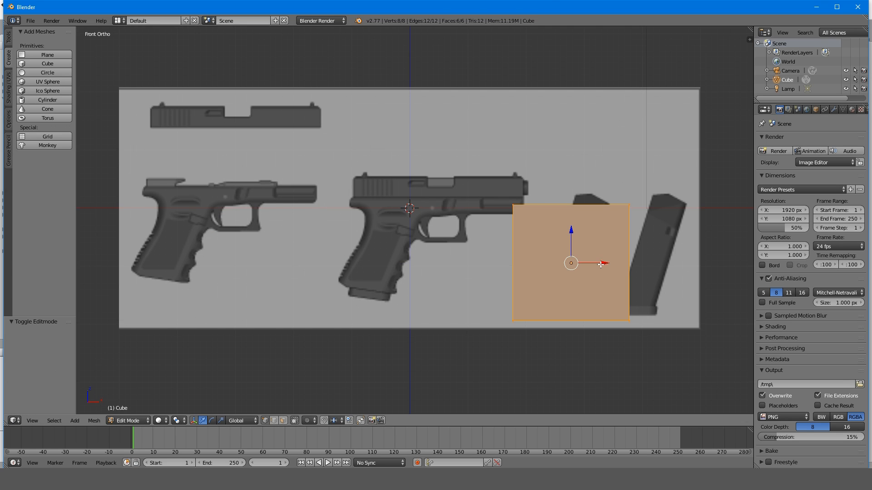
key("z")
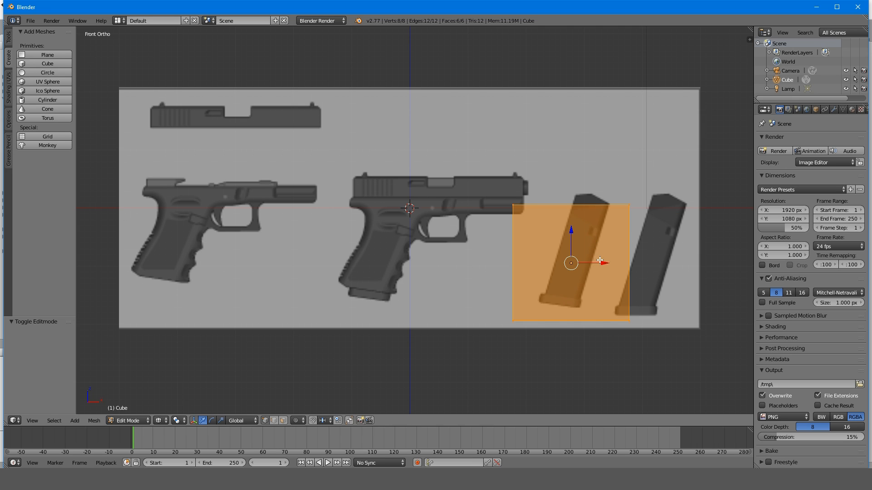
- Leave Edit Mode and move the cube about -3.274 along X and 0.219 along Z, onto the assembled pistol reference
key("Tab")
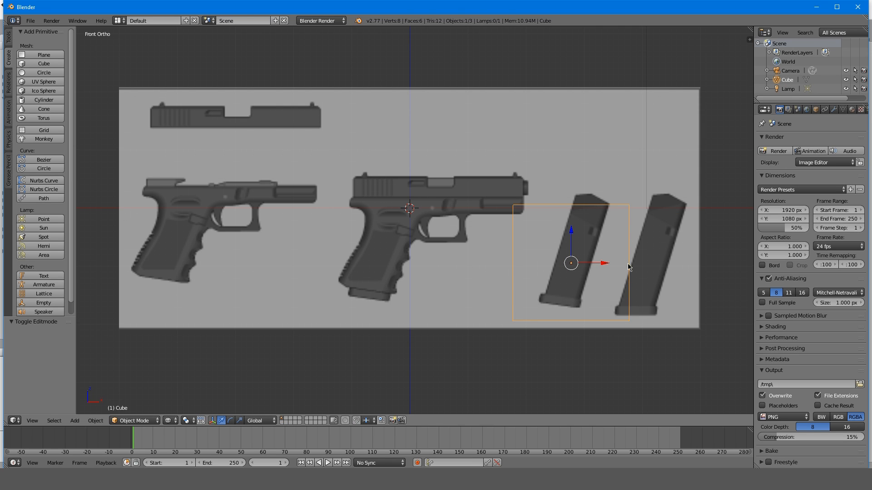
key("g")
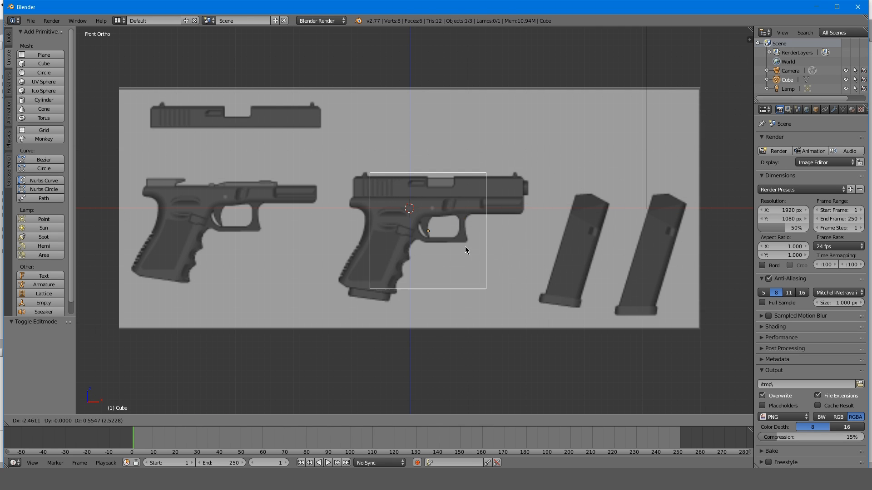
scroll(431, 281, "down", 4)
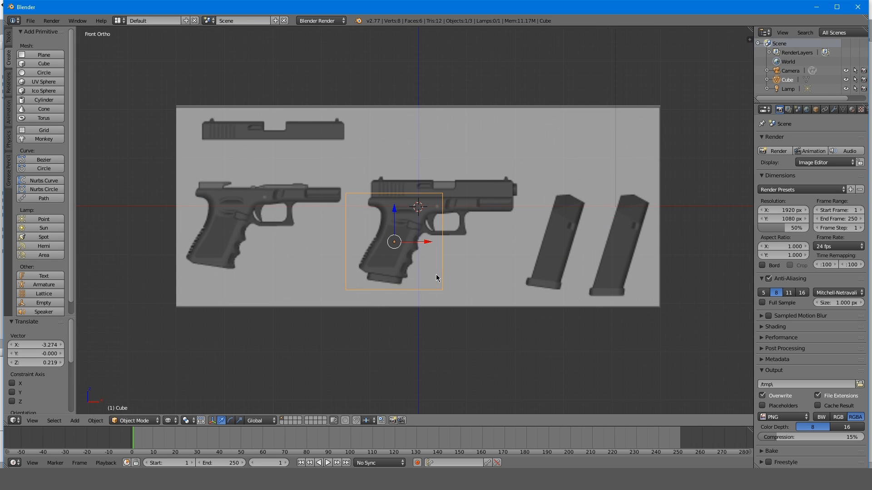
scroll(427, 241, "up", 5)
scroll(463, 236, "down", 3)
middle_click_drag(519, 256, 620, 314, "shift")
- Move the cube about -3.110 along X and 2.266 along Z onto the separate slide reference, fine-tune its position, and rename it Slide
key("g")
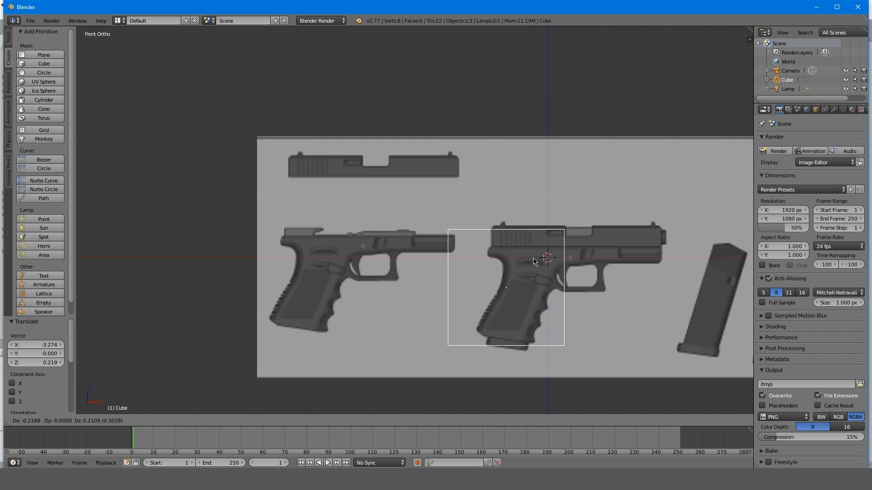
left_click(436, 181)
scroll(333, 141, "up", 5)
middle_click_drag(332, 140, 457, 202, "shift")
scroll(455, 207, "up", 4)
scroll(458, 213, "down", 4)
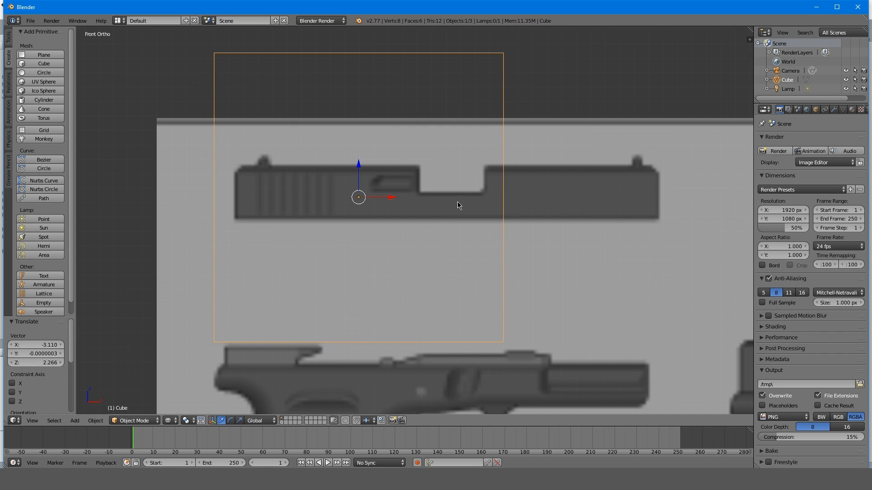
key("g")
left_click(472, 227)
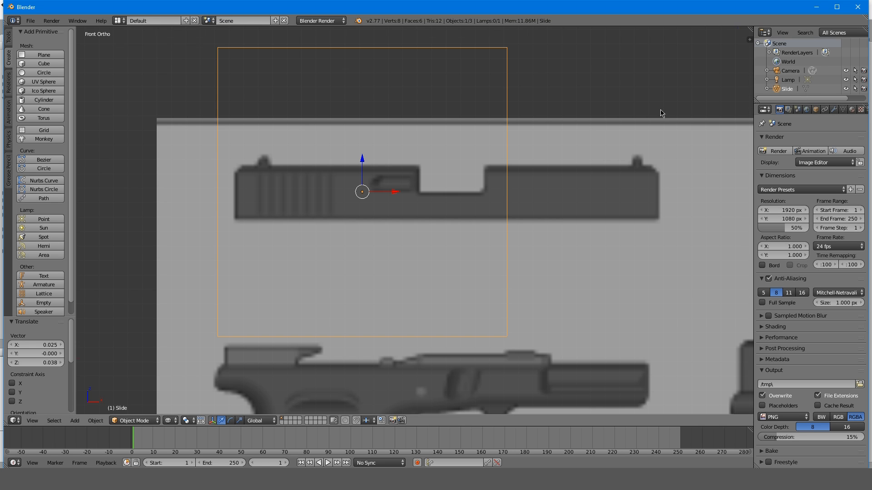
- In Edit Mode, scale the whole cube down uniformly toward the height of the slide reference
scroll(532, 162, "down", 4)
key("Tab")
scroll(587, 183, "up", 2)
scroll(587, 183, "up", 1)
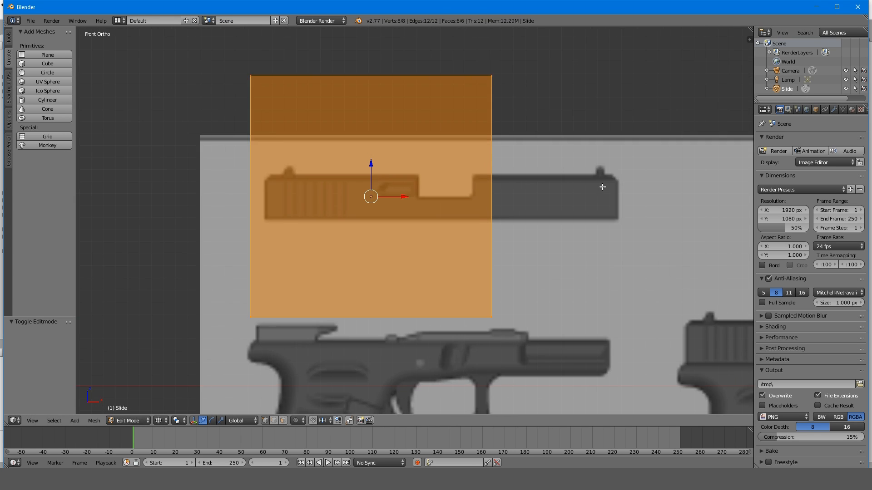
scroll(552, 168, "down", 1)
key("s")
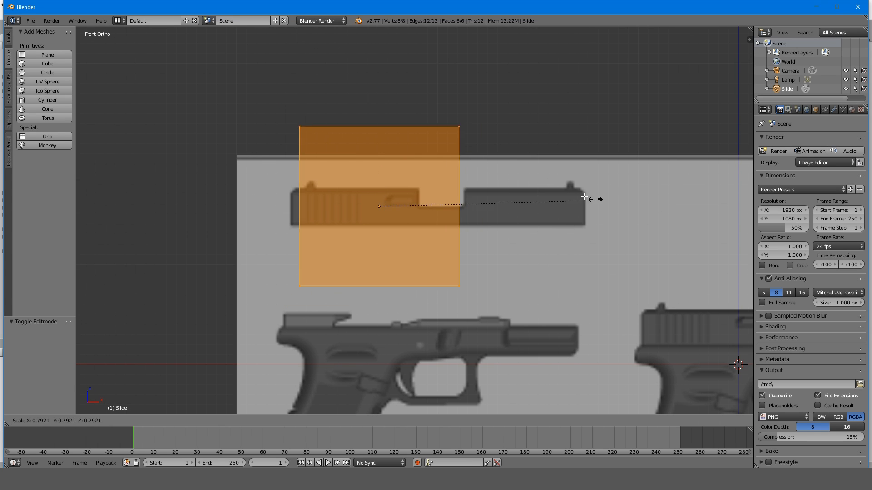
left_click(431, 204)
- Refine the cube's scale to match the slide reference's height and nudge it 0.002 along Z
scroll(430, 192, "up", 6)
middle_click_drag(414, 164, 433, 195, "shift")
key("s")
left_click(532, 224)
left_click_drag(327, 179, 327, 179)
scroll(454, 223, "down", 5)
scroll(455, 233, "up", 4)
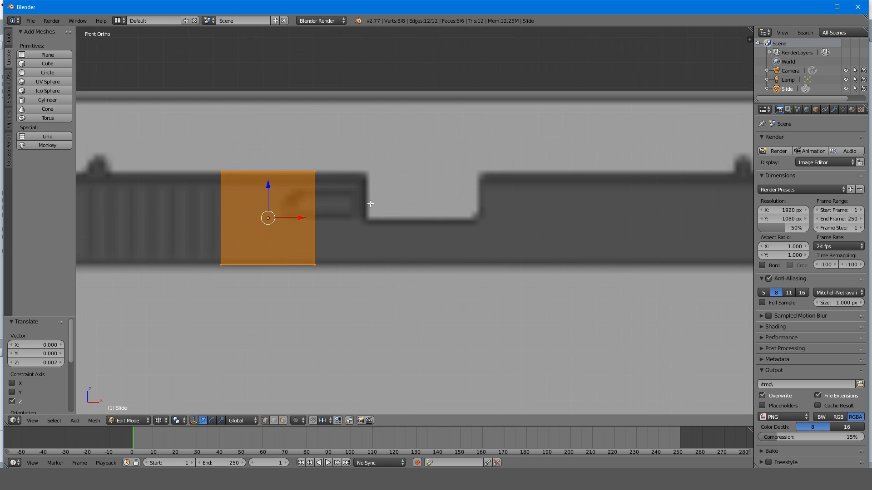
- Set vertex selection, deselect everything, and box-select the cube's upper corner nearest the ejection port in wireframe to inspect the selected vertices
key("ctrl+Tab")
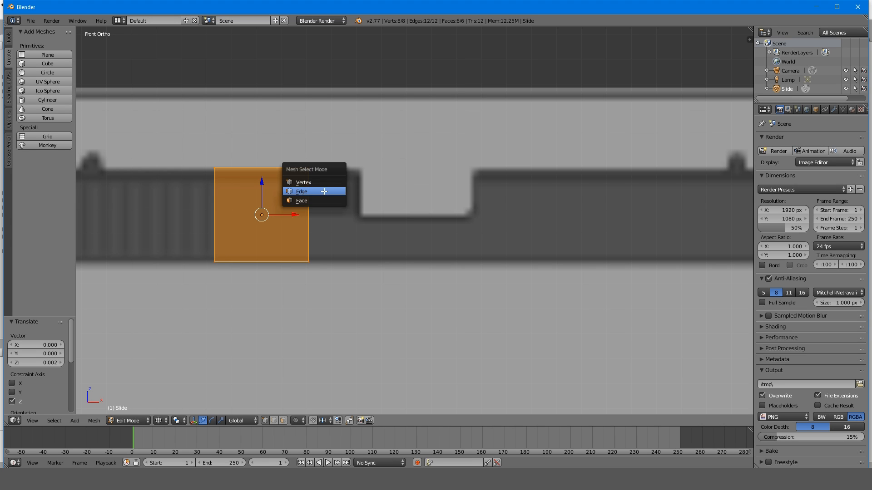
left_click(319, 183)
key("a")
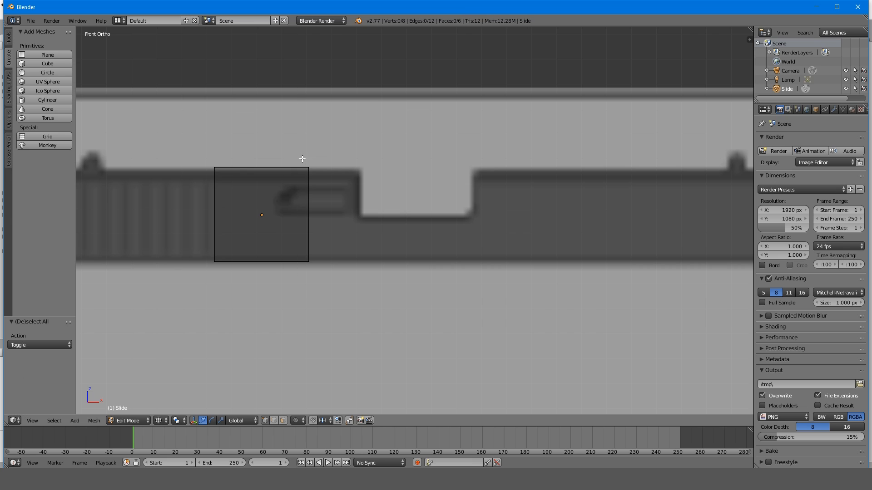
right_click(302, 257)
middle_click_drag(395, 155, 345, 202, "shift")
scroll(369, 154, "down", 6)
scroll(360, 174, "up", 4)
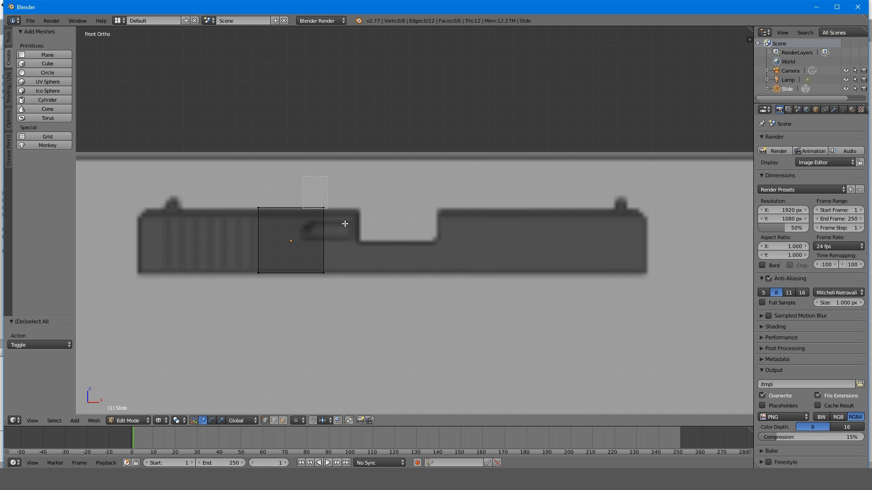
left_click_drag(345, 224, 346, 225)
middle_click_drag(382, 198, 314, 219)
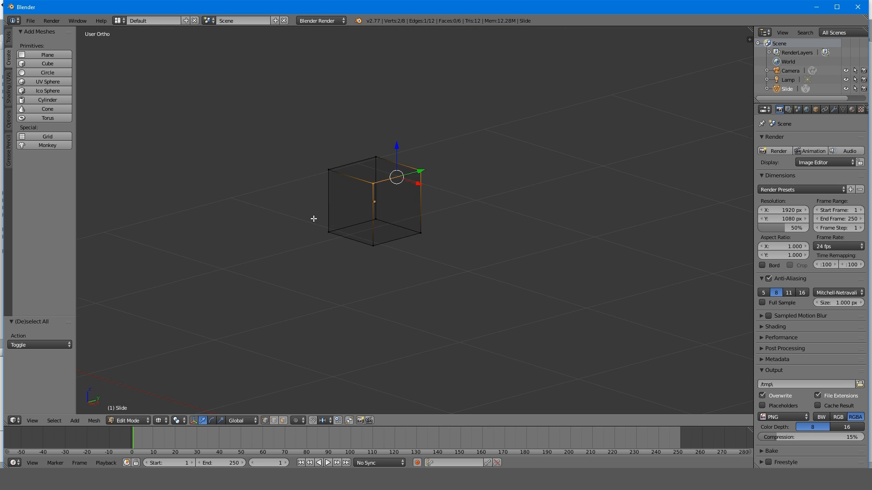
middle_click_drag(388, 186, 396, 188)
- Box-select the same upper corner from the front and compare the selection in solid and wireframe shading from an angle
key("KP_1")
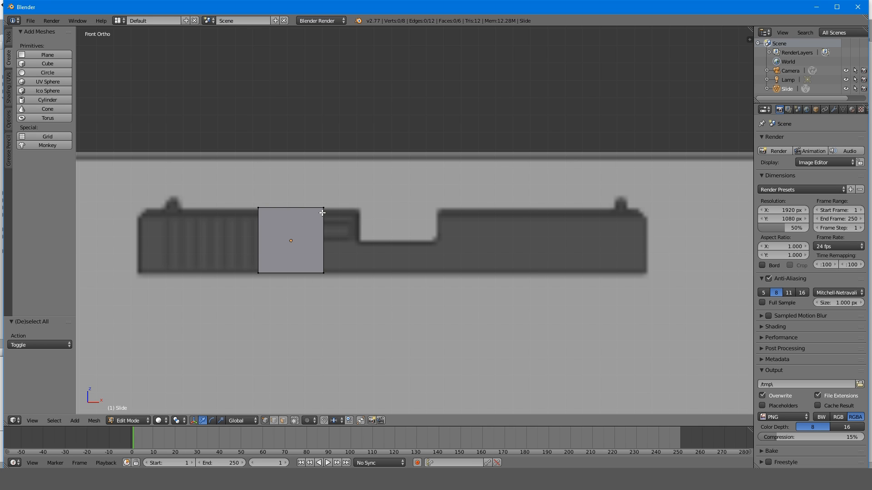
mouse_move(322, 213)
middle_mouse_down()
mouse_move(276, 226)
mouse_move(292, 228)
mouse_move(280, 235)
mouse_move(292, 218)
mouse_move(331, 227)
middle_mouse_up()
key("KP_1")
left_click_drag(310, 194, 384, 244)
middle_click_drag(384, 244, 331, 233)
key("z")
key("z")
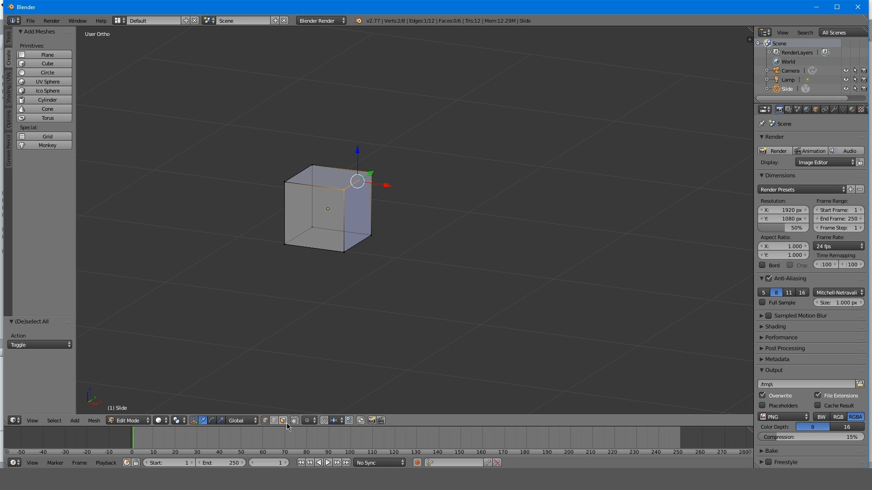
middle_click_drag(360, 351, 422, 316)
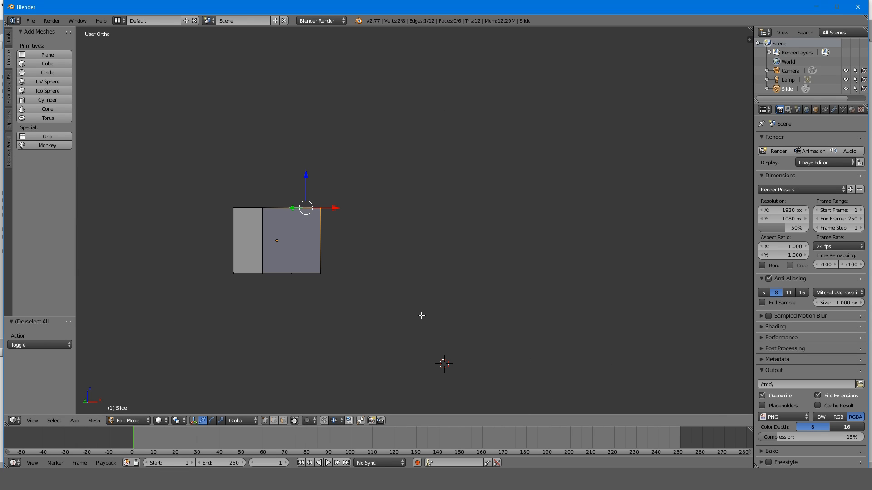
- Snap the 3D cursor to the scene center and return to the front view
key("shift+s")
left_click(426, 308)
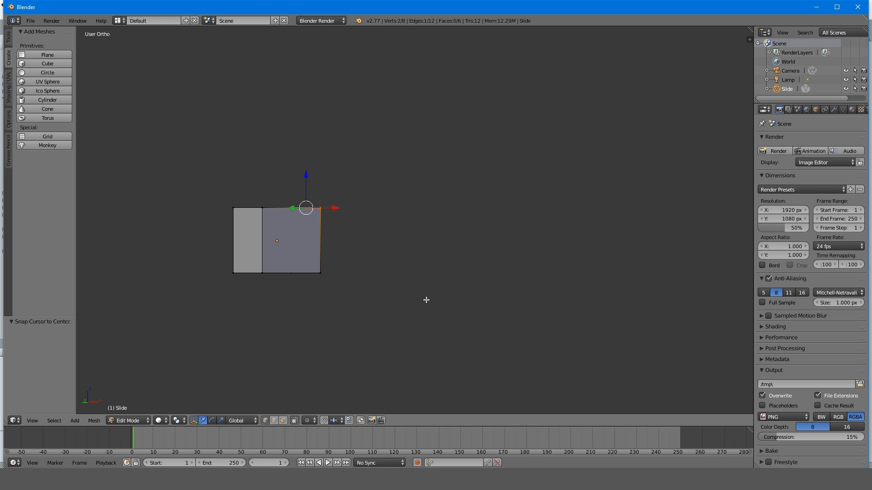
key("KP_1")
scroll(340, 249, "up", 5)
scroll(272, 224, "down", 3)
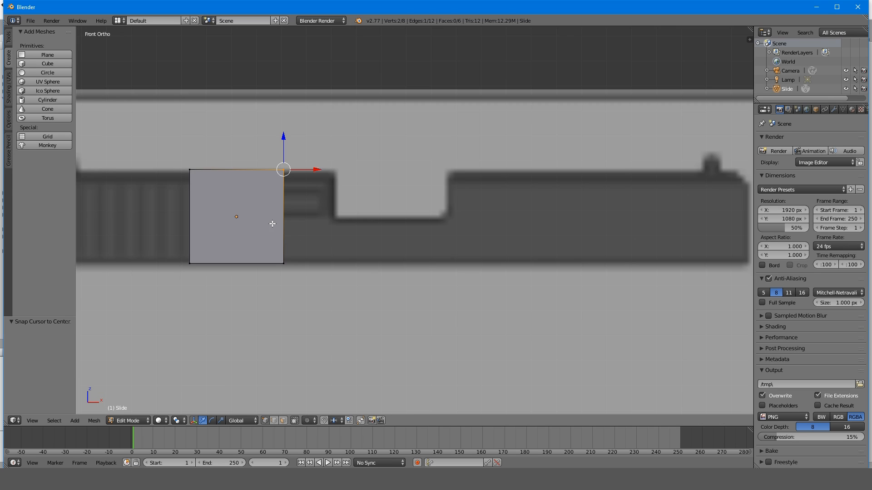
scroll(272, 224, "down", 3)
- Switch to face selection and back to vertex selection, with nothing selected and the mesh in wireframe shading
key("Tab")
key("Tab")
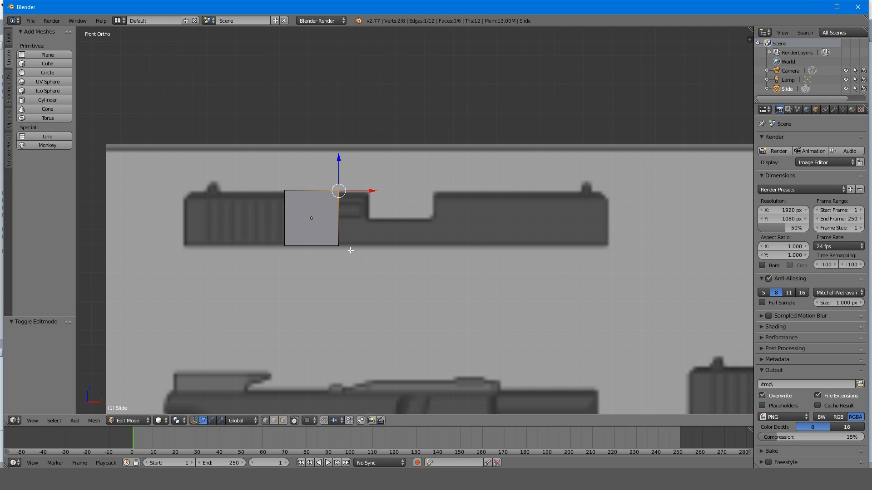
key("ctrl+Tab")
left_click(347, 274)
key("ctrl+Tab")
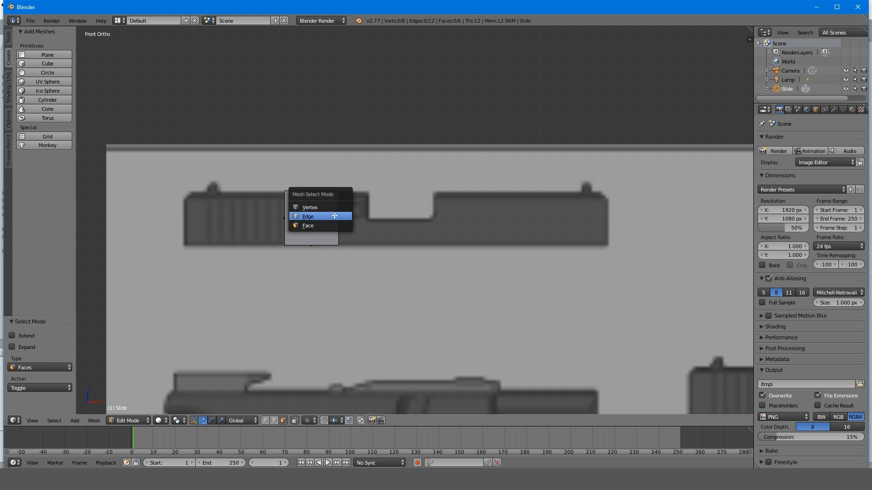
left_click(318, 205)
scroll(341, 230, "up", 3)
middle_click_drag(341, 230, 453, 247, "shift")
scroll(390, 239, "up", 1)
scroll(312, 228, "down", 5)
mouse_move(311, 228)
middle_mouse_down("shift")
mouse_move(361, 227)
mouse_move(323, 221)
middle_mouse_up("shift")
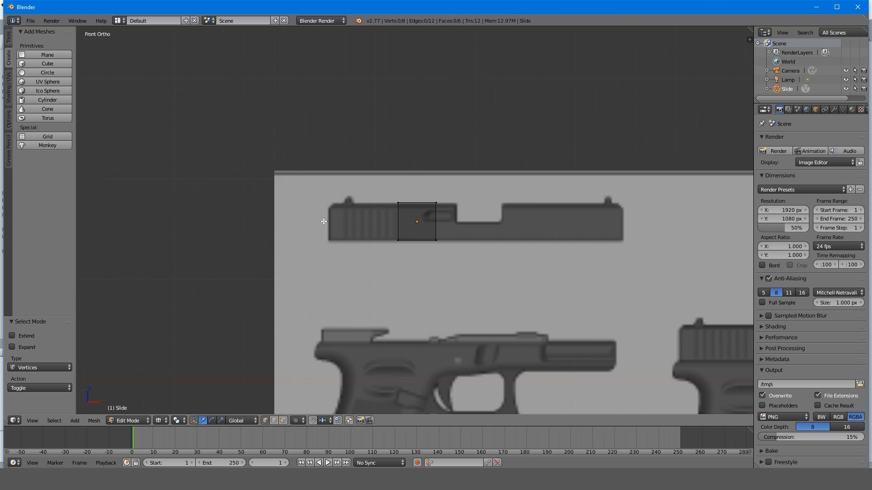
- Switch the Slide object between Object Mode and Edit Mode, ending in Edit Mode
key("Tab")
left_click(134, 424)
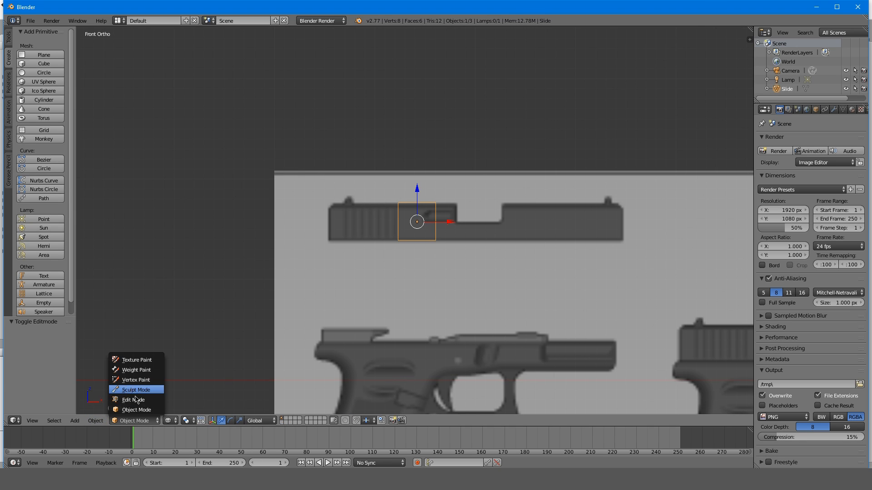
left_click(134, 414)
left_click(129, 423)
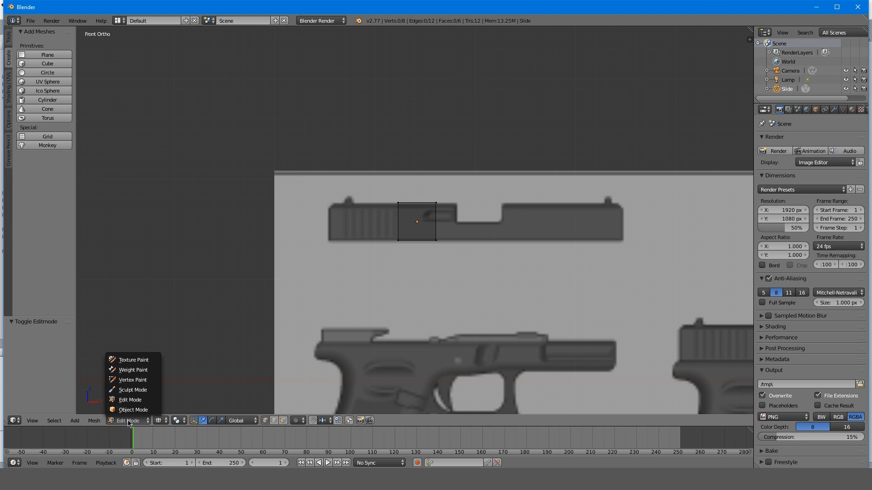
left_click(133, 409)
left_click(129, 420)
left_click(129, 399)
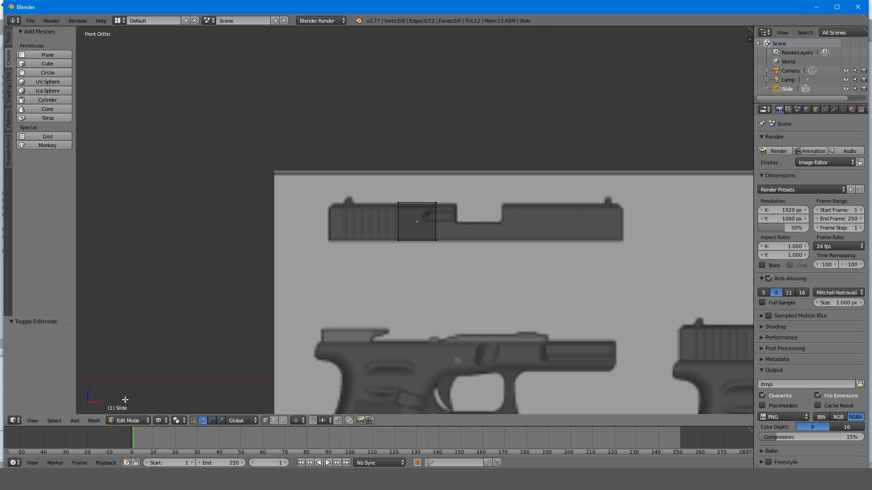
- Box-select the cube's rear vertices and move them along X to the rear end of the slide reference
middle_click_drag(258, 344, 250, 348, "shift")
scroll(395, 265, "up", 3)
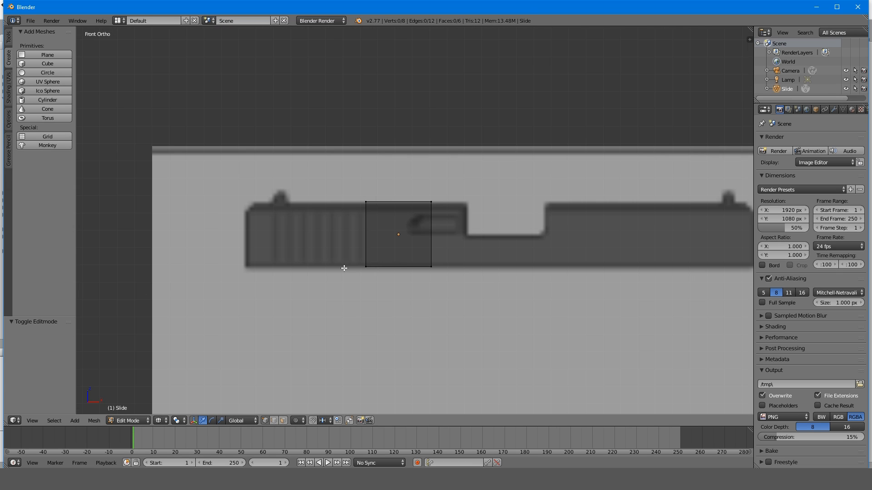
middle_click_drag(322, 275, 336, 252, "shift")
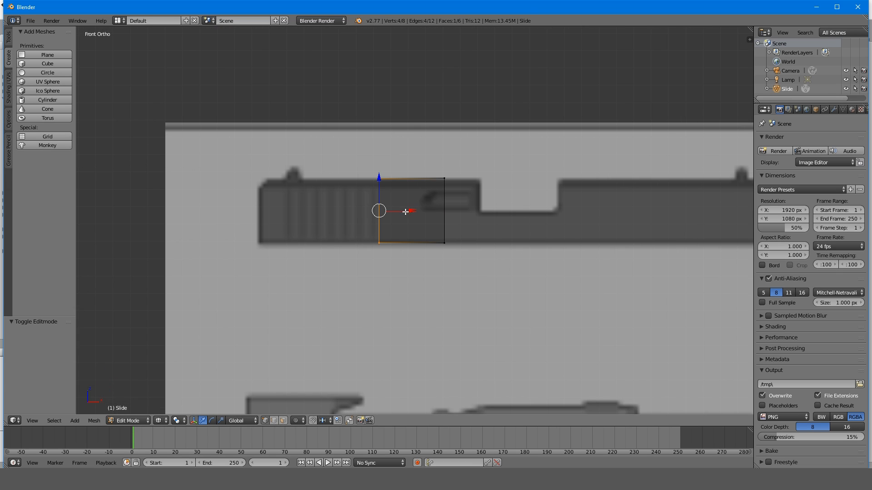
left_click_drag(415, 210, 295, 213)
key("a")
- Box-select the cube's front vertices and move them along X to the rear edge of the ejection port cutout
middle_click_drag(480, 239, 371, 233, "shift")
key("b")
left_click_drag(328, 165, 361, 241)
left_click_drag(366, 206, 398, 207)
key("a")
- Add a horizontal loop cut along the Slide mesh and align it with the floor of the ejection port cutout
scroll(392, 234, "down", 4)
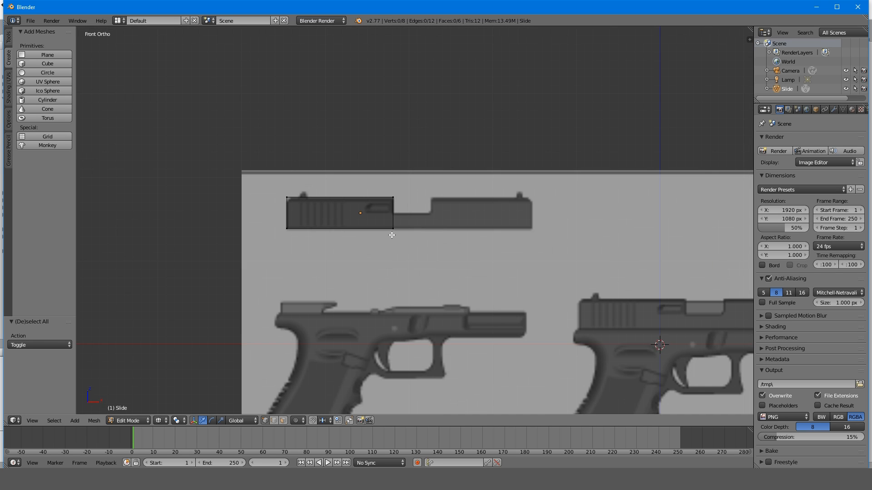
scroll(393, 233, "up", 5, "shift")
scroll(392, 234, "down", 6, "shift")
scroll(393, 233, "up", 6)
middle_click_drag(396, 173, 408, 214, "shift")
key("ctrl+r")
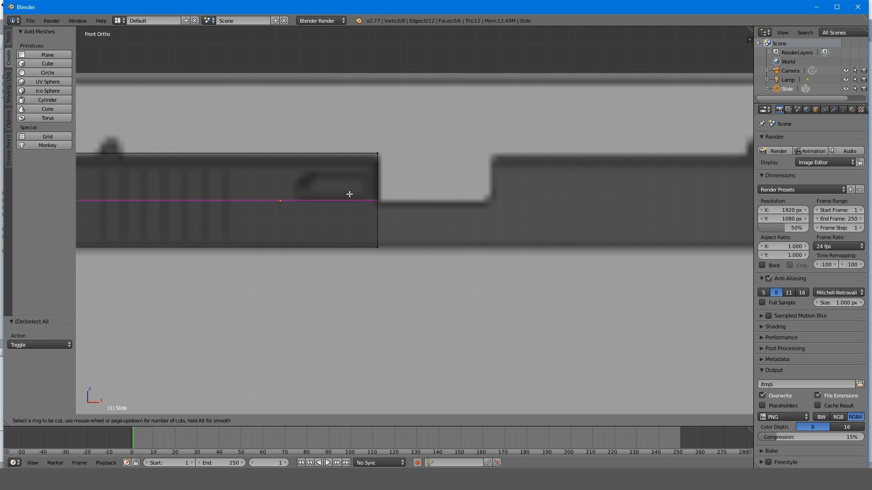
left_click(376, 201)
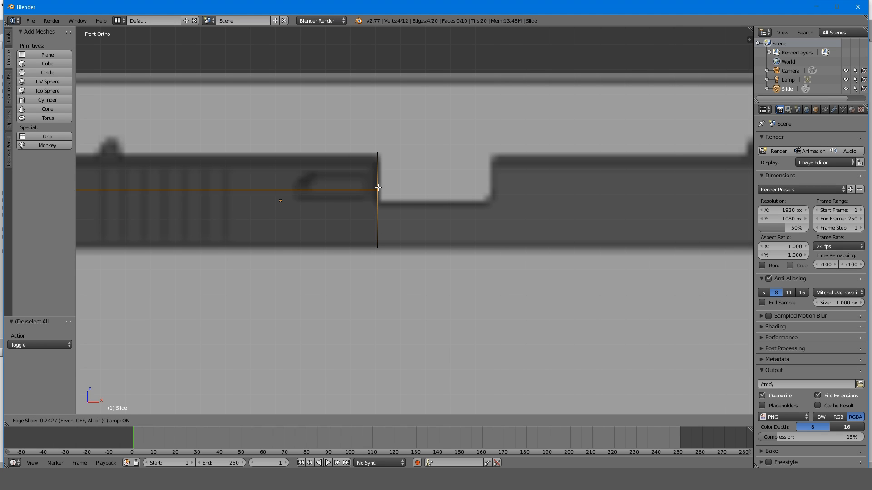
left_click(407, 204)
key("a")
- Box-select the four vertices of the lower front face and extrude it 0.458 to the front edge of the ejection port cutout
scroll(420, 261, "down", 7)
middle_click_drag(419, 247, 397, 240, "shift")
scroll(395, 236, "up", 3)
key("b")
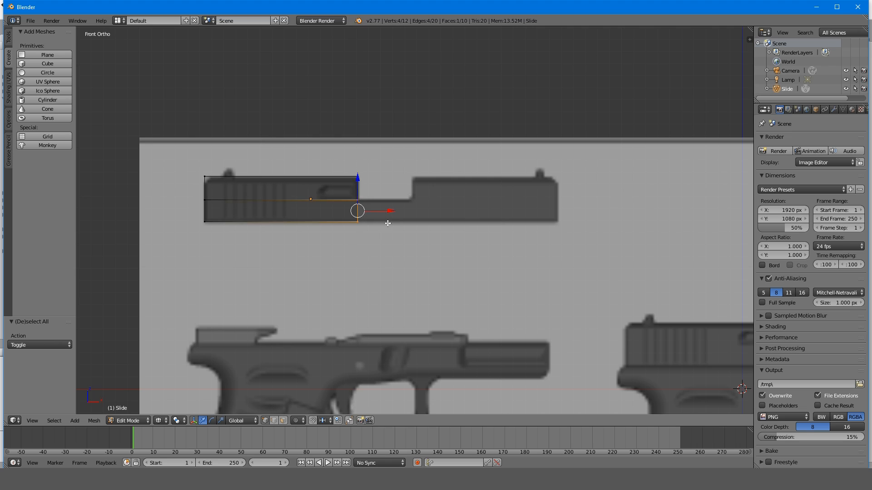
scroll(369, 214, "up", 4)
scroll(358, 215, "down", 3)
scroll(345, 209, "up", 2)
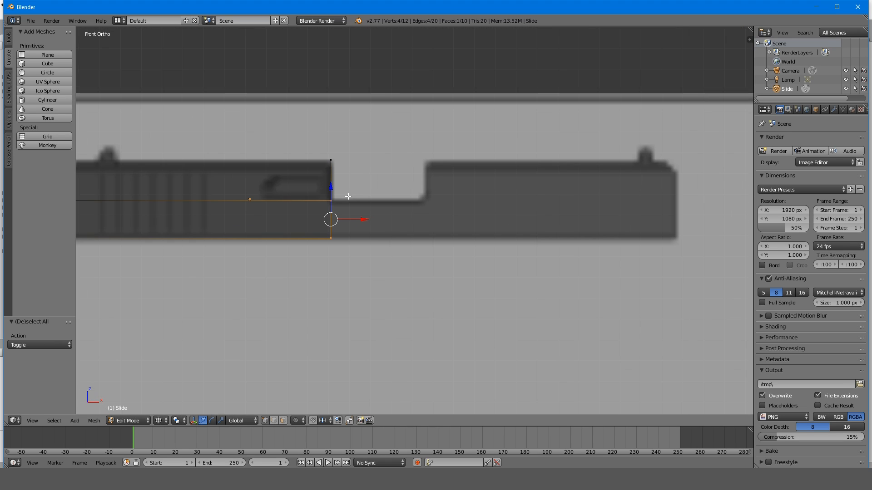
key("e")
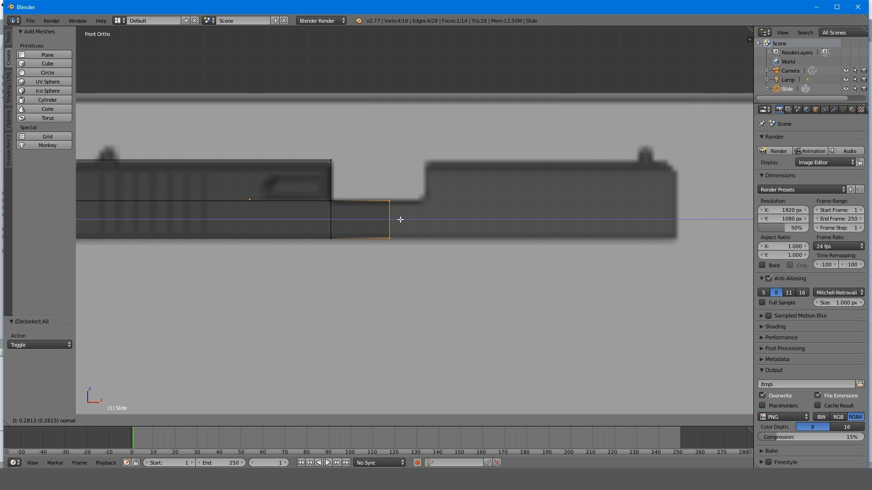
left_click(432, 222)
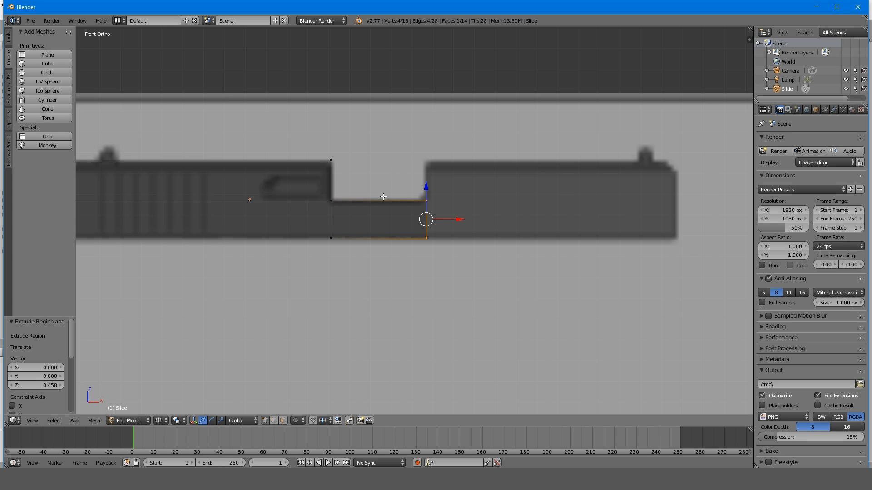
key("a")
scroll(382, 200, "down", 5)
scroll(382, 228, "up", 6)
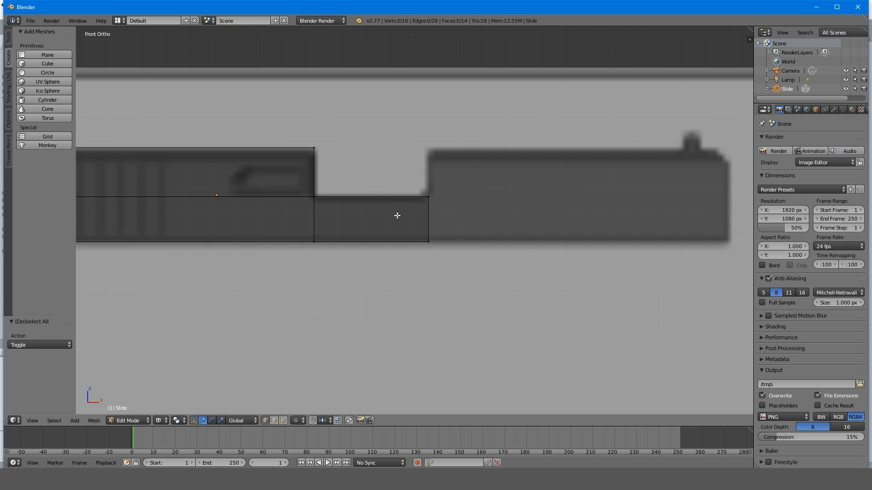
scroll(366, 204, "down", 2)
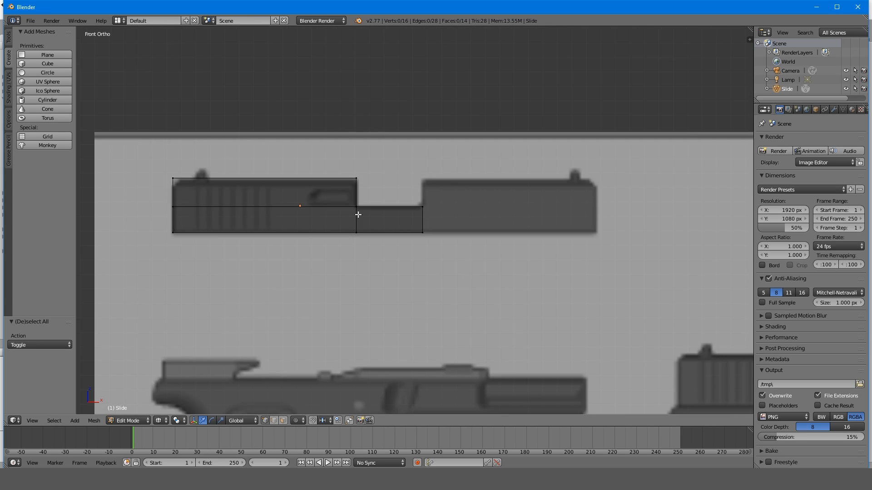
scroll(357, 214, "up", 2)
scroll(350, 213, "down", 4)
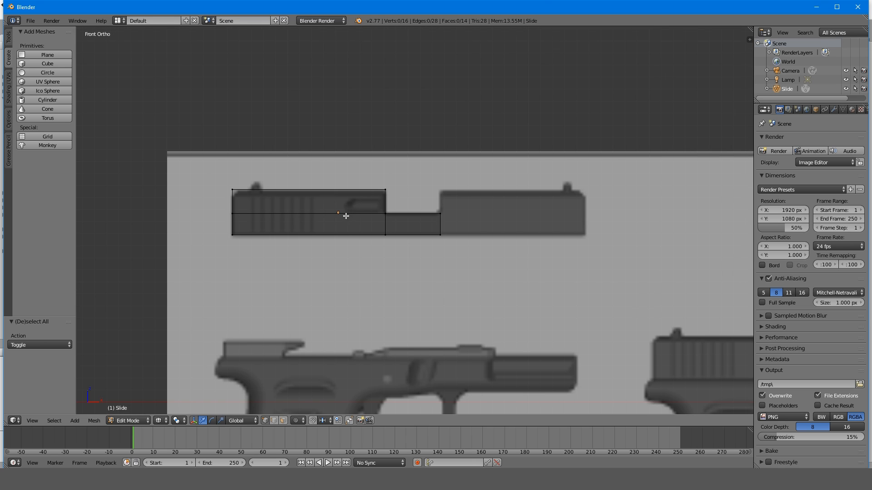
scroll(291, 211, "up", 3)
scroll(299, 213, "up", 2)
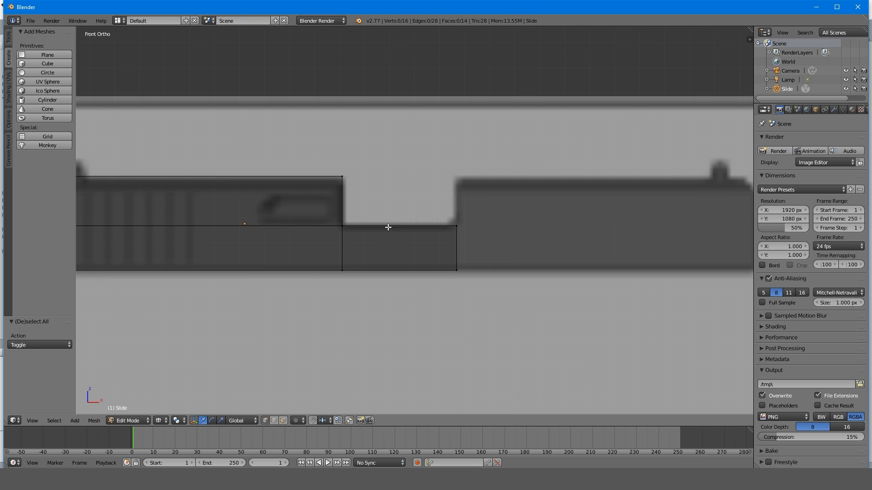
scroll(377, 232, "down", 5)
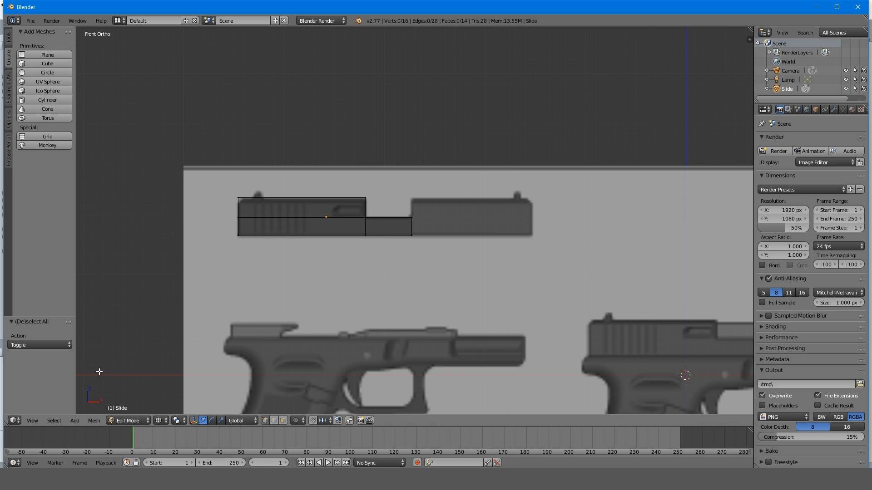
scroll(399, 237, "up", 4)
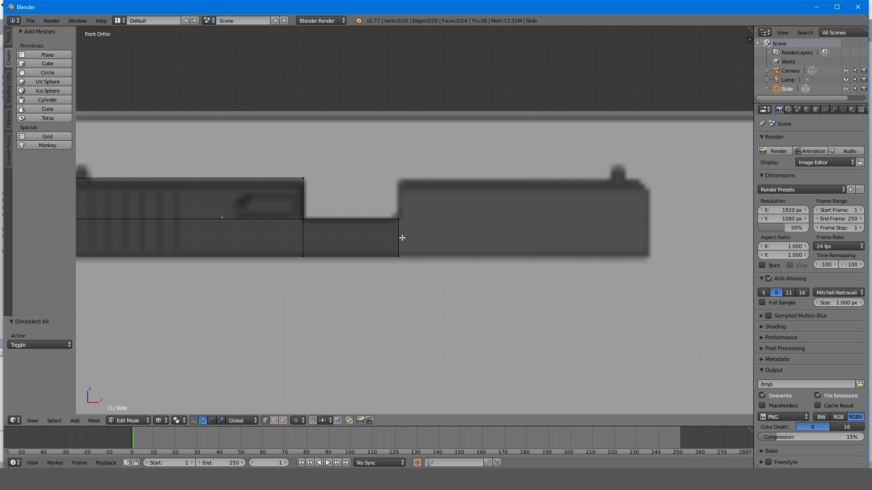
scroll(358, 243, "down", 5)
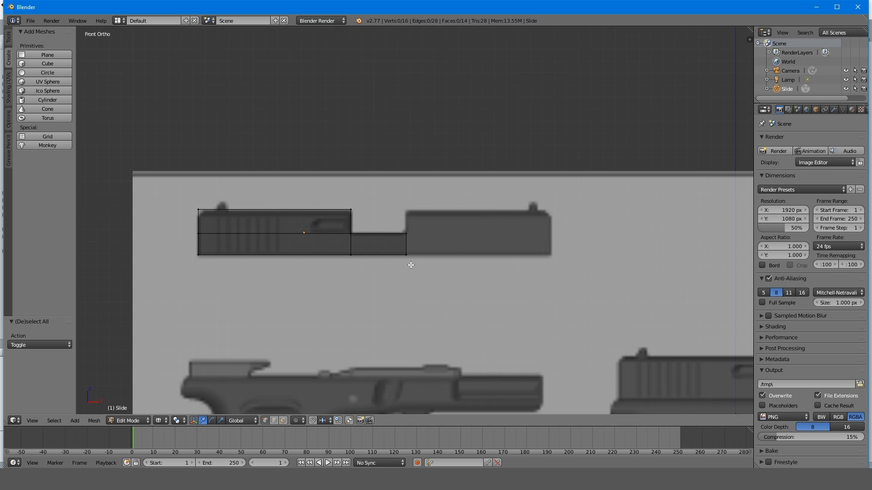
- Box-select the front face beneath the ejection port cutout and extrude it to the front end of the slide reference
scroll(387, 253, "up", 6)
middle_click_drag(390, 252, 353, 238, "shift")
key("b")
left_click_drag(349, 210, 386, 296)
key("e")
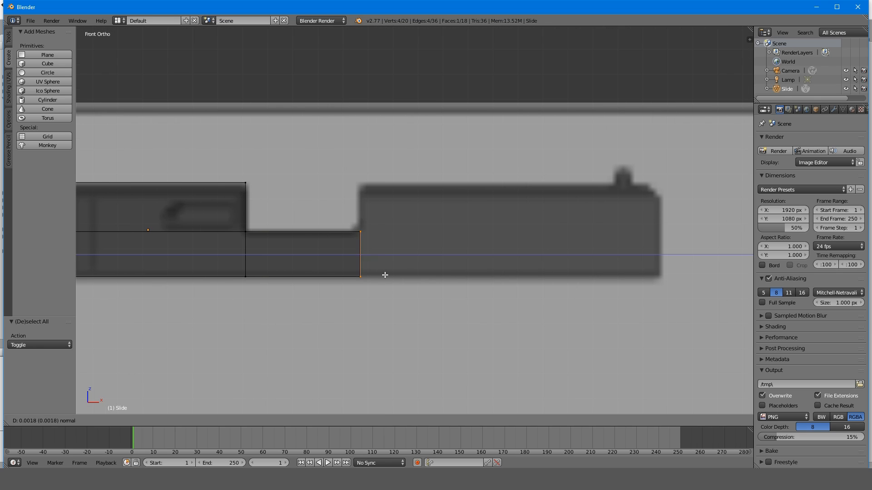
left_click(683, 264)
- Box-select the top face of the new front section and extrude it up about 0.18 to the slide reference's top edge
key("b")
left_click_drag(343, 197, 702, 247)
key("e")
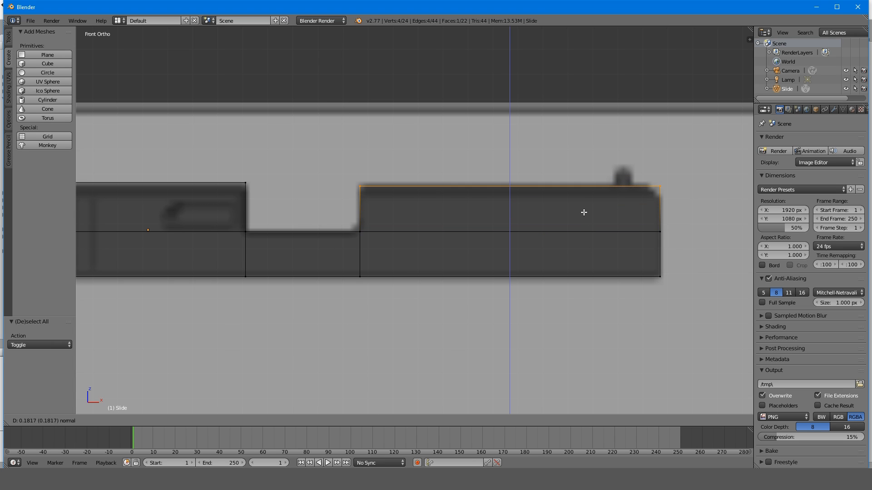
left_click(582, 210)
key("a")
middle_click_drag(553, 218, 459, 249)
key("Tab")
key("Tab")
key("KP_1")
- Add a horizontal loop cut to the upper front section and slide it close beneath the top edge
scroll(459, 248, "up", 9)
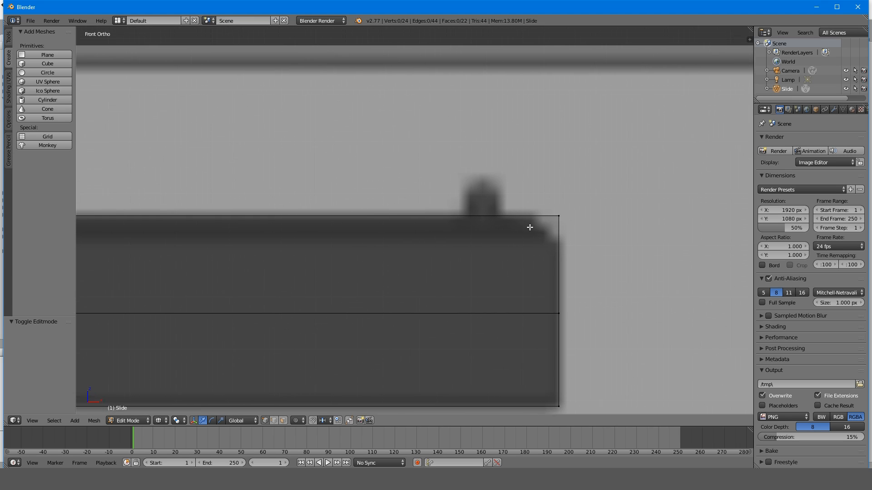
middle_click_drag(530, 227, 510, 221, "shift")
key("ctrl+r")
left_click(539, 226)
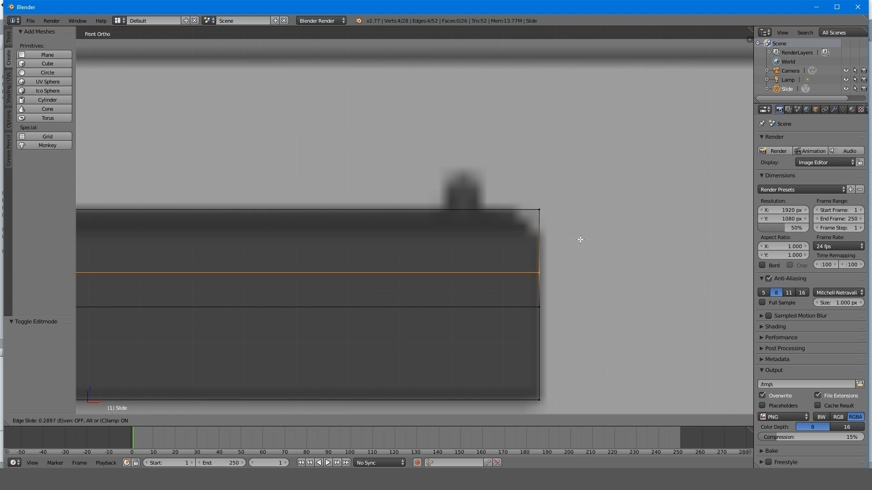
left_click(572, 183)
key("a")
- Box-select the top front corner vertices and move them about -0.05 along X to the start of the rounded corner
key("b")
left_click_drag(531, 205, 567, 216)
key("a")
key("b")
key("g")
key("x")
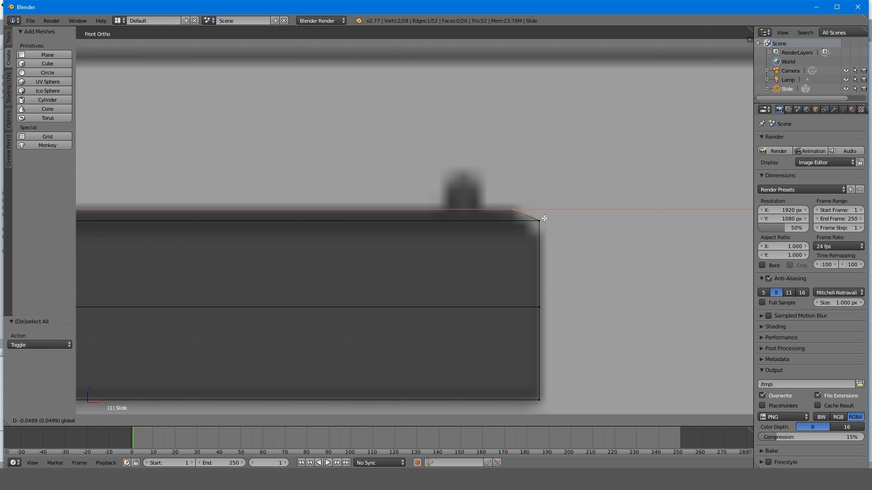
left_click(543, 219)
- Move the front vertices of the loop just below the top edge about -0.036 along X to follow the rounded corner
right_click(530, 221)
key("g")
key("x")
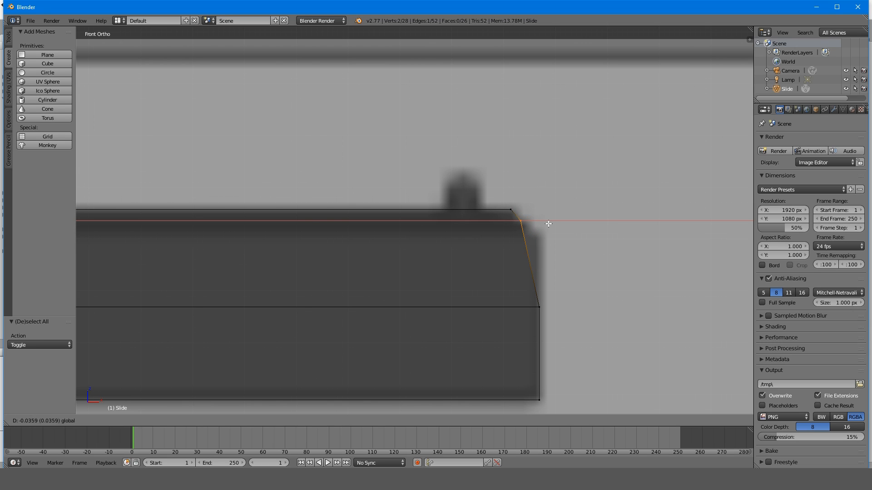
left_click(548, 223)
- Add another loop cut at the rounded corner's lower end and move its front vertices about 0.026 along X to the reference outline
key("ctrl+r")
left_click(537, 253)
left_click(536, 235)
key("a")
key("b")
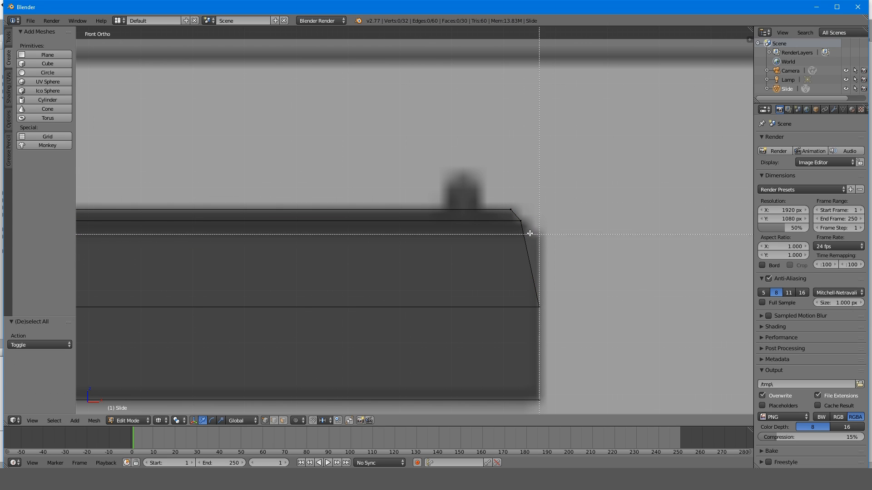
left_click_drag(517, 228, 544, 239)
key("g")
key("x")
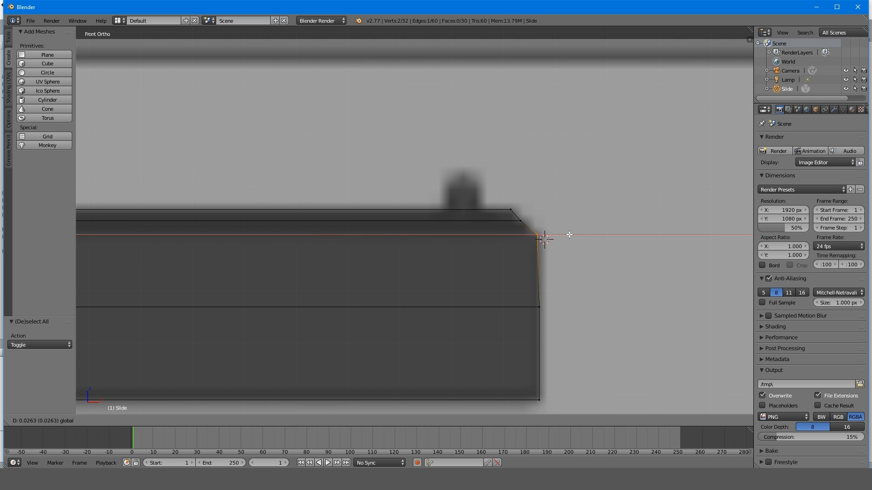
left_click(570, 235)
- Add a loop cut between the two lower corner loops and shift its front vertices 0.005 along X onto the curve
key("ctrl+r")
left_click(525, 225)
left_click(527, 224)
key("a")
left_click_drag(552, 228, 555, 229)
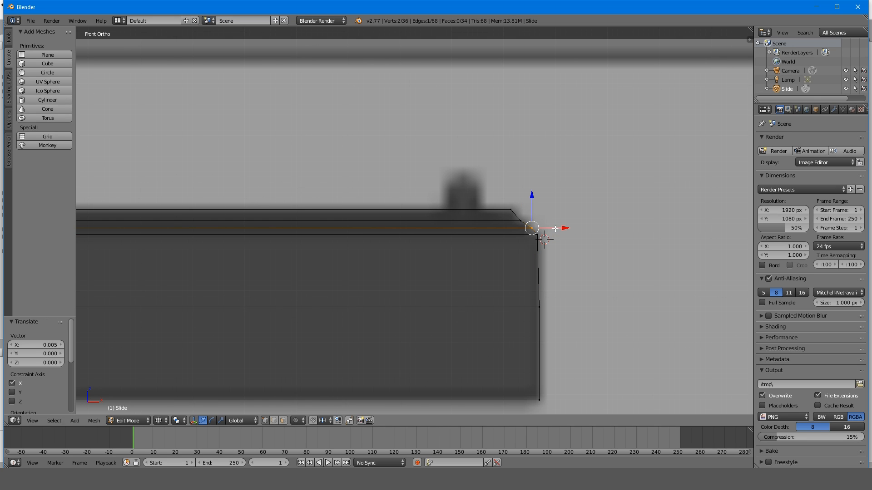
left_click_drag(533, 200, 533, 225)
- Raise the front vertices of the loop just below the top edge to smooth the rounded front corner
key("a")
key("b")
left_click_drag(545, 223, 522, 197)
key("a")
scroll(460, 258, "down", 5)
scroll(460, 257, "up", 6)
- Add a horizontal loop cut near the top of the rear section, level with the lower end of its rounded corner
middle_click_drag(510, 238, 557, 230, "shift")
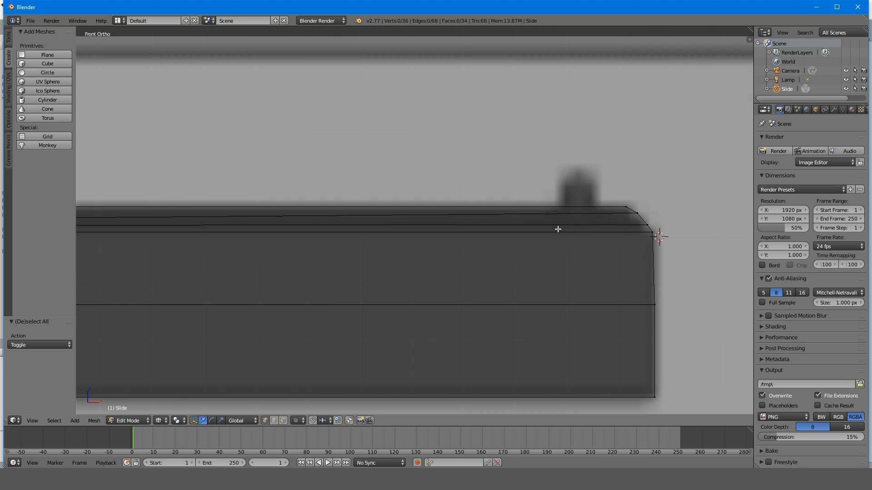
scroll(450, 284, "down", 5)
middle_click_drag(191, 231, 649, 234, "shift")
scroll(324, 227, "up", 8)
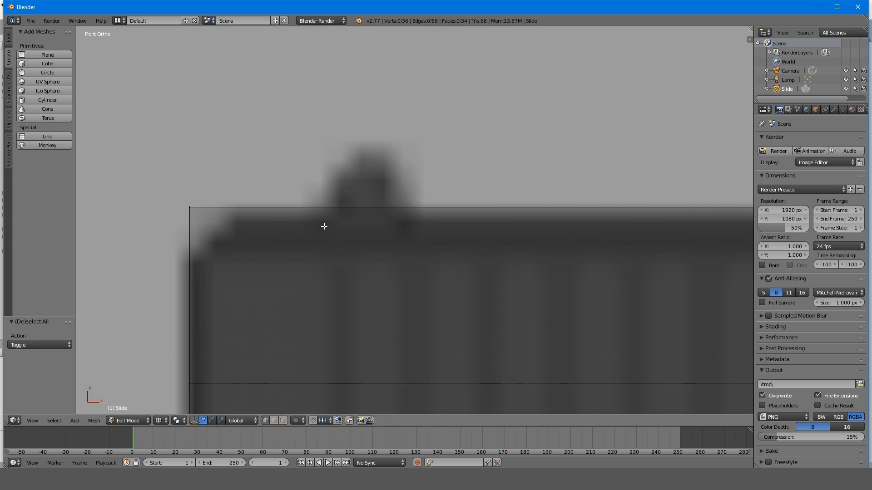
middle_click_drag(344, 218, 421, 186, "shift")
key("ctrl+r")
left_click(290, 219)
left_click(271, 205)
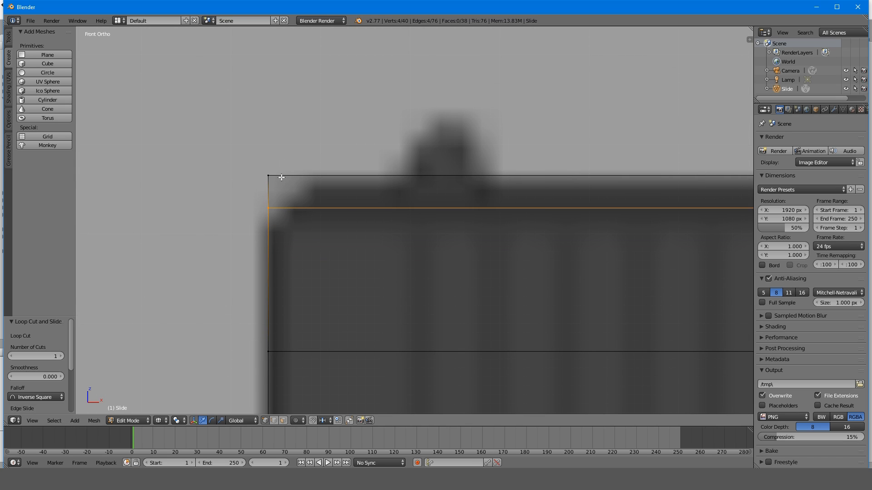
key("a")
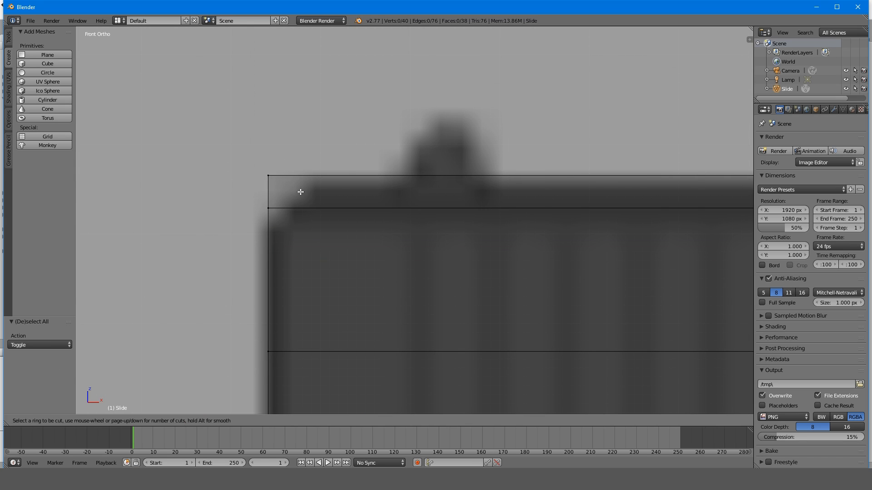
- Add a loop cut above it, then move its rear vertices 0.025 and the top rear corner vertices 0.046 along X
key("ctrl+r")
left_click(277, 191)
right_click(284, 192)
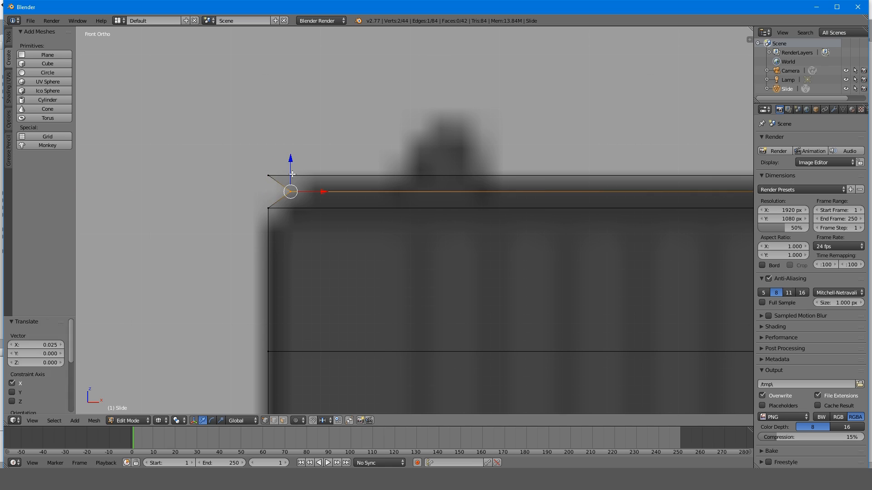
key("g")
left_click(343, 180)
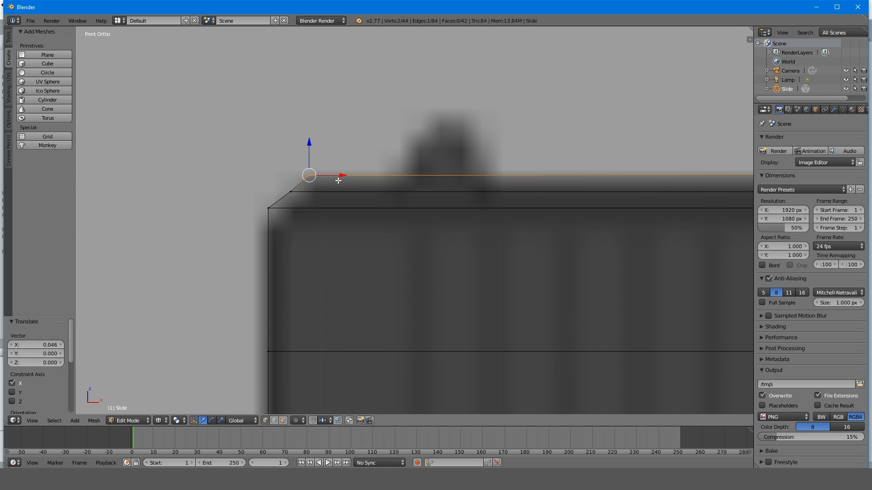
key("a")
- Add one more loop cut at the rear top corner and adjust its vertices to match the rounded reference outline
key("ctrl+r")
left_click(282, 189)
right_click(283, 189)
key("a")
left_click_drag(290, 189, 295, 195)
left_click_drag(313, 192, 295, 199)
key("a")
key("b")
key("a")
- Inspect the Slide's shape in solid shading from an angled view
scroll(350, 221, "down", 7)
middle_click_drag(434, 249, 400, 247, "shift")
middle_click_drag(418, 254, 301, 241, "shift")
middle_click_drag(417, 234, 378, 245)
scroll(379, 245, "down", 5)
key("z")
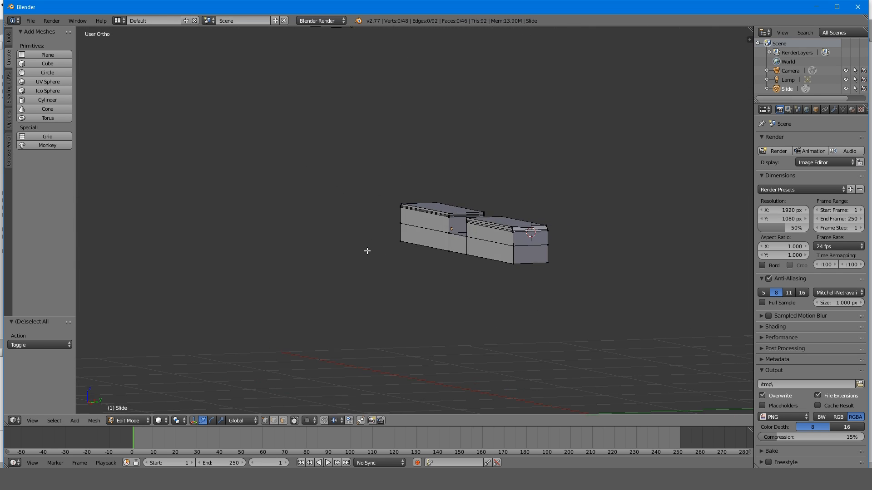
scroll(368, 249, "up", 3)
- Compare the Slide mesh with the reference image in the wireframe front view, including the frame drawing below it
key("KP_1")
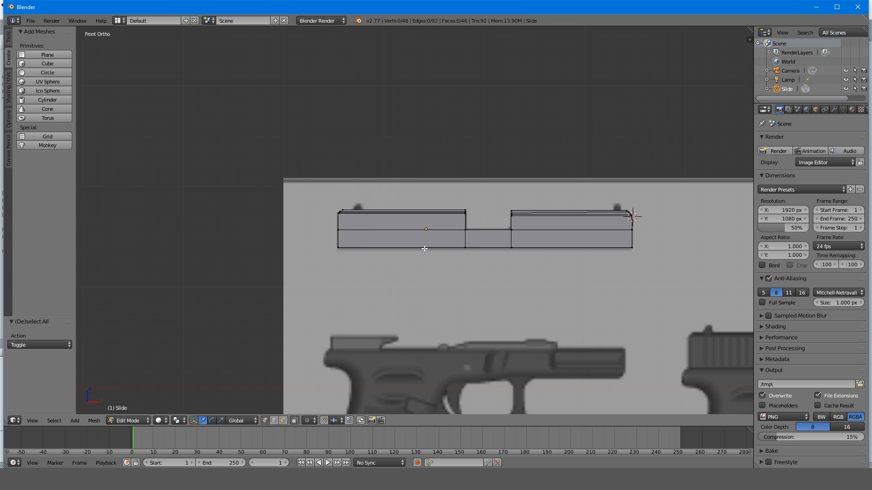
scroll(425, 248, "up", 7)
key("z")
scroll(502, 249, "down", 3)
middle_click_drag(531, 248, 388, 229, "shift")
middle_click_drag(442, 241, 403, 235, "shift")
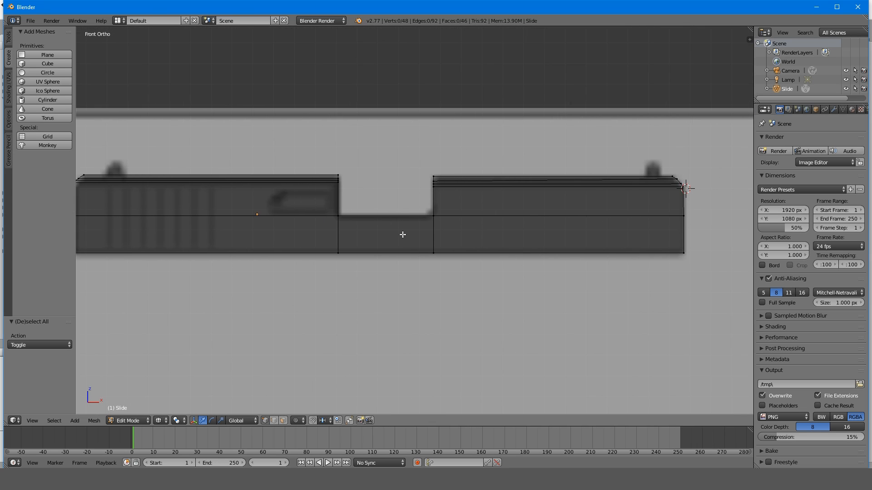
scroll(402, 234, "down", 5)
scroll(400, 234, "up", 4)
middle_click_drag(368, 204, 463, 149, "shift")
scroll(462, 150, "down", 4)
scroll(411, 315, "down", 1)
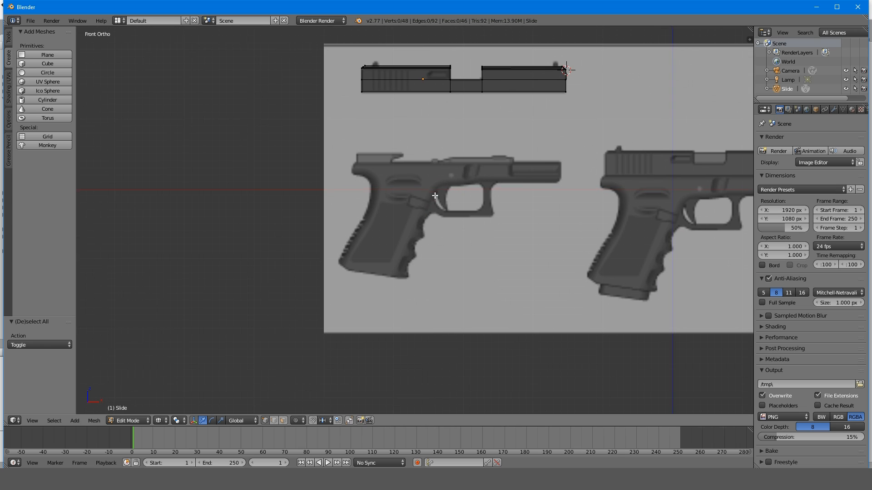
- Return the Slide to Object Mode and start saving the Blender file
scroll(414, 165, "up", 4)
key("Tab")
scroll(399, 281, "down", 4)
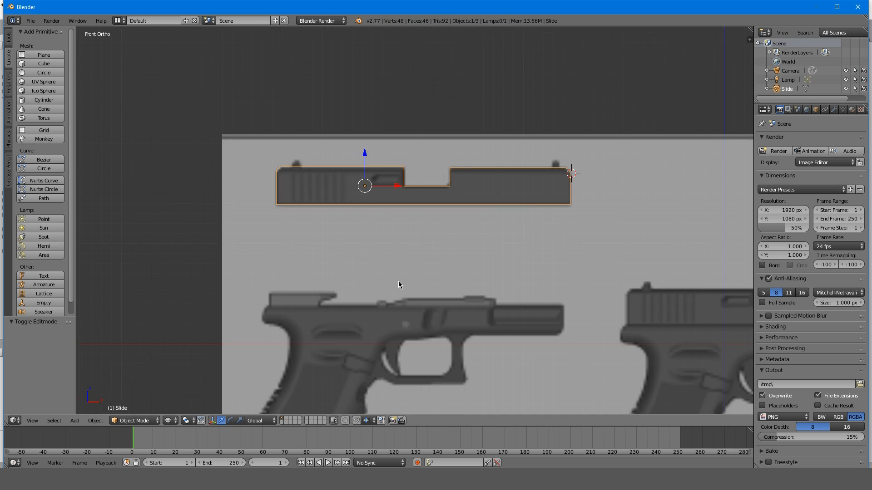
key("ctrl+s")
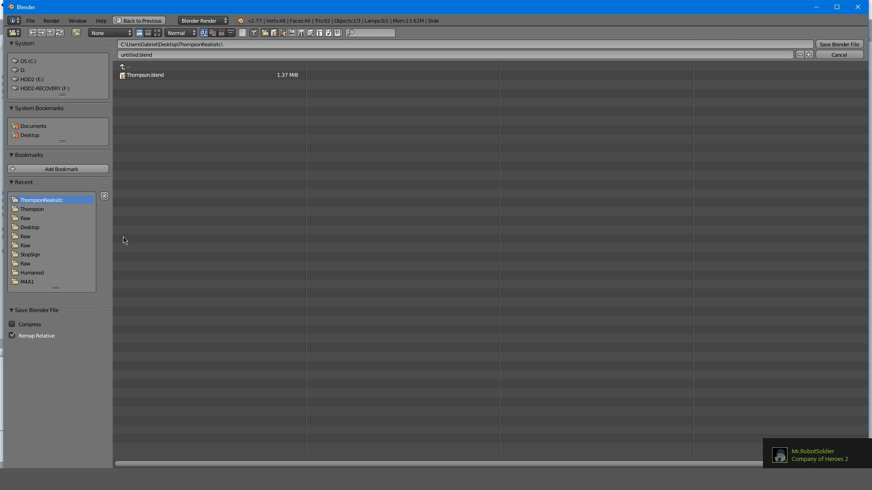
- Switch to File Explorer and open the Assets folder in E:\Projects\RustTutorial\Lets Make Rust 2
key("alt+Tab")
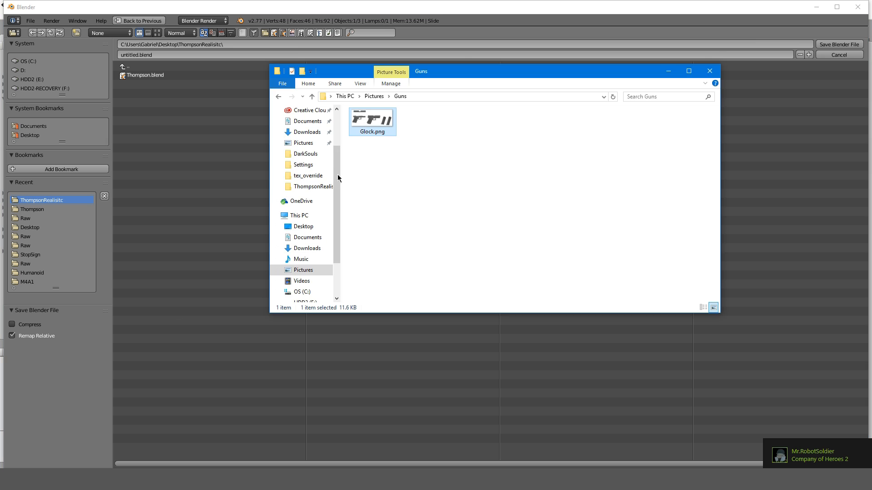
left_click(304, 301)
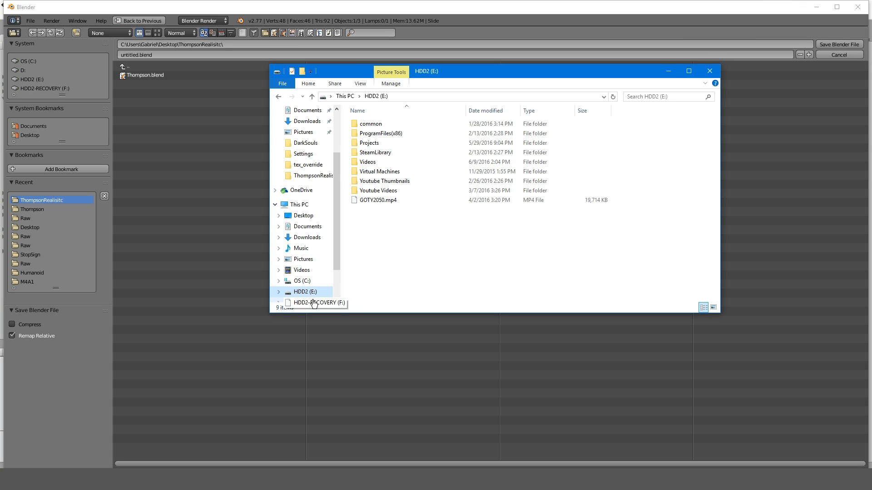
double_click(415, 144)
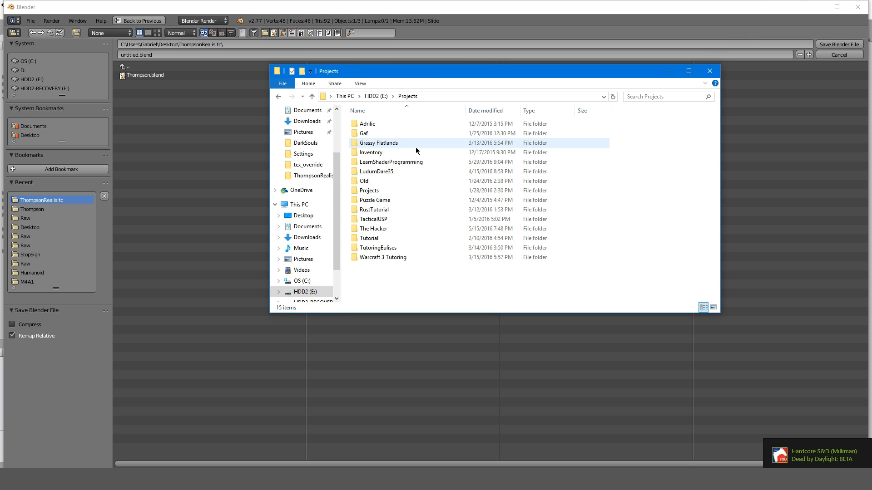
double_click(403, 213)
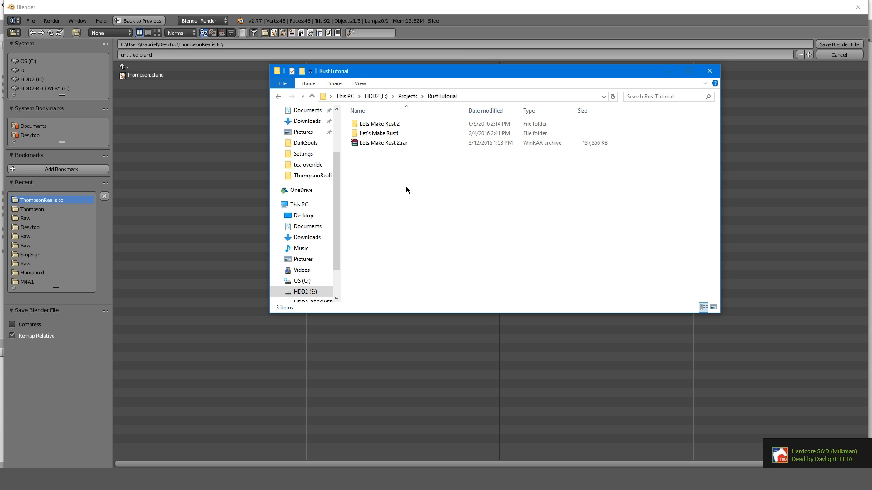
left_click(435, 123)
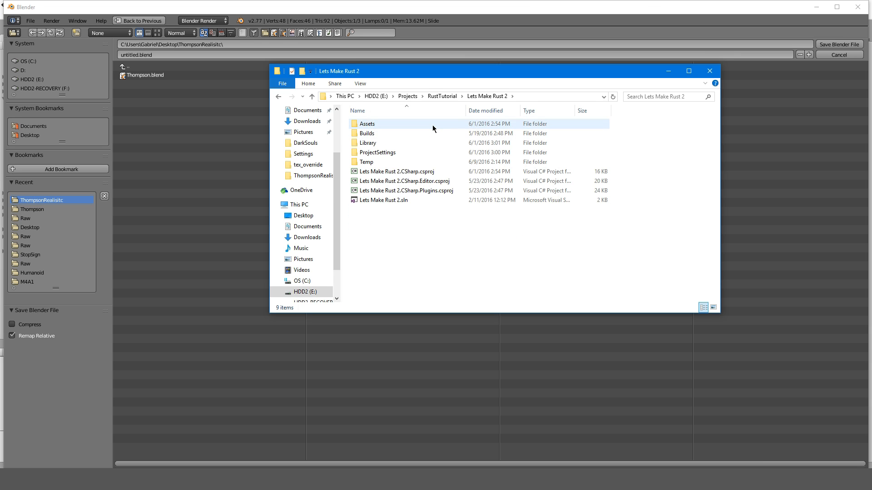
double_click(432, 124)
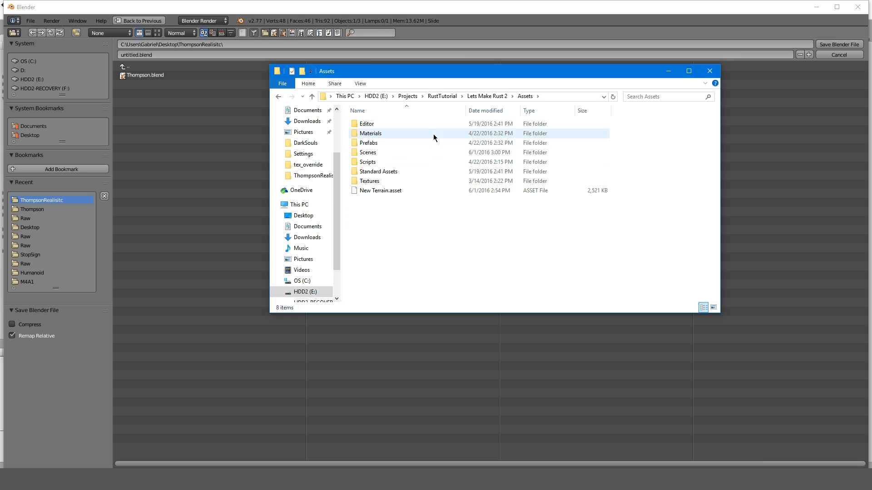
- Create a folder named Models inside Assets and open it
right_click(431, 222)
mouse_move(454, 323)
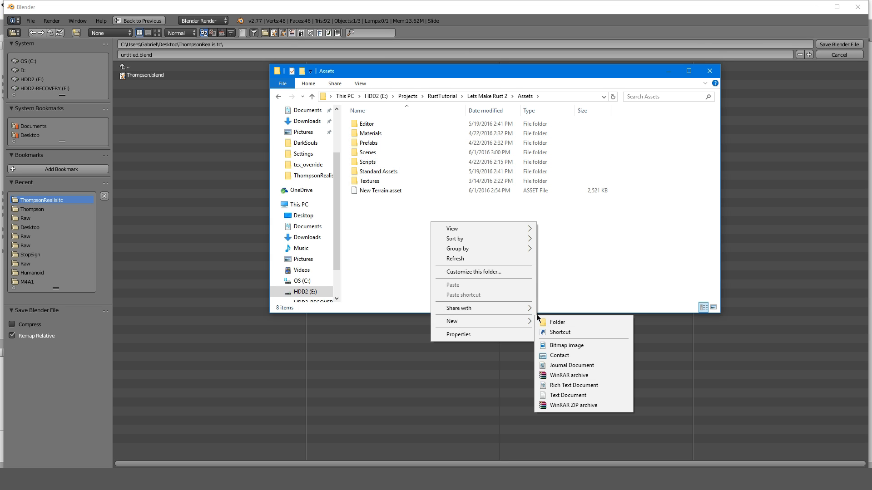
left_click(551, 322)
type("Models")
key("Return")
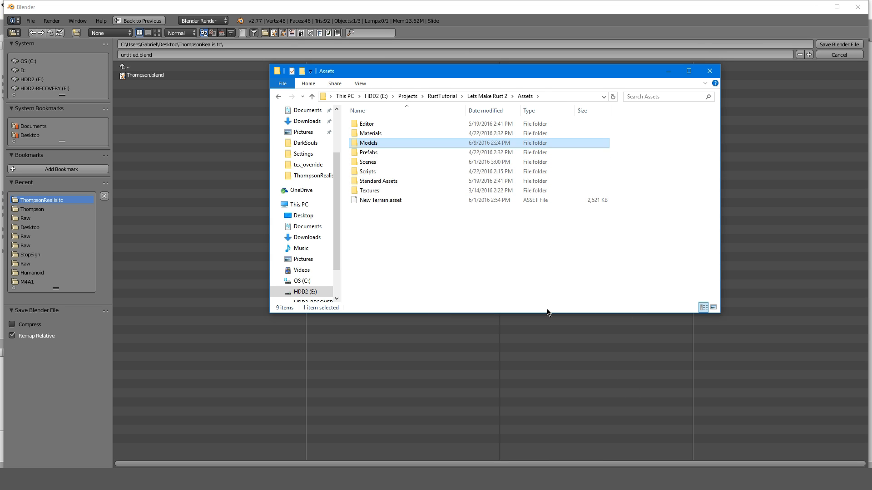
key("Return")
- Create a folder named Glock inside Models and open it
right_click(561, 212)
mouse_move(634, 319)
left_click(689, 320)
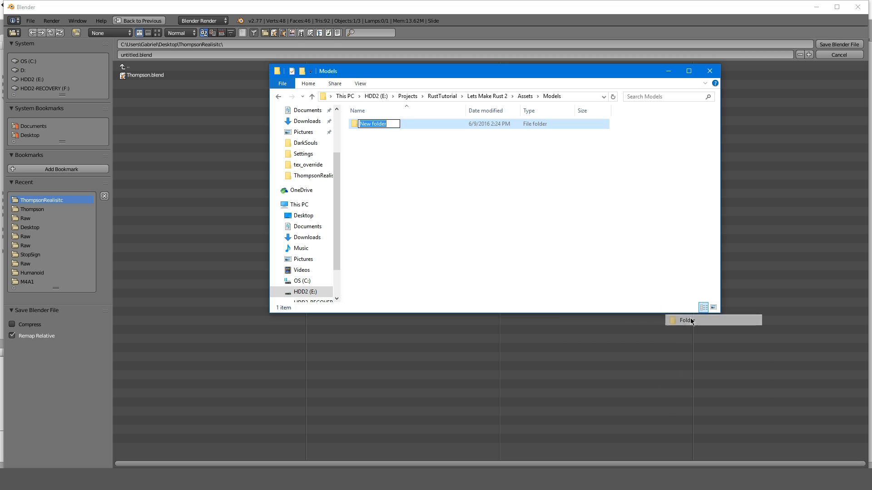
type("Glock")
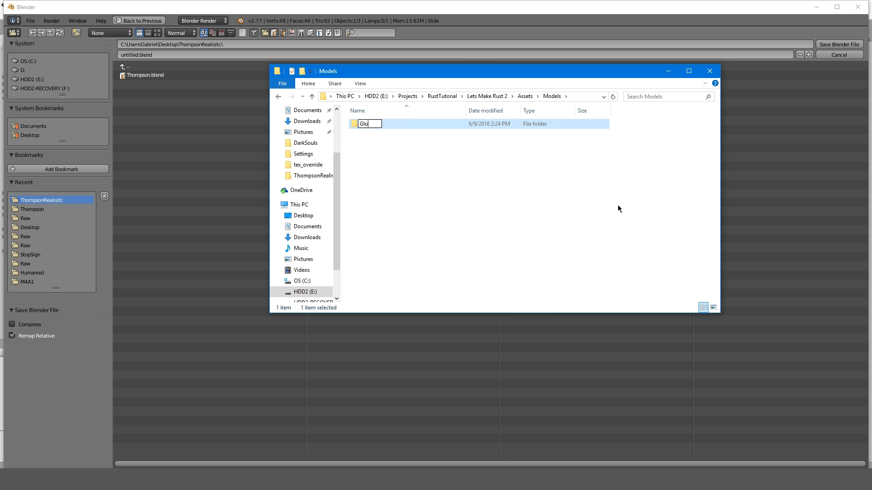
key("Return")
key("Return")
- Create a folder named Raw inside the Glock folder and open it
right_click(604, 201)
mouse_move(633, 307)
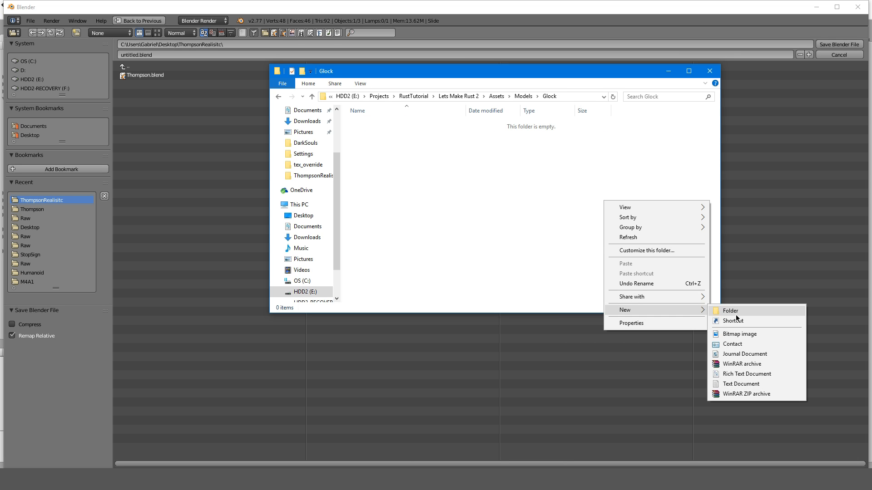
left_click(734, 313)
type("Raw")
key("Return")
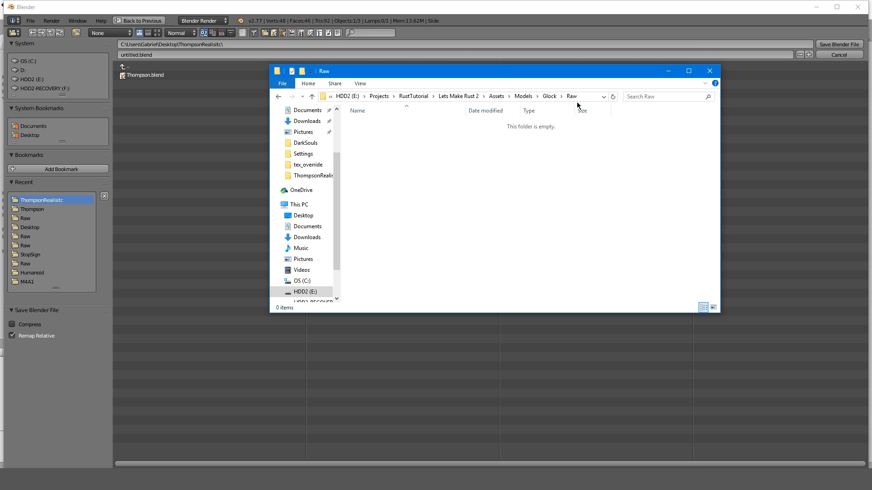
- Copy the Raw folder's path, close File Explorer, and set that path as the Blender file's save location
left_click(593, 94)
left_click(710, 71)
left_click(514, 45)
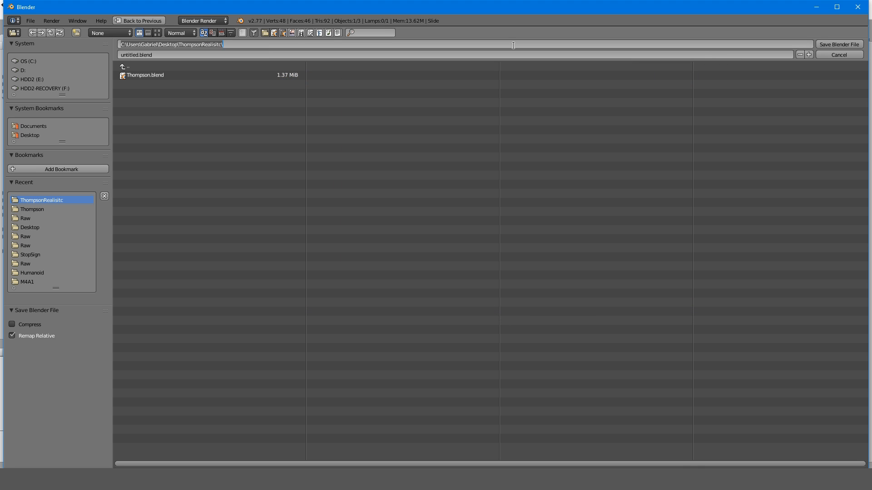
key("Return")
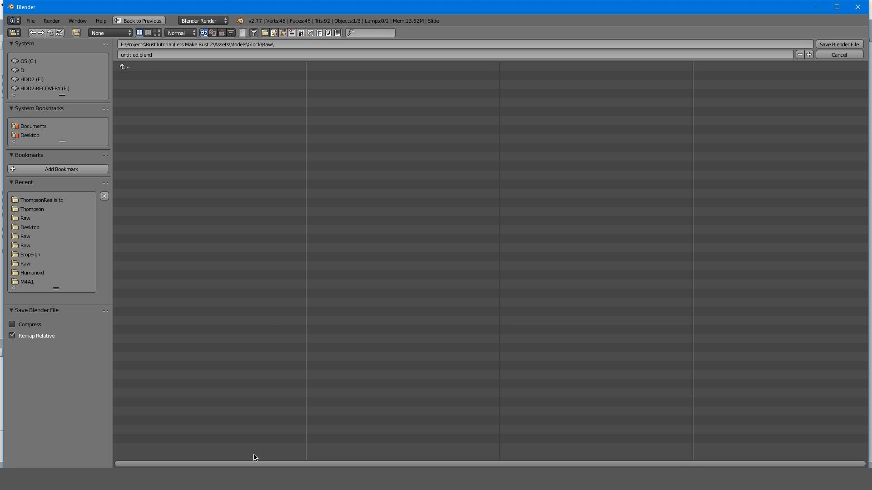
- Switch to Unity and open the Raw folder under Assets, Models, Glock in the project
left_click(252, 468)
left_click(21, 345)
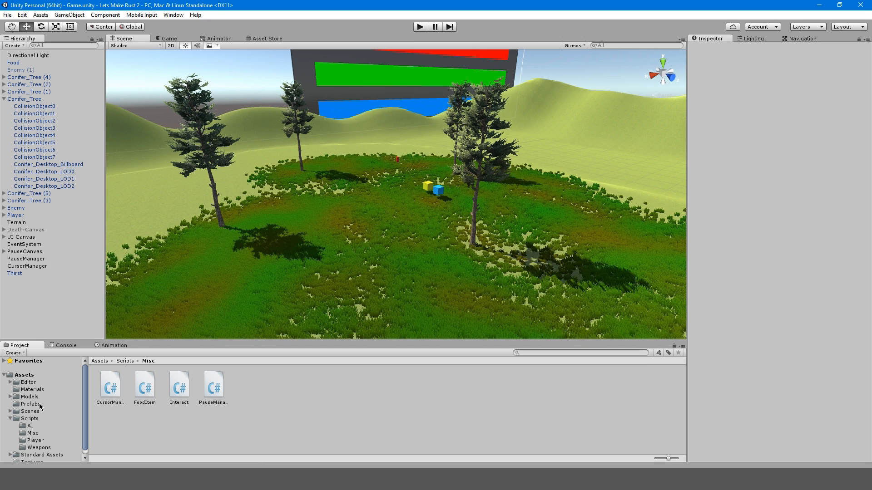
left_click(30, 397)
double_click(107, 391)
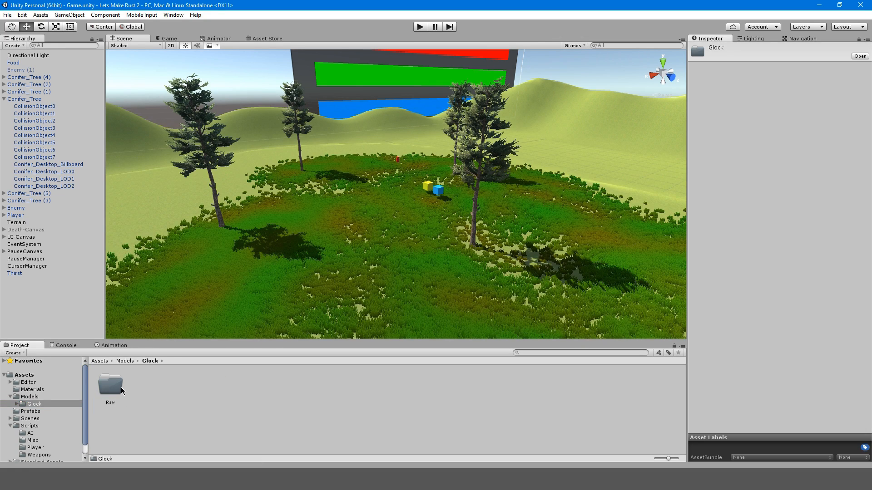
double_click(119, 386)
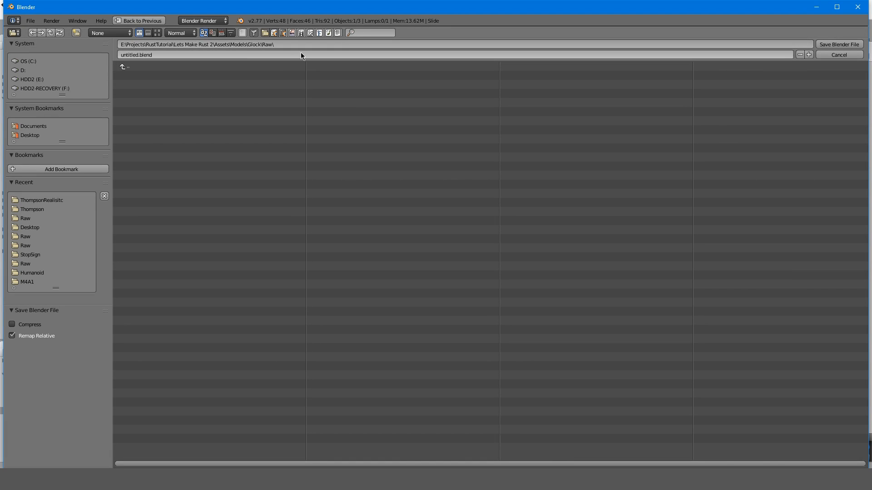
- Save the Blender file as Glock.blend in the Raw folder
left_click(153, 55)
type("Glock.b")
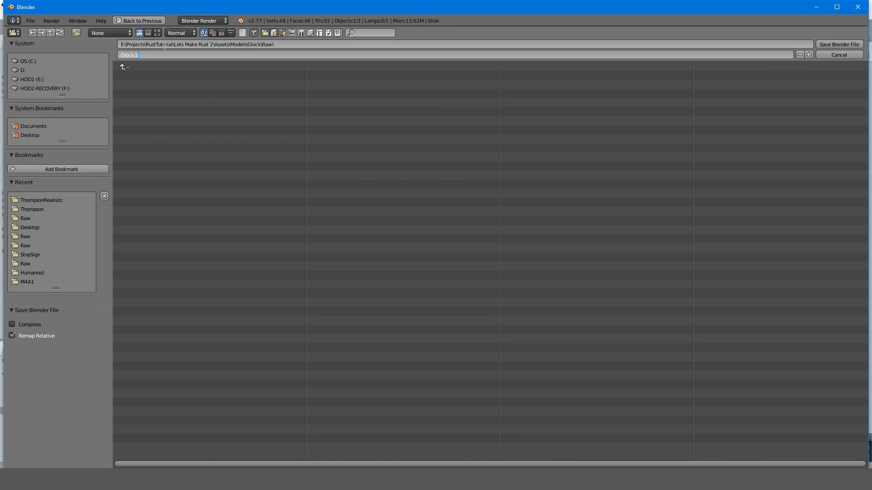
type("lend")
key("Return")
- Deselect the Slide and snap the 3D cursor to the scene's center
scroll(380, 228, "up", 1)
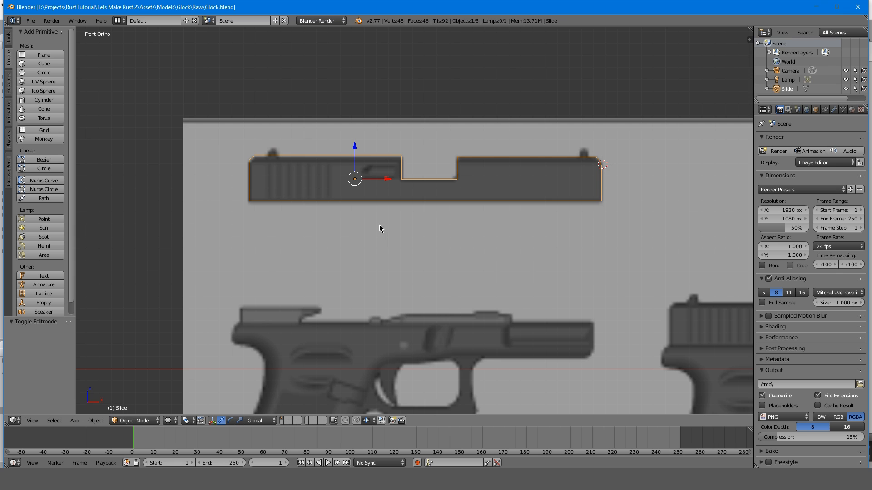
middle_click_drag(386, 211, 379, 153, "shift")
scroll(381, 154, "down", 5)
scroll(449, 166, "up", 4)
scroll(453, 168, "down", 4)
key("a")
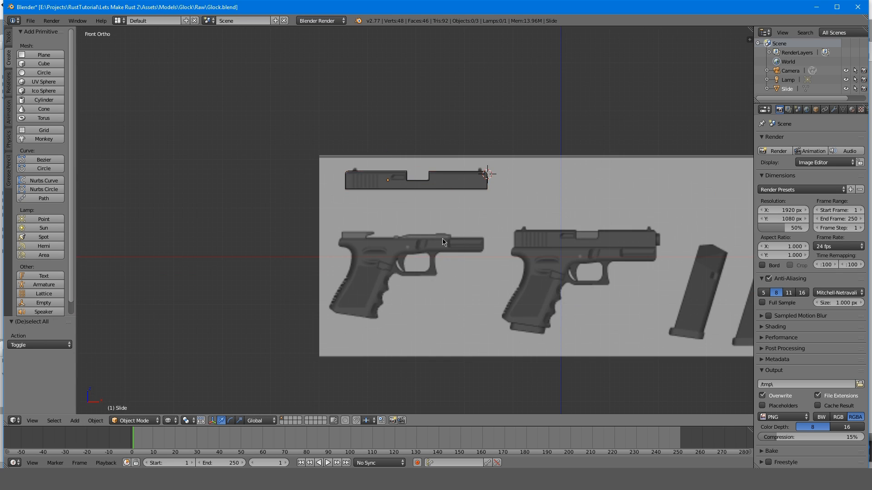
scroll(443, 239, "up", 5)
middle_click_drag(442, 239, 405, 173, "shift")
middle_click_drag(426, 143, 438, 172)
key("shift+s")
left_click(312, 132)
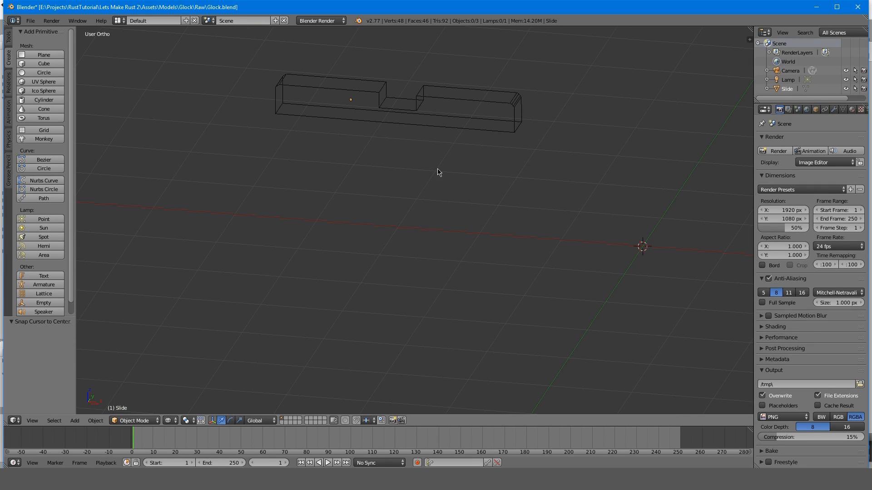
- Show the Slide over the reference image in the front view with solid shading
key("KP_1")
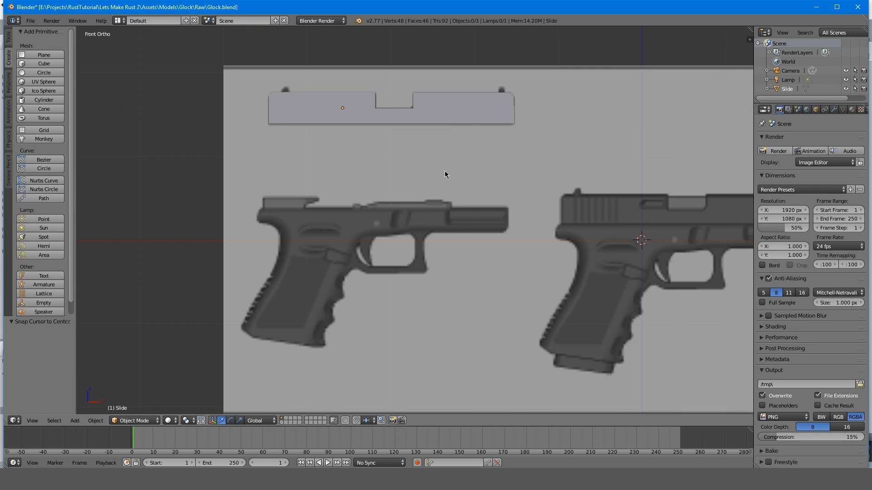
key("z")
key("z")
key("KP_1")
scroll(432, 176, "up", 3)
middle_click_drag(445, 171, 407, 163)
scroll(399, 193, "down", 3)
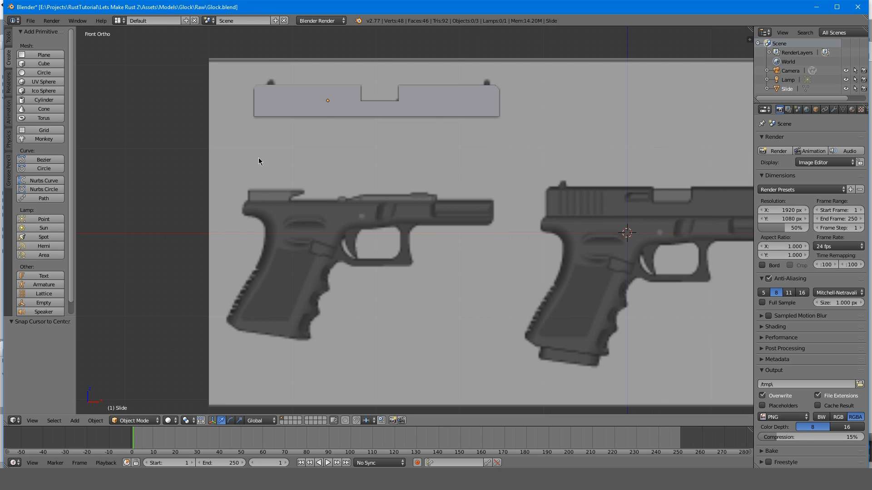
- Add a mesh cube with a radius of 1.000 at the 3D cursor on the world origin
key("shift+a")
mouse_move(413, 212)
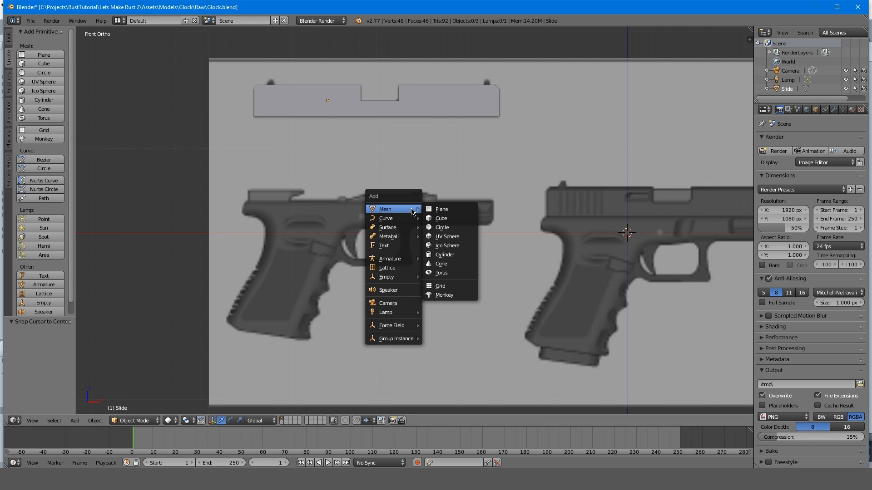
left_click(449, 219)
scroll(532, 229, "down", 5)
middle_click_drag(463, 216, 422, 213, "shift")
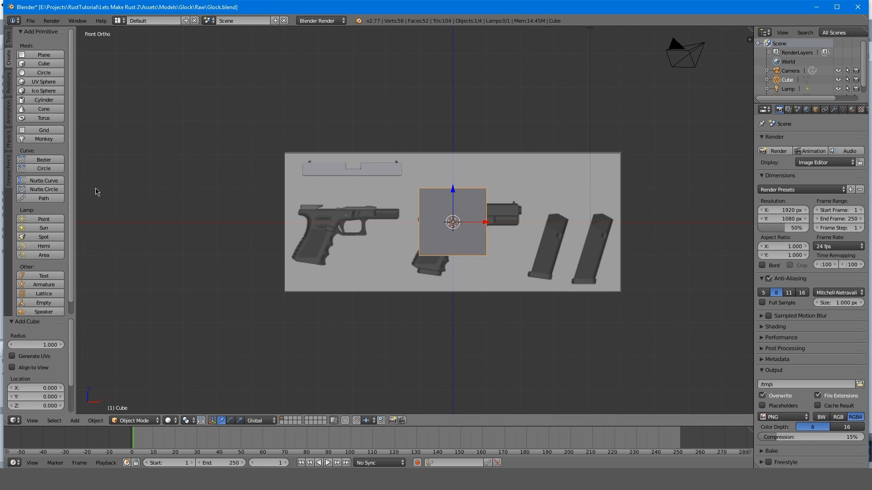
- Look through the tool shelf's categories for the cube in Object Mode, including its mesh tools in Edit Mode
left_click(7, 37)
left_click(8, 57)
scroll(409, 190, "up", 5)
left_click(8, 39)
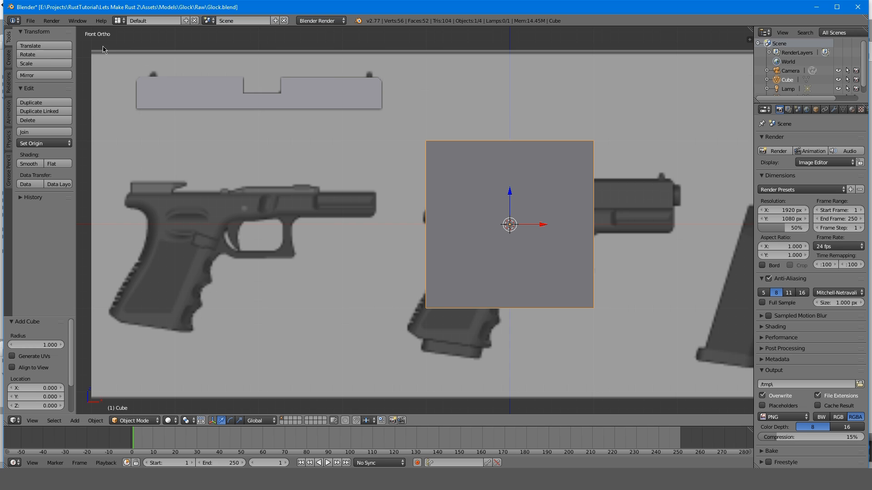
left_click(8, 58)
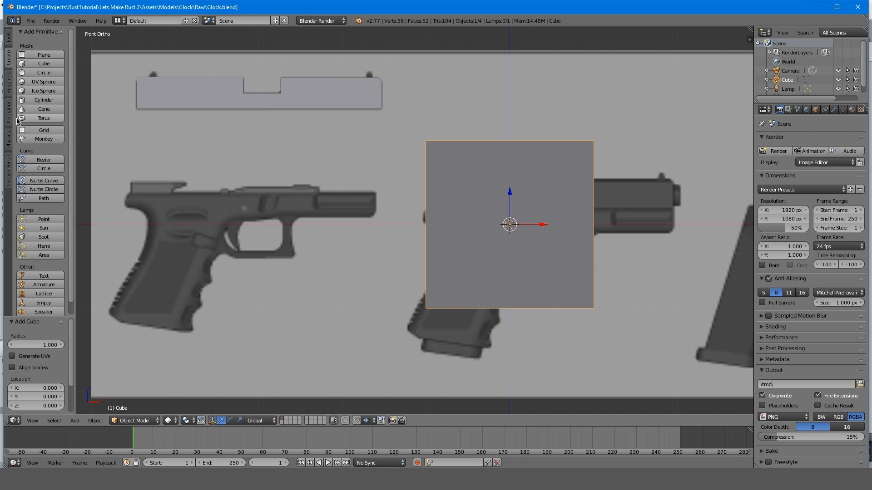
left_click(8, 86)
key("Tab")
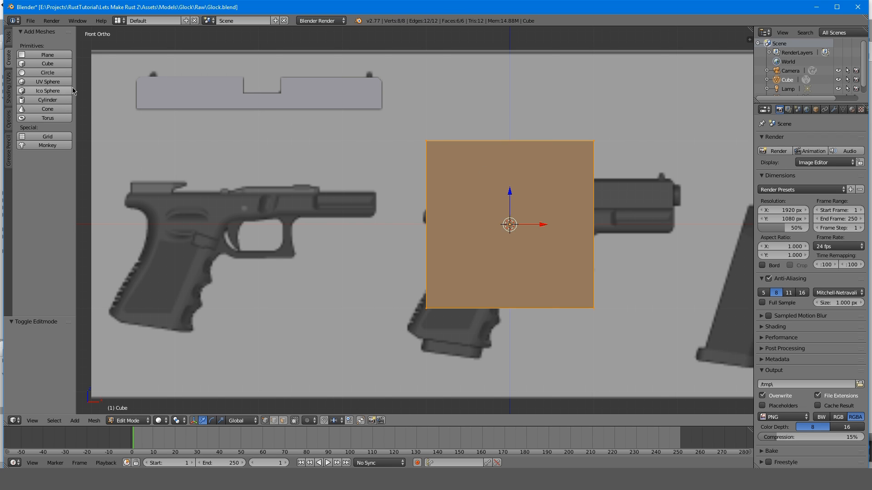
left_click(7, 42)
scroll(66, 151, "down", 2)
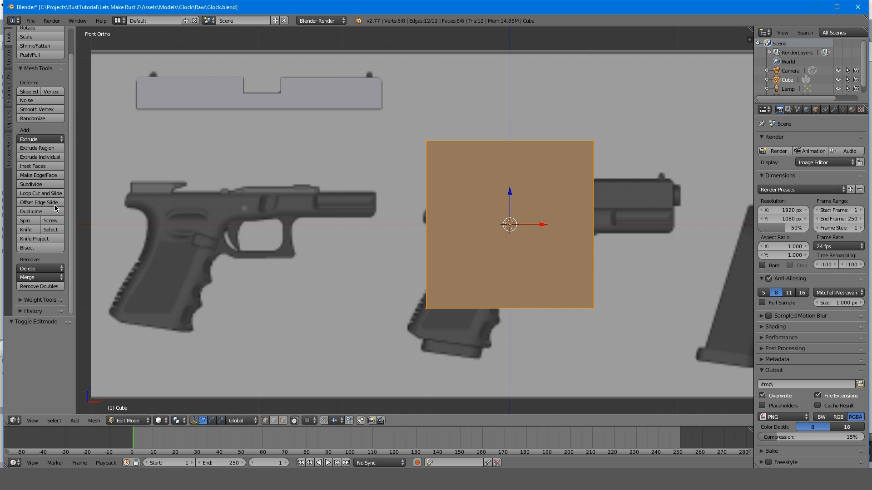
- Hide the tool shelf to widen the 3D view
key("t")
scroll(228, 175, "down", 6)
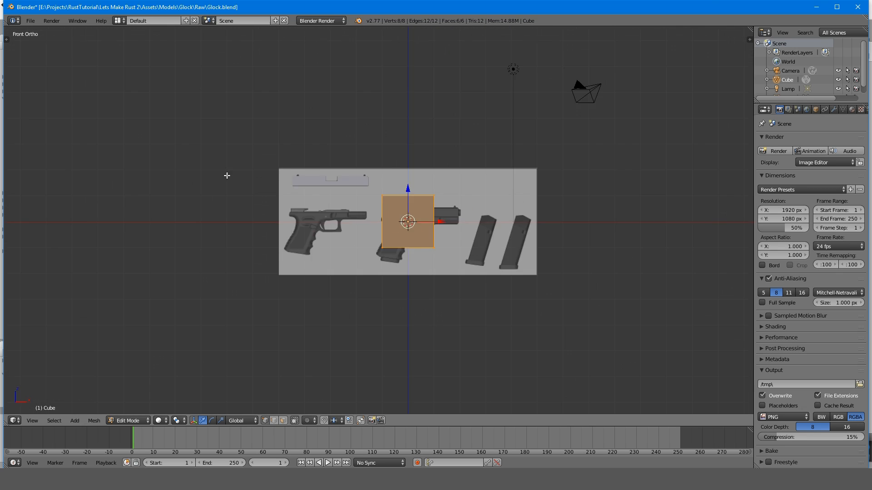
key("t")
scroll(59, 165, "up", 2)
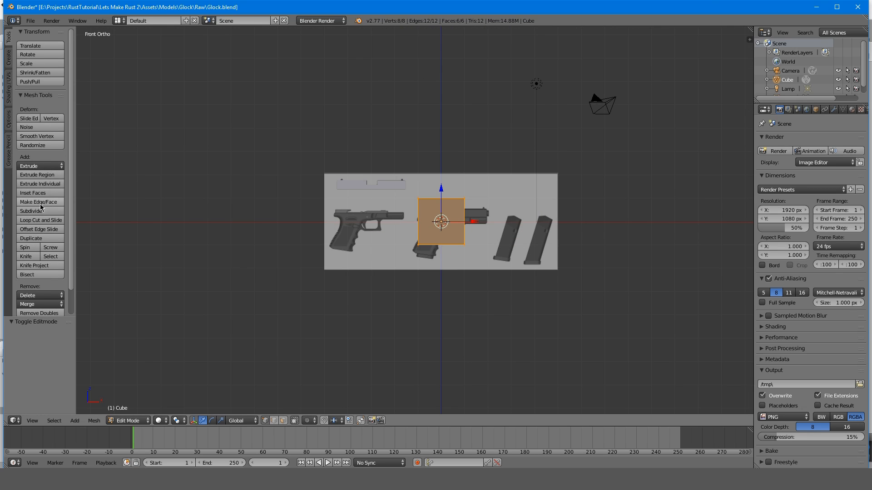
scroll(53, 226, "down", 2)
scroll(54, 223, "up", 2)
key("t")
scroll(400, 230, "up", 4)
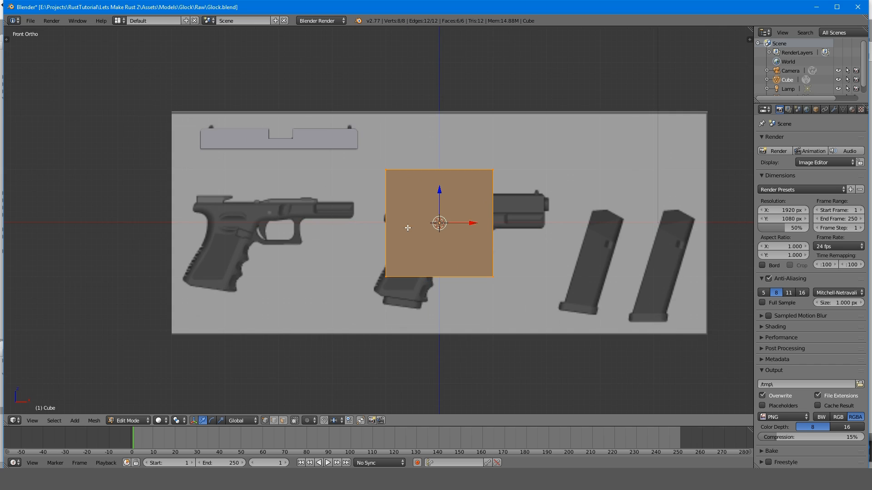
- Examine the cube against the pistol and magazine drawings in the front view, trying wireframe shading
middle_click_drag(414, 228, 373, 223, "shift")
scroll(371, 223, "up", 4)
scroll(371, 223, "down", 4)
scroll(409, 212, "up", 3)
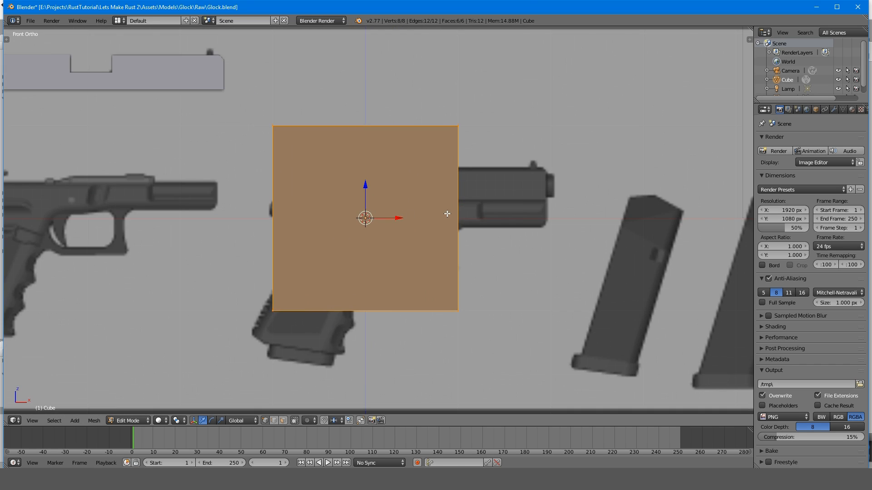
key("z")
scroll(420, 207, "down", 5)
key("z")
middle_click_drag(402, 214, 523, 208, "shift")
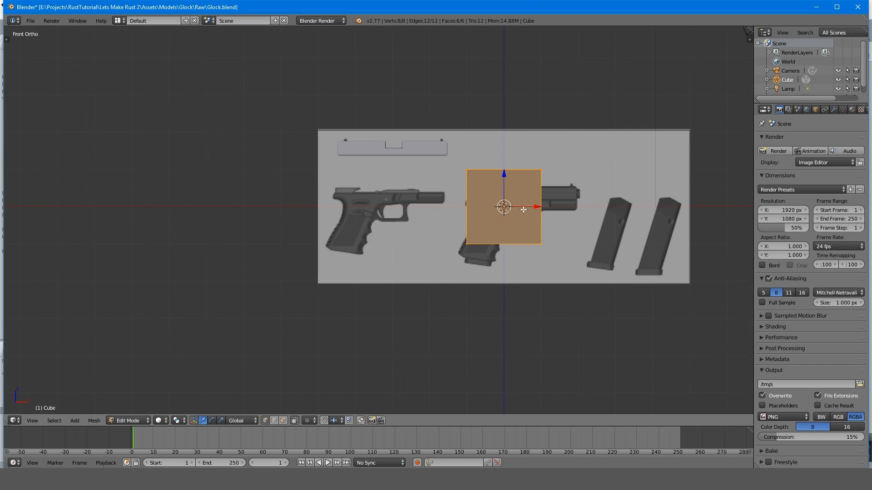
scroll(515, 208, "up", 2)
scroll(826, 61, "down", 1)
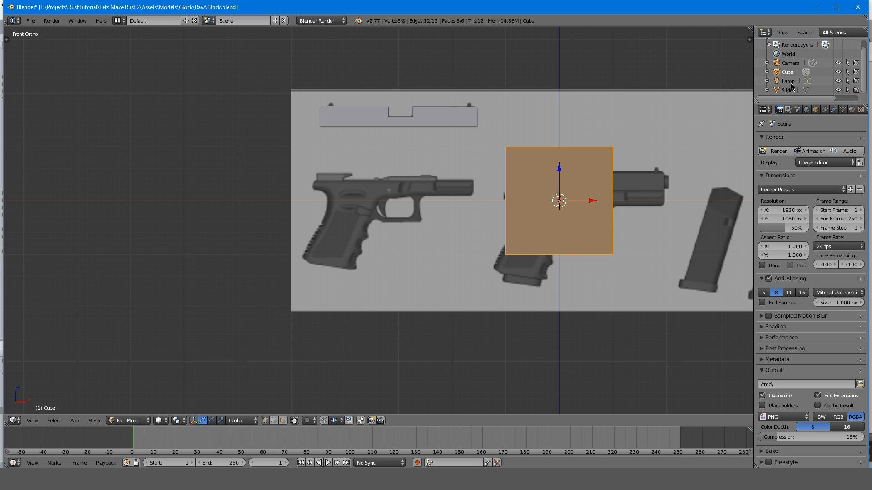
- Return the cube to Object Mode and move it over the grip of the frame drawing below the Slide
key("g")
key("Escape")
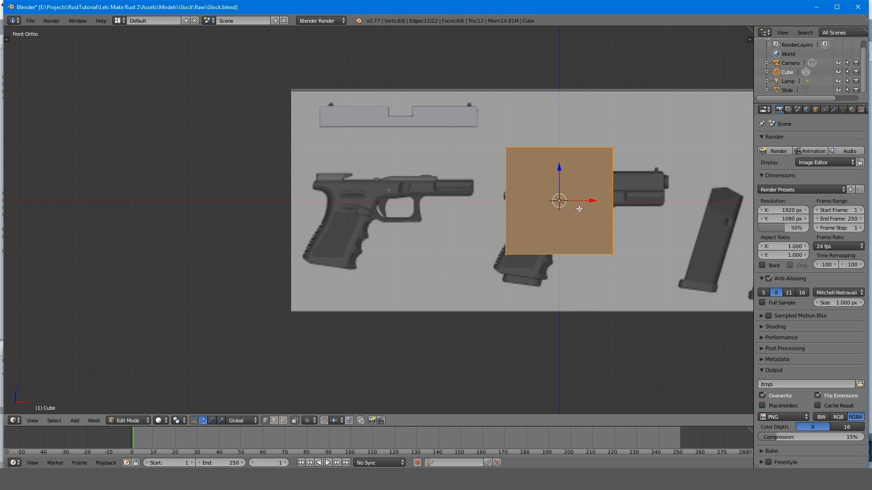
key("Tab")
key("g")
left_click(440, 200)
scroll(439, 199, "up", 2)
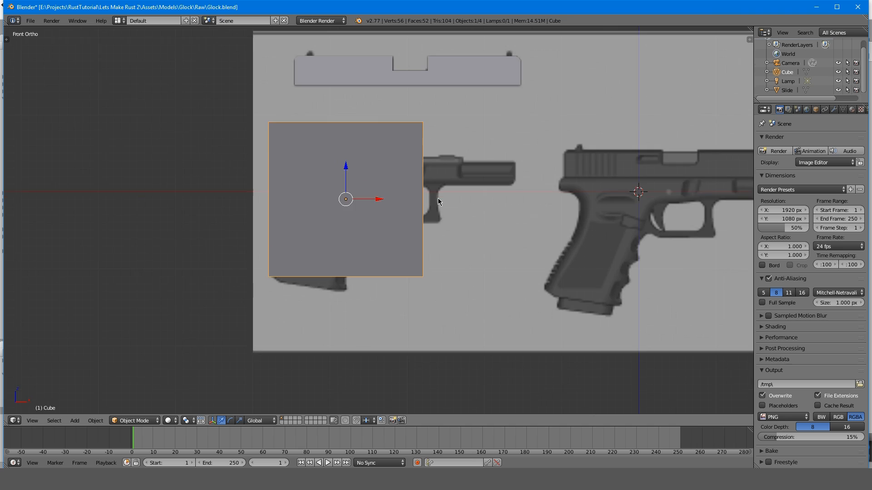
- Switch to wireframe shading in Object Mode so the frame drawing shows through the cube
scroll(438, 198, "down", 1)
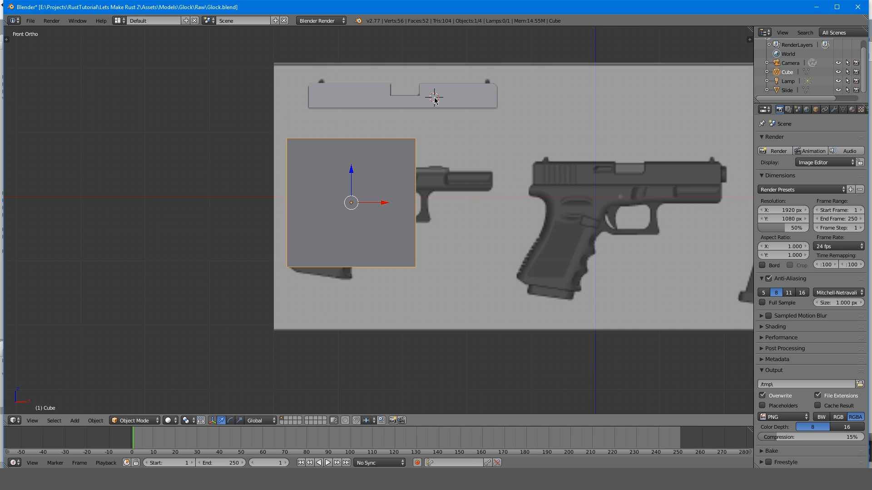
key("Tab")
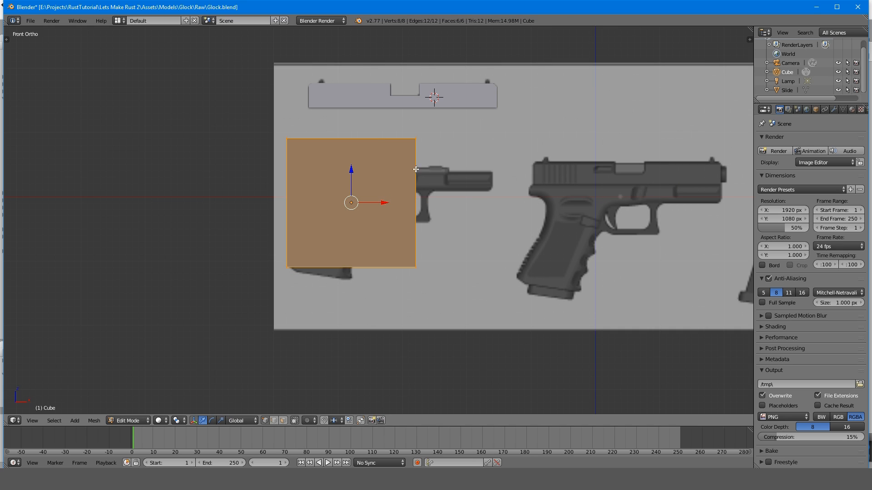
key("Tab")
scroll(384, 184, "up", 1)
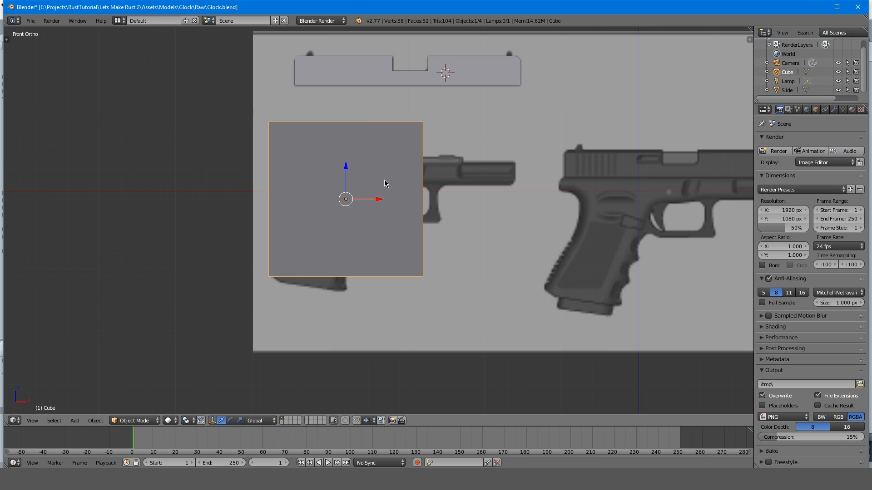
key("z")
middle_click_drag(453, 185, 499, 190, "shift")
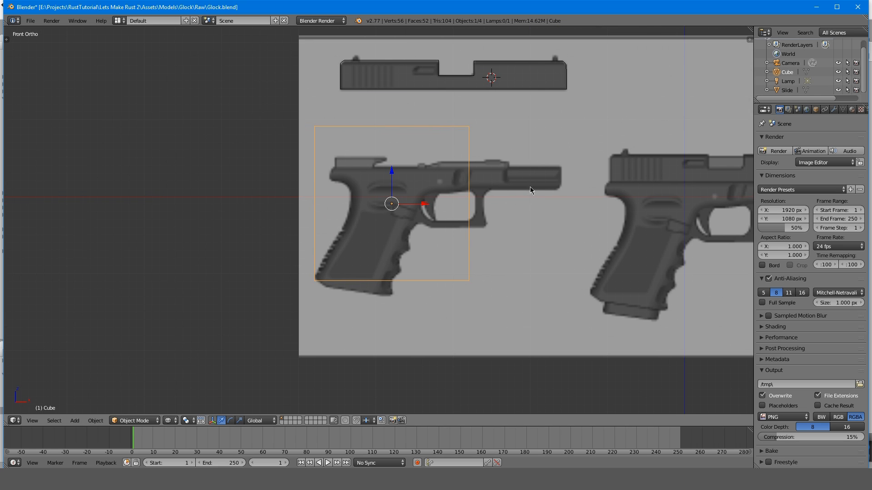
- Rotate the cube's whole mesh in Edit Mode so its sides follow the slant of the pistol grip
key("Tab")
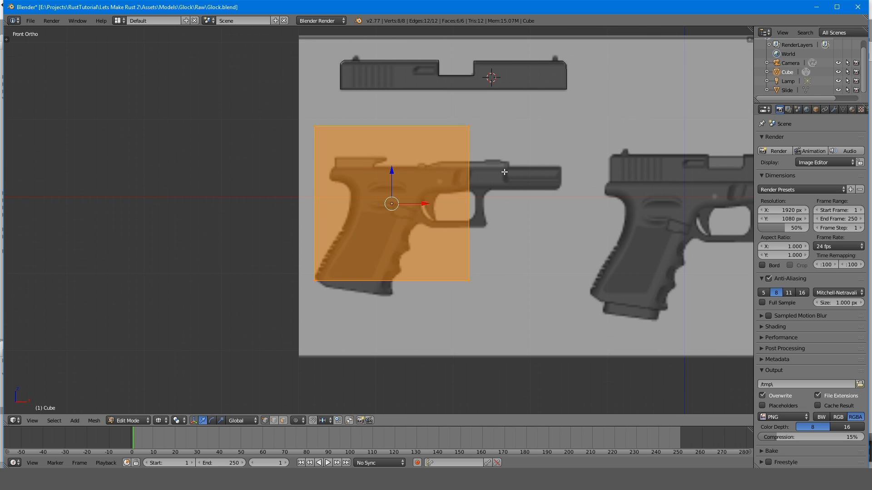
key("a")
key("a")
key("r")
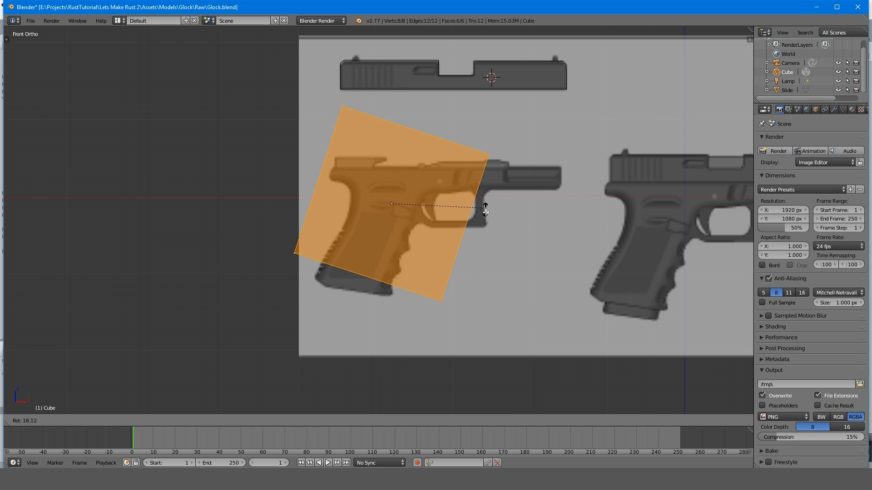
left_click(491, 196)
key("a")
key("a")
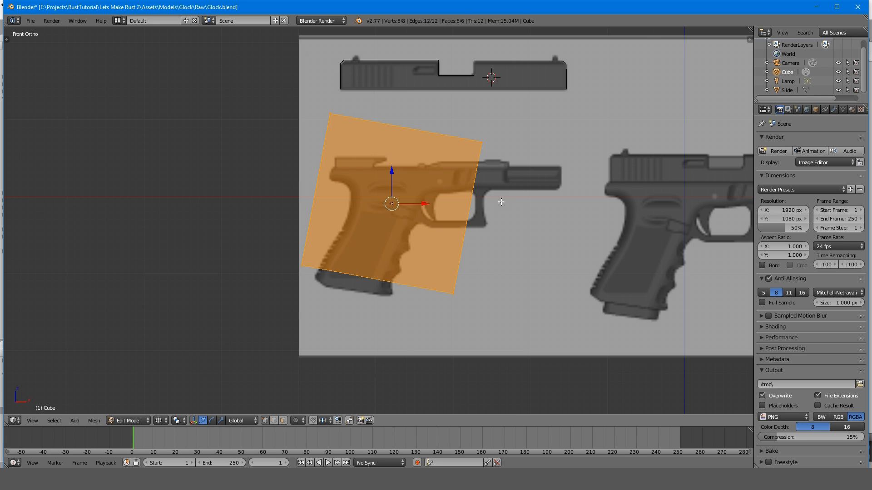
- Scale the tilted cube mesh down and move it onto the lower part of the grip
key("s")
left_click(451, 204)
key("g")
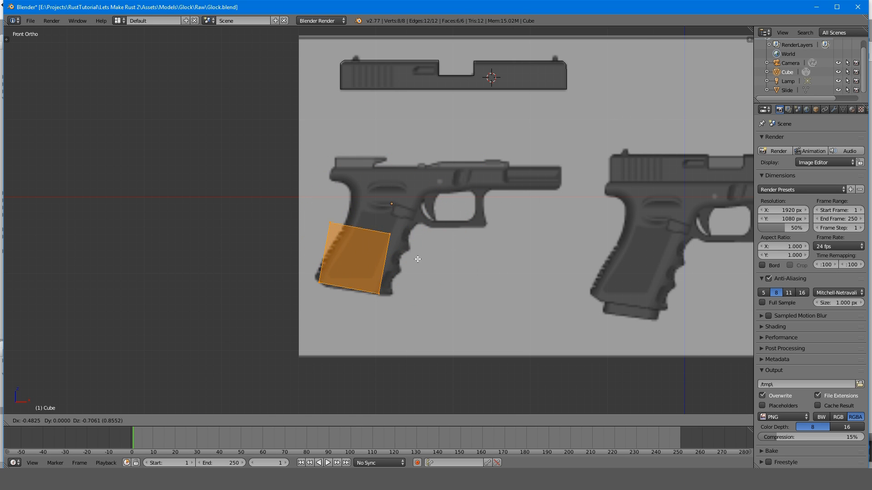
left_click(414, 257)
- Enlarge the block slightly and shift it so its bottom front corner meets the grip's base
scroll(413, 268, "up", 4)
middle_click_drag(415, 280, 441, 216, "shift")
key("s")
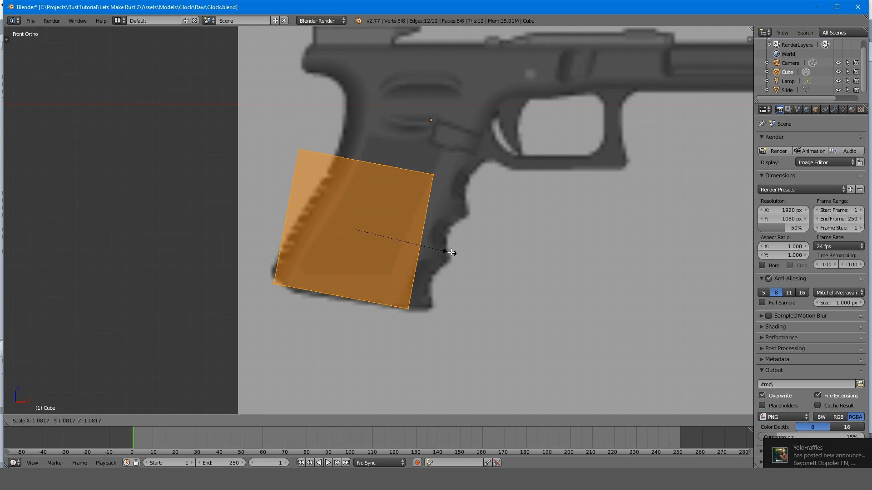
left_click(454, 252)
key("g")
left_click(474, 245)
key("a")
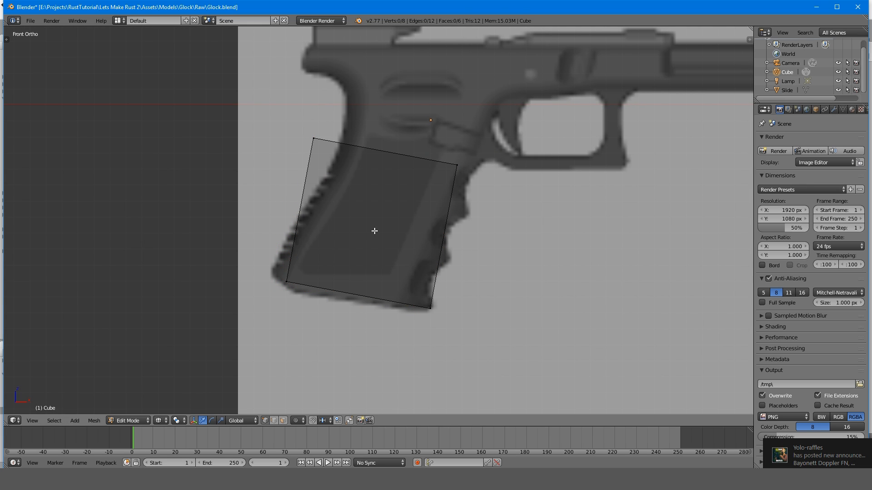
- Move the block's bottom rear corner outward to the lower rear corner of the grip
right_click(288, 278)
left_click_drag(313, 280, 295, 287)
key("a")
scroll(317, 180, "down", 3)
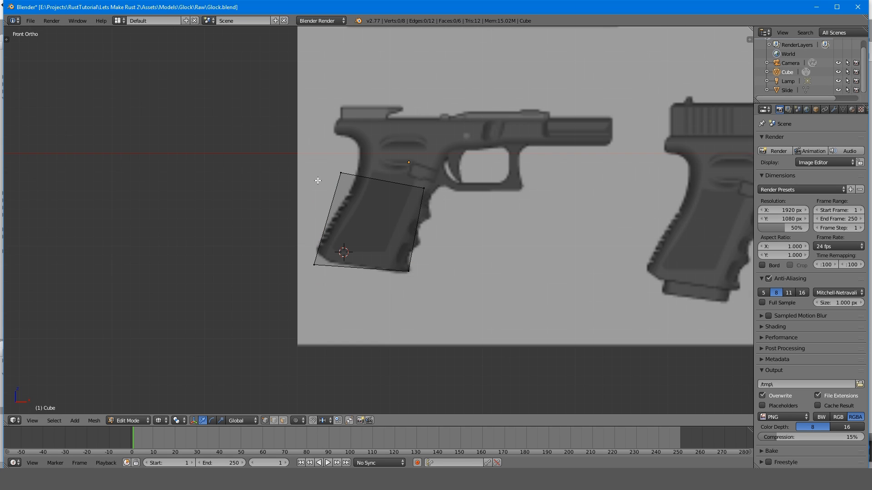
- Move the block's top rear corner up to the rear top end of the frame
middle_click_drag(325, 151, 310, 158, "shift")
left_click_drag(321, 157, 306, 91)
left_click_drag(354, 119, 348, 119)
key("a")
- Move the block's top front corner up to the frame's top edge, above the trigger guard's rear end
key("b")
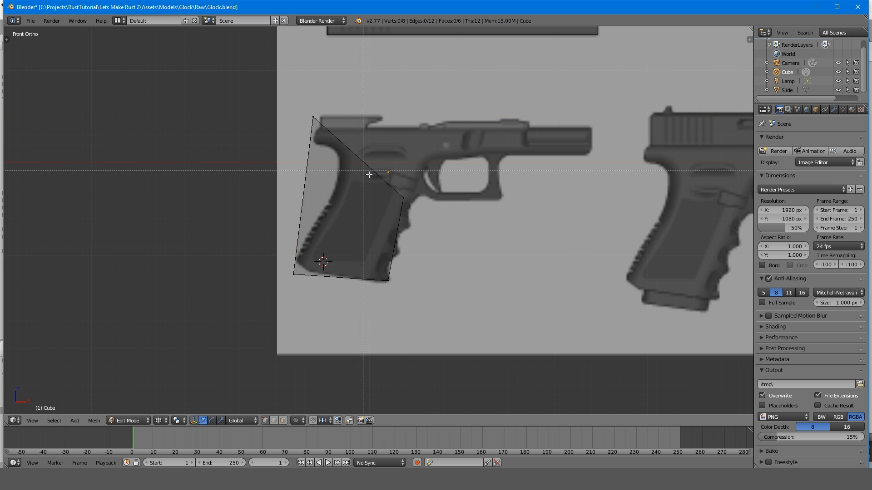
left_click_drag(369, 175, 453, 241)
left_click_drag(405, 164, 411, 91)
left_click_drag(421, 126, 467, 130)
key("a")
scroll(401, 158, "up", 1)
scroll(401, 157, "down", 4)
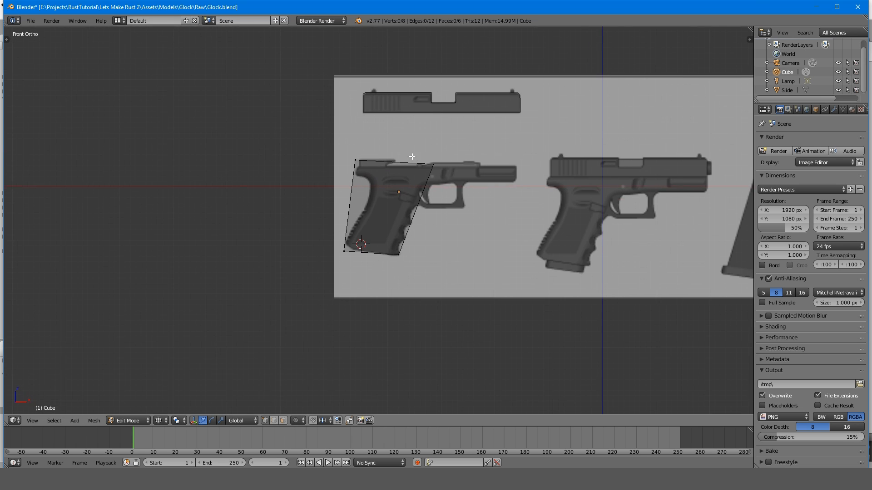
- Add a single loop cut across the grip block and slide it down toward the grip's base
scroll(433, 234, "up", 8)
scroll(254, 249, "up", 3, "shift")
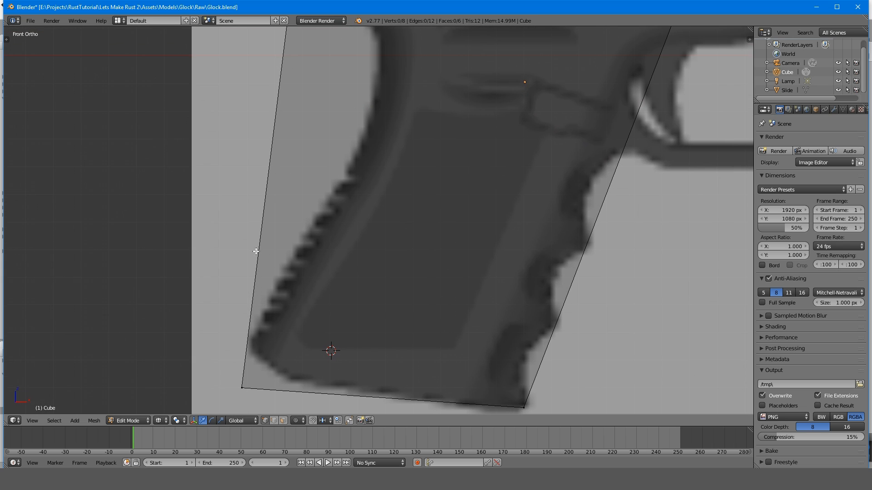
key("ctrl+r")
scroll(263, 259, "up", 13)
scroll(263, 261, "up", 7)
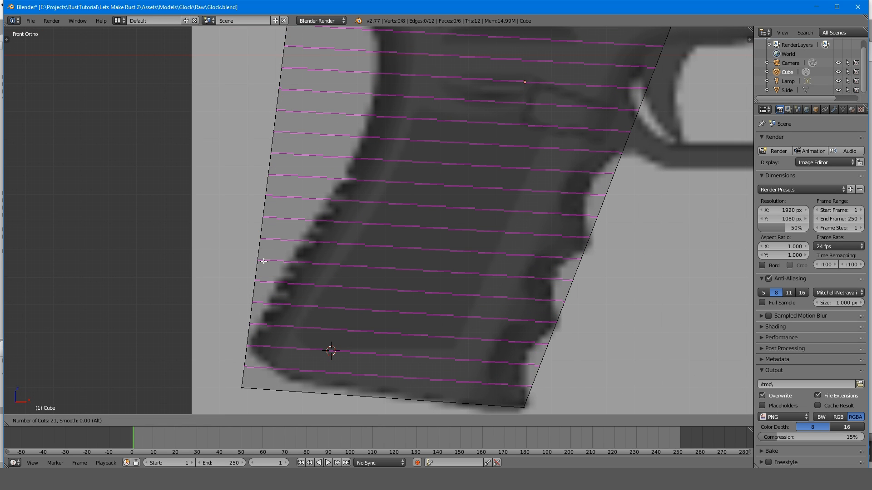
scroll(263, 261, "down", 20)
left_click(263, 261)
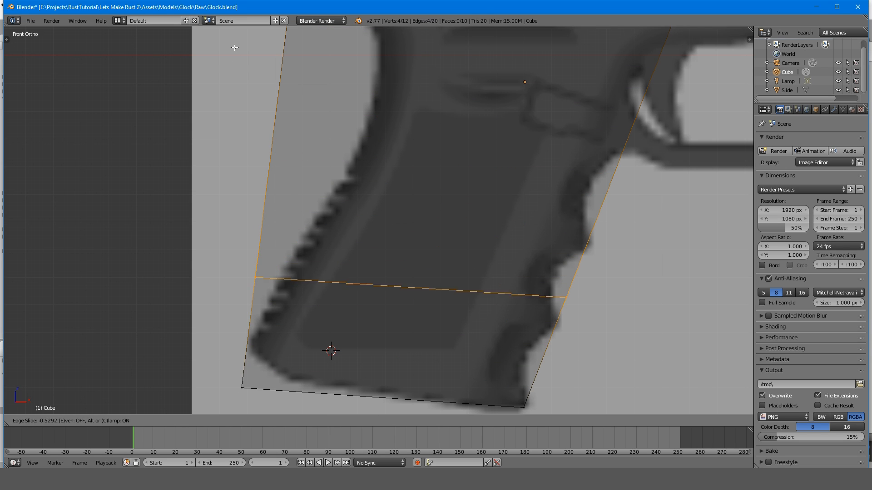
left_click(236, 68)
key("a")
- Add a centred loop cut in the lowest section and raise the bottom rear corner along Z to the base outline
middle_click_drag(289, 286, 299, 208, "shift")
key("ctrl+r")
double_click(257, 287)
key("a")
key("b")
left_click_drag(238, 288, 279, 312)
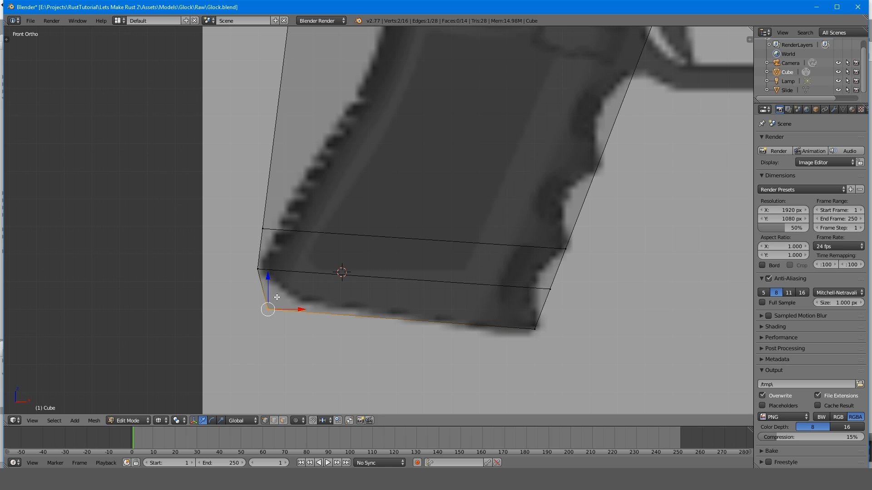
key("g")
key("z")
left_click(270, 270)
key("a")
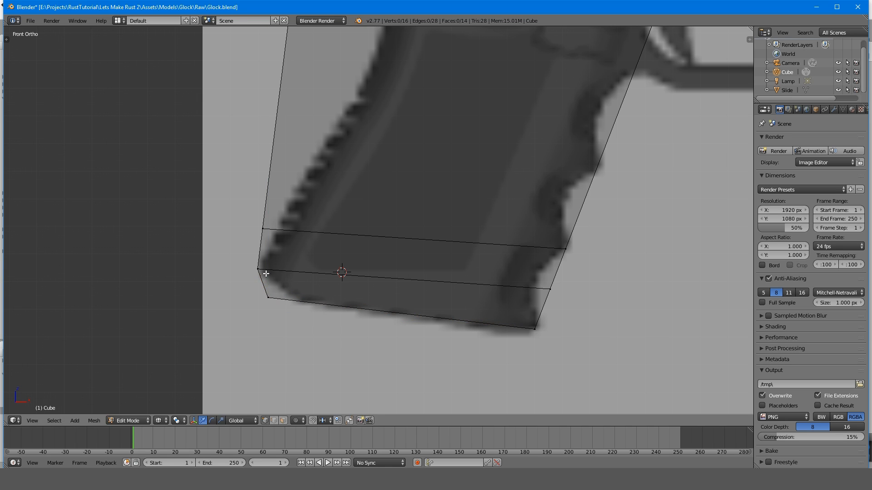
- Add another loop cut just above the base and shift the bottom rear vertices along X and Z to round that corner
key("ctrl+r")
double_click(265, 286)
key("a")
key("b")
left_click_drag(255, 284, 282, 304)
key("g")
key("x")
left_click(298, 296)
key("g")
key("z")
left_click(281, 272)
key("a")
- Move the front vertices of the lowest loop along X onto the grip's front outline
middle_click_drag(421, 274, 341, 265, "shift")
scroll(510, 316, "up", 3)
middle_click_drag(509, 332, 426, 250, "shift")
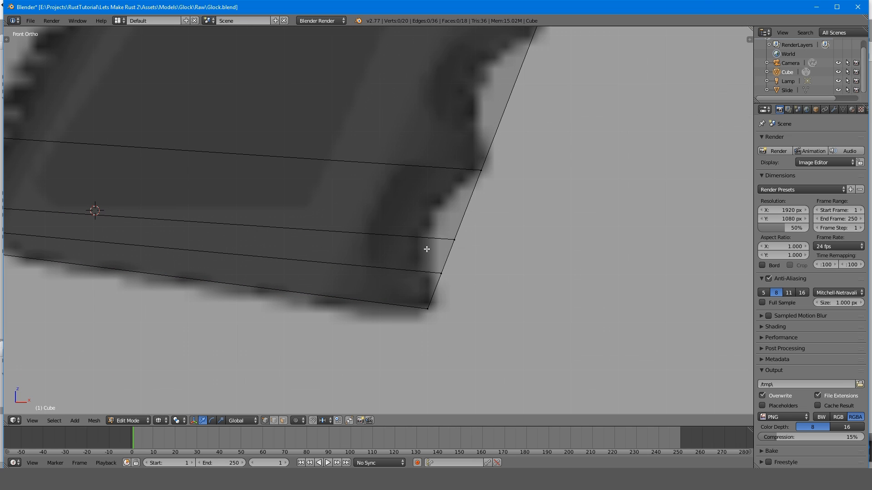
left_click_drag(473, 276, 475, 276)
key("g")
key("x")
left_click(464, 274)
key("a")
- Add a centred loop cut between the base and the lowest loop and move its front vertices outward along X to the lip
scroll(436, 260, "down", 3)
scroll(415, 284, "up", 3)
middle_click_drag(436, 259, 411, 296, "shift")
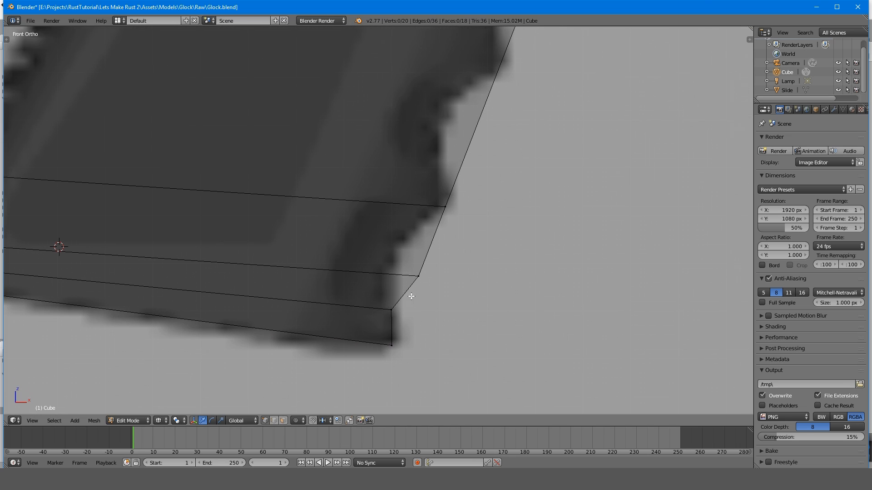
key("ctrl+r")
double_click(386, 308)
key("a")
key("b")
left_click_drag(382, 302, 420, 320)
key("g")
key("x")
left_click(424, 311)
key("a")
scroll(374, 278, "down", 2)
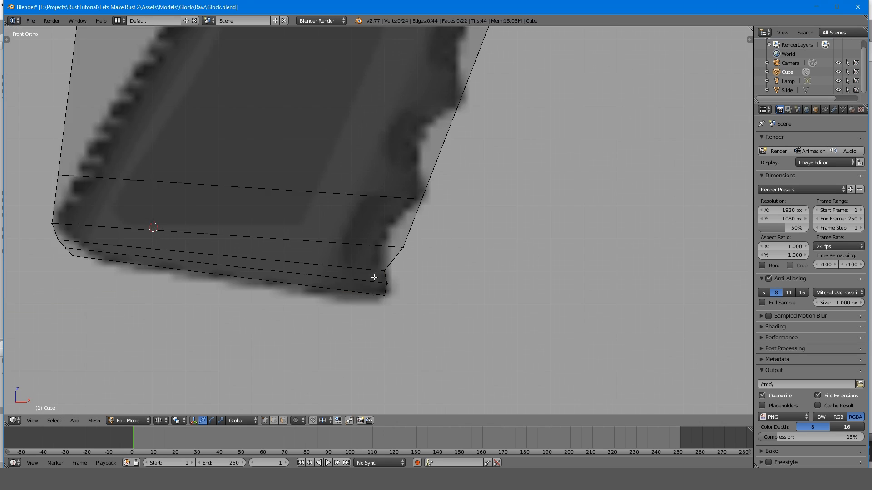
- Add a centred loop cut above the base lip and move its front vertices onto the lowest finger groove
scroll(274, 245, "down", 5)
scroll(371, 242, "up", 4)
middle_click_drag(371, 243, 386, 240, "shift")
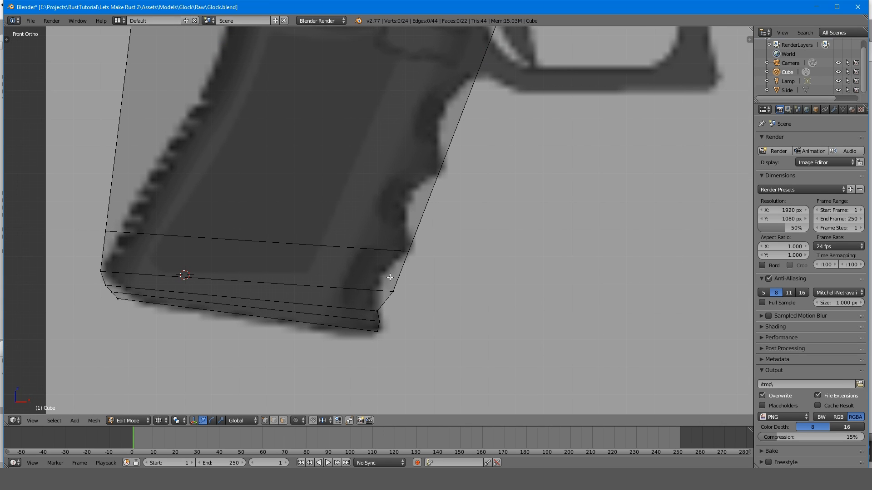
scroll(342, 262, "down", 4)
middle_click_drag(357, 184, 348, 218, "shift")
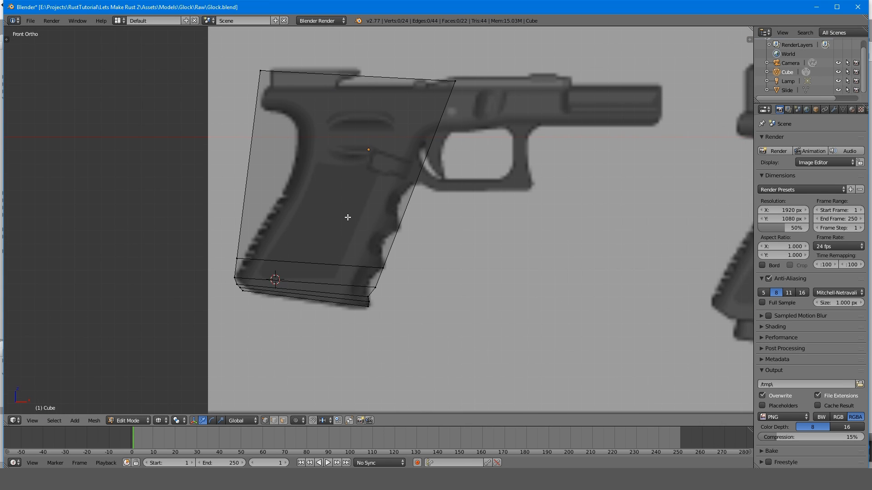
scroll(424, 218, "up", 6)
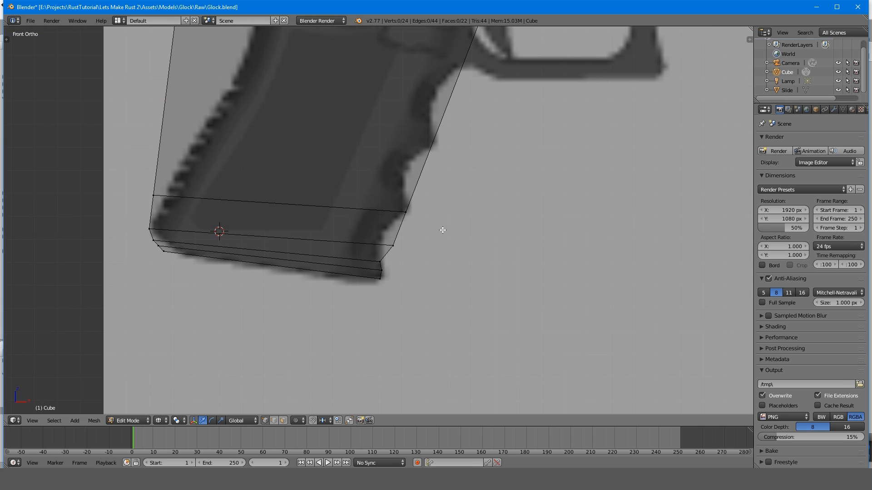
key("ctrl+r")
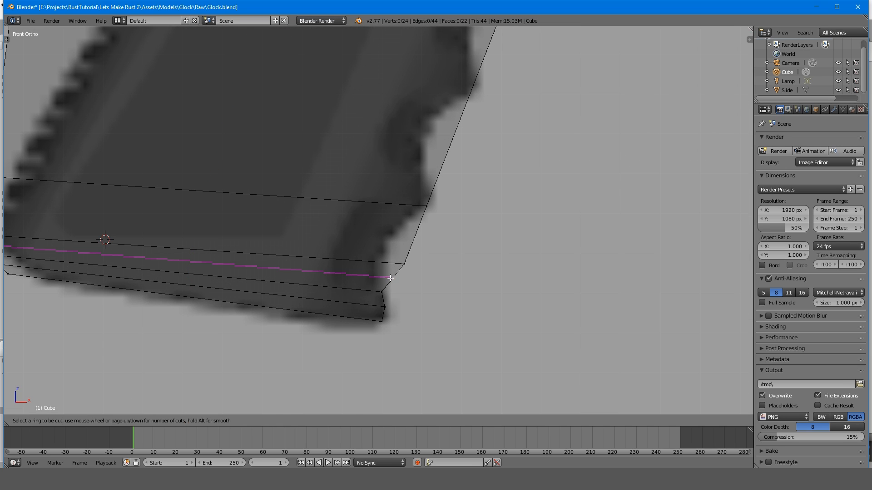
left_click(390, 278)
right_click(389, 277)
key("a")
key("b")
left_click_drag(384, 273, 409, 259)
left_click(421, 285)
key("a")
- Add two more loop cuts up the grip, sliding the upper one down toward the next finger groove
key("ctrl+r")
left_click(385, 254)
middle_click_drag(409, 260, 402, 300, "shift")
key("a")
key("ctrl+r")
scroll(410, 206, "down", 4)
left_click(444, 165)
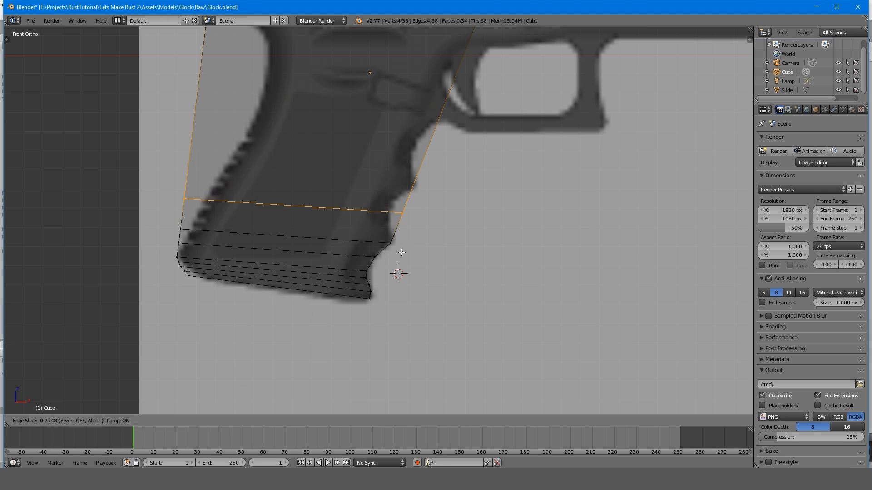
left_click(401, 251)
- Add a centred loop cut in the lower grip and move a loop's rear vertices along X onto the serrated back edge
scroll(401, 251, "up", 6)
left_click_drag(494, 202, 449, 200)
key("ctrl+r")
left_click(407, 264)
left_click(407, 263)
key("g")
key("x")
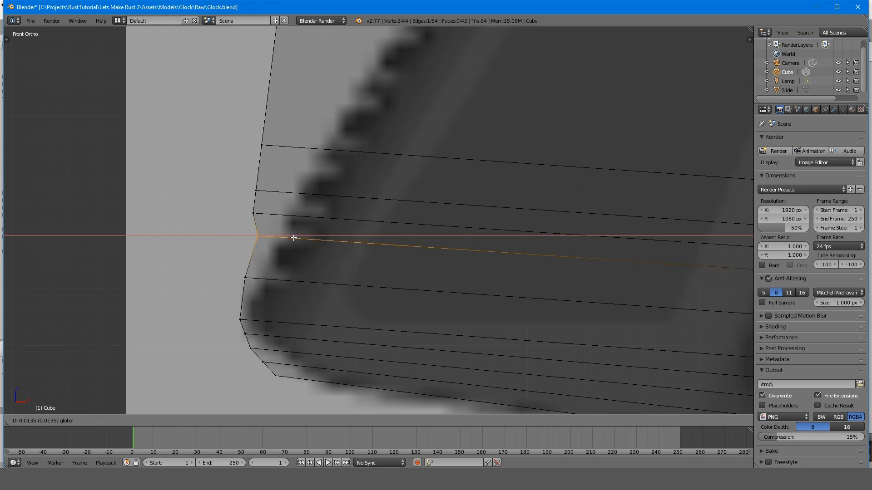
left_click_drag(294, 237, 315, 238)
- Move the rear vertices of the loops directly below and above along X onto the serrated back edge
key("a")
key("b")
left_click_drag(239, 271, 254, 283)
left_click_drag(276, 277, 286, 278)
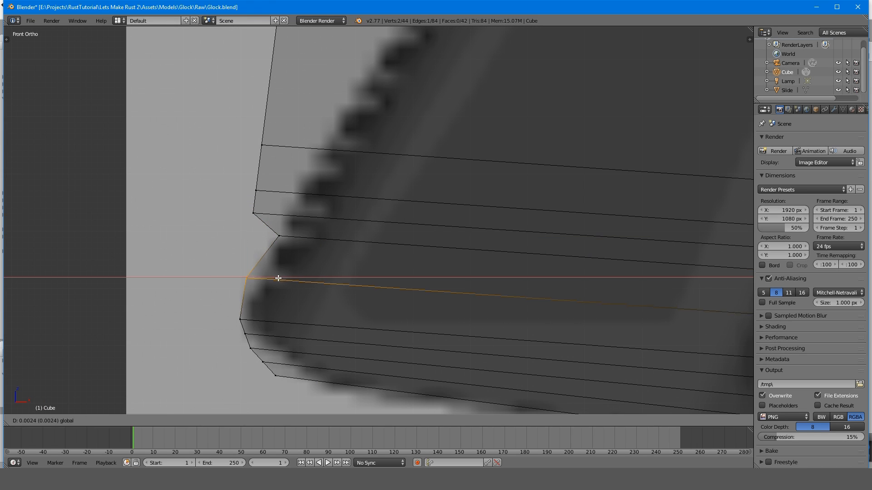
key("a")
key("b")
left_click_drag(246, 206, 321, 218)
left_click(273, 209)
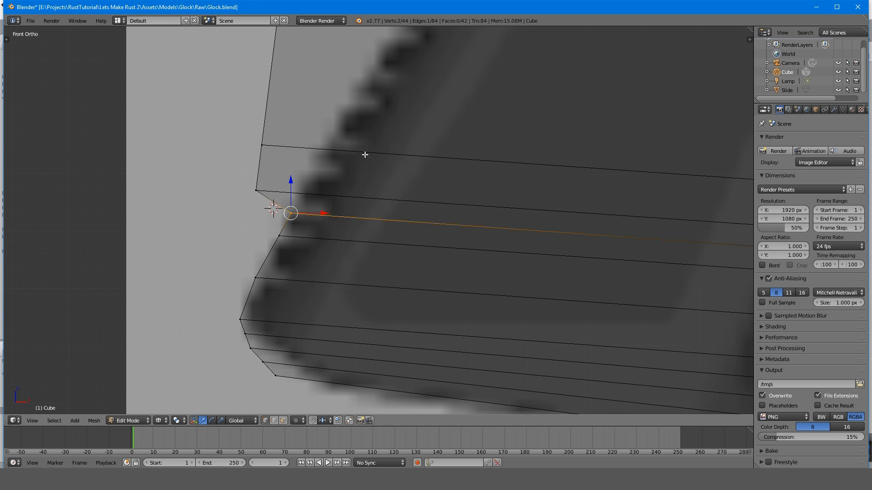
- Move the rear vertices of the next two higher loops along X onto the serrated back edge
key("a")
key("b")
left_click_drag(247, 181, 266, 199)
left_click_drag(288, 193, 330, 193)
middle_click_drag(313, 172, 306, 193, "shift")
key("a")
key("b")
left_click_drag(249, 161, 263, 175)
left_click_drag(285, 165, 339, 165)
scroll(339, 165, "down", 5)
key("a")
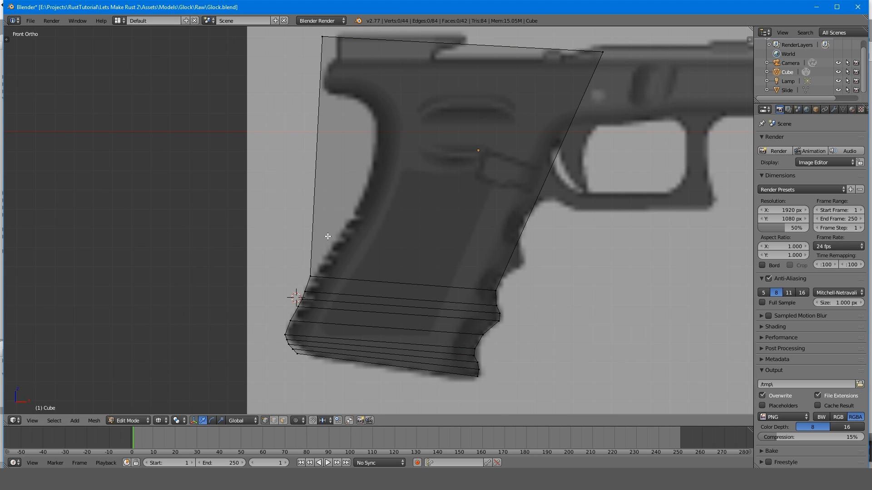
- Add loop cuts above the shaped section and bring their rear vertices in toward the grip's back edge
left_click_drag(333, 250, 335, 261)
left_click_drag(335, 252, 348, 252)
middle_click_drag(344, 217, 324, 248, "shift")
key("ctrl+r")
left_click(320, 252)
left_click_drag(320, 270, 325, 272)
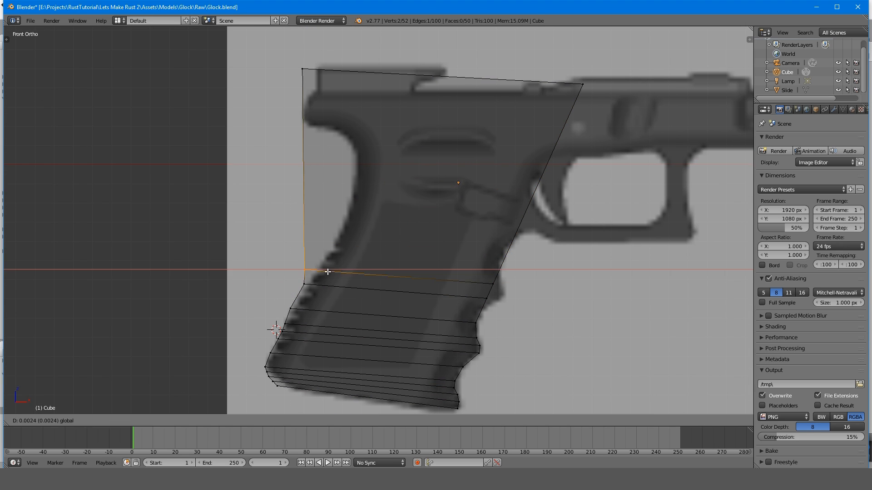
key("a")
- Add 14 evenly spaced loop cuts across the large upper section of the grip block
key("ctrl+r")
scroll(305, 228, "up", 5)
scroll(305, 227, "up", 8)
left_click(305, 227)
scroll(305, 227, "up", 3)
- Move the rear vertices of the lower new loops along X onto the grip's curved back edge
key("a")
key("b")
left_click_drag(253, 274, 272, 291)
left_click_drag(286, 283, 306, 286)
key("a")
key("b")
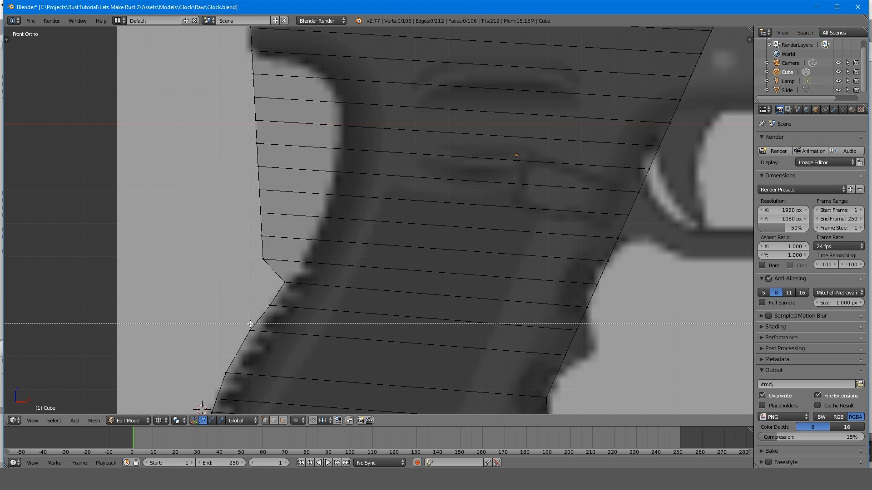
key("a")
key("a")
right_click(263, 260)
key("shift+s")
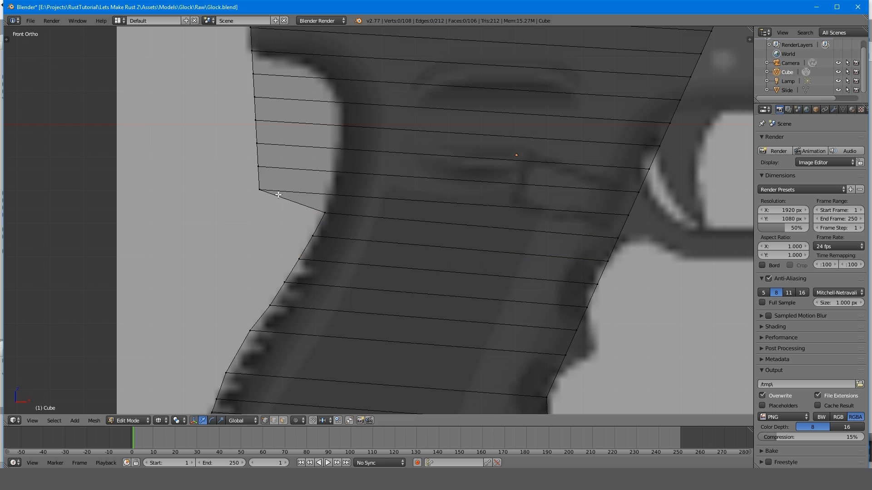
- Move the rear vertices of the next two loops along X onto the upper curve of the grip's back edge
left_click_drag(356, 189, 359, 189)
middle_click_drag(281, 165, 257, 228, "shift")
key("a")
key("b")
left_click_drag(302, 229, 346, 228)
key("a")
middle_click_drag(235, 195, 230, 214, "shift")
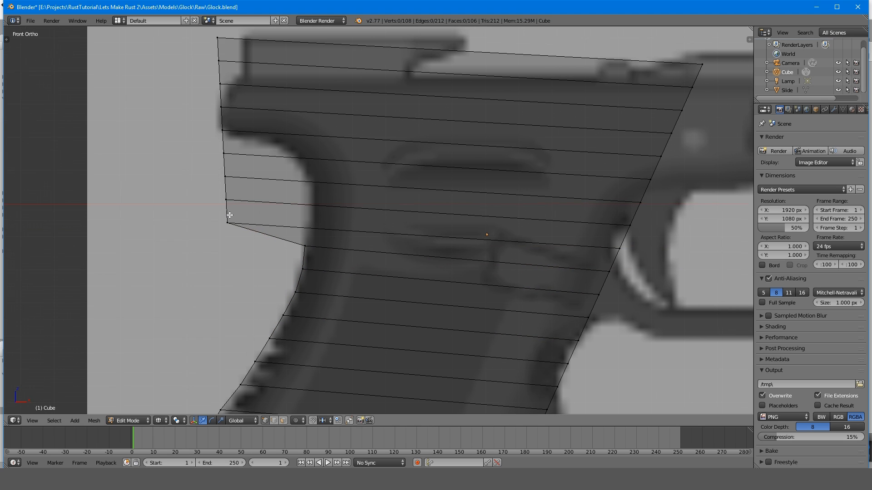
- Bring the rear vertices of the two loops below the beavertail in along X to the grip's back edge
key("b")
left_click_drag(213, 218, 234, 237)
left_click_drag(256, 228, 339, 228)
key("a")
key("b")
middle_click_drag(247, 213, 241, 248, "shift")
left_click_drag(241, 249, 205, 232)
left_click_drag(246, 242, 325, 247)
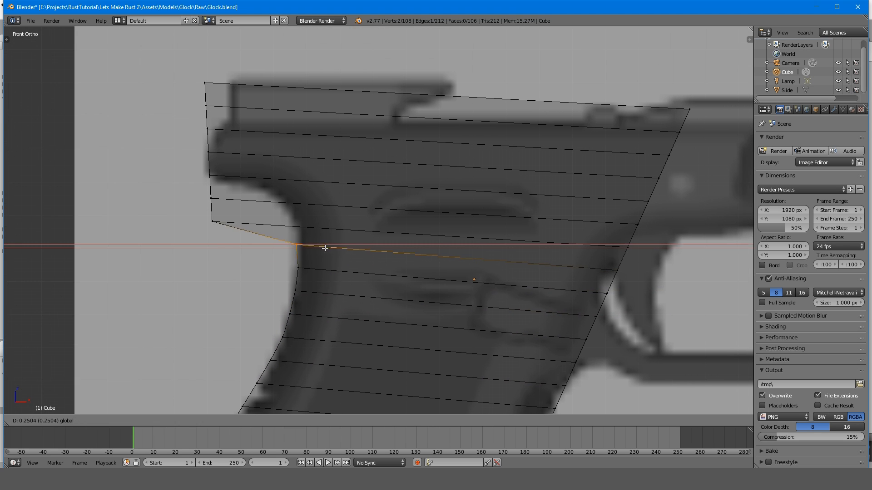
- Move the rear vertices of the loops directly under the beavertail along X onto its curved underside
key("a")
middle_click_drag(240, 214, 243, 241, "shift")
left_click(242, 241)
key("a")
key("a")
key("b")
left_click_drag(249, 241, 328, 241)
scroll(228, 242, "up", 4)
scroll(228, 242, "down", 4)
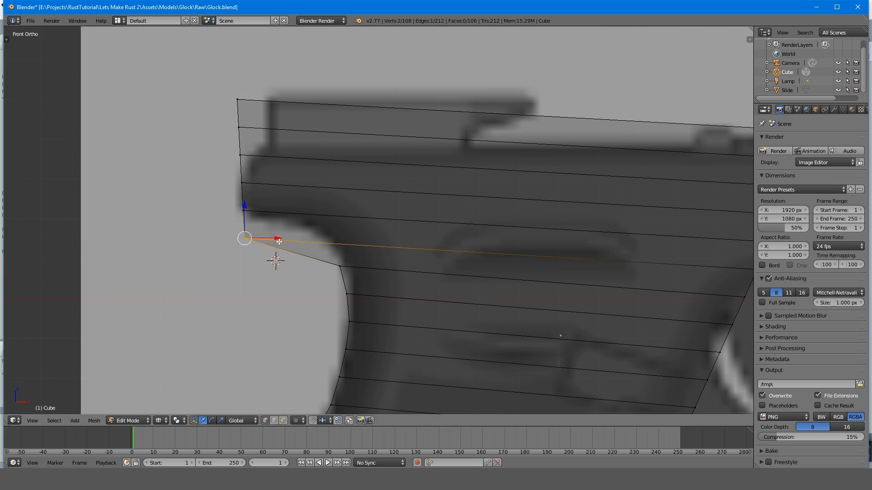
- Add a loop cut through the beavertail and adjust the neighbouring rear vertices to follow its rounded tip
key("a")
middle_click_drag(274, 252, 366, 292, "shift")
scroll(332, 212, "up", 3)
right_click(269, 213)
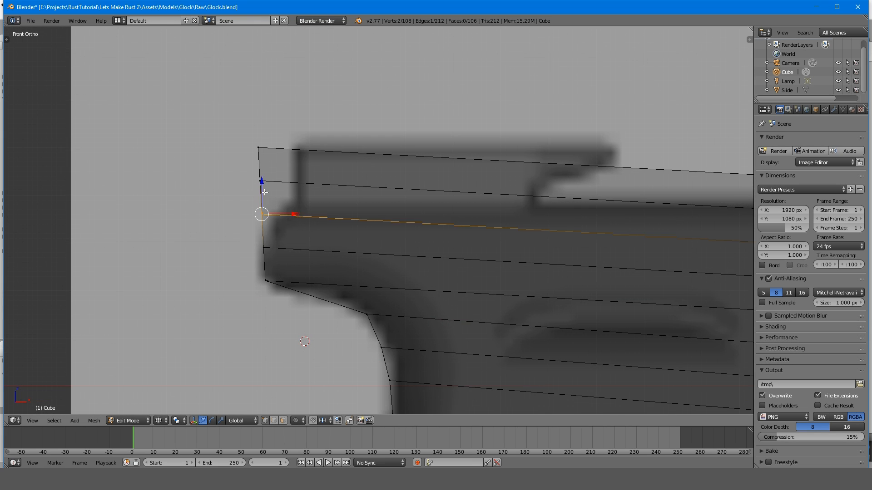
left_click(264, 200)
key("a")
key("a")
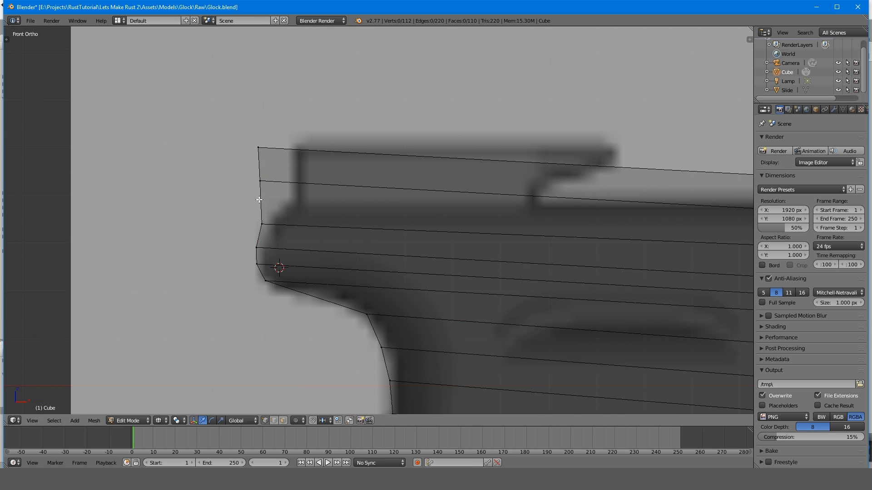
- Lower the rear vertices of the top edge and the loop beneath it along Z to the frame's upper rear edge
left_click_drag(259, 181, 259, 182)
scroll(260, 182, "down", 6)
key("a")
scroll(250, 155, "up", 6)
key("b")
left_click_drag(244, 134, 273, 159)
left_click_drag(256, 125, 253, 179)
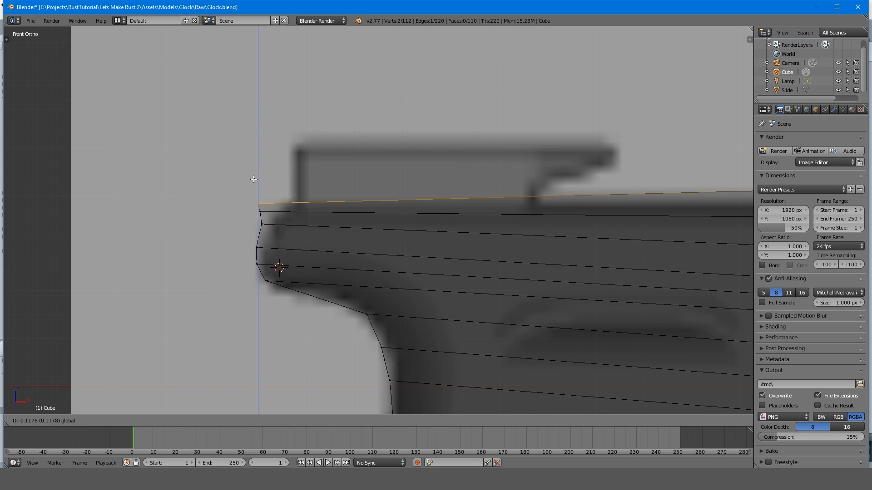
key("a")
- Lower the front vertices of the block's top edge along Z toward the frame's upper line
middle_click_drag(547, 213, 339, 217, "shift")
key("b")
left_click_drag(443, 188, 476, 221)
left_click_drag(467, 180, 466, 180)
key("a")
scroll(327, 187, "down", 9)
middle_click_drag(283, 189, 315, 189, "shift")
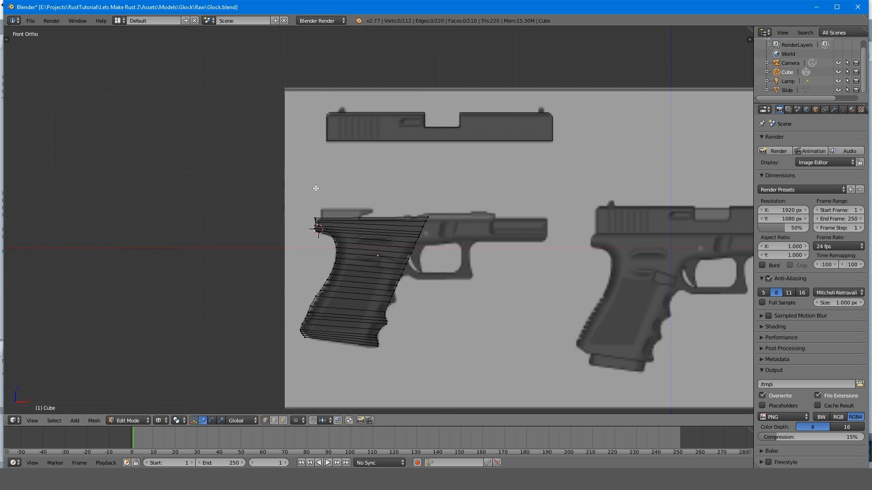
- Raise the front and rear ends of the block's top edge along Z
scroll(315, 185, "up", 10)
scroll(314, 185, "down", 3)
middle_click_drag(160, 204, 185, 222, "shift")
key("b")
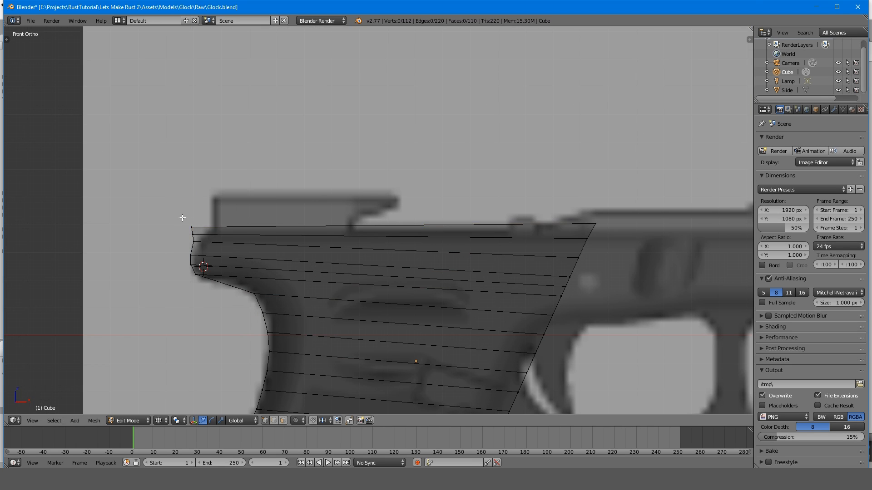
scroll(182, 218, "down", 6)
middle_click_drag(419, 201, 319, 179, "shift")
scroll(319, 178, "up", 9)
key("b")
left_click_drag(231, 107, 244, 76)
key("a")
middle_click_drag(113, 173, 249, 188, "shift")
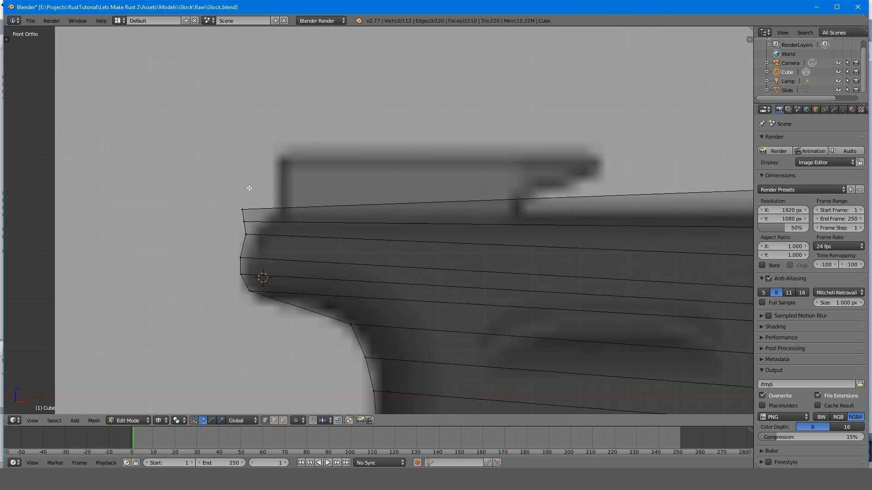
scroll(249, 188, "down", 3)
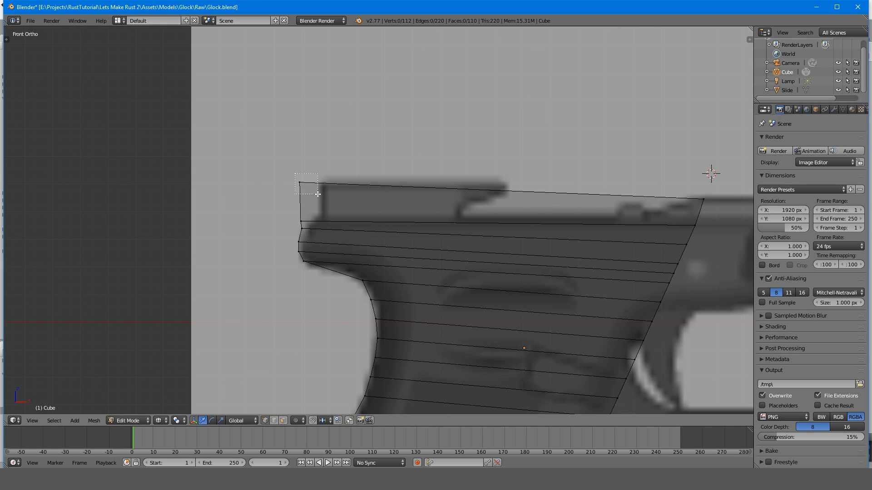
- Lower the rear and front ends of the block's top edge along Z to lie level on the frame's upper line
left_click_drag(298, 155, 294, 186)
key("a")
key("b")
left_click_drag(692, 188, 716, 210)
left_click_drag(703, 172, 704, 178)
key("a")
- Add loop cuts around the upper finger groove and move their front vertices along X onto the grip outline
scroll(645, 218, "down", 6)
scroll(333, 273, "up", 10)
middle_click_drag(402, 359, 324, 250, "shift")
key("ctrl+r")
left_click(389, 232)
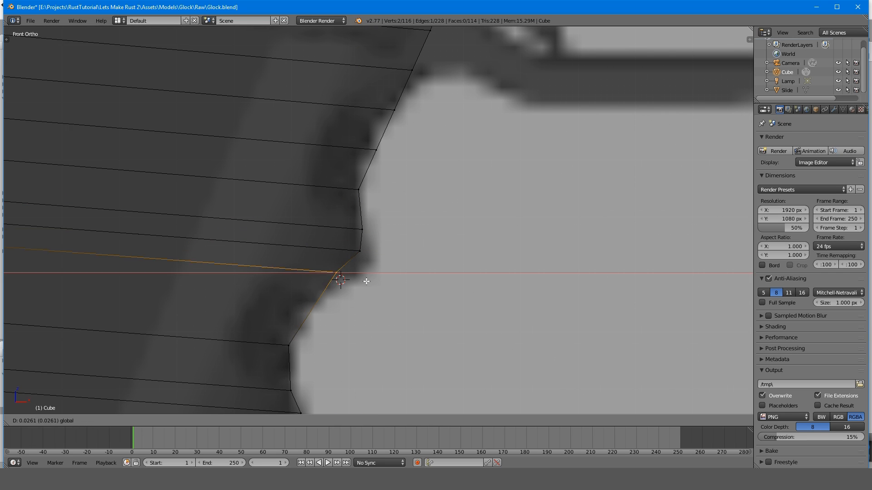
left_click(327, 312)
scroll(327, 311, "down", 5)
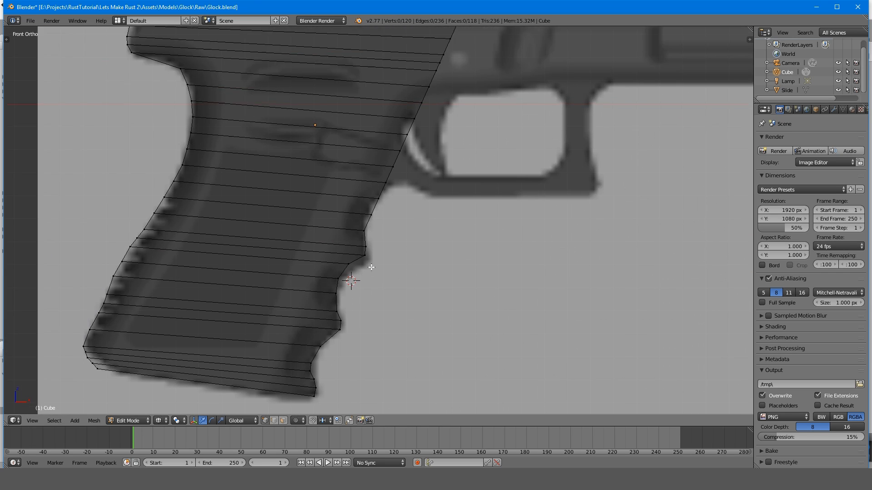
- Adjust the front vertices at the upper finger ridge and add another loop cut just above it
scroll(342, 241, "up", 5)
key("b")
left_click_drag(342, 238, 361, 255)
scroll(386, 254, "down", 4)
middle_click_drag(403, 273, 402, 280, "shift")
key("ctrl+r")
left_click(366, 253)
scroll(313, 290, "up", 7)
key("a")
key("a")
key("a")
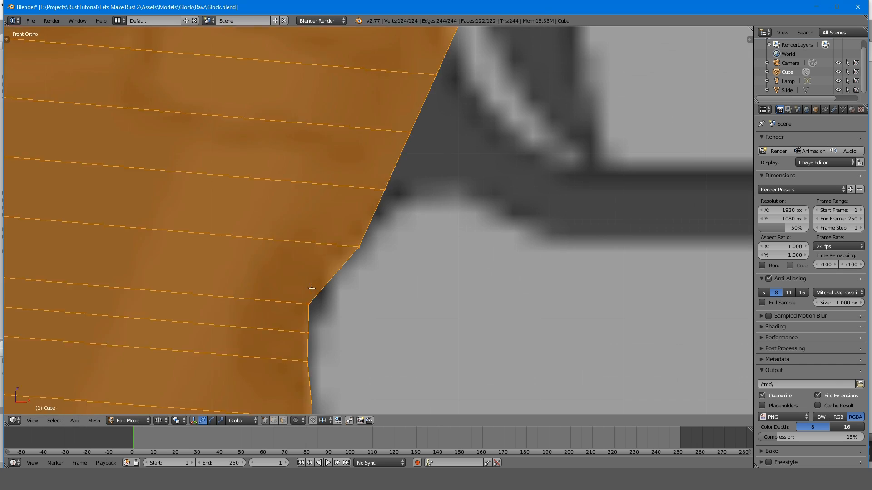
- Add further loop cuts near the upper finger ridge and shift their front vertices along X to smooth the contour
scroll(354, 279, "down", 4)
scroll(360, 218, "up", 4)
key("g")
key("x")
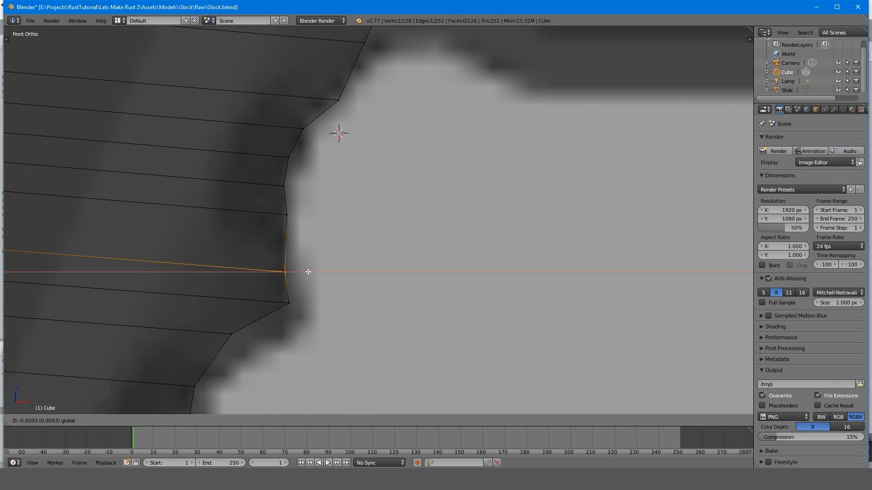
left_click(295, 292)
left_click(321, 288)
scroll(313, 237, "down", 1)
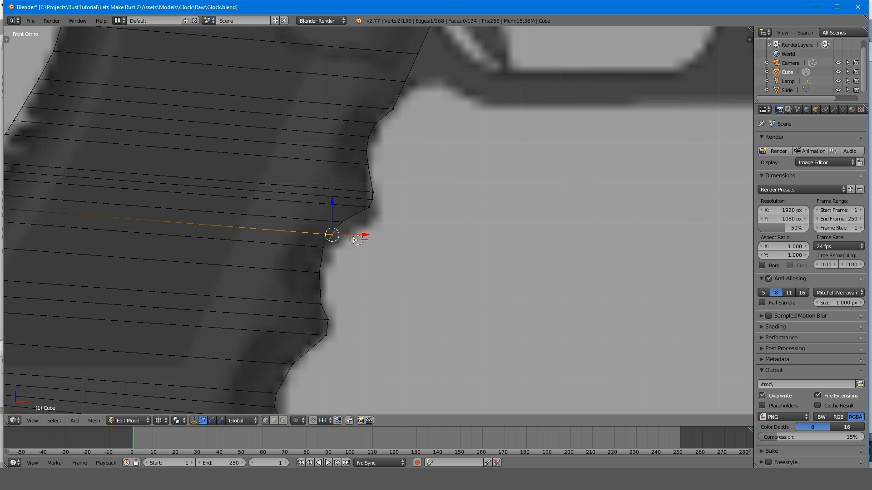
- Move the new loop's front vertices along X into the finger groove and save the file over the existing Glock.blend
key("g")
key("x")
left_click(361, 237)
key("a")
scroll(386, 234, "down", 7)
key("ctrl+s")
key("Return")
- Examine the shaped grip from an angled view and against the front reference
middle_click_drag(407, 231, 340, 267)
scroll(339, 267, "down", 3)
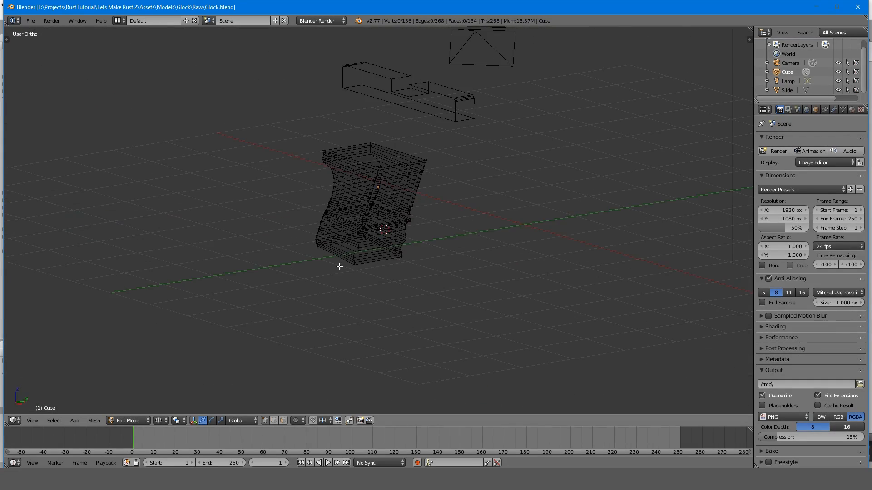
key("KP_1")
scroll(339, 267, "up", 8)
middle_click_drag(385, 111, 341, 208, "shift")
scroll(342, 209, "down", 4)
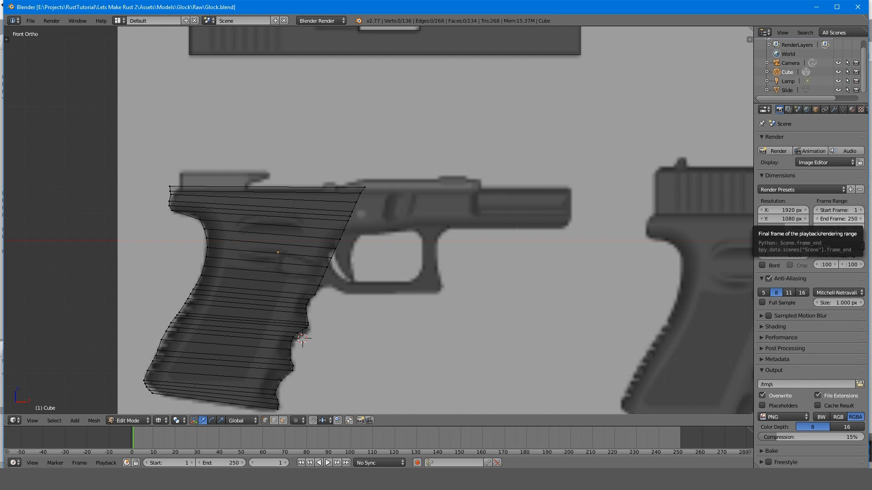
middle_click_drag(404, 239, 406, 240)
key("KP_1")
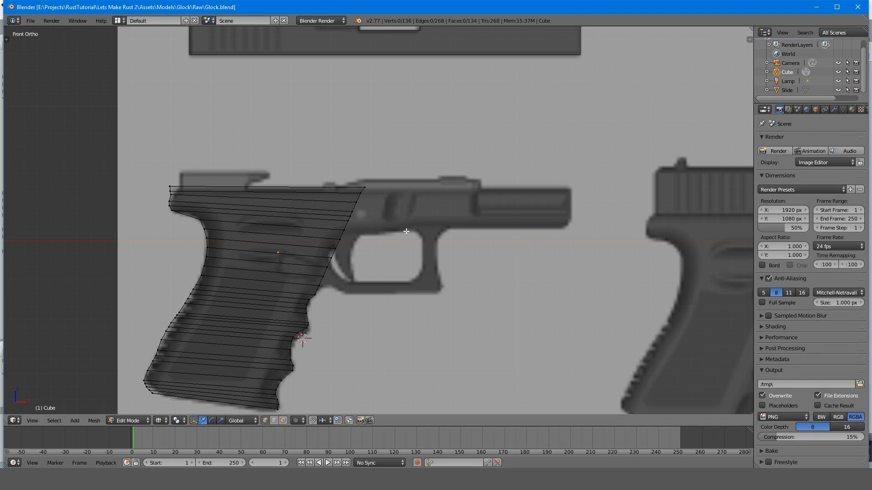
- Move the front vertices of the loop behind the trigger's lower half back along X to the grip's front edge
scroll(370, 213, "up", 5)
scroll(371, 244, "up", 5)
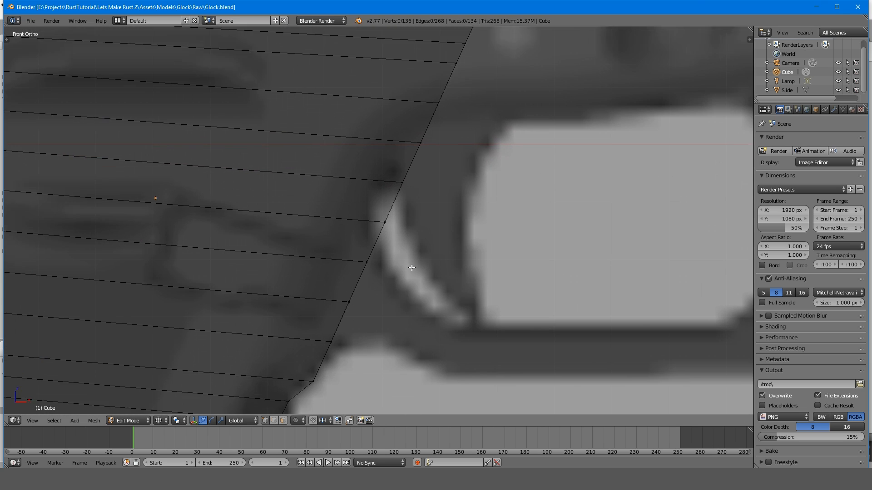
scroll(394, 248, "down", 2)
key("b")
left_click_drag(403, 212, 443, 218)
key("g")
key("x")
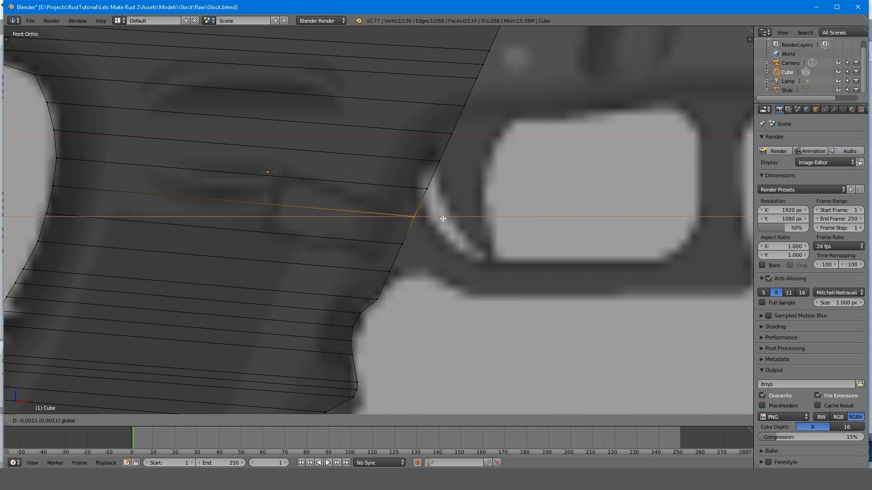
left_click(417, 219)
- Move the front vertices of the loop just below, near the trigger guard's base, back along X
key("a")
key("b")
left_click_drag(397, 236, 426, 256)
key("g")
key("x")
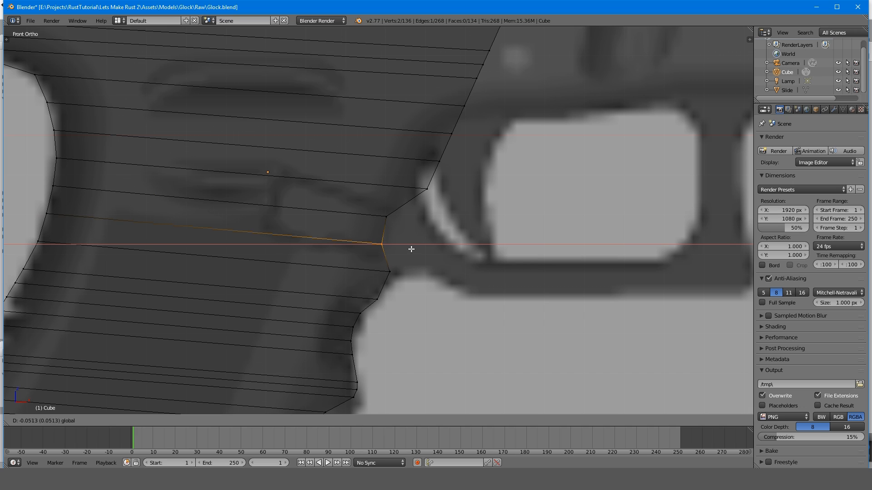
left_click(407, 250)
- Move the front vertices of the loop level with the trigger's upper part back along X behind the trigger
key("a")
key("a")
key("b")
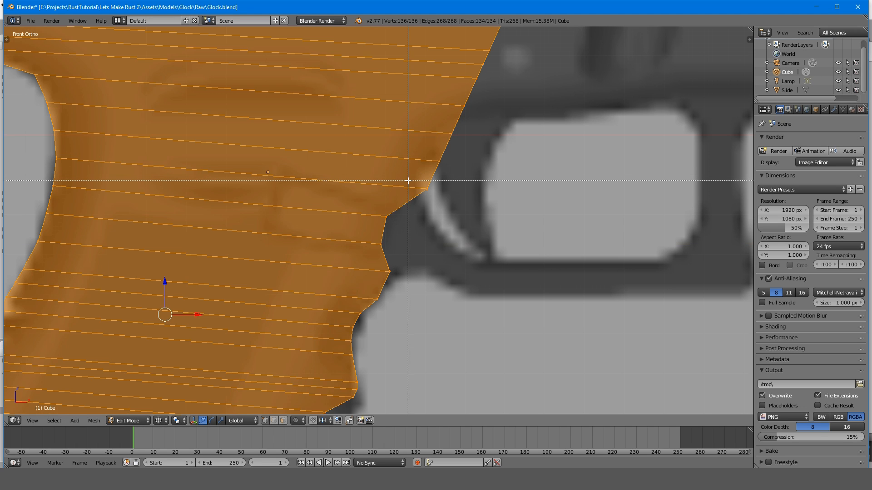
key("a")
key("b")
left_click_drag(415, 183, 448, 196)
key("g")
key("x")
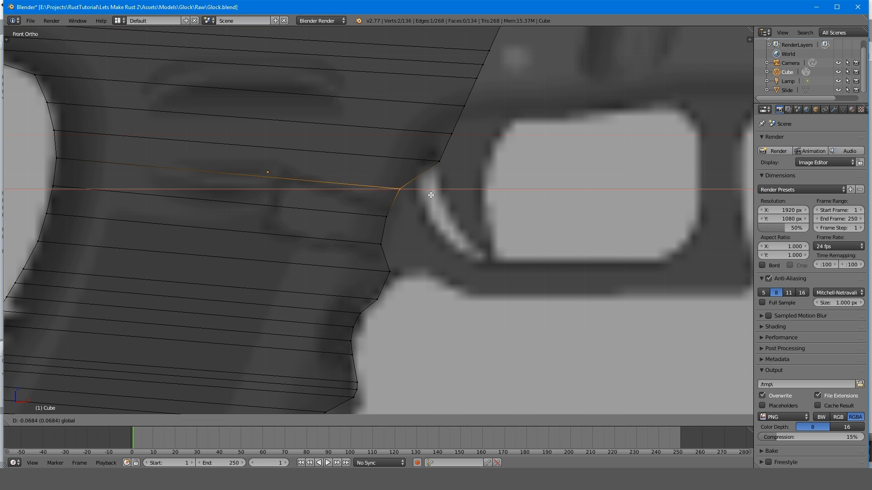
left_click(425, 195)
- Move the front vertices of the next two higher loops back along X to continue the curve behind the trigger
key("a")
left_click_drag(442, 163, 448, 167)
key("g")
key("x")
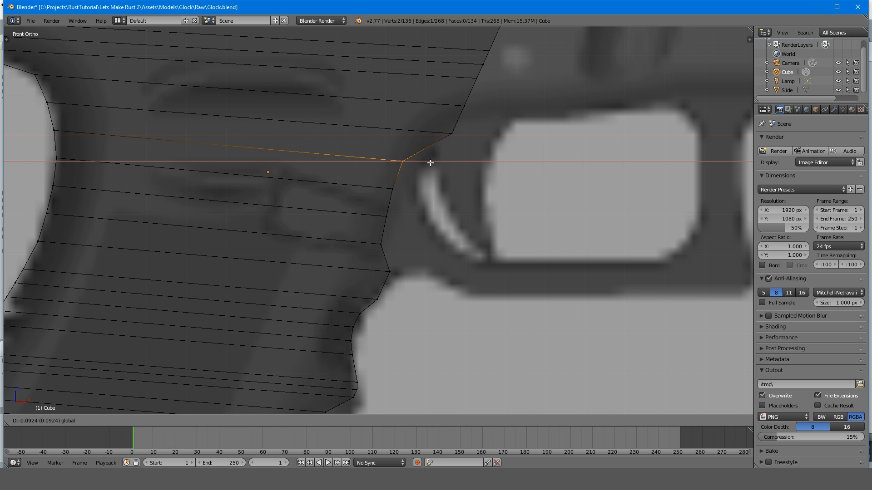
left_click(430, 163)
middle_click_drag(429, 165, 373, 246, "shift")
key("a")
key("b")
left_click_drag(378, 205, 421, 219)
key("g")
key("x")
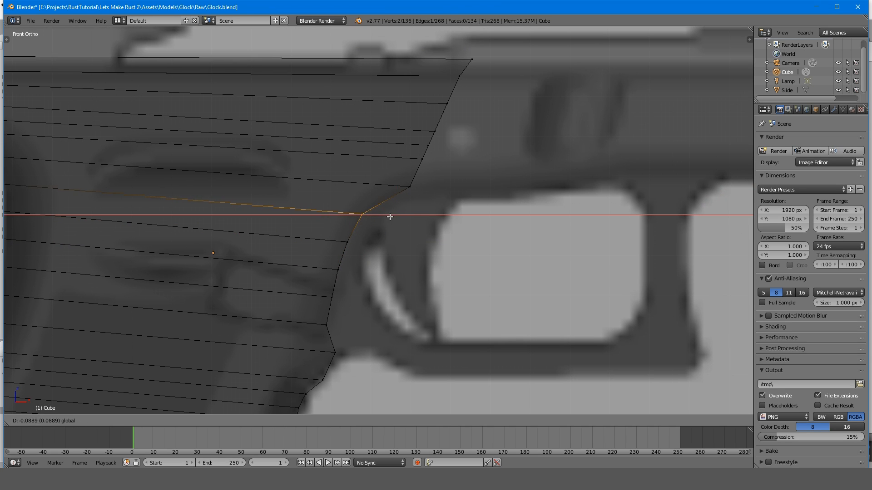
left_click(390, 217)
- Move the front vertices of the loop just above the trigger guard opening back along X to complete the curve
key("a")
key("b")
left_click_drag(399, 178, 422, 194)
key("g")
key("x")
left_click(404, 187)
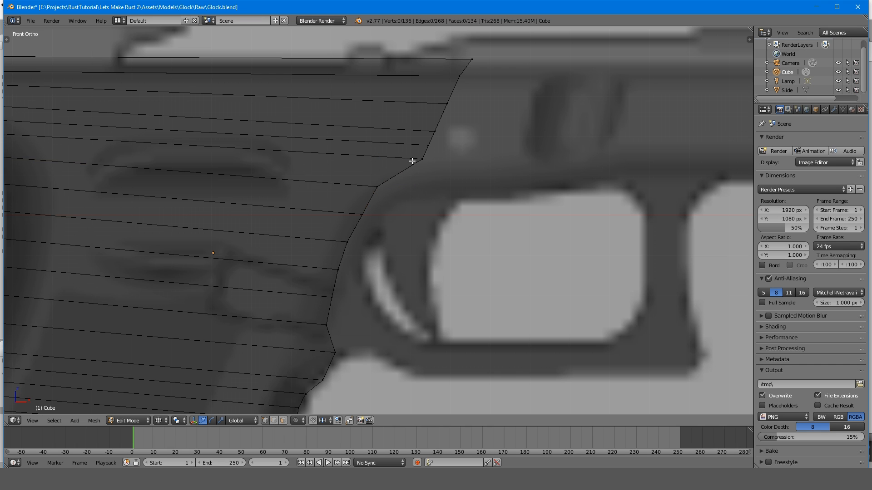
- Extrude the block's upper front faces forward past the trigger guard and raise the new end along Z in line with the frame
scroll(412, 160, "down", 6)
scroll(373, 219, "up", 5)
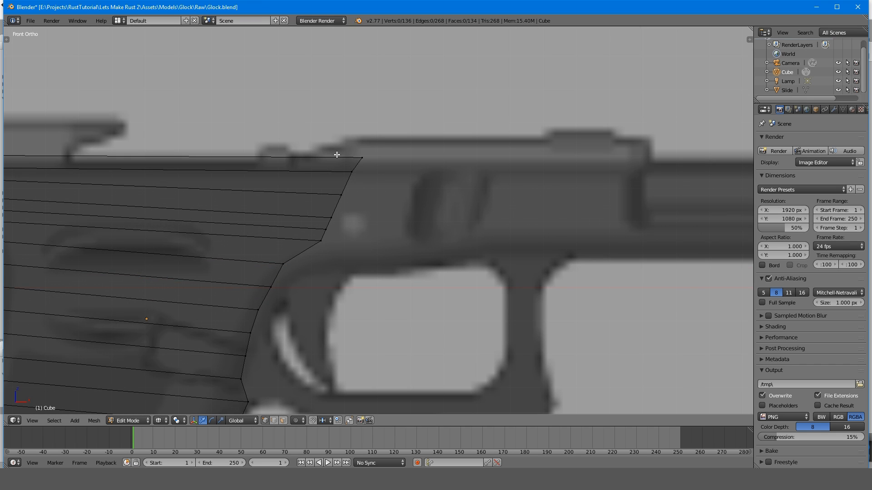
scroll(336, 155, "down", 2)
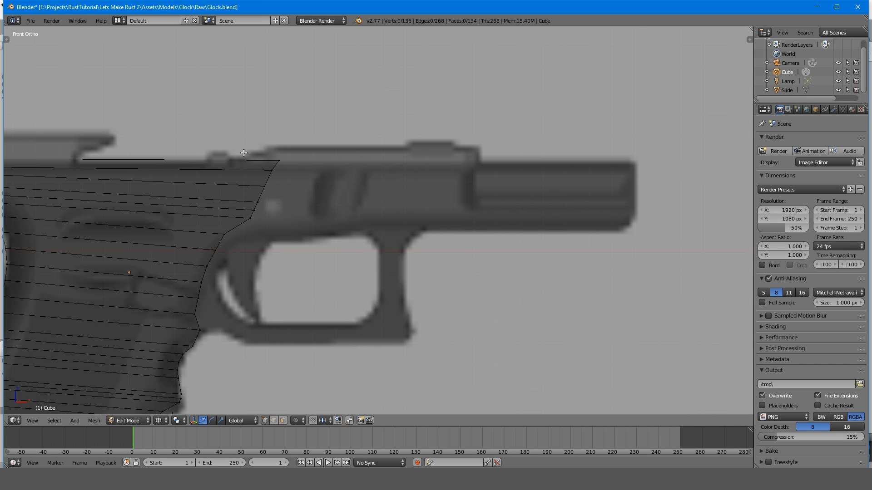
left_click_drag(251, 145, 300, 228)
key("e")
left_click(563, 230)
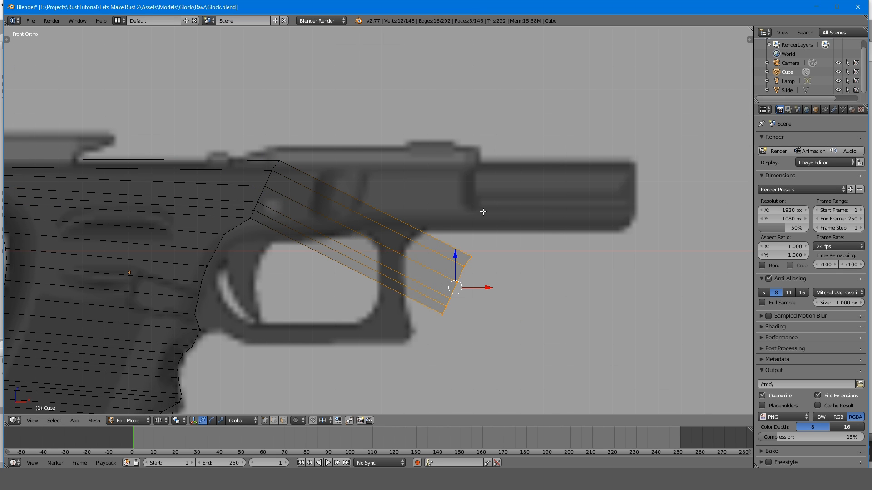
key("g")
key("z")
left_click(449, 163)
key("r")
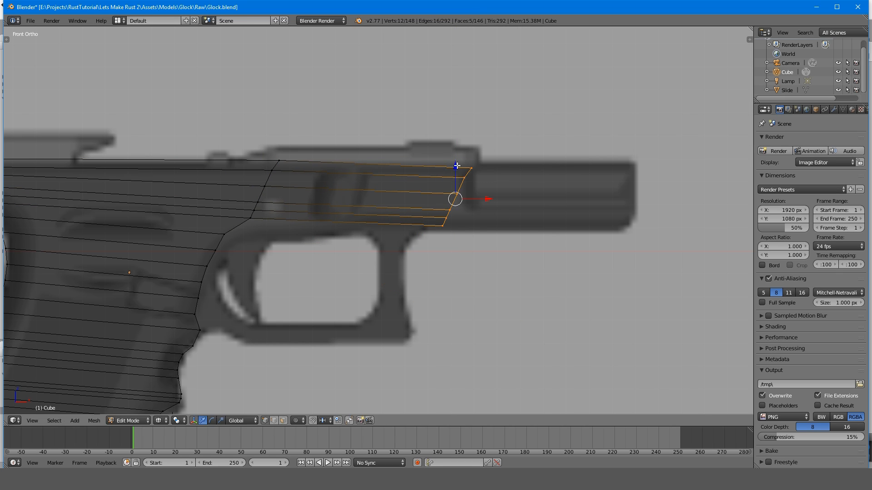
key("z")
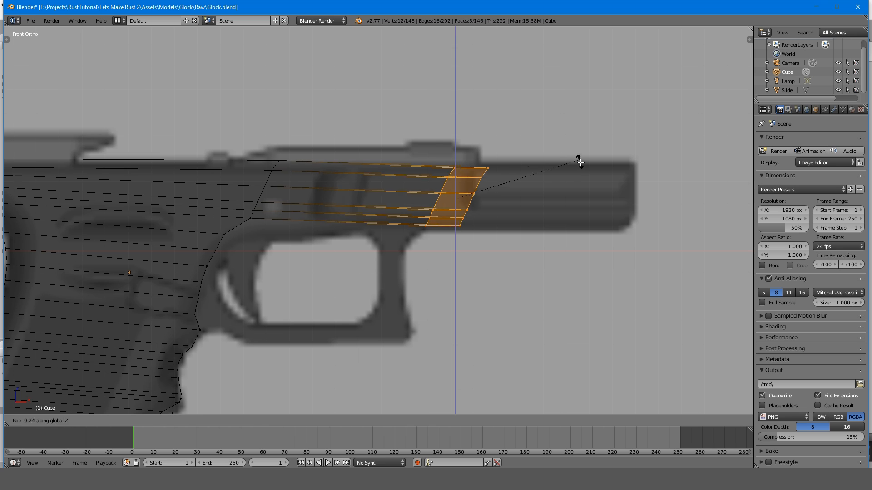
right_click(581, 163)
- Rotate the extruded front end about the global Y axis by about -16 degrees so it stands more upright
key("r")
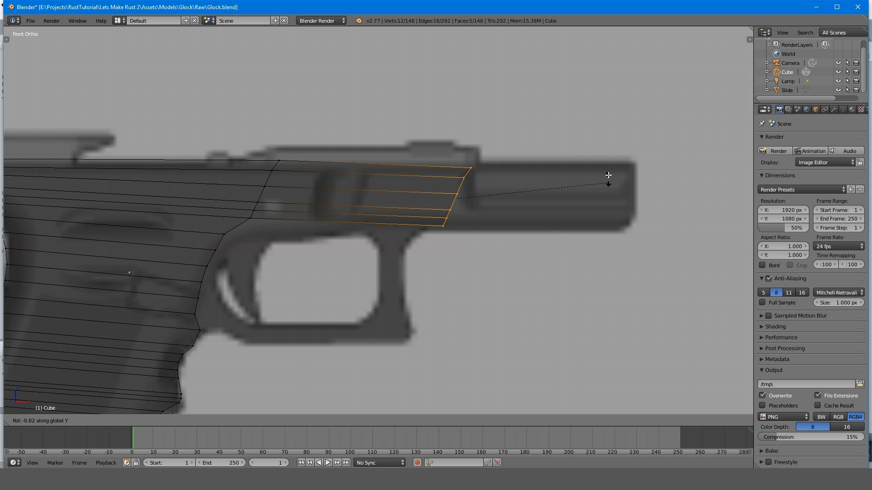
right_click(619, 129)
middle_click_drag(619, 129, 566, 141)
key("r")
type("y")
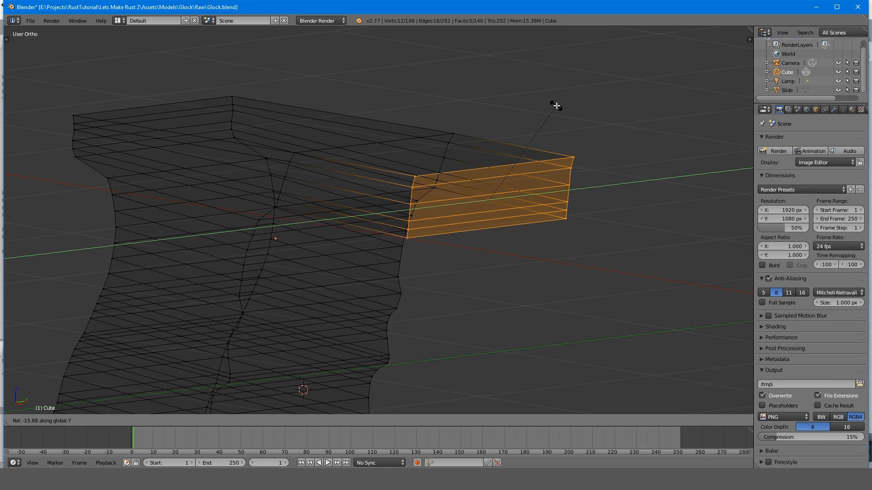
type("000")
key("BackSpace")
key("BackSpace")
key("BackSpace")
left_click(555, 106)
middle_click_drag(605, 149, 663, 146)
key("KP_1")
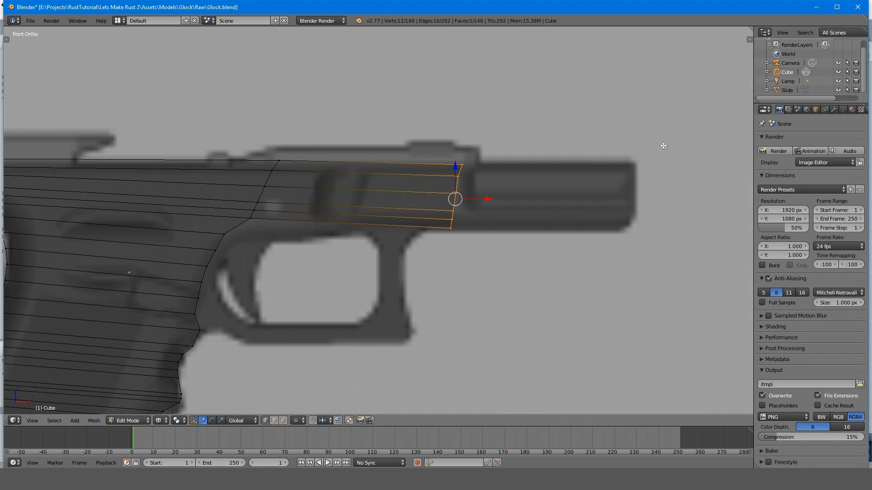
- Select all the vertices of the extruded front end and move them forward along X to the muzzle end of the reference frame
scroll(661, 144, "up", 5)
middle_click_drag(539, 146, 345, 193, "shift")
scroll(436, 189, "down", 4)
key("a")
scroll(437, 188, "up", 4)
scroll(430, 194, "down", 4)
scroll(313, 195, "up", 4)
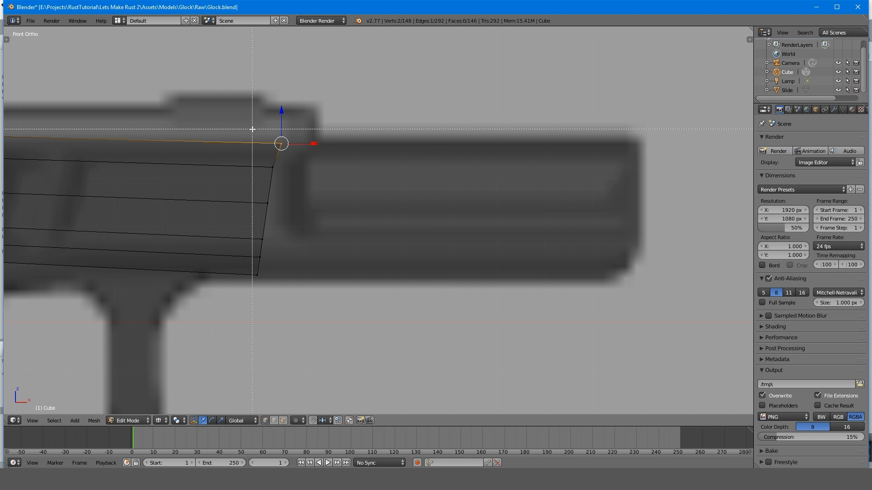
left_click_drag(253, 129, 302, 282)
middle_click_drag(387, 241, 278, 257, "shift")
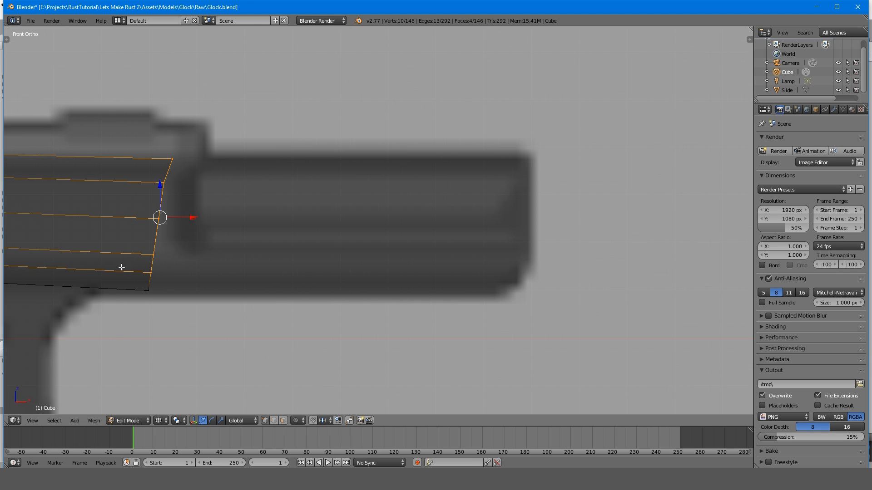
key("b")
left_click_drag(122, 271, 209, 326)
middle_click_drag(232, 245, 193, 255, "shift")
scroll(193, 255, "down", 3)
left_click_drag(263, 233, 474, 226)
key("a")
scroll(309, 186, "down", 5)
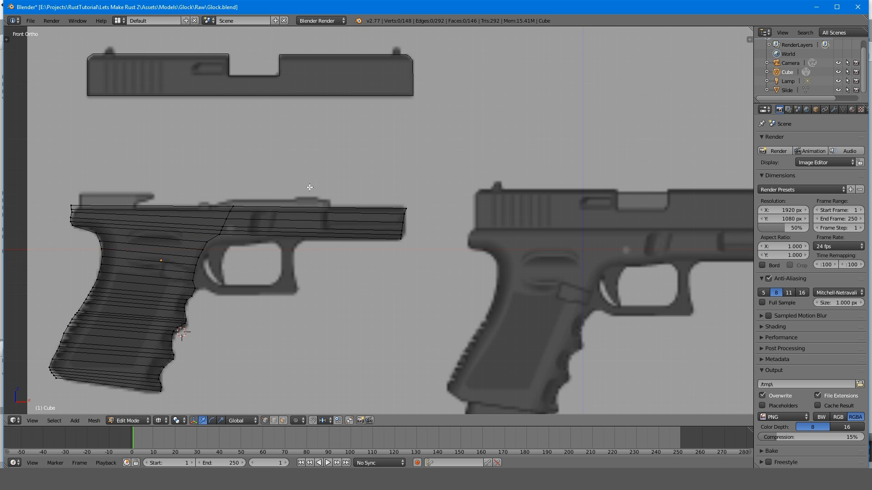
- Lower the two vertex pairs where the frame meets the trigger area along Z to follow the underside of the reference
middle_click_drag(234, 229, 290, 224, "shift")
scroll(290, 224, "up", 6)
middle_click_drag(173, 227, 381, 195, "shift")
right_click(276, 215)
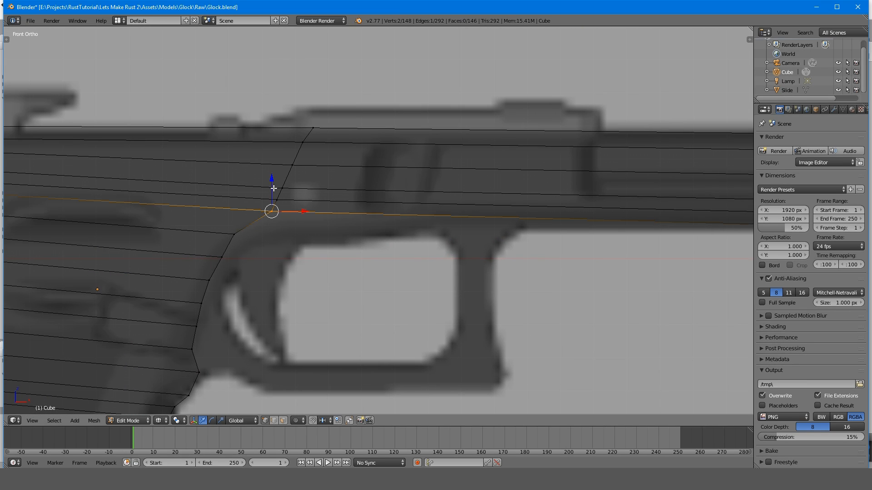
left_click_drag(272, 181, 271, 195)
key("a")
key("b")
left_click_drag(220, 226, 243, 244)
left_click_drag(235, 212, 236, 218)
key("a")
- Adjust the upper vertices at the muzzle end to the reference outline and add a lengthwise edge loop near the frame's top
scroll(246, 213, "down", 5)
middle_click_drag(439, 240, 321, 241, "shift")
scroll(322, 241, "up", 4)
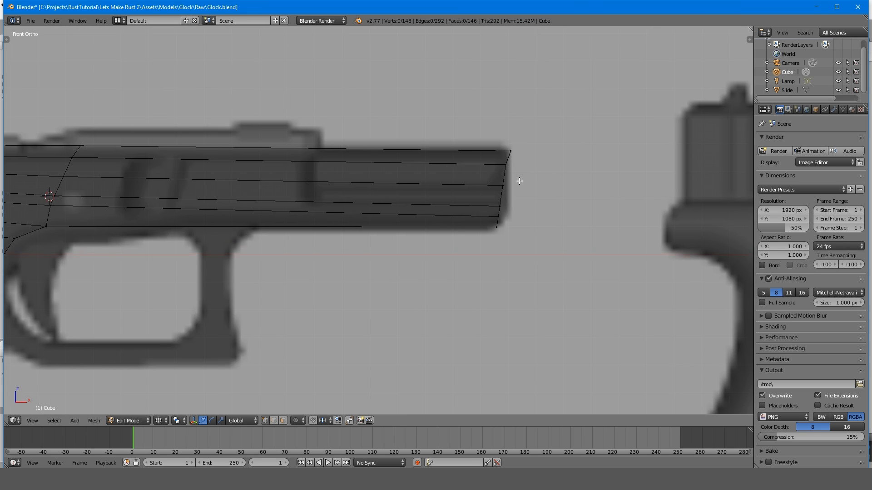
scroll(445, 209, "up", 6)
middle_click_drag(529, 200, 386, 218, "shift")
left_click_drag(418, 149, 453, 177)
key("ctrl+r")
left_click(421, 182)
right_click(422, 182)
key("a")
- Add a lengthwise edge loop in the frame's upper middle band and move its front vertices forward along X to the muzzle edge
key("ctrl+r")
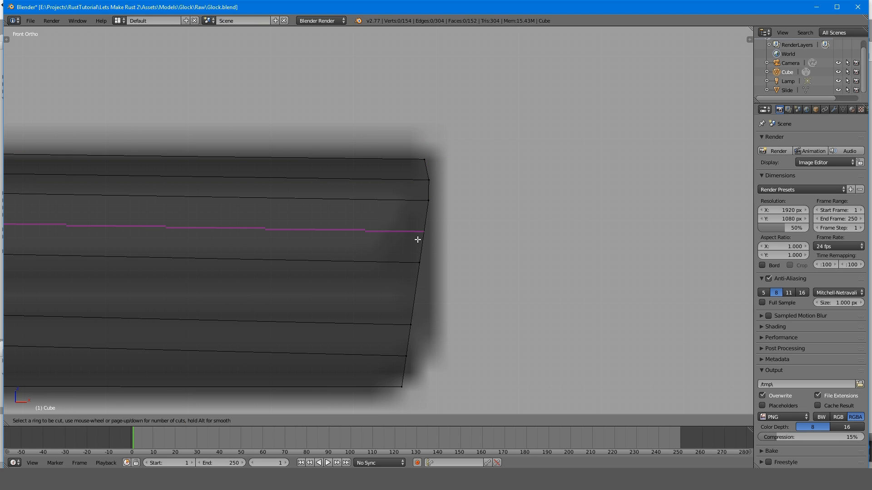
left_click(416, 240)
right_click(417, 239)
key("a")
key("b")
left_click_drag(418, 222, 447, 239)
key("g")
key("x")
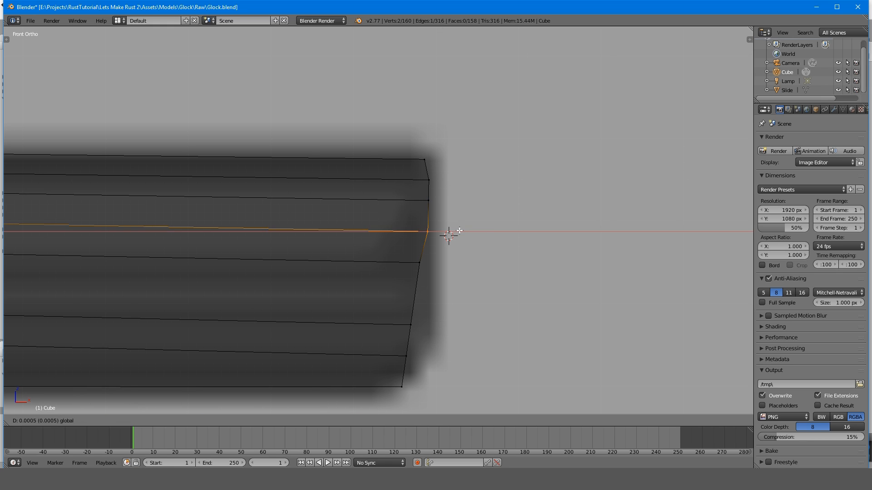
left_click(460, 230)
key("a")
- Add a lengthwise edge loop in the frame's lower middle band and move its front vertices forward along X by about 0.0044
key("ctrl+r")
left_click(416, 294)
right_click(417, 294)
key("a")
key("b")
left_click_drag(409, 280, 448, 298)
key("g")
key("x")
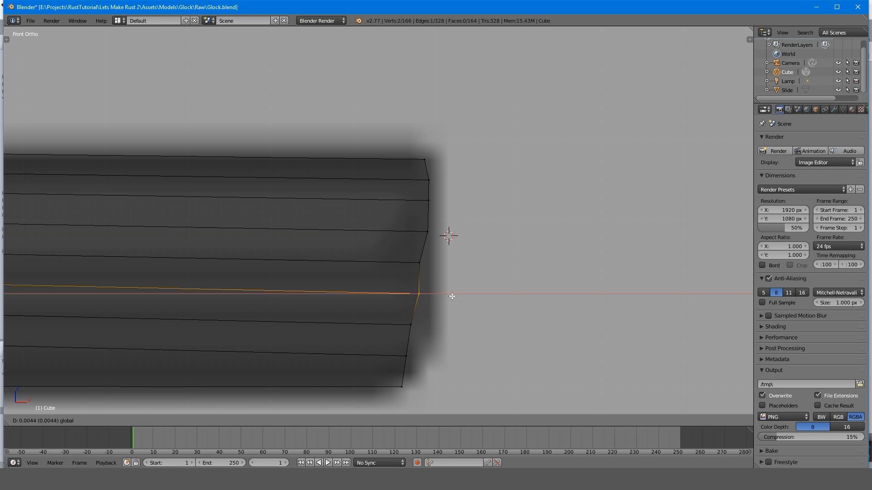
left_click(452, 296)
key("a")
- Move the front vertices of the edge between the two middle loops forward along X to line up with the muzzle face
key("b")
left_click_drag(421, 262, 445, 265)
key("a")
key("a")
key("b")
key("g")
key("x")
left_click(455, 267)
key("a")
- Move the front vertices of the third edge from the frame's bottom forward to round the muzzle's lower corner
scroll(461, 199, "down", 6)
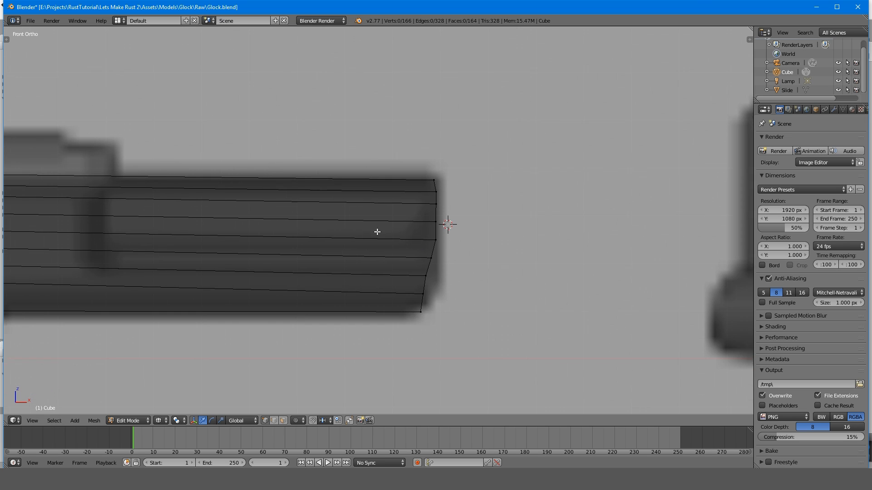
scroll(409, 229, "up", 5)
key("b")
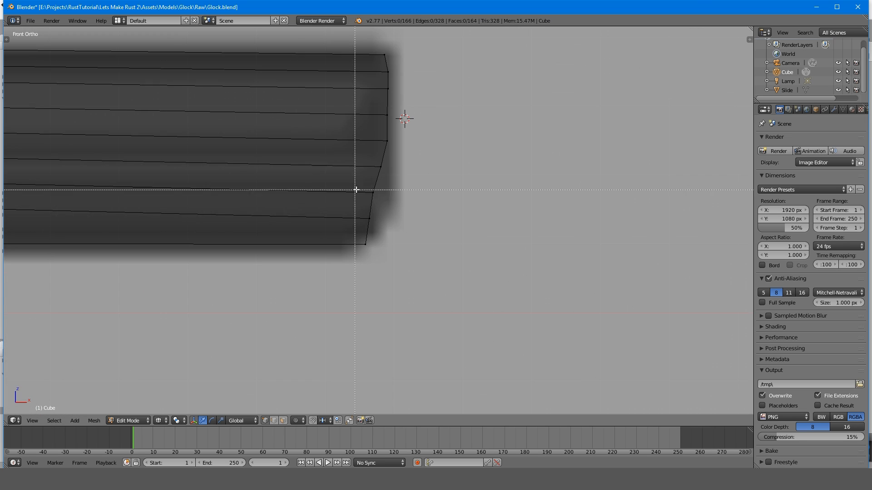
key("g")
left_click(405, 194)
key("a")
- Move the front vertices of the fourth and second edges from the frame's bottom forward to smooth the muzzle's lower curve
key("b")
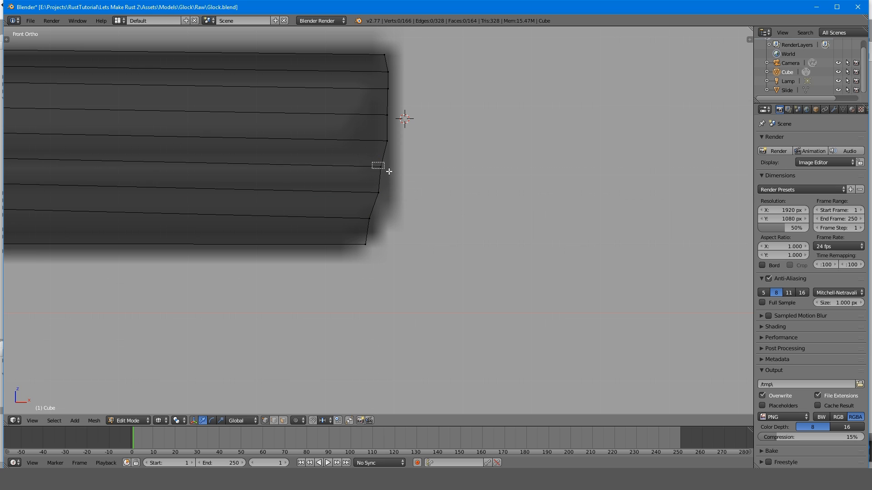
left_click_drag(413, 168, 418, 170)
key("a")
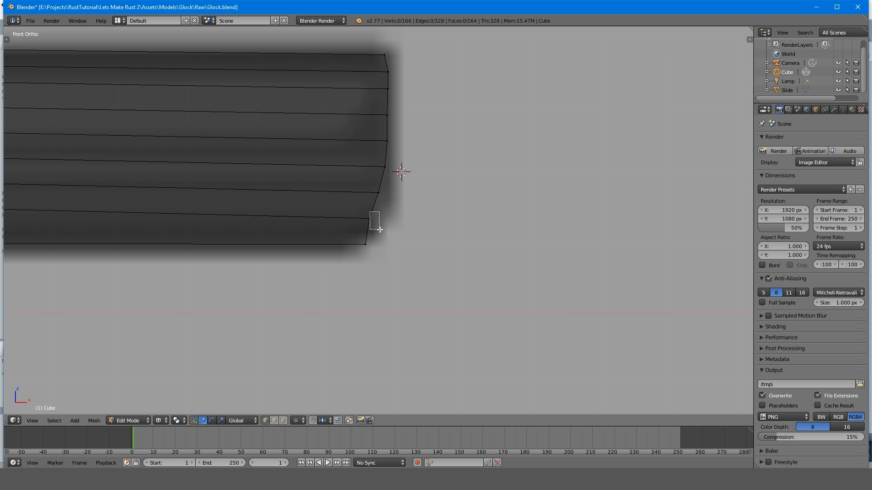
left_click_drag(403, 218, 410, 213)
key("a")
- Examine the frame against the reference and from several angles in wireframe, solid and rendered shading
scroll(389, 218, "down", 8)
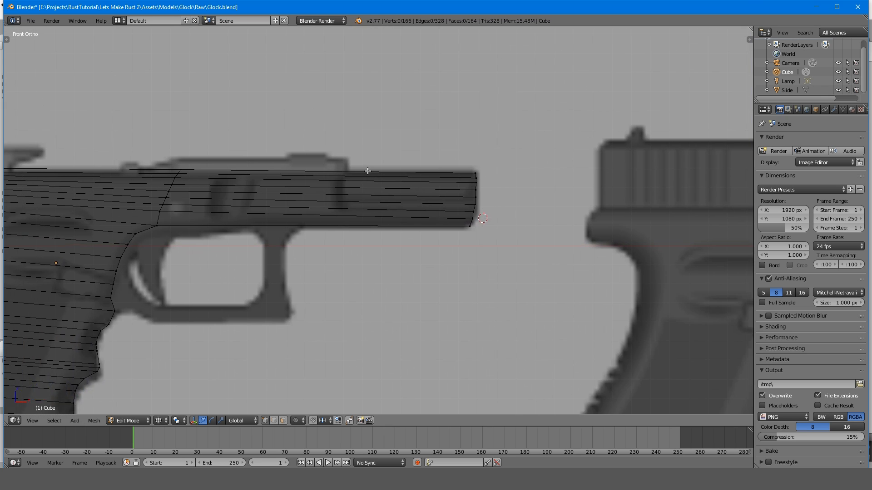
scroll(376, 213, "up", 8)
scroll(420, 171, "down", 8)
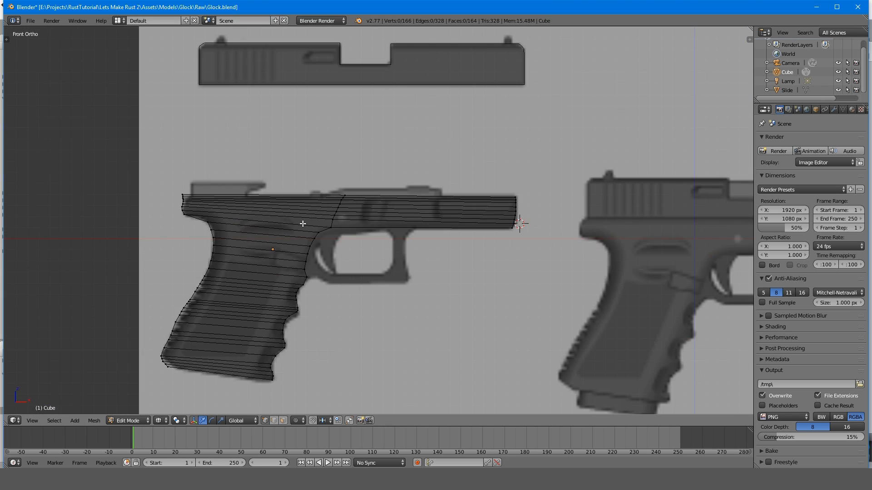
scroll(312, 235, "up", 8)
scroll(312, 235, "down", 6)
middle_click_drag(402, 177, 368, 227)
key("KP_1")
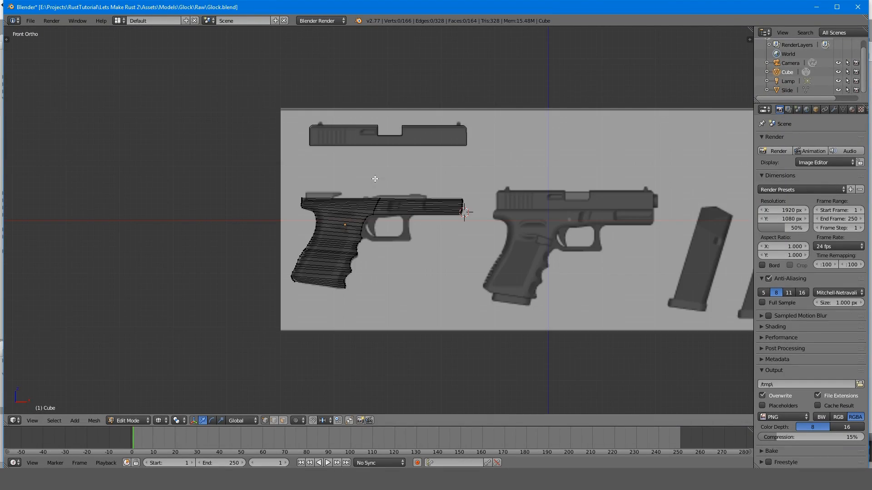
middle_click_drag(372, 181, 491, 200)
key("z")
scroll(473, 228, "up", 5)
scroll(475, 226, "down", 3)
key("shift+z")
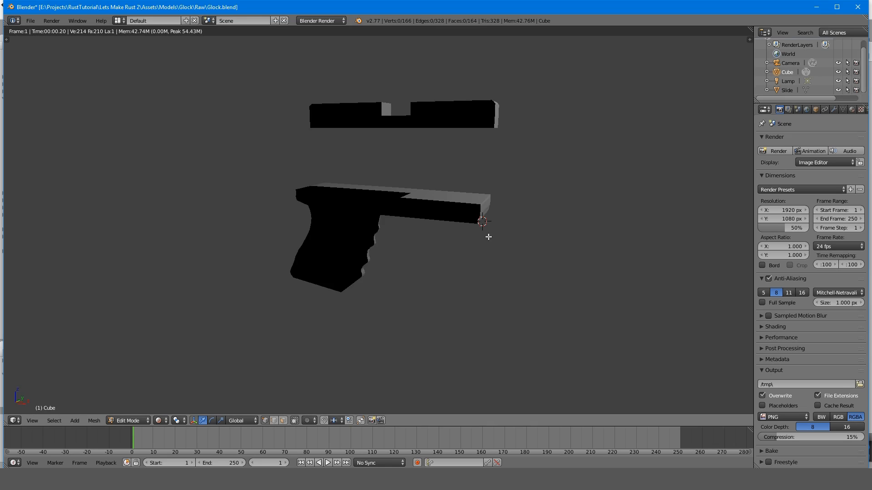
key("shift+z")
middle_click_drag(485, 230, 437, 251)
key("Tab")
middle_click_drag(526, 238, 690, 210)
key("a")
middle_click_drag(416, 228, 468, 241)
scroll(475, 208, "up", 4)
scroll(444, 198, "down", 6)
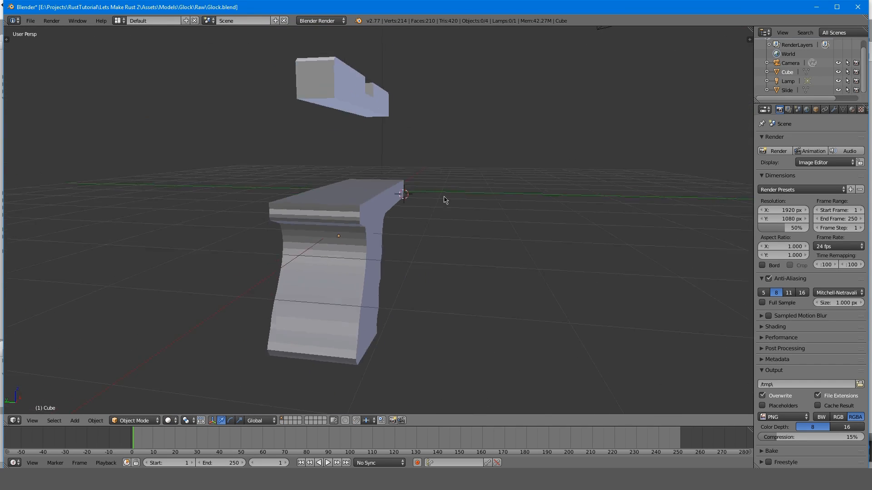
- Select the whole frame mesh in Edit Mode and scale it along the global Y axis to about 0.25
key("a")
key("Tab")
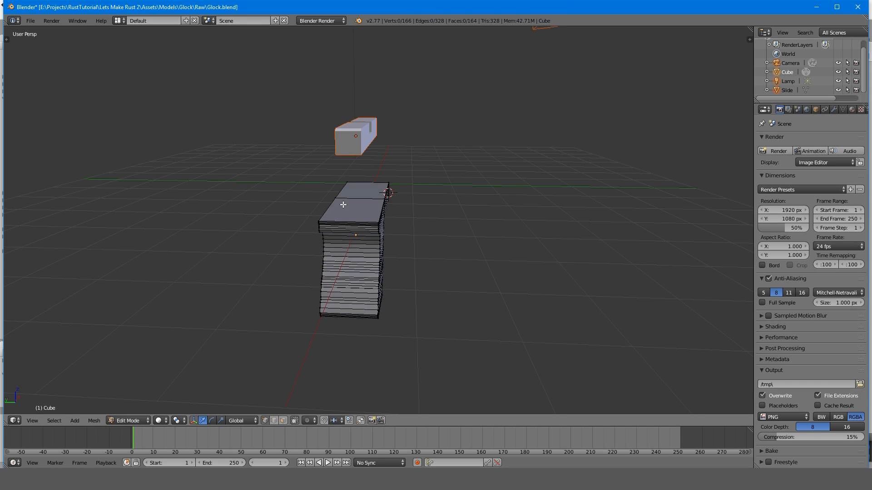
middle_click_drag(342, 205, 542, 218)
key("a")
key("s")
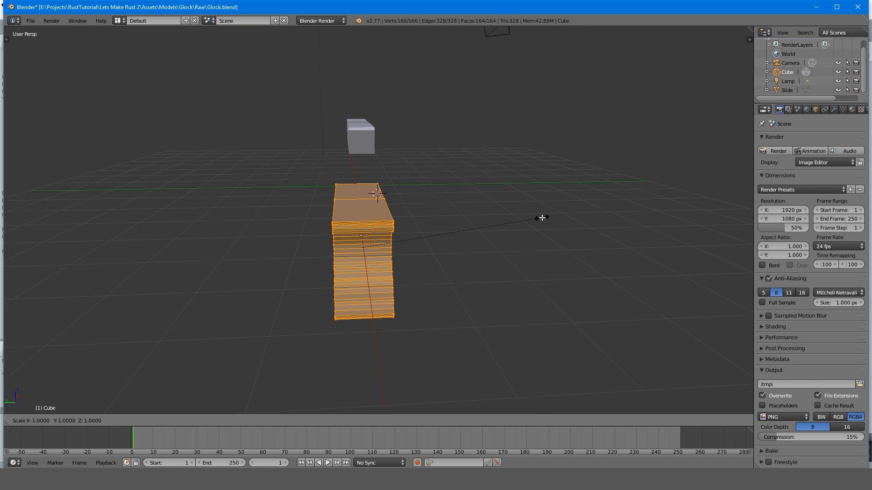
key("y")
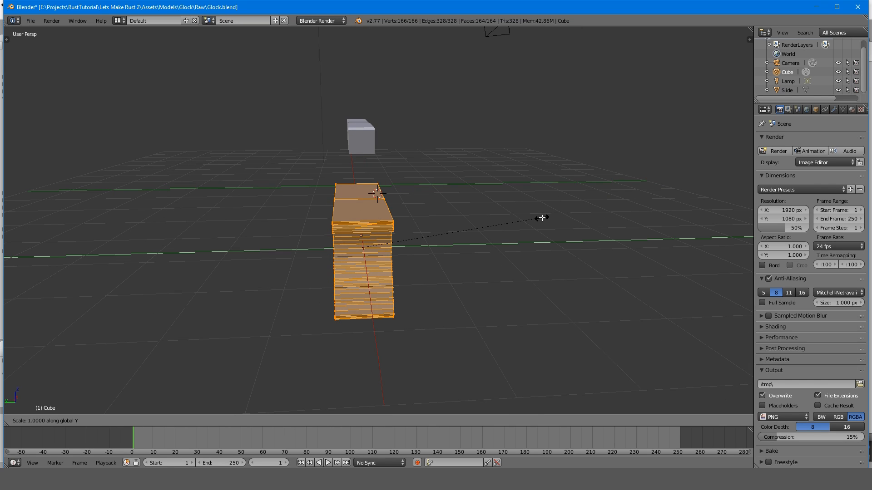
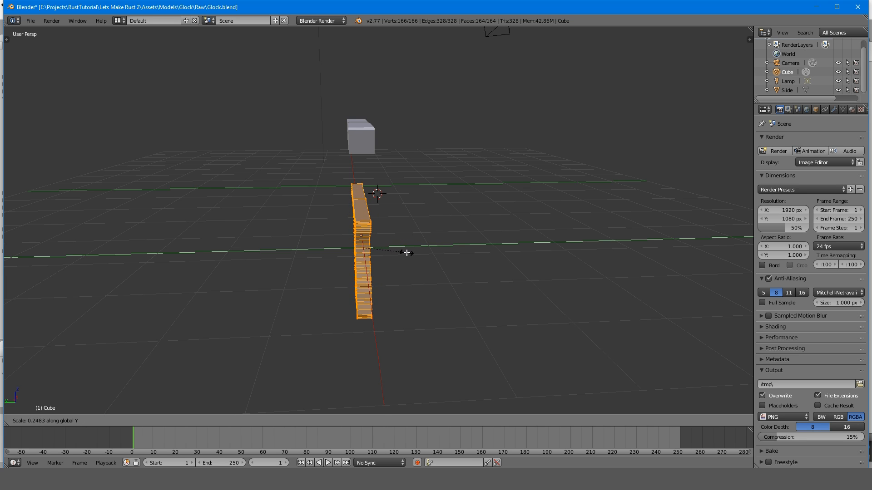
- Narrow the whole grip frame mesh along global Y by a factor of about 0.25 and return to object mode
left_click(404, 245)
key("a")
middle_click_drag(404, 205, 349, 203)
key("Tab")
- Lower the slide along Z by about 1.16 and fine-tune its height so it sits on the grip frame
right_click(330, 139)
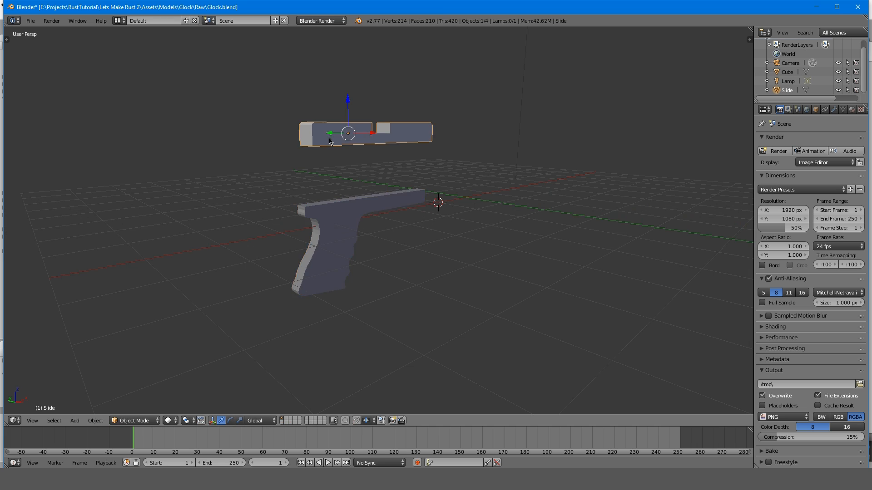
middle_click_drag(329, 139, 344, 137)
key("g")
key("z")
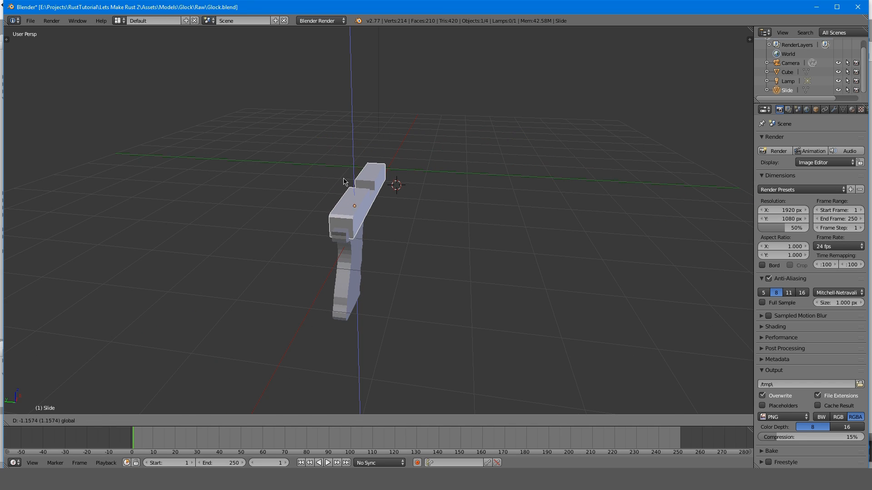
left_click(345, 181)
left_click(344, 181)
left_click_drag(352, 180, 353, 170)
scroll(401, 178, "up", 5)
mouse_move(392, 190)
middle_mouse_down()
mouse_move(401, 179)
mouse_move(663, 186)
mouse_move(401, 183)
middle_mouse_up()
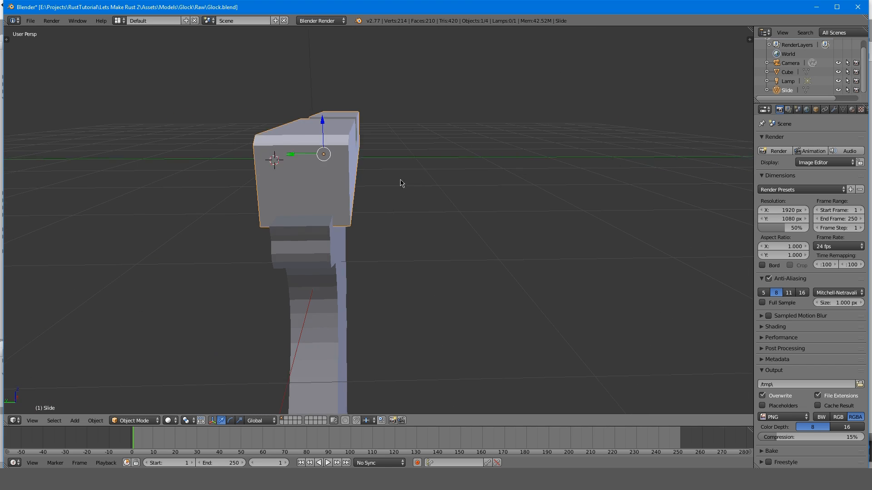
left_click_drag(321, 115, 323, 114)
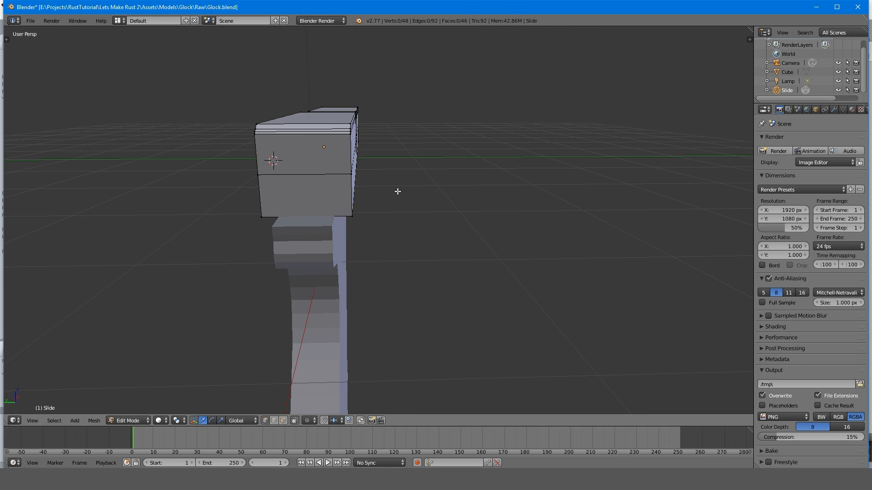
- Scale the entire slide mesh along global Y by about 0.63 to match the frame's width, and return to object mode
key("Tab")
key("s")
key("y")
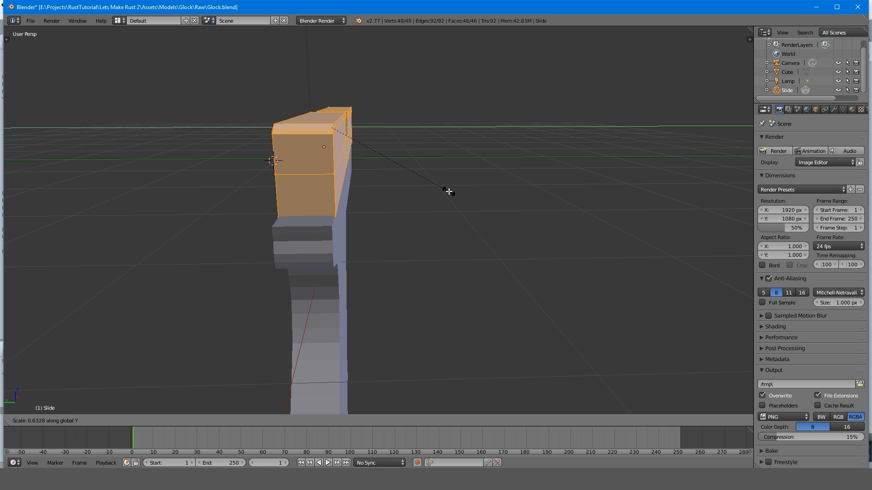
left_click(450, 191)
key("Tab")
middle_click_drag(455, 188, 298, 185)
scroll(298, 185, "down", 5)
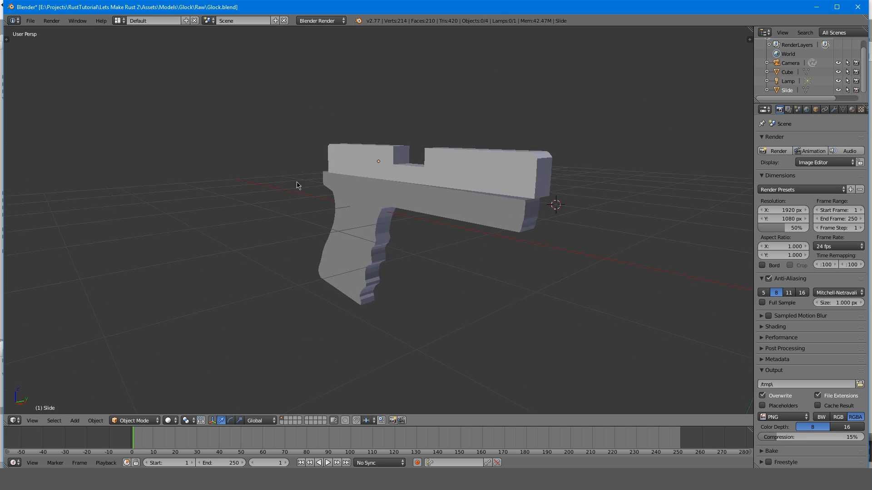
- Shift the slide slightly backward along X and adjust its height so it lines up with the top of the frame
middle_click_drag(404, 196, 442, 191)
right_click(441, 191)
middle_click_drag(393, 178, 406, 175)
scroll(406, 175, "up", 4)
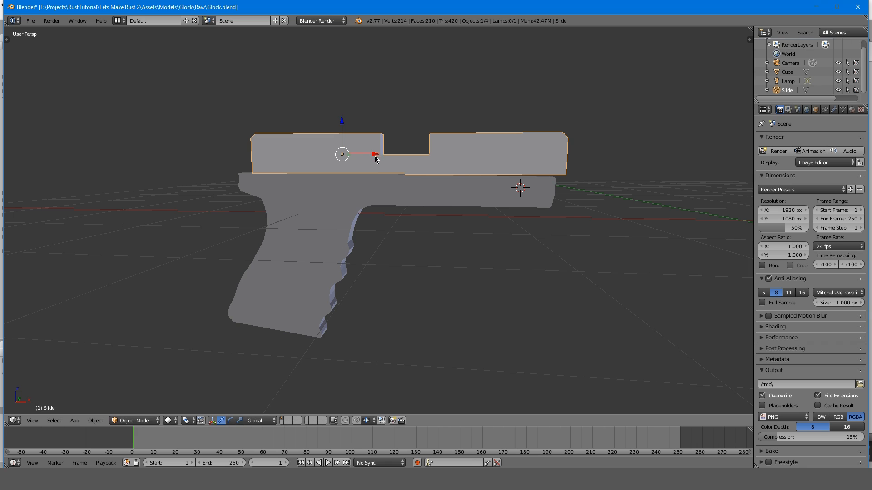
left_click_drag(375, 158, 364, 155)
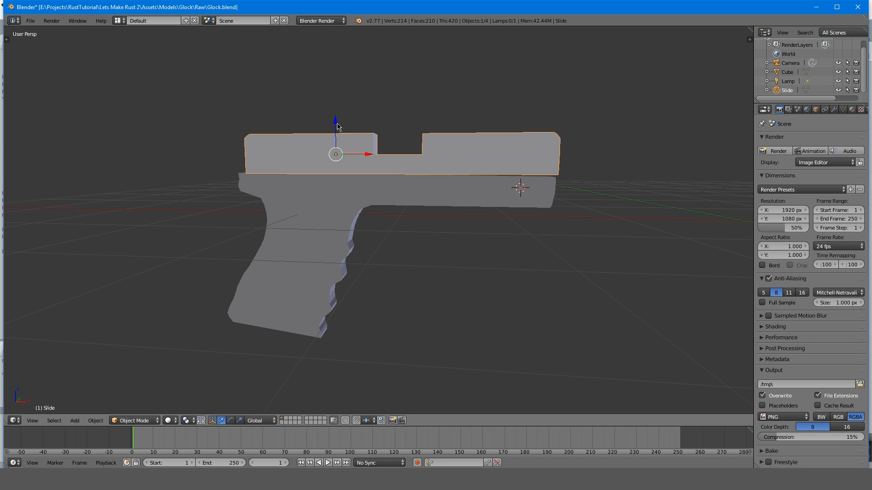
left_click_drag(337, 124, 337, 127)
- Deselect all objects and save the file, overwriting Glock.blend
middle_click_drag(344, 180, 366, 191)
key("Tab")
key("Tab")
key("a")
scroll(246, 176, "up", 2)
key("ctrl+s")
left_click(296, 202)
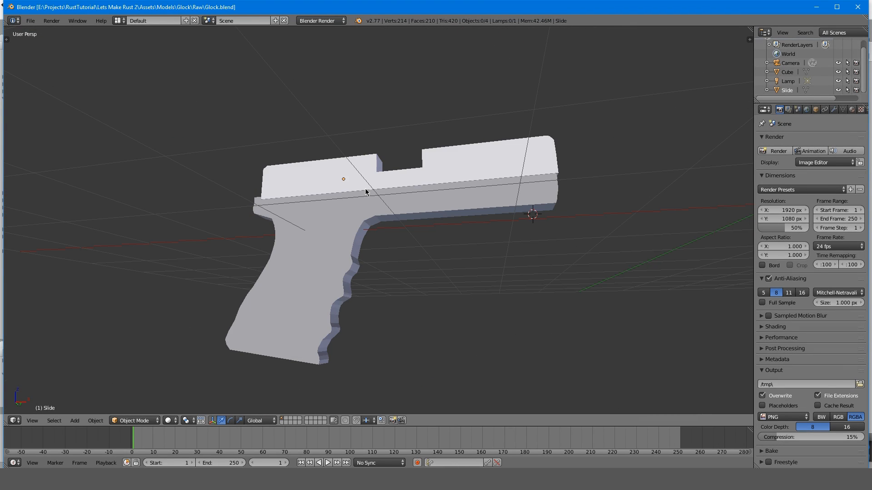
- In front view, move the slide up along Z into the gap below the reference slide, and save the file
key("KP_1")
scroll(365, 189, "down", 4)
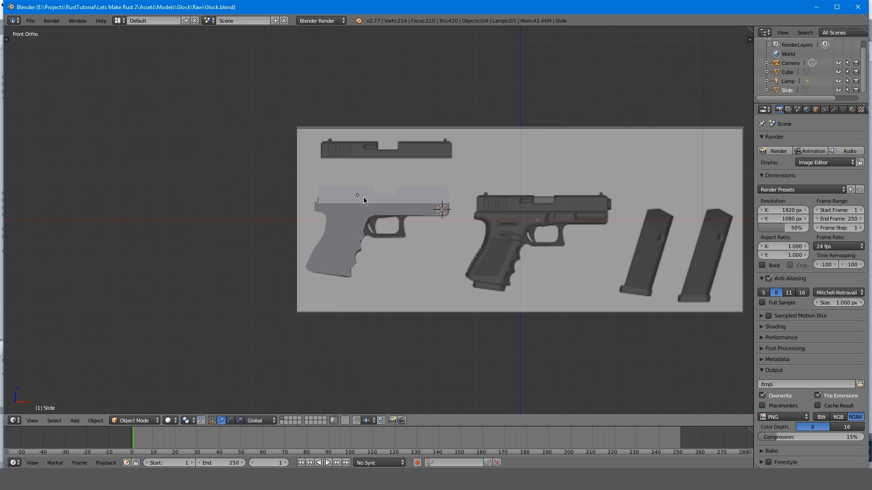
right_click(363, 197)
scroll(372, 207, "up", 6)
key("Tab")
scroll(359, 159, "down", 5)
key("Tab")
middle_click_drag(379, 176, 360, 189, "shift")
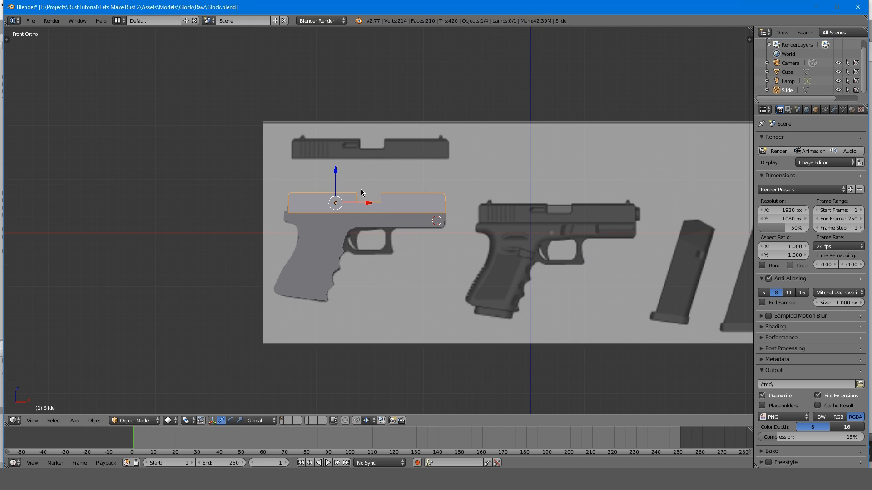
key("g")
right_click(392, 182)
key("g")
key("z")
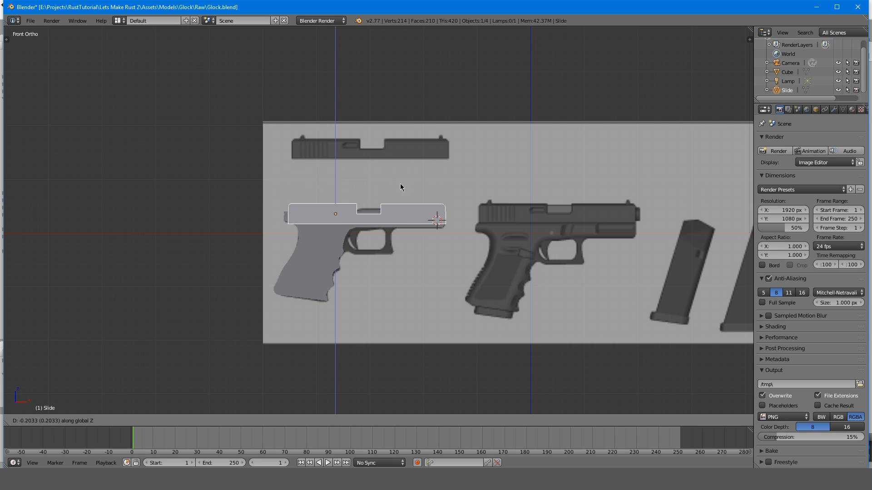
left_click(400, 157)
key("ctrl+s")
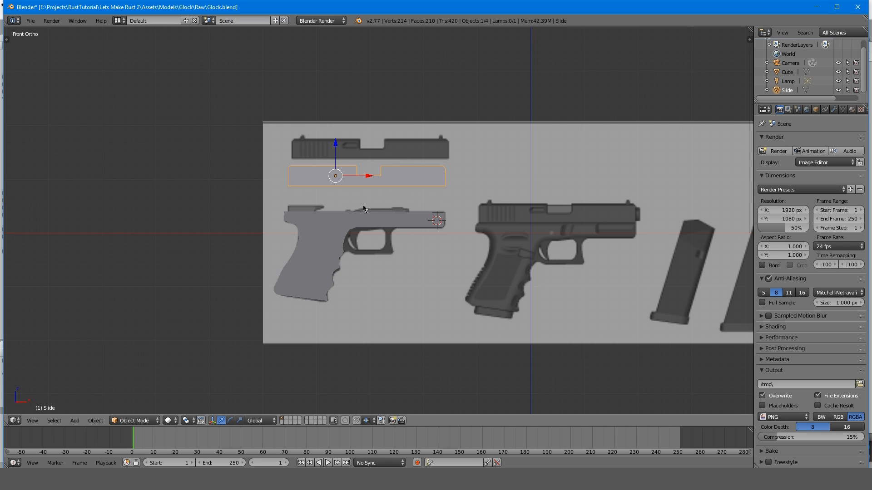
- Deselect the slide and examine the trigger guard on the reference image below the frame
scroll(363, 205, "up", 4)
scroll(383, 186, "down", 4)
scroll(378, 200, "up", 6)
key("a")
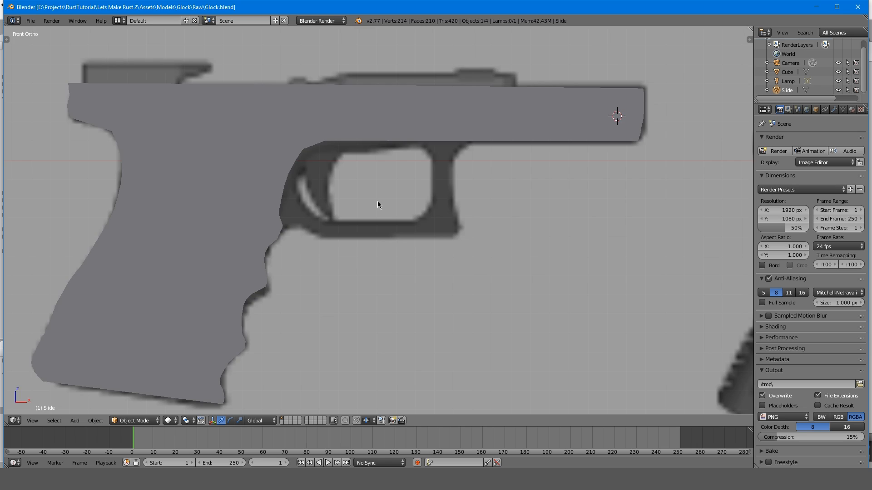
scroll(378, 200, "down", 6)
scroll(377, 200, "up", 4)
middle_click_drag(377, 201, 384, 214, "shift")
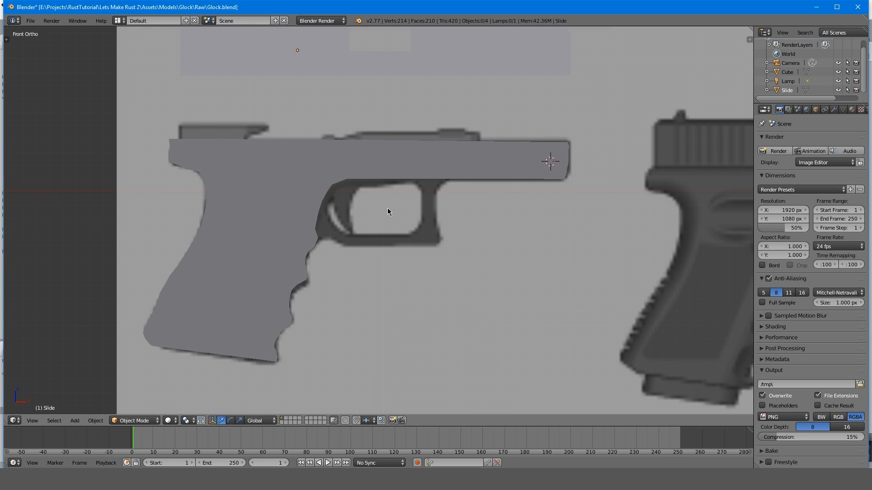
scroll(388, 208, "up", 6)
scroll(372, 173, "down", 1)
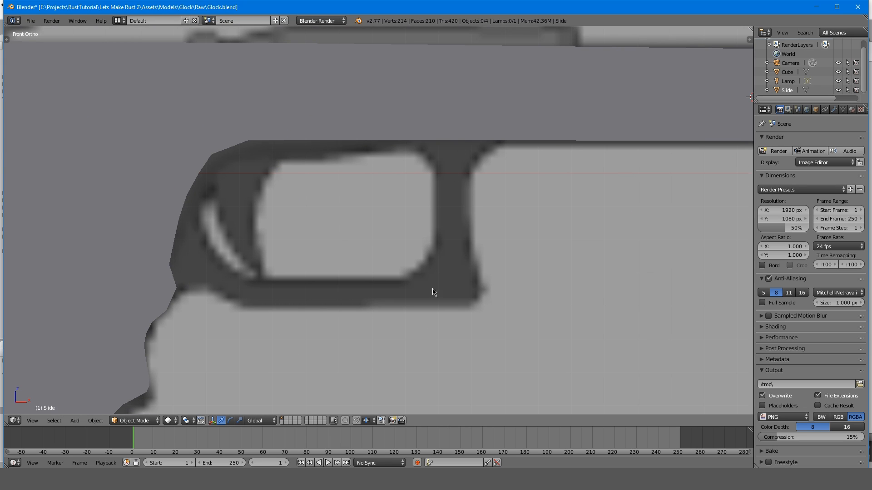
scroll(181, 232, "down", 5)
key("a")
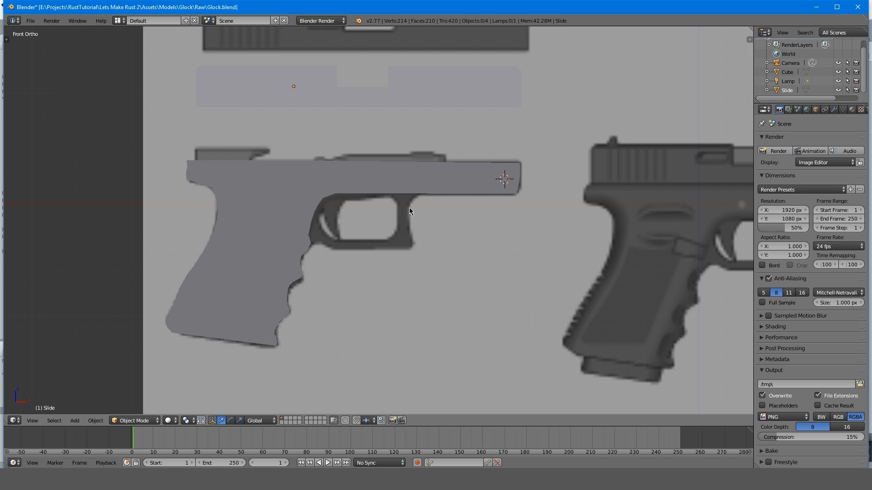
- Add a cube mesh object and move it about -1.05 in X and -0.32 in Z over the trigger guard
key("shift+a")
mouse_move(351, 240)
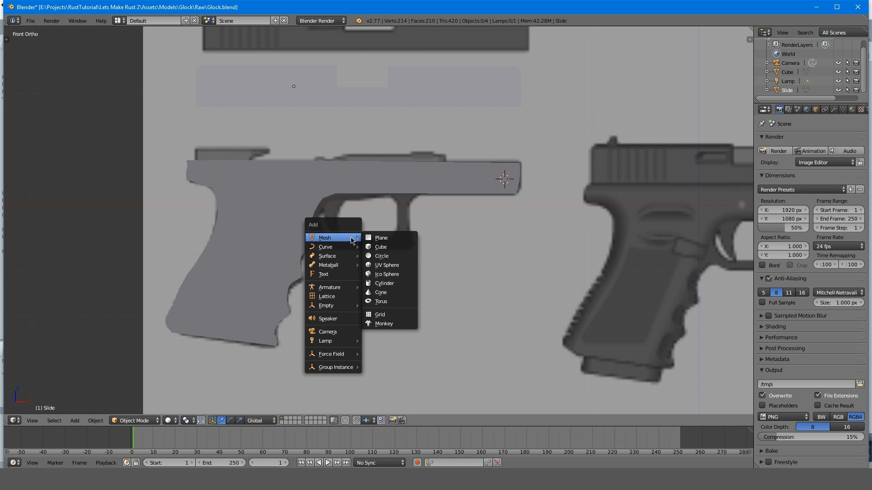
left_click(385, 246)
scroll(520, 220, "down", 1)
key("g")
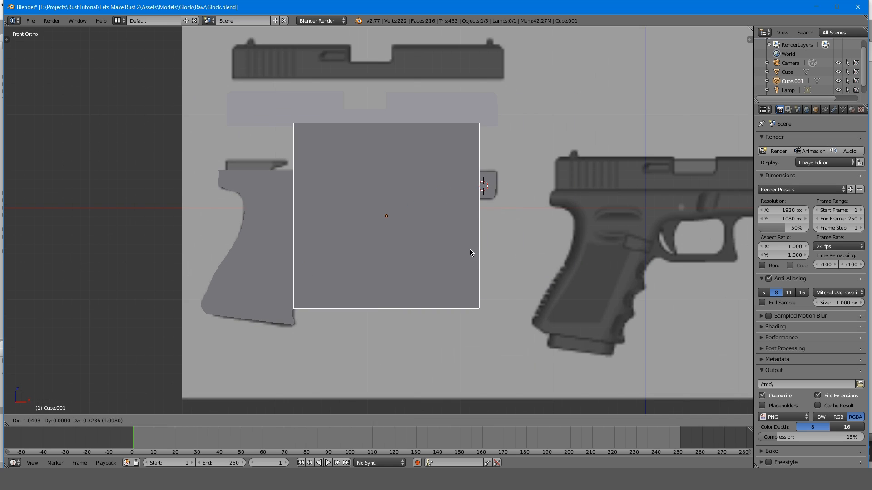
left_click(470, 255)
- Switch to wireframe shading, centre the cube in the trigger guard opening and shrink it to fit inside
key("z")
scroll(527, 223, "up", 4)
scroll(527, 226, "down", 3)
key("g")
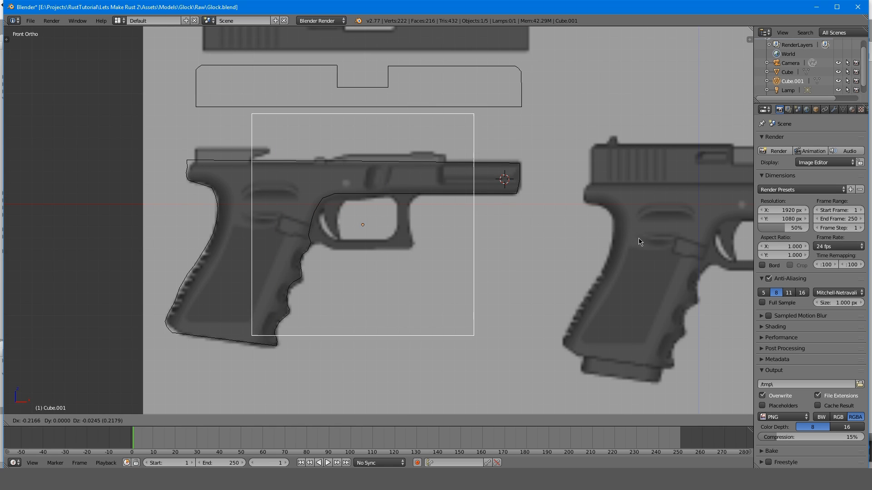
left_click(638, 233)
key("s")
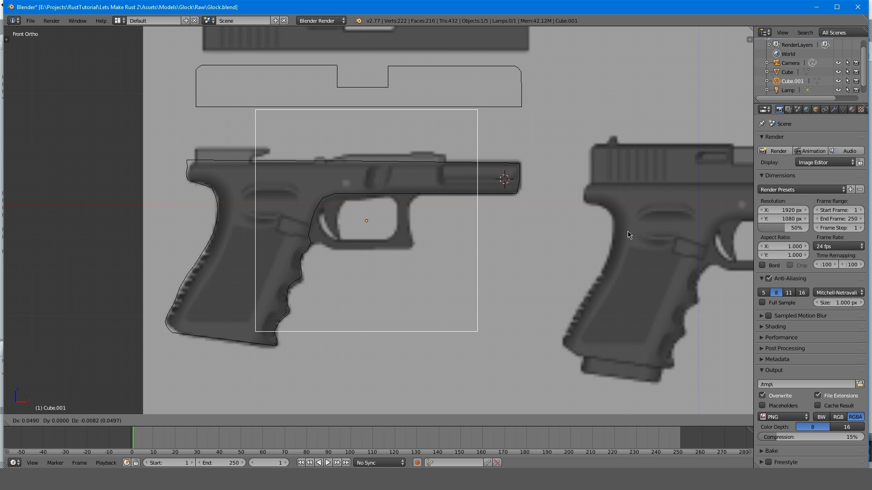
left_click(418, 218)
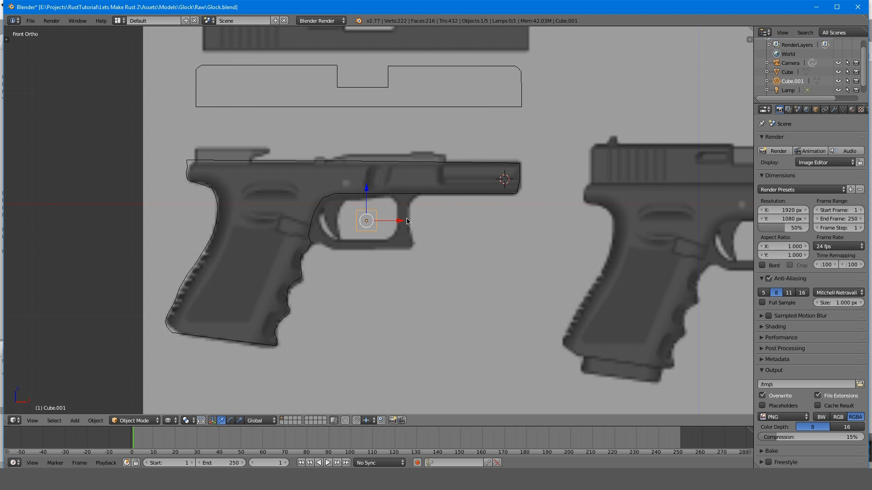
- Try to fit the cube's mesh to the trigger guard's front bar by moving and shrinking it in edit mode
scroll(420, 203, "up", 4)
key("Tab")
key("g")
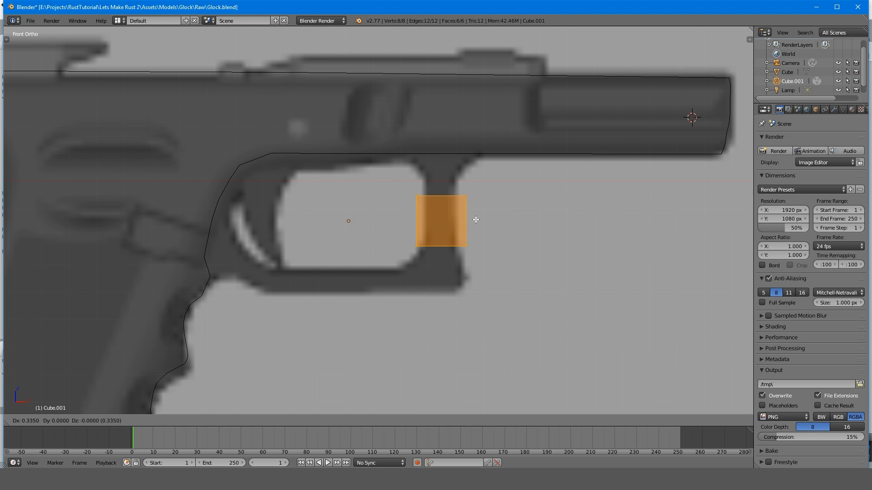
left_click(474, 219)
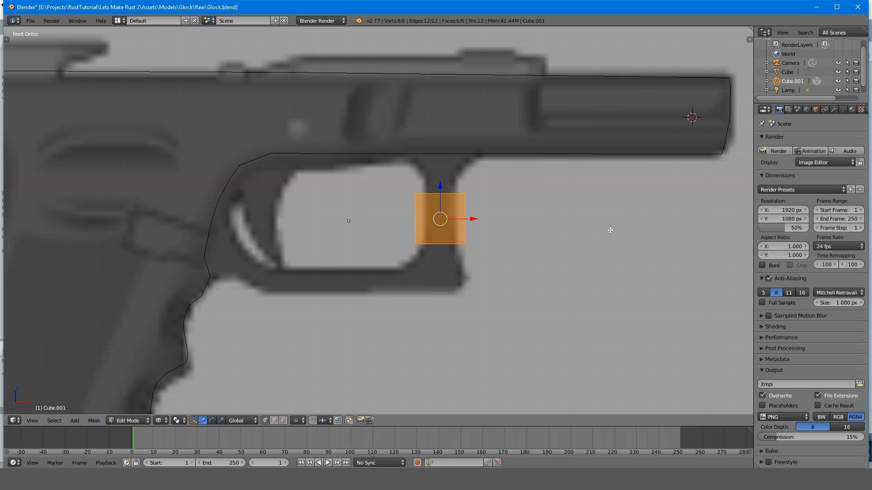
key("s")
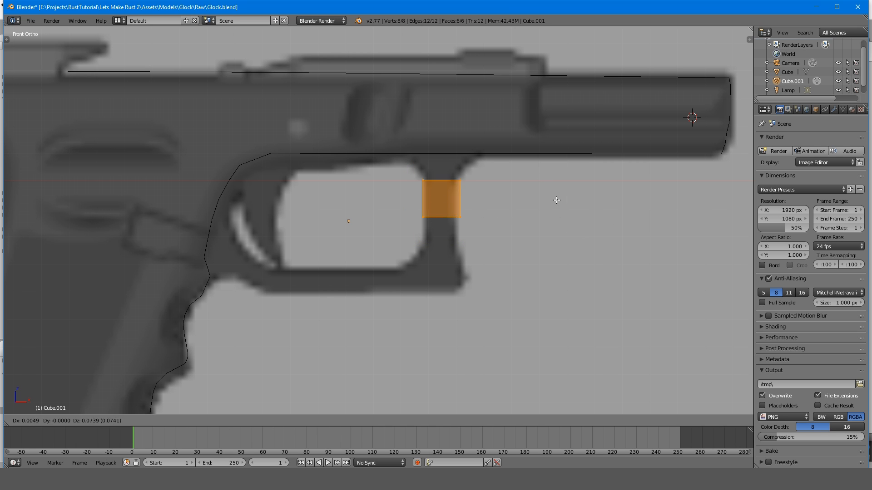
left_click(556, 200)
key("s")
left_click(563, 201)
middle_click_drag(559, 200, 478, 210)
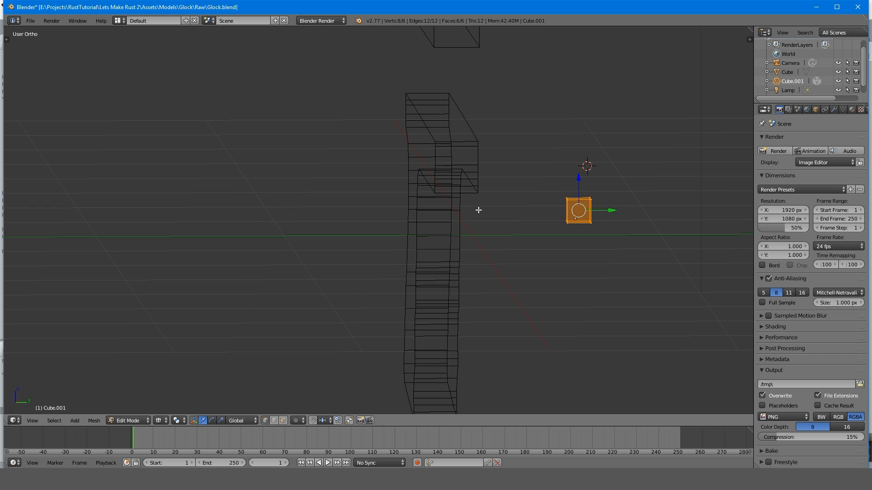
- Delete all of the small cube's geometry in edit mode
key("x")
left_click(478, 209)
scroll(478, 210, "down", 10)
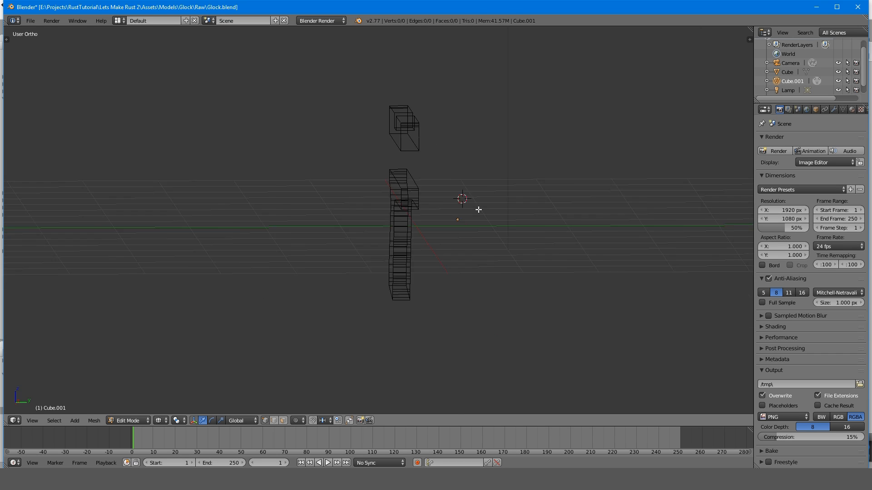
- Snap the 3D cursor to the world centre
scroll(429, 215, "up", 6)
scroll(422, 211, "down", 5)
scroll(453, 213, "up", 5)
mouse_move(421, 211)
middle_mouse_down()
mouse_move(452, 213)
mouse_move(413, 226)
middle_mouse_up()
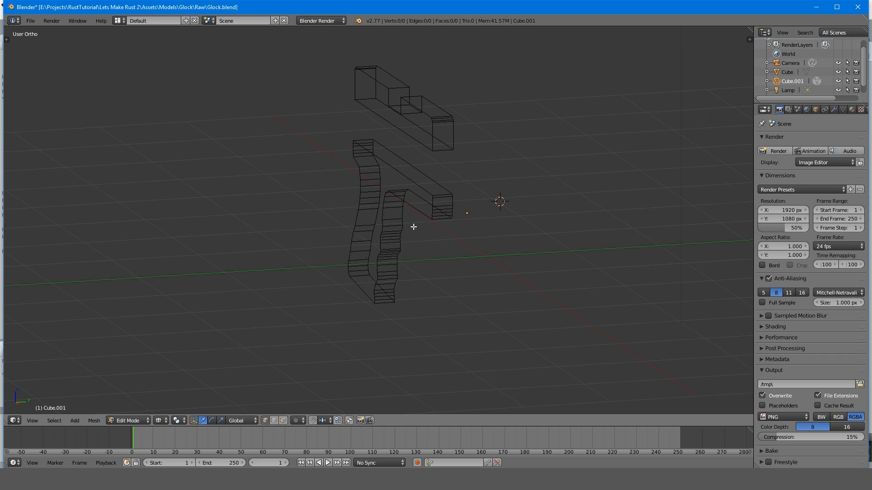
scroll(412, 227, "down", 8)
scroll(413, 227, "up", 7)
middle_click_drag(435, 300, 365, 184, "shift")
middle_click_drag(365, 183, 394, 198)
key("shift+s")
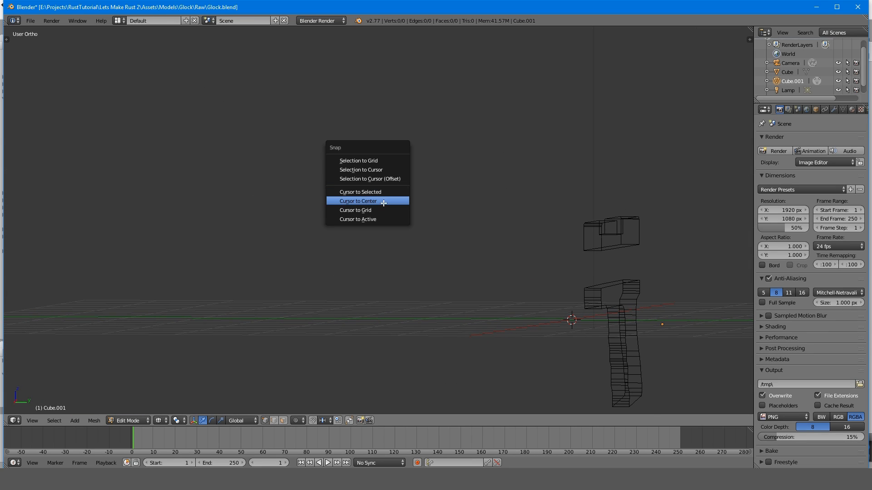
left_click(363, 201)
- In front view, add a new cube to the emptied mesh, move it over the trigger guard and return to object mode
middle_click_drag(519, 274, 493, 282)
middle_click_drag(312, 271, 702, 119, "shift")
middle_click_drag(375, 187, 401, 210, "shift")
scroll(401, 210, "up", 4)
key("shift+a")
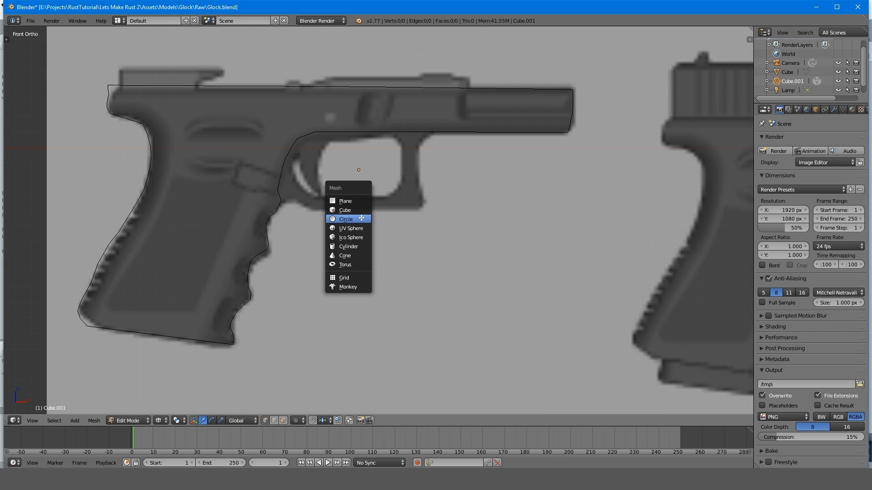
left_click(352, 209)
scroll(475, 231, "down", 5)
key("g")
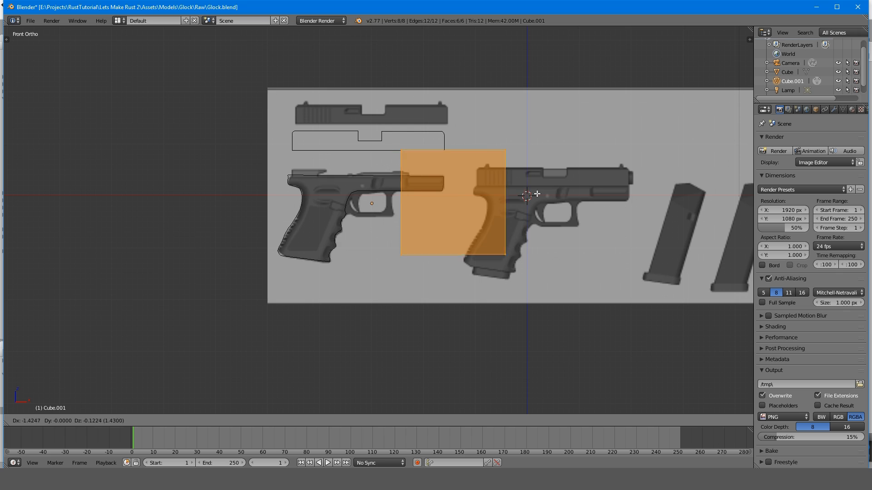
left_click(463, 210)
scroll(463, 211, "up", 5)
key("Tab")
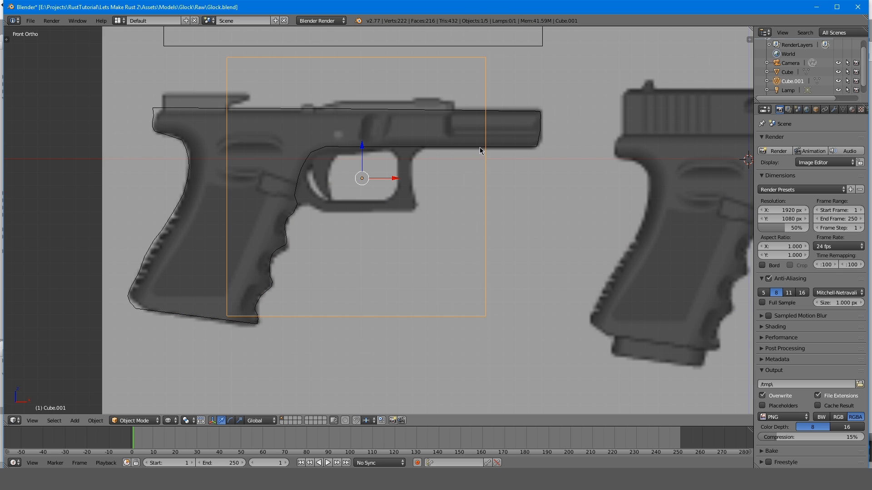
- Select Cube.001 and move it forward so its centre lies ahead of the trigger guard, beneath the end of the frame
left_click(788, 73)
left_click(793, 82)
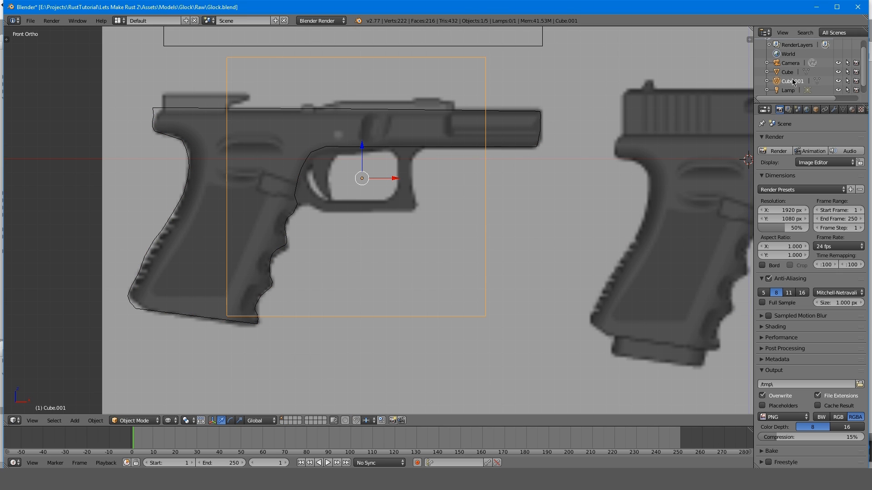
left_click(791, 90)
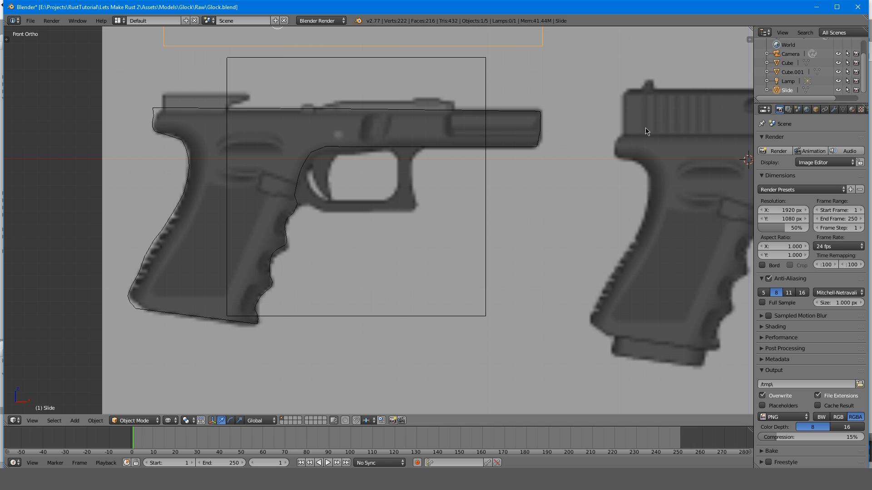
left_click(792, 70)
key("g")
left_click(583, 139)
scroll(486, 171, "up", 4)
scroll(478, 171, "down", 5)
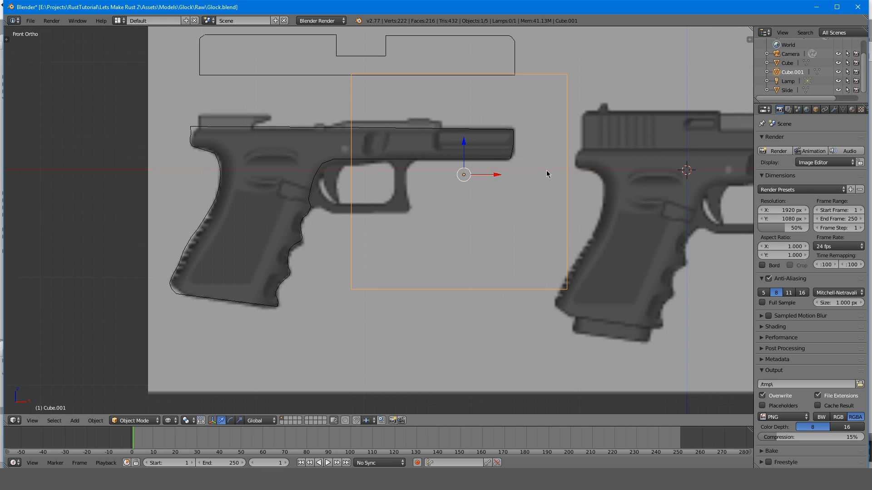
- Rename the object Cube.001 as Trigger
middle_click_drag(546, 170, 528, 184, "shift")
scroll(803, 68, "up", 1)
left_click(788, 80)
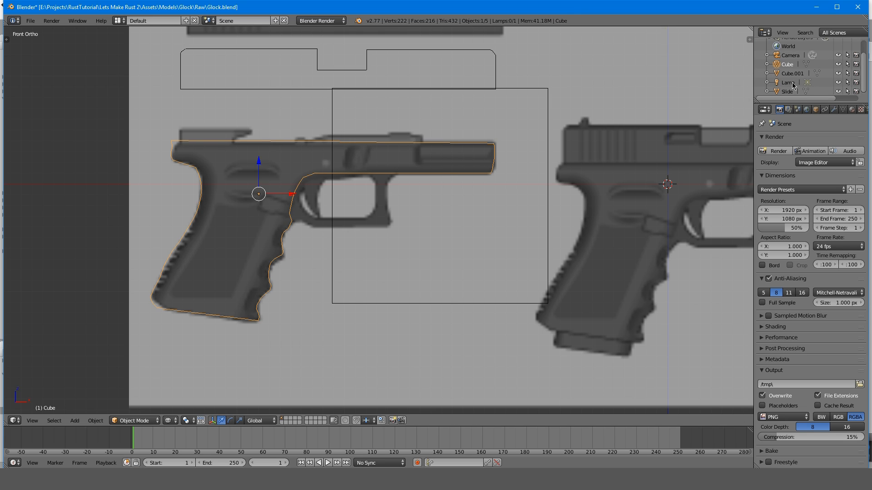
left_click(790, 92)
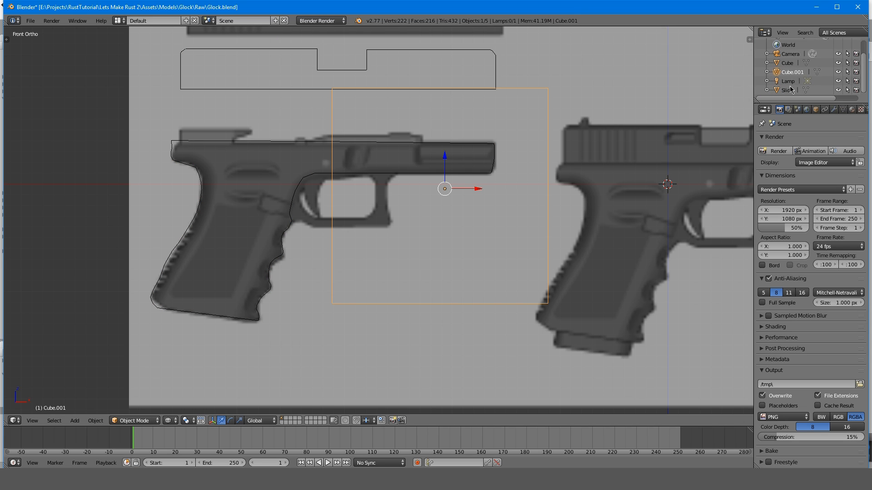
left_click(790, 90)
left_click(790, 74)
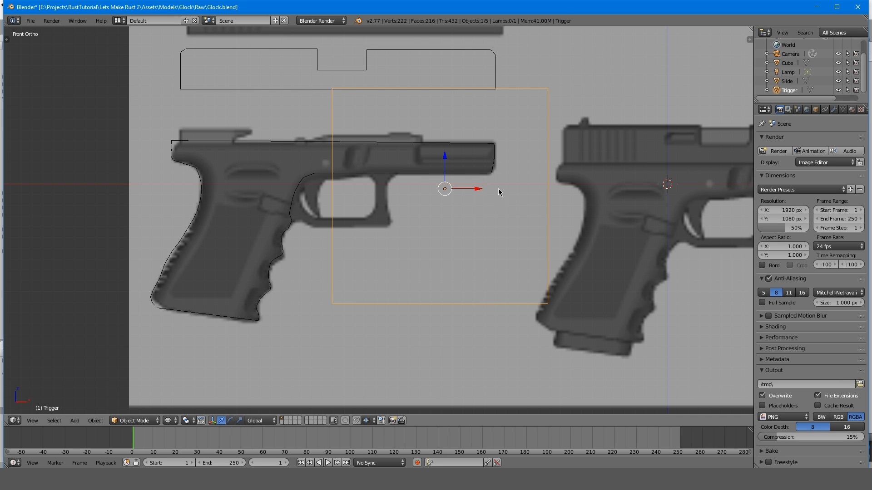
- Move the Trigger cube backward along X so it covers the trigger guard in the reference image
middle_click_drag(499, 192, 520, 213, "shift")
key("g")
key("z")
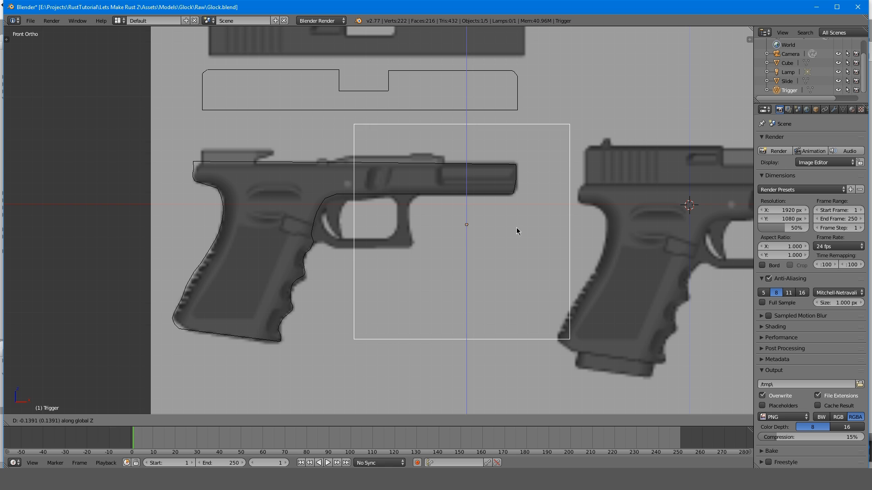
key("x")
left_click(519, 241)
- Enter edit mode on the Trigger cube and thin it along Y to a slab
middle_click_drag(519, 241, 423, 189)
key("Tab")
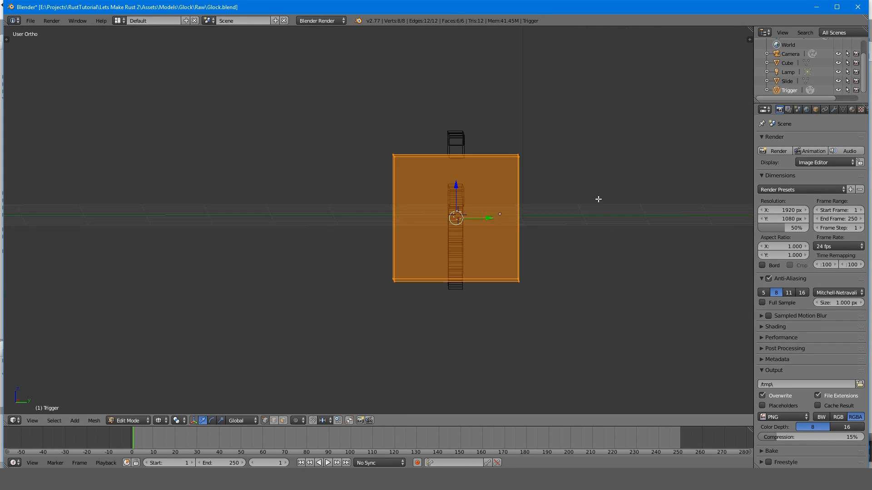
middle_click_drag(597, 197, 581, 220)
key("s")
key("y")
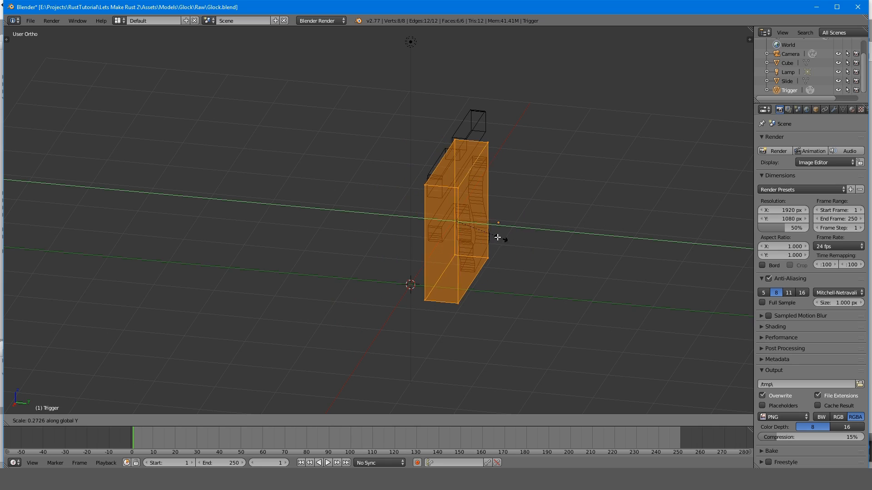
left_click(475, 230)
- Scale the slab along Y again so it is narrower than the pistol frame
middle_click_drag(475, 230, 611, 200)
scroll(611, 200, "up", 4)
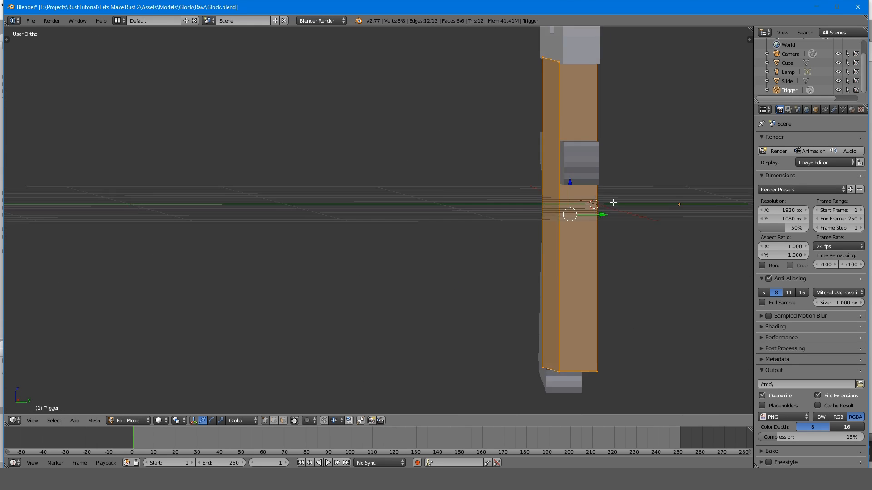
key("s")
key("y")
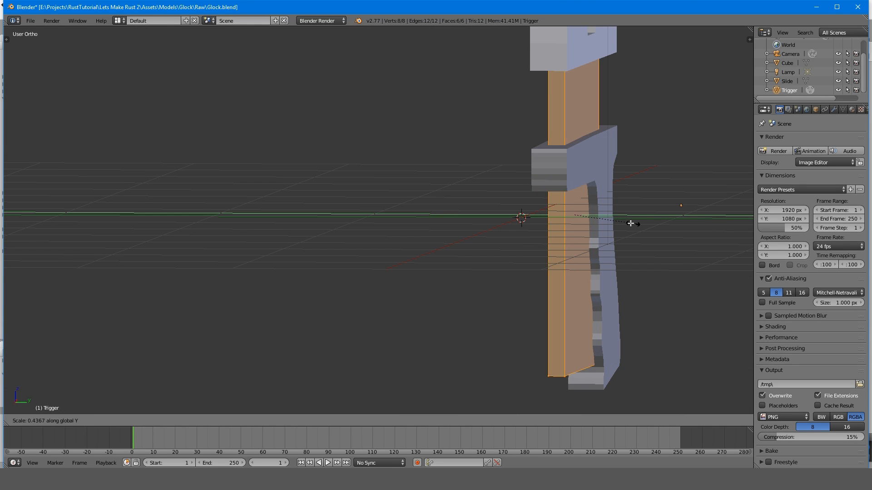
left_click(605, 226)
- Show the model as wireframe in front view over the reference image
middle_click_drag(604, 225, 558, 198)
key("KP_1")
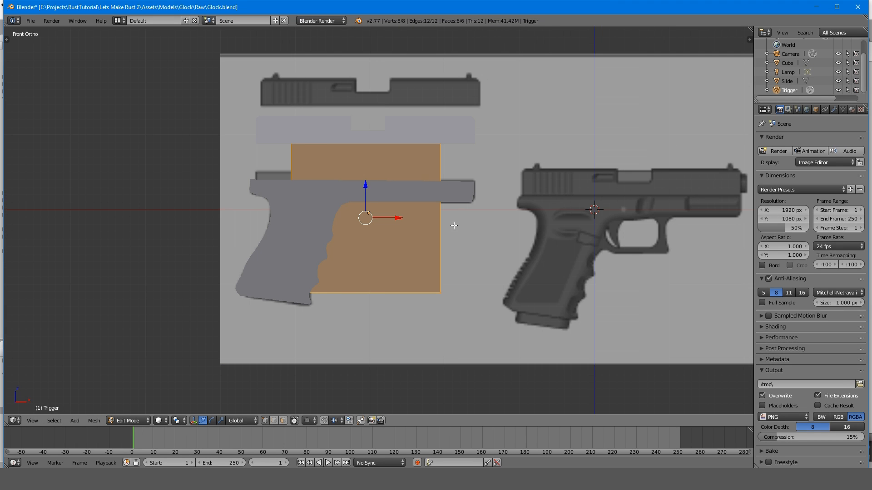
middle_click_drag(454, 225, 500, 218, "shift")
key("z")
scroll(500, 218, "up", 6)
middle_click_drag(404, 193, 366, 215, "shift")
scroll(367, 215, "down", 5)
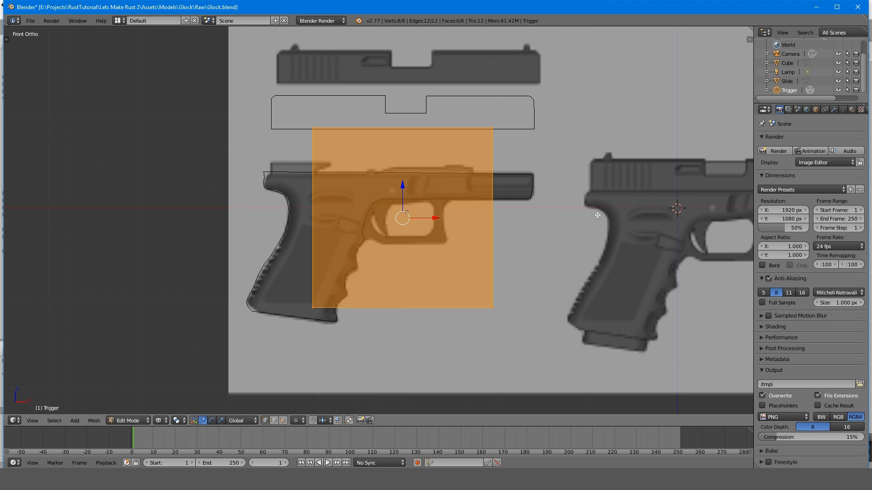
key("s")
key("z")
right_click(563, 220)
- Shrink the slab uniformly to a small block and rescale its thickness along Y
middle_click_drag(645, 228, 636, 229)
key("s")
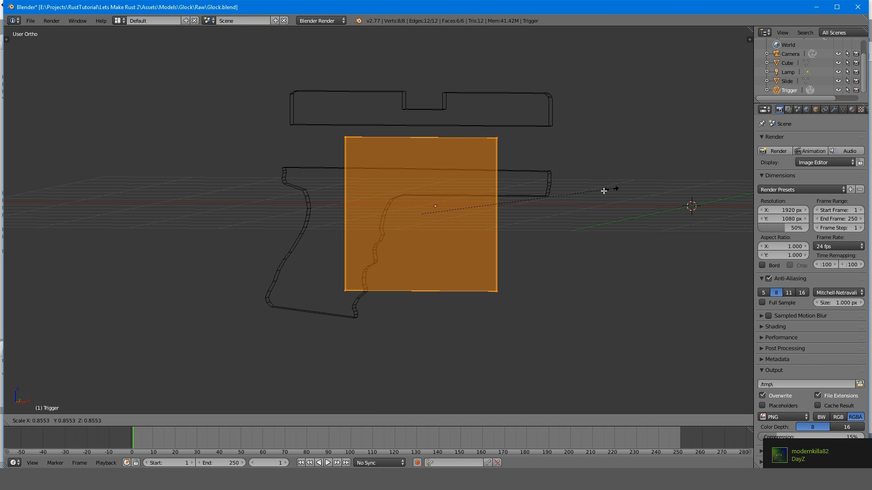
left_click(459, 209)
scroll(460, 209, "up", 5)
middle_click_drag(673, 200, 440, 199)
key("s")
key("y")
left_click(714, 234)
- In front view, move the small block onto the front post of the reference trigger guard
key("KP_1")
scroll(432, 224, "up", 4)
scroll(432, 224, "down", 4)
key("g")
scroll(532, 206, "up", 5)
left_click(528, 208)
- Pull the block's rear and front vertices inward to match the width of the trigger guard's front post
key("a")
key("b")
left_click_drag(277, 104, 316, 330)
left_click_drag(331, 217, 405, 217)
key("a")
key("b")
left_click_drag(451, 101, 548, 343)
left_click_drag(523, 217, 461, 218)
- Lower the block's top vertices and nudge its front vertices slightly back to fit the straight part of the post
key("a")
key("b")
left_click_drag(336, 89, 454, 136)
left_click_drag(396, 83, 395, 118)
key("a")
key("b")
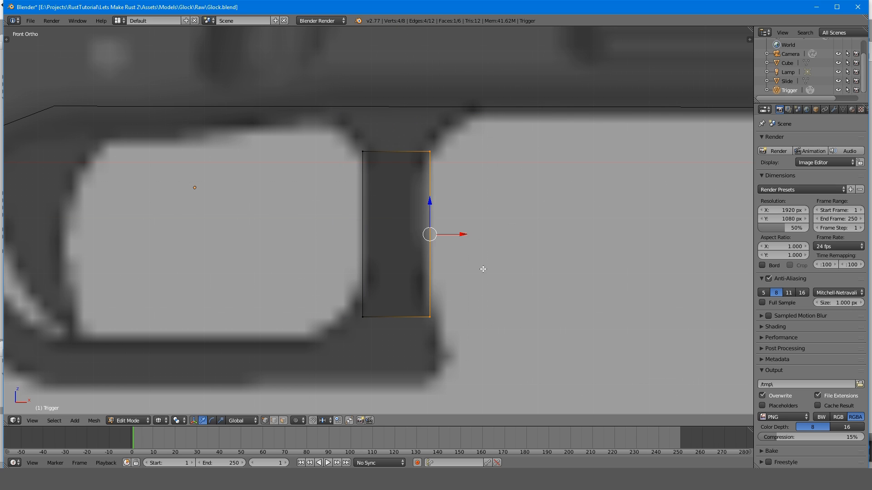
left_click_drag(463, 234, 458, 234)
- Extrude the post's top face up to the frame's underside and widen it along X
key("a")
key("b")
left_click_drag(347, 123, 485, 169)
key("e")
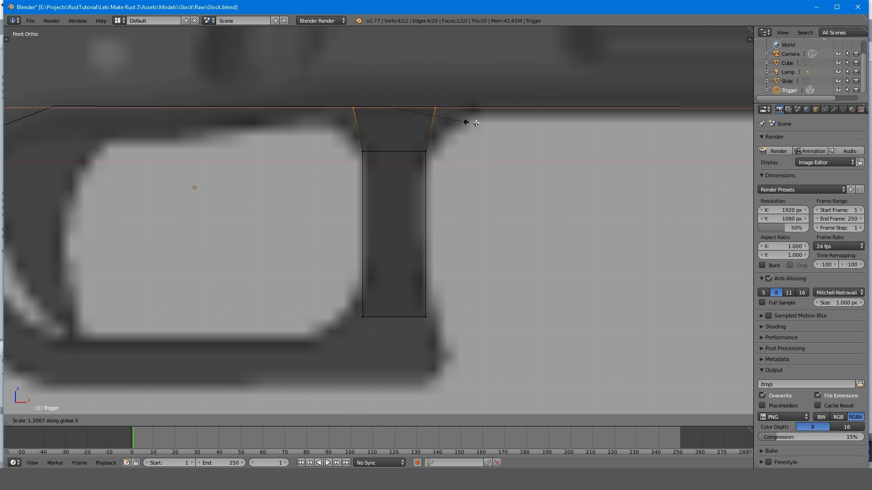
left_click(541, 135)
- Raise the flared top's rear corner vertices slightly to meet the underside of the frame
key("a")
scroll(424, 127, "down", 3)
scroll(380, 152, "up", 3)
key("b")
left_click_drag(348, 61, 370, 88)
left_click_drag(353, 43, 353, 38)
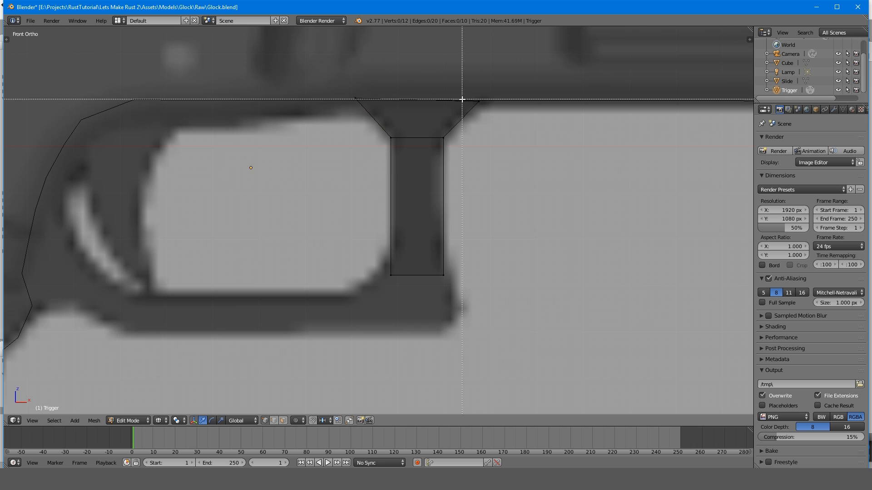
- Nudge the post's lower rear vertices slightly back to follow the inner edge of the guard
key("a")
scroll(447, 213, "up", 1)
middle_click_drag(448, 212, 455, 138, "shift")
key("b")
left_click_drag(380, 195, 419, 233)
left_click_drag(424, 214, 422, 214)
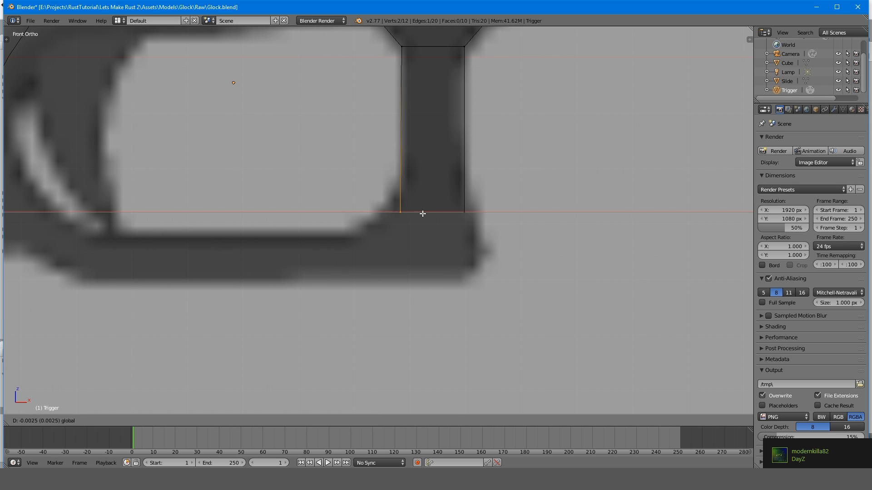
- Extrude the post's bottom face downward and shape its rear vertices into a slanted inner corner
left_click(402, 182)
key("a")
key("b")
left_click_drag(379, 178, 394, 193)
left_click_drag(410, 183, 427, 184)
scroll(348, 178, "down", 3)
- Extrude the flared bottom face of the post straight down to the lower edge of the trigger guard
key("a")
key("b")
left_click_drag(354, 188, 428, 205)
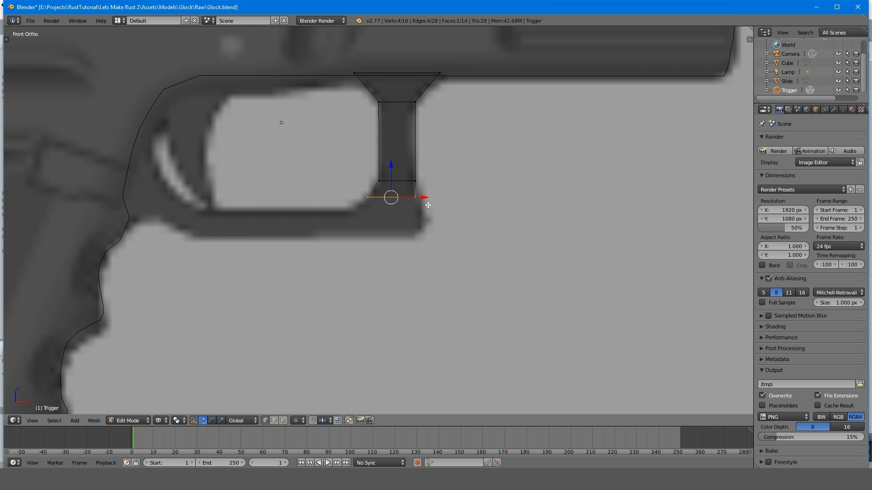
key("e")
left_click(436, 249)
- Extrude the front face of the post's lower block slightly forward to the guard's front edge
scroll(438, 204, "up", 5)
key("a")
key("b")
left_click_drag(447, 161, 494, 266)
key("e")
left_click(504, 272)
- Move the vertices where the post meets the forward extrusion slightly up and forward
key("a")
key("b")
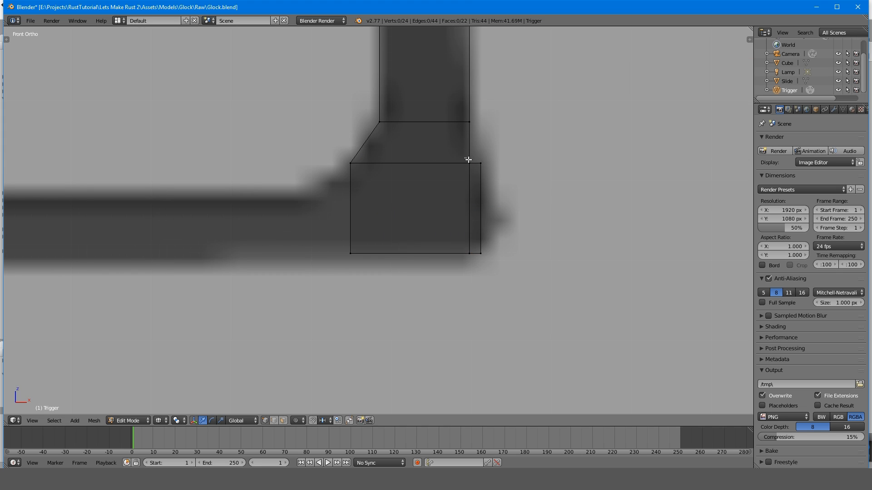
left_click_drag(464, 157, 475, 170)
left_click(493, 160)
- Cut a horizontal edge loop across the lower block, level with the top of the guard's bottom bar
scroll(493, 160, "down", 3)
scroll(399, 148, "up", 2)
key("a")
key("b")
left_click_drag(394, 155, 438, 256)
middle_click_drag(450, 202, 517, 190, "shift")
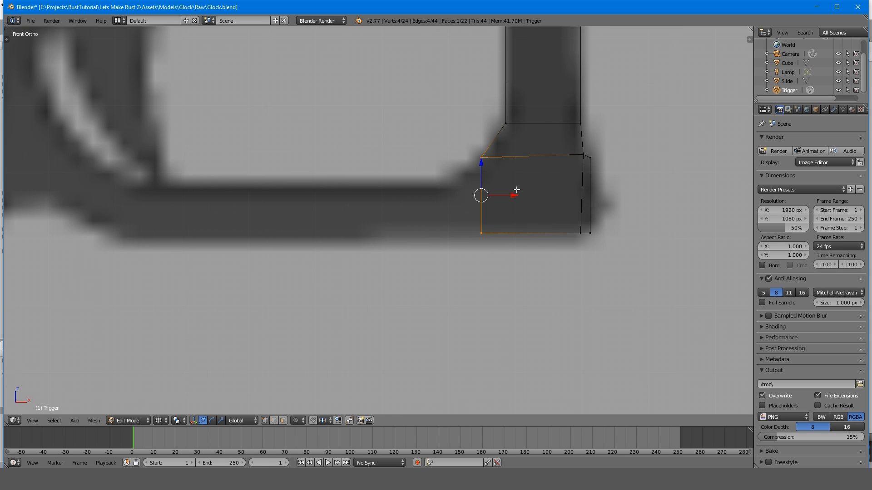
left_click(441, 163)
- Extrude the lower rear face of the block backward to form the trigger guard's bottom bar
key("a")
key("b")
left_click_drag(462, 176, 507, 236)
key("e")
left_click(159, 218)
scroll(159, 216, "down", 3)
middle_click_drag(213, 182, 471, 238, "shift")
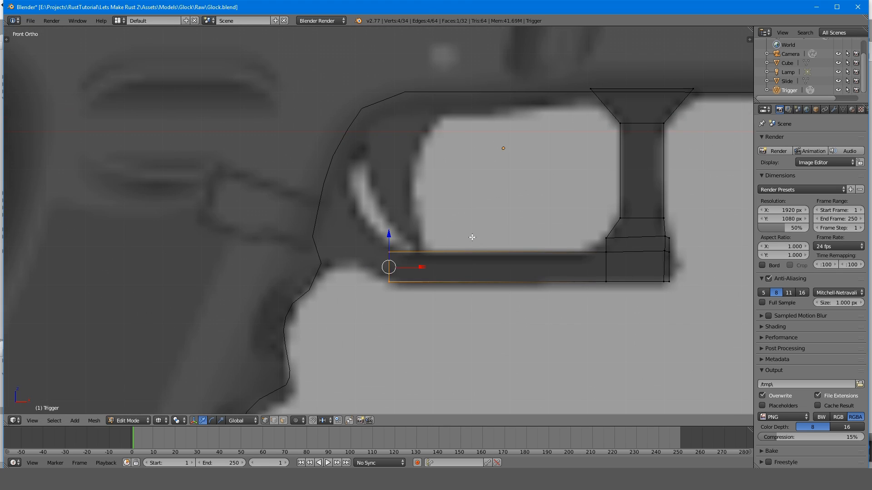
- Tilt the bar's end face about Y, extrude it toward the grip, and raise the new face along Z
key("r")
key("z")
key("y")
left_click(471, 269)
key("e")
left_click(453, 250)
key("g")
key("z")
left_click(409, 240)
- Extrude the guard's end face again to the edge of the grip and enlarge it
key("e")
left_click(355, 235)
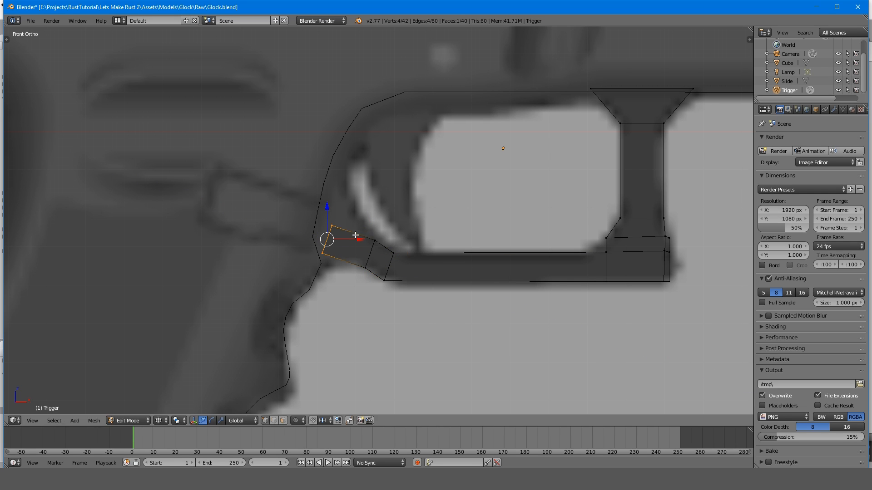
key("s")
key("x")
left_click(636, 236)
- Adjust the enlarged end face's angle and move it backward into the grip
key("r")
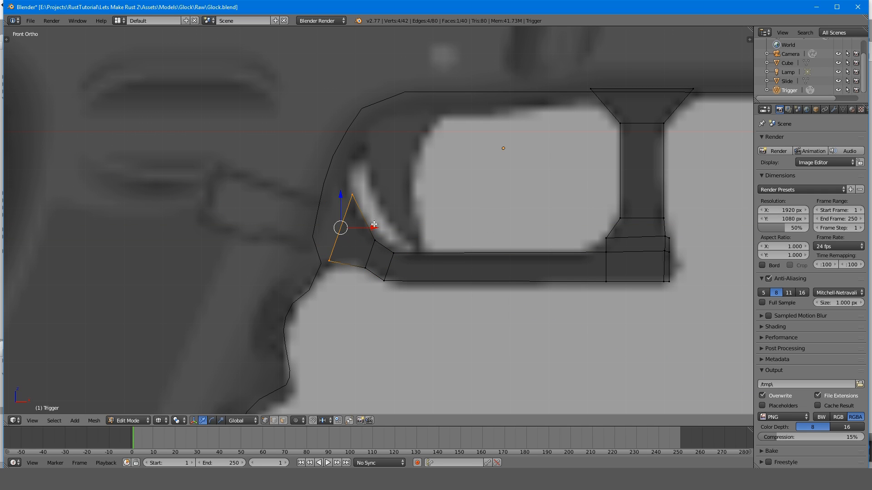
key("g")
key("x")
left_click(324, 195)
left_click(304, 198)
- In solid shading, select the whole trigger guard mesh and widen it along Y
scroll(303, 198, "down", 6)
mouse_move(304, 198)
middle_mouse_down()
mouse_move(315, 217)
mouse_move(452, 214)
mouse_move(587, 264)
middle_mouse_up()
key("z")
key("a")
key("a")
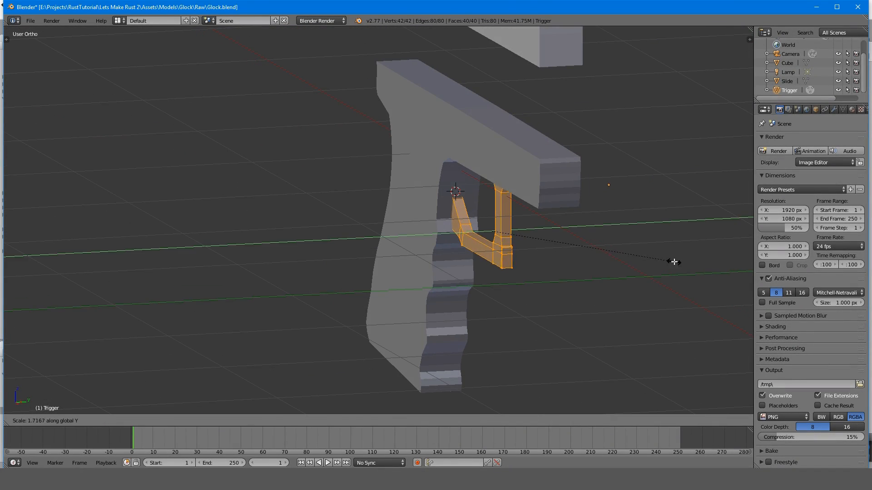
middle_click_drag(674, 260, 448, 186)
- Shift the trigger guard up and back into the frame, and return to object mode
key("g")
key("z")
left_click(463, 215)
key("a")
key("Tab")
middle_click_drag(463, 215, 438, 215)
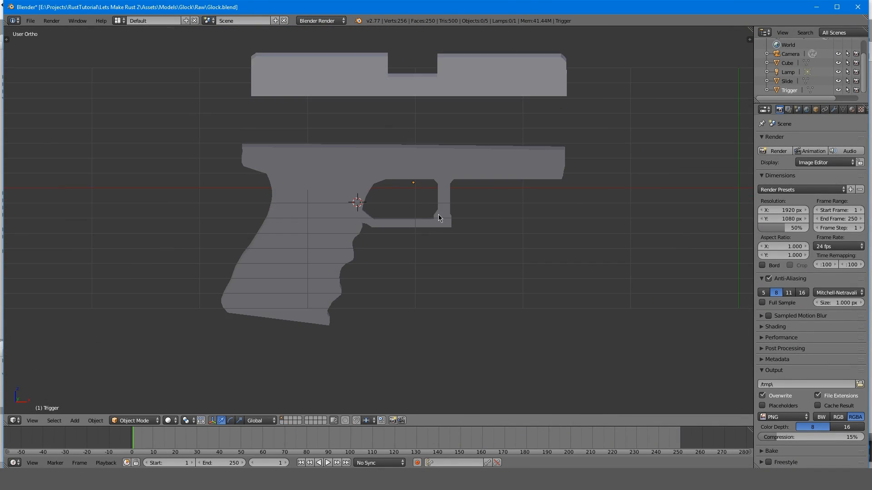
- In wireframe front view, add a cube to the Trigger mesh in edit mode and scale it down
key("KP_1")
scroll(376, 192, "up", 5)
key("z")
key("Tab")
scroll(370, 218, "up", 2)
key("shift+a")
left_click(370, 231)
scroll(370, 230, "down", 6)
key("s")
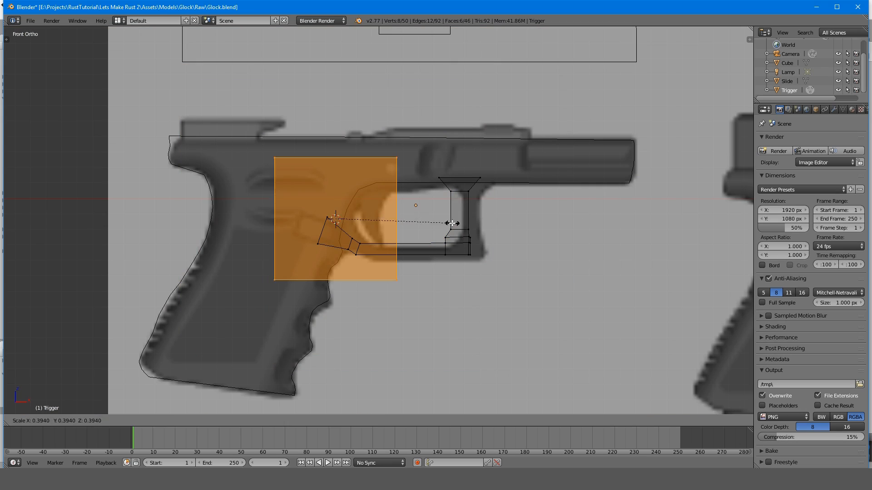
left_click(385, 218)
- Scale the cube down and fit it over the reference trigger as a narrow block tilted inside the guard
key("g")
key("s")
scroll(427, 213, "up", 6)
key("g")
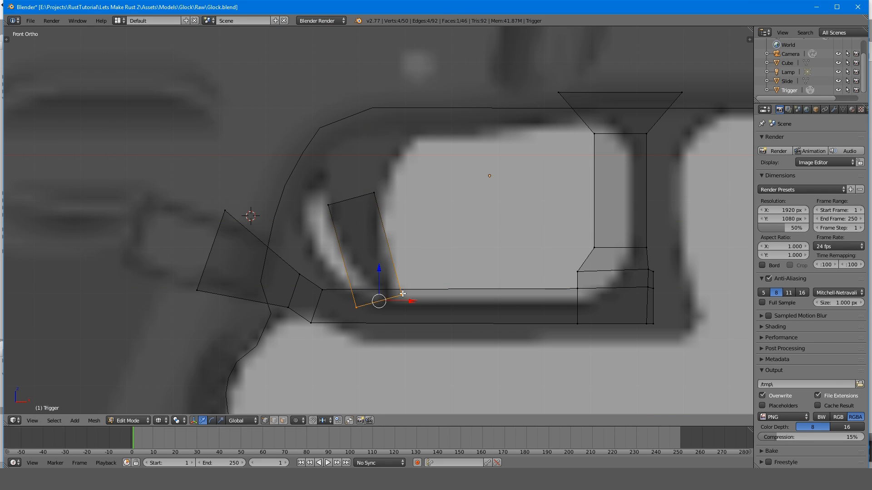
- Widen the trigger block's top face along X and raise it to the frame's underside
key("s")
key("x")
left_click(397, 138)
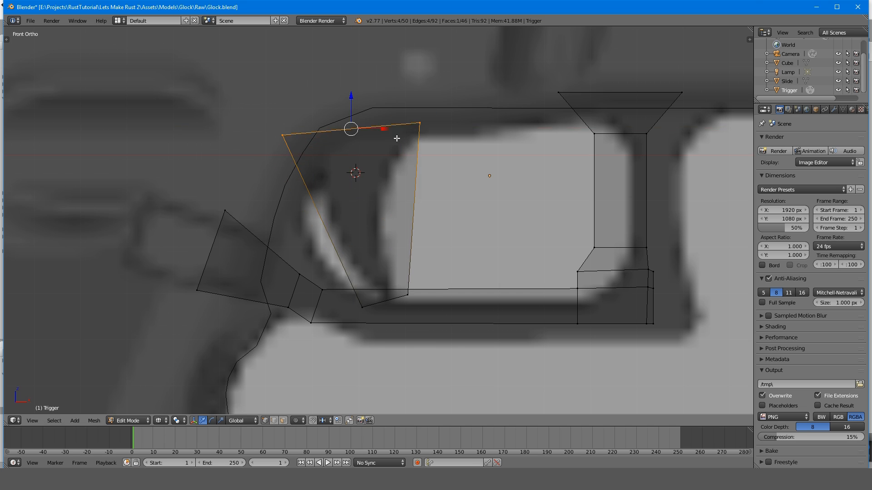
scroll(345, 181, "up", 1)
key("a")
key("ctrl+r")
scroll(295, 210, "up", 15)
left_click(291, 209)
scroll(252, 203, "up", 4)
key("ctrl+z")
- Add a loop cut across the middle of the trigger block and shift its rear and front vertices along X to follow the reference
key("ctrl+r")
left_click(291, 210)
key("g")
key("x")
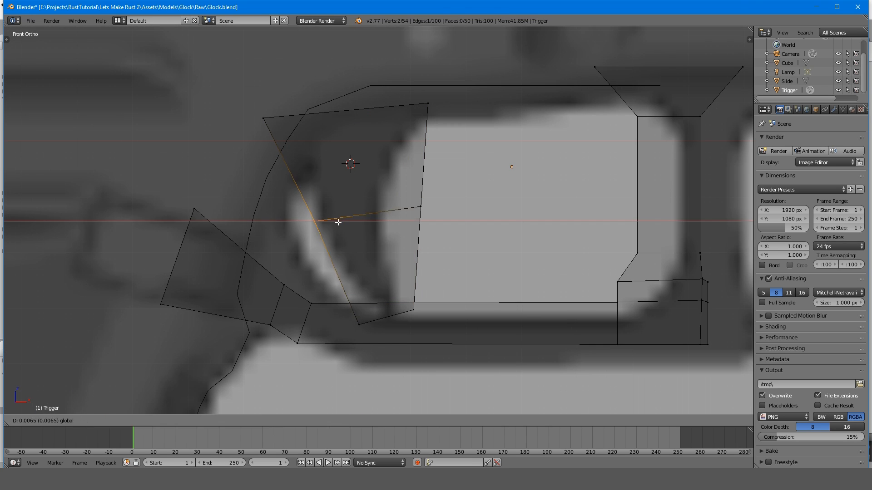
left_click(338, 220)
key("g")
key("x")
left_click(401, 212)
- Add a second loop cut across the trigger's lower half and shift its vertices along X to match the curve
key("a")
key("ctrl+r")
key("g")
key("x")
- Add a loop cut near the trigger's tip and move the rear tip vertices along X and Z to follow the reference
key("ctrl+r")
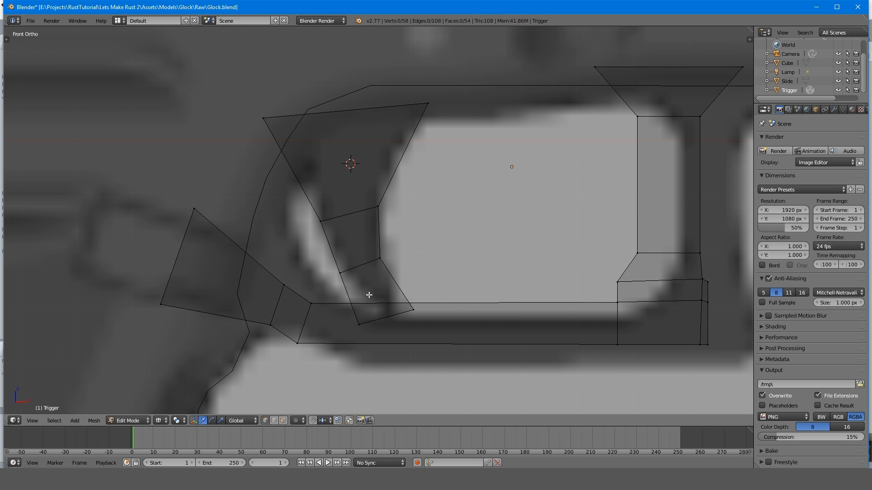
left_click(366, 295)
key("a")
key("b")
left_click_drag(341, 290, 367, 324)
key("g")
key("x")
left_click(391, 302)
key("a")
key("b")
key("g")
key("z")
left_click(389, 291)
- Box-select the front vertices at the trigger's tip and pull them back along X to narrow it
key("a")
key("b")
left_click_drag(400, 298, 432, 315)
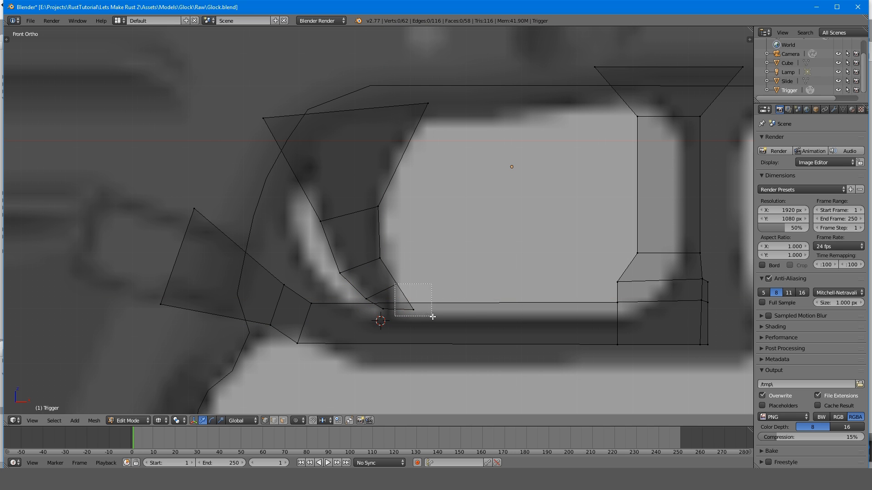
left_click(418, 306)
key("g")
key("x")
left_click(394, 288)
- Add a loop cut in the trigger's upper section and shift its rear and front vertices along X to curve the profile
key("a")
scroll(406, 284, "up", 1)
key("ctrl+r")
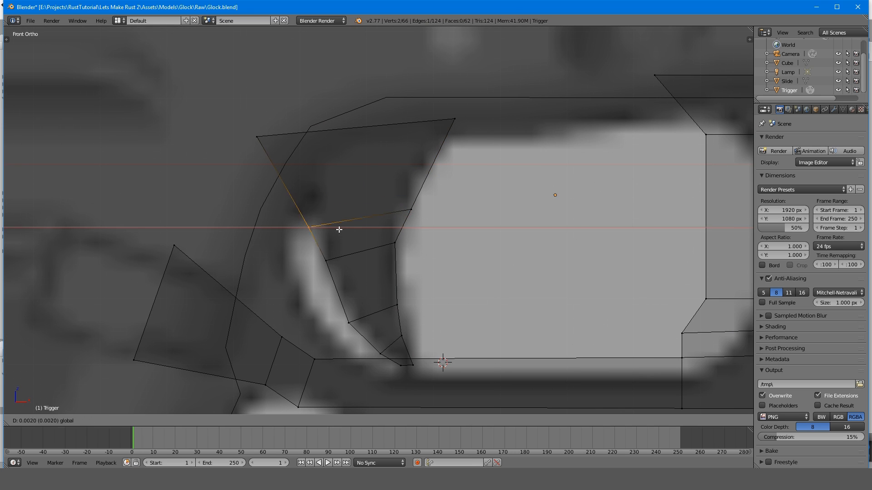
left_click(351, 230)
key("a")
key("b")
left_click_drag(399, 203, 426, 221)
key("g")
key("x")
- Add another loop cut between the trigger's top edge and its uppermost existing cut
middle_click_drag(418, 148, 402, 220, "shift")
scroll(403, 220, "up", 1)
key("ctrl+r")
scroll(431, 249, "down", 5)
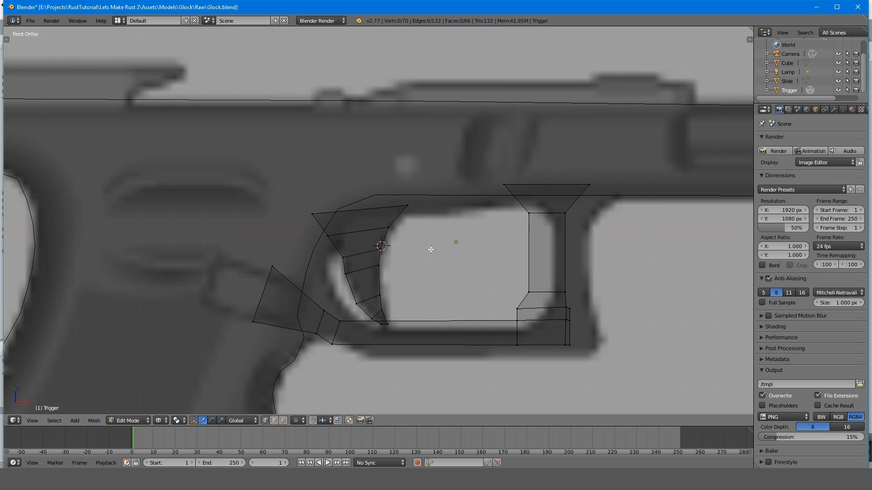
- In face select mode, select the whole linked trigger piece and narrow it along Y
middle_click_drag(431, 250, 350, 255)
key("a")
key("a")
key("ctrl+Tab")
key("3")
middle_click_drag(448, 218, 475, 200)
key("l")
key("s")
key("y")
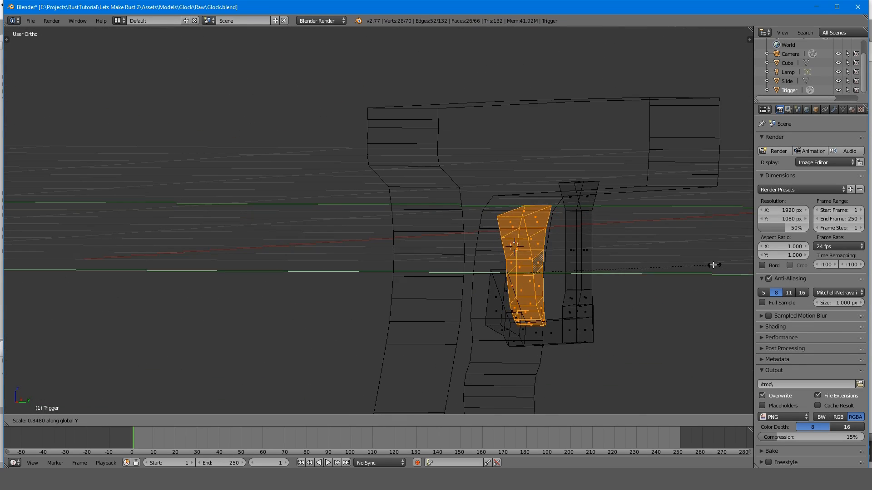
left_click(712, 265)
- Scale the trigger along Y once more to refine its thickness, and return to solid shading
middle_click_drag(713, 265, 575, 269)
key("s")
key("y")
left_click(658, 264)
scroll(582, 260, "down", 3)
key("z")
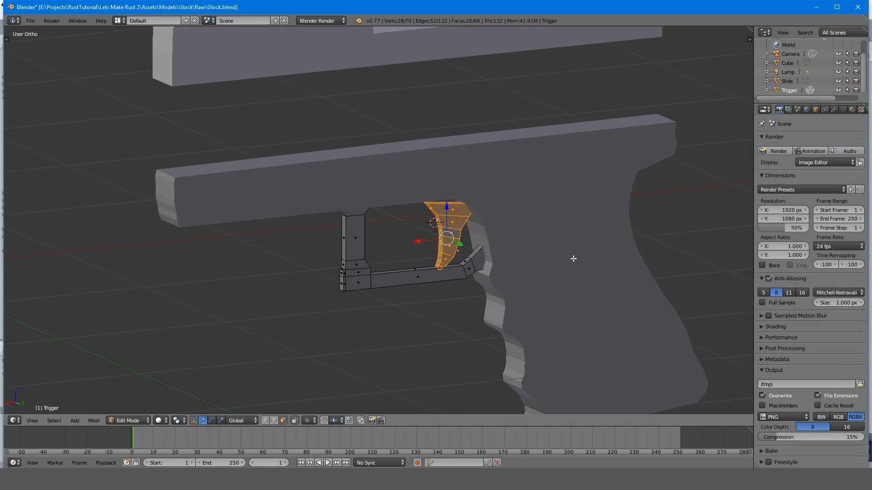
- Switch the Trigger mesh to vertex select mode with the guard in close view
scroll(509, 239, "up", 4)
middle_click_drag(509, 239, 505, 213)
right_click(515, 290)
middle_click_drag(516, 290, 490, 294)
key("ctrl+Tab")
left_click(518, 285)
- Select the whole linked trigger guard piece for inspection from both sides and clear the selection
right_click(380, 295)
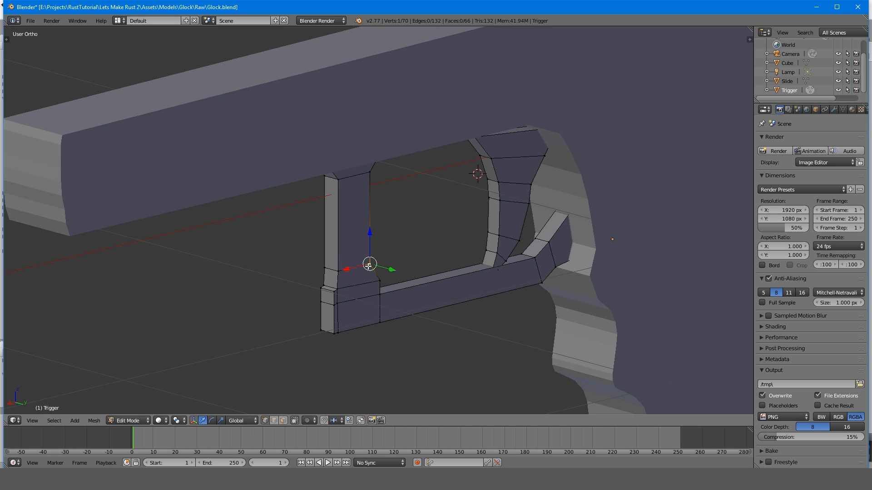
middle_click_drag(354, 191, 521, 214)
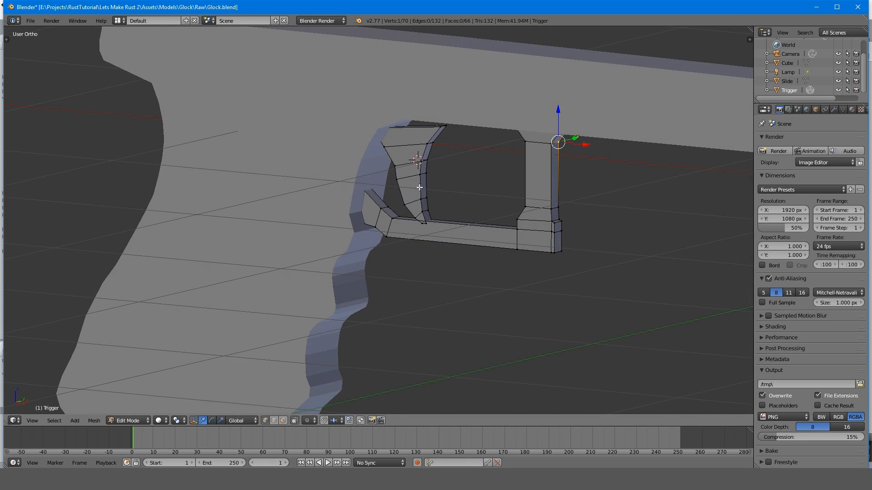
middle_click_drag(419, 187, 568, 237)
key("ctrl+l")
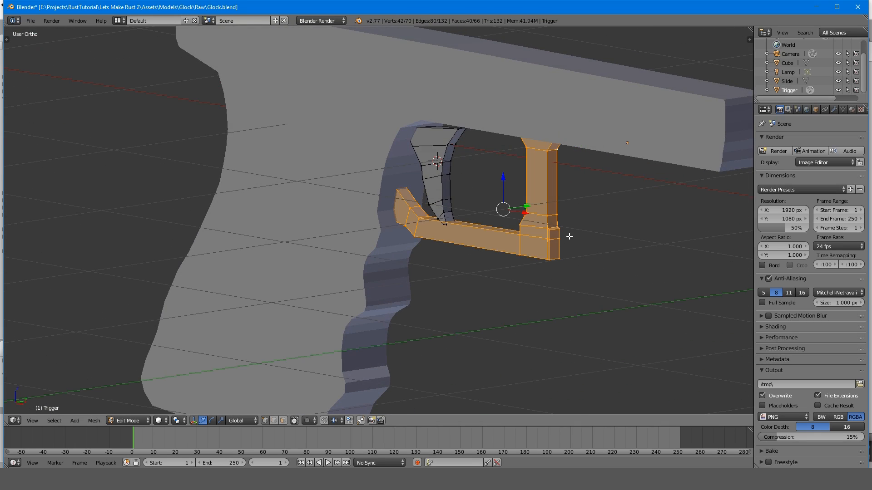
middle_click_drag(460, 217, 316, 231)
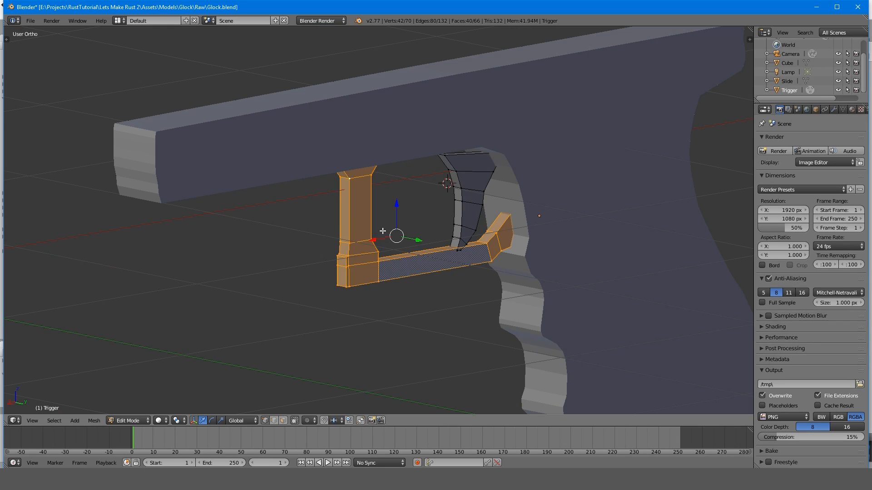
middle_click_drag(361, 254, 504, 247)
scroll(508, 245, "up", 5)
key("a")
- Select the whole linked trigger piece and reposition it along Z and X within the guard opening
middle_click_drag(447, 164, 398, 186, "shift")
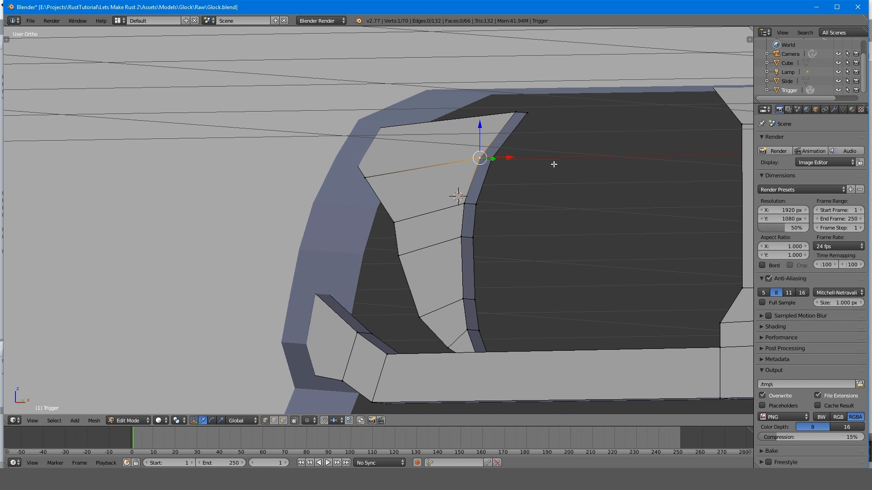
key("ctrl+l")
scroll(544, 169, "down", 5)
middle_click_drag(480, 175, 570, 222)
key("g")
key("z")
left_click(524, 212)
key("g")
key("x")
left_click(558, 220)
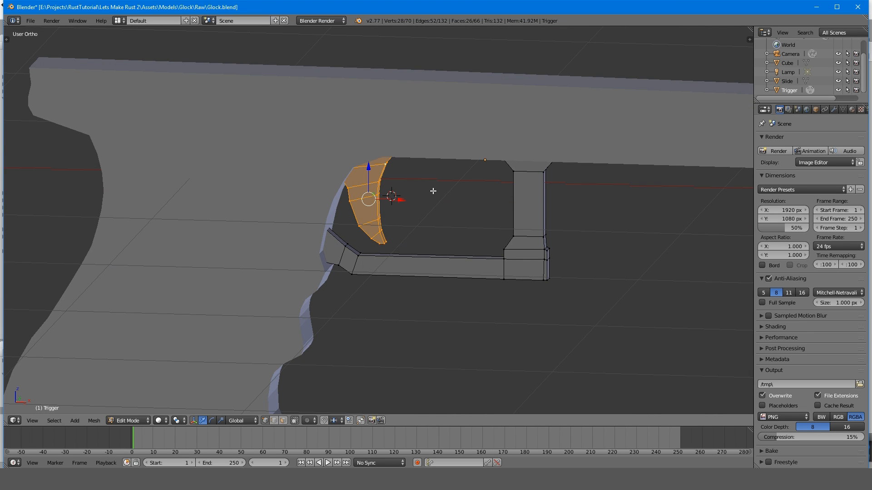
- Adjust the trigger's height along Z so its tip meets the guard, and return to object mode
key("g")
left_click(435, 203)
key("g")
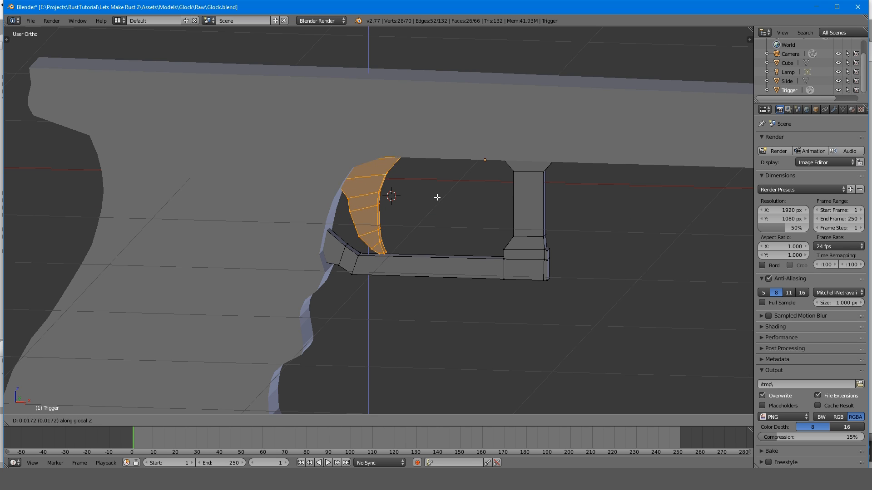
left_click(437, 197)
key("Tab")
- Save Glock.blend over the existing file
scroll(457, 196, "down", 8)
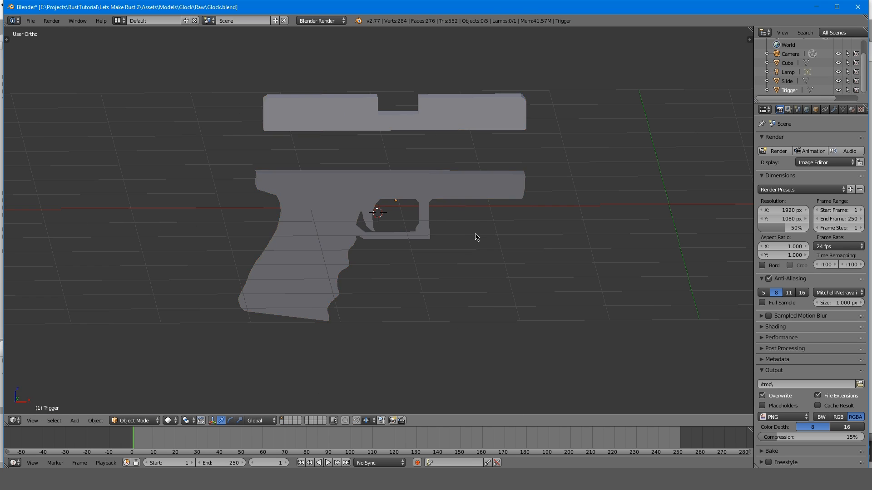
key("ctrl+s")
left_click(472, 237)
middle_click_drag(472, 237, 398, 115)
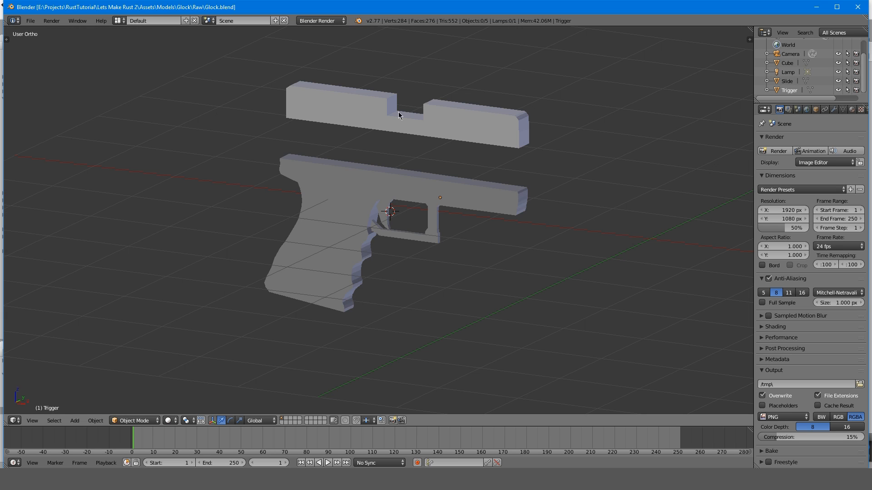
- Set the render engine to Cycles Render and preview the pistol in rendered shading before returning to solid
left_click(327, 21)
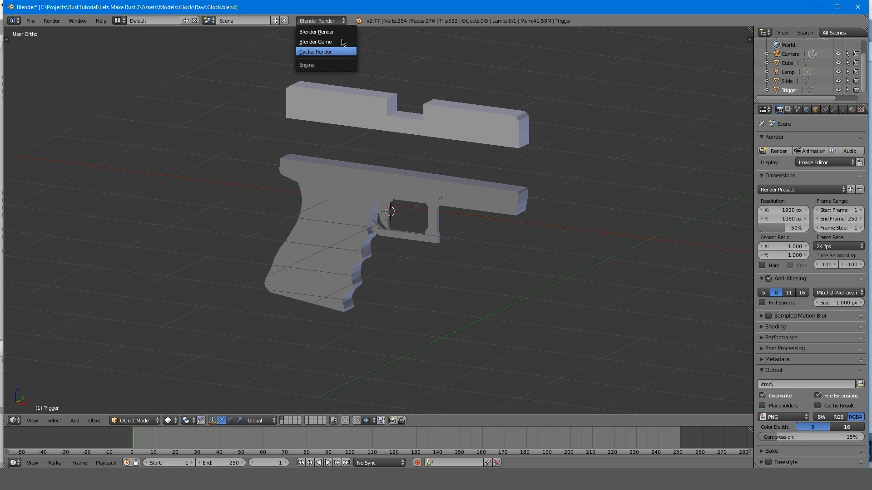
left_click(336, 52)
key("shift+z")
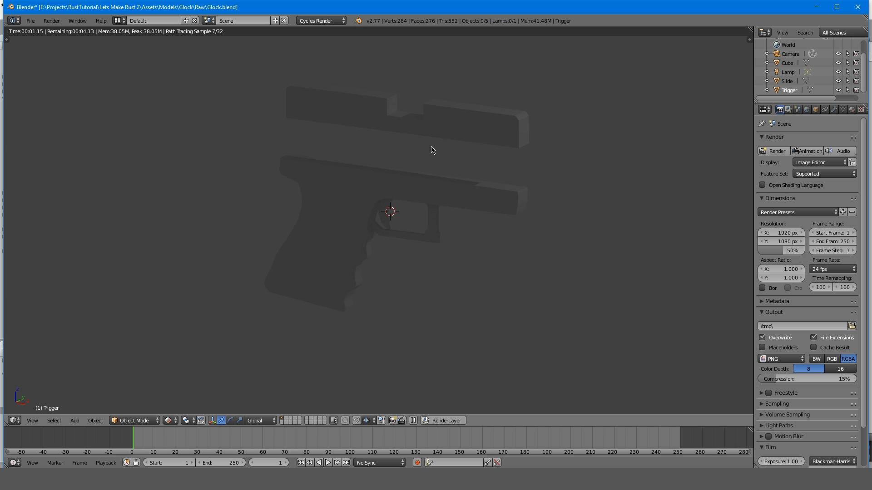
key("shift+z")
- Lower the slide along Z onto the frame and deselect it
right_click(427, 127)
key("g")
key("z")
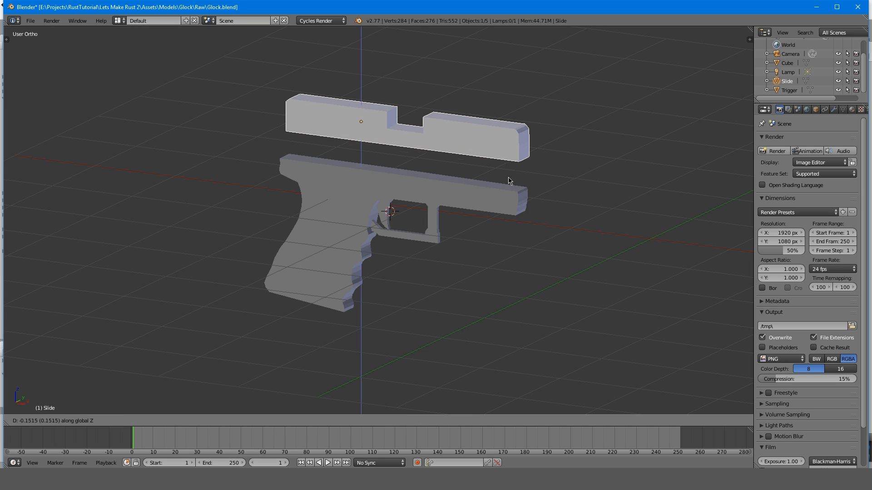
left_click(505, 213)
middle_click_drag(458, 207, 517, 206)
key("Tab")
key("a")
key("Tab")
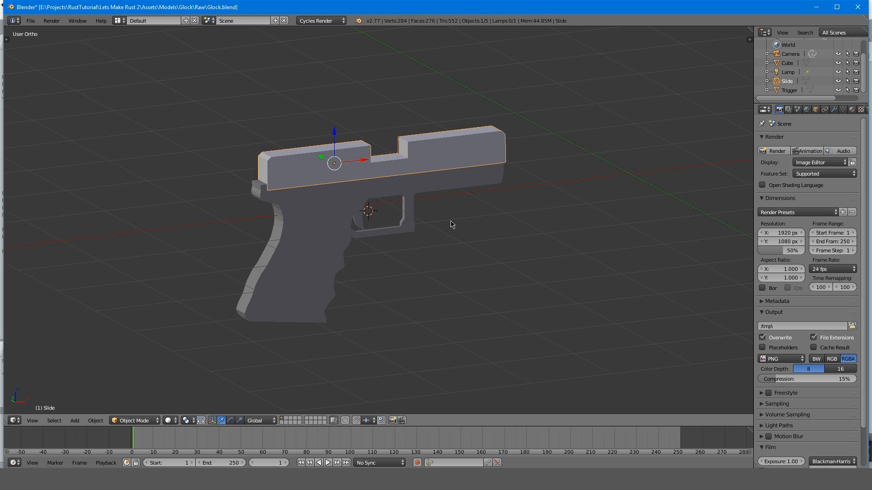
key("a")
- Examine the assembled pistol in wireframe and solid shading from near and far
key("z")
scroll(451, 223, "down", 5)
key("z")
scroll(409, 220, "up", 5)
middle_click_drag(450, 223, 390, 235)
key("z")
scroll(409, 223, "down", 5)
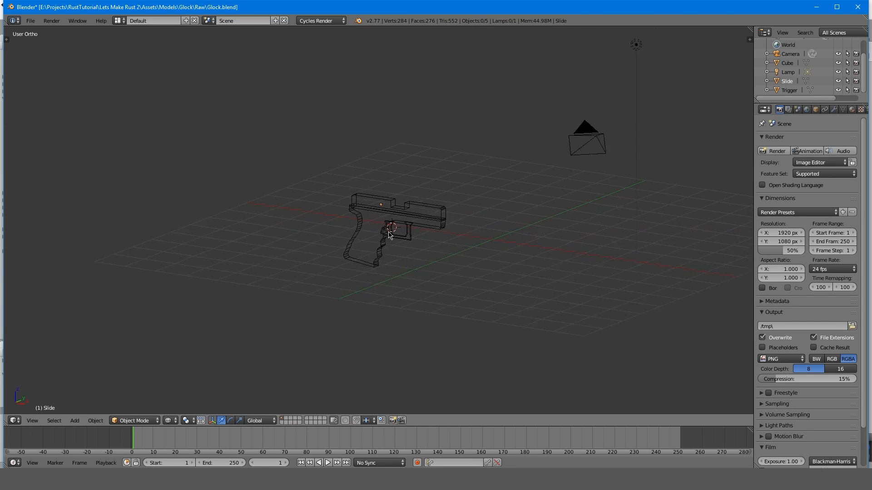
scroll(390, 235, "up", 5)
key("z")
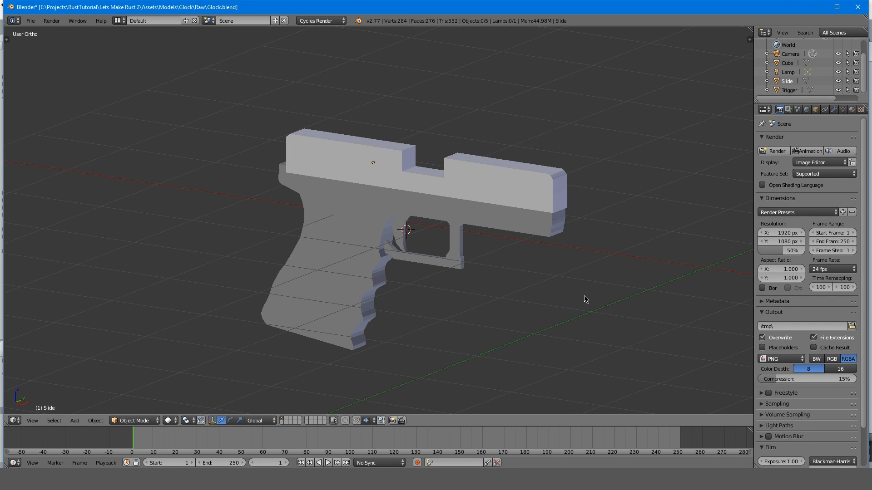
key("z")
key("z")
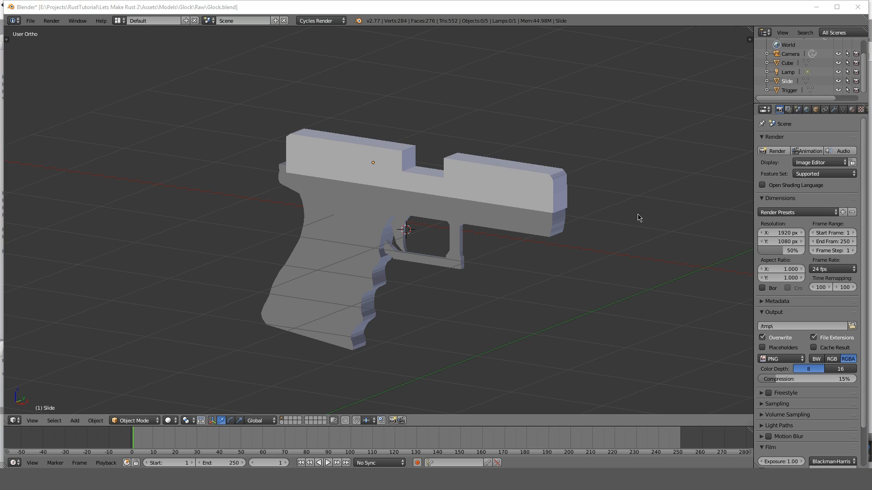
- Open the Trigger object in edit mode with face selection
middle_click_drag(638, 216, 486, 221)
scroll(548, 260, "up", 5)
key("Tab")
key("Tab")
right_click(504, 273)
key("Tab")
key("ctrl+Tab")
left_click(500, 287)
- Select the three side faces of the block at the trigger guard's lower front corner
key("c")
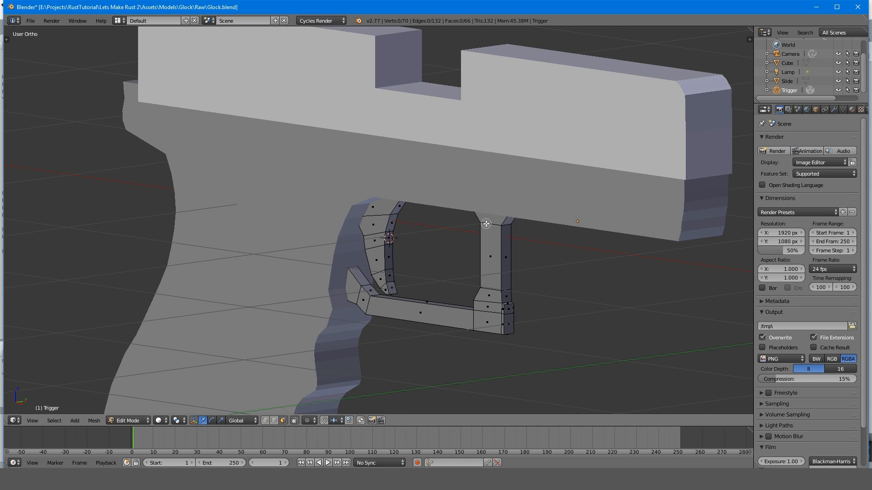
key("Escape")
middle_click_drag(489, 255, 477, 293)
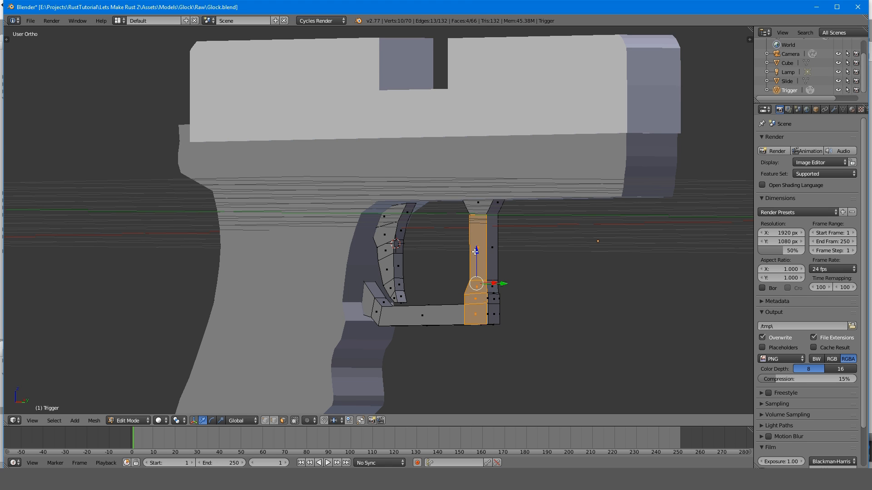
mouse_move(504, 247)
middle_mouse_down()
mouse_move(472, 253)
mouse_move(513, 259)
middle_mouse_up()
scroll(574, 312, "up", 3)
middle_click_drag(633, 336, 560, 253, "shift")
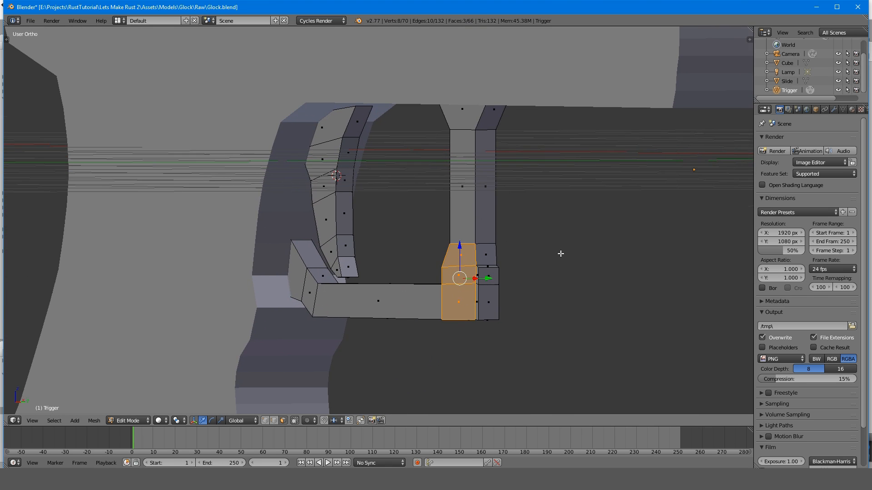
scroll(568, 257, "up", 1)
middle_click_drag(631, 264, 627, 296)
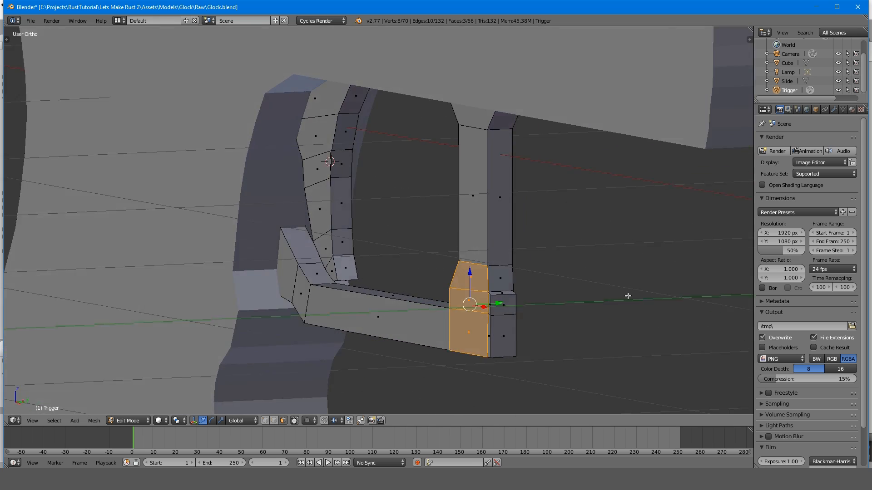
- Extrude the selected corner block faces by -0.005 along Y
key("e")
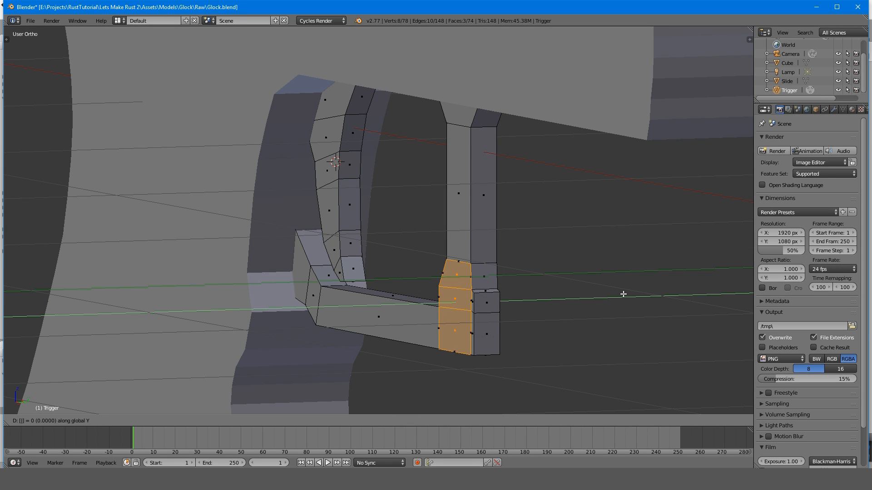
type("025")
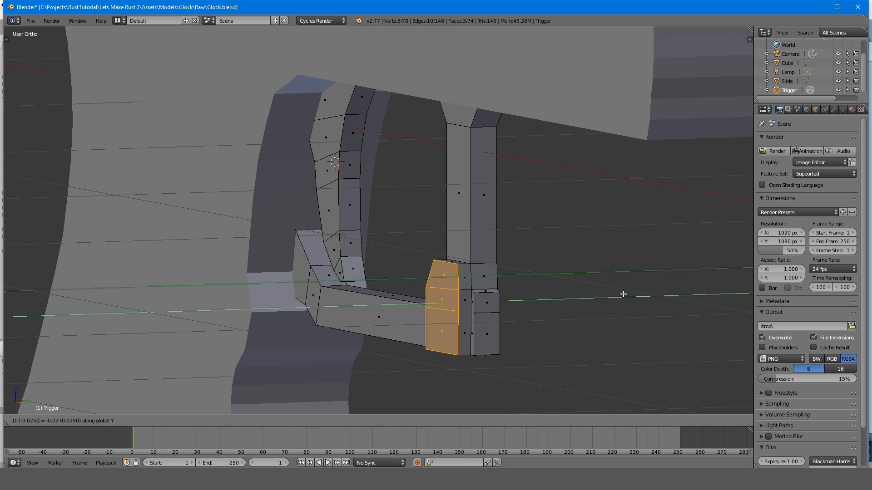
key("BackSpace")
key("BackSpace")
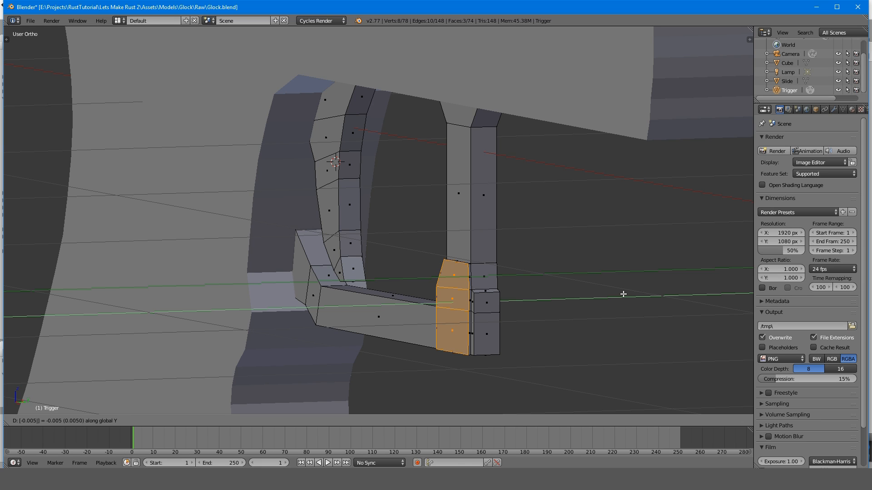
key("Return")
- Select the matching three faces on the opposite side of the trigger guard's corner block and extrude them along Y
middle_click_drag(627, 292, 270, 282)
right_click(275, 319, "shift")
middle_click_drag(275, 320, 310, 327)
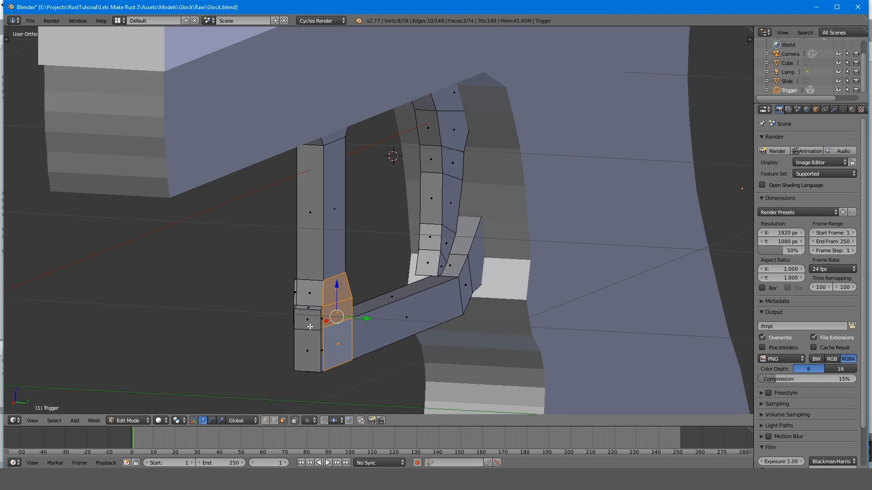
key("e")
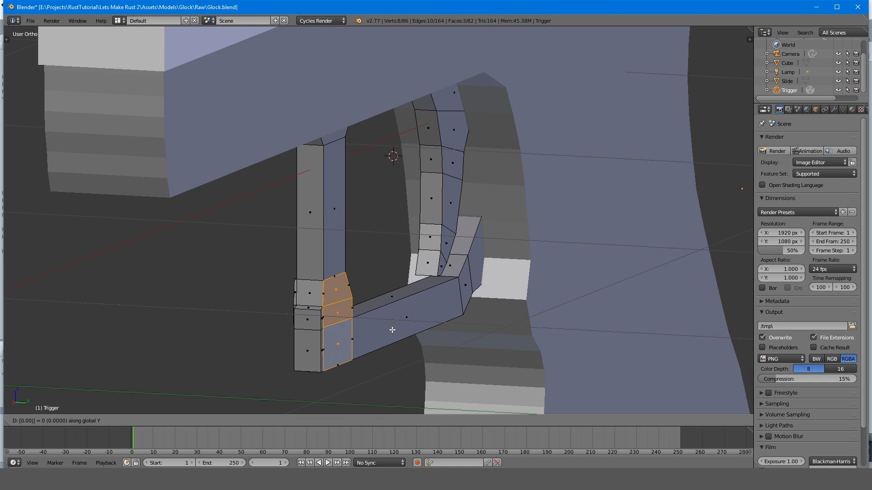
left_click(392, 330)
- Deselect the trigger mesh and save over Glock.blend
key("Tab")
middle_click_drag(385, 328, 520, 325)
key("Tab")
key("a")
key("ctrl+s")
left_click(517, 323)
scroll(362, 298, "down", 3)
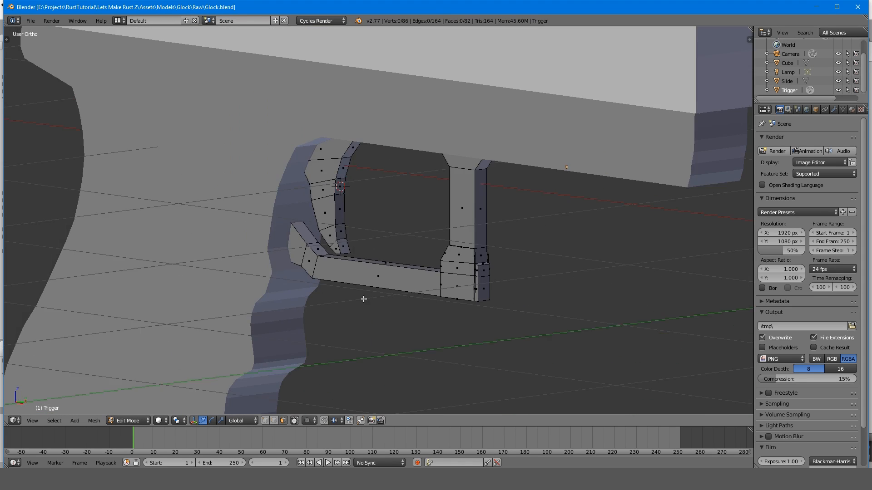
- Examine the trigger and guard up close and compare the pistol's front view with the reference image
middle_click_drag(320, 274, 303, 226)
scroll(316, 237, "up", 4)
middle_click_drag(324, 239, 380, 259, "shift")
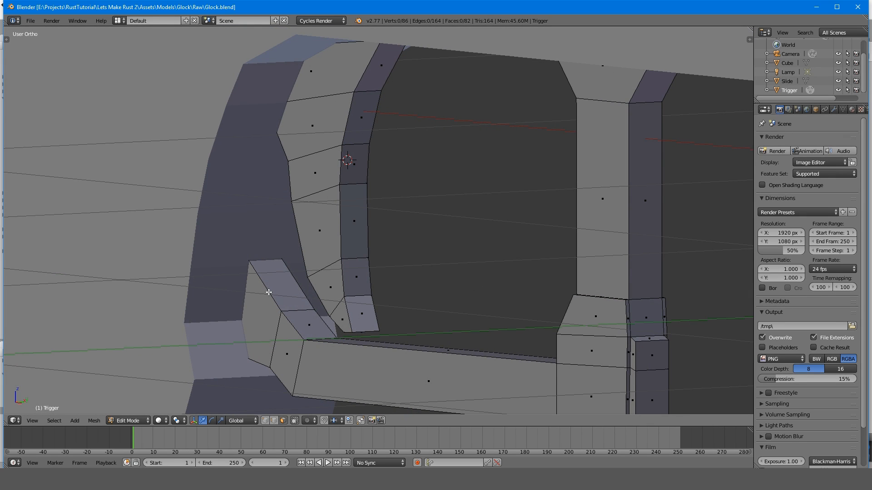
key("KP_1")
key("KP_5")
key("z")
key("KP_5")
key("z")
key("KP_5")
key("KP_5")
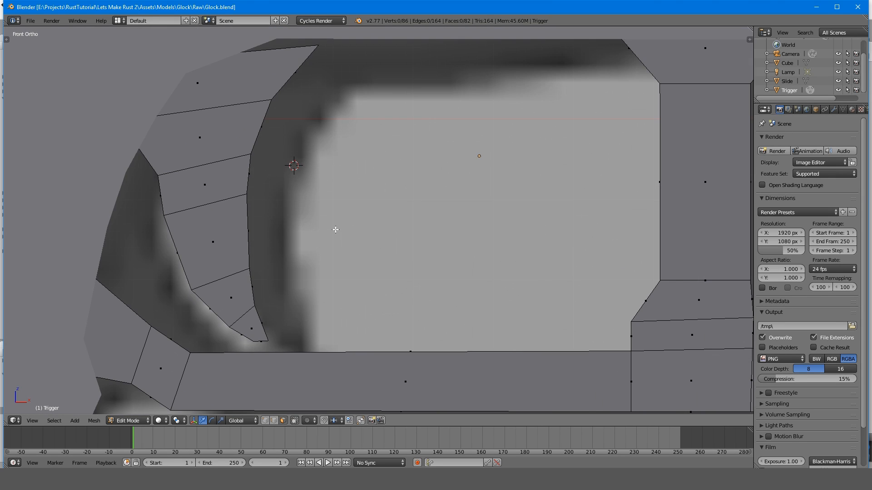
scroll(328, 230, "down", 13)
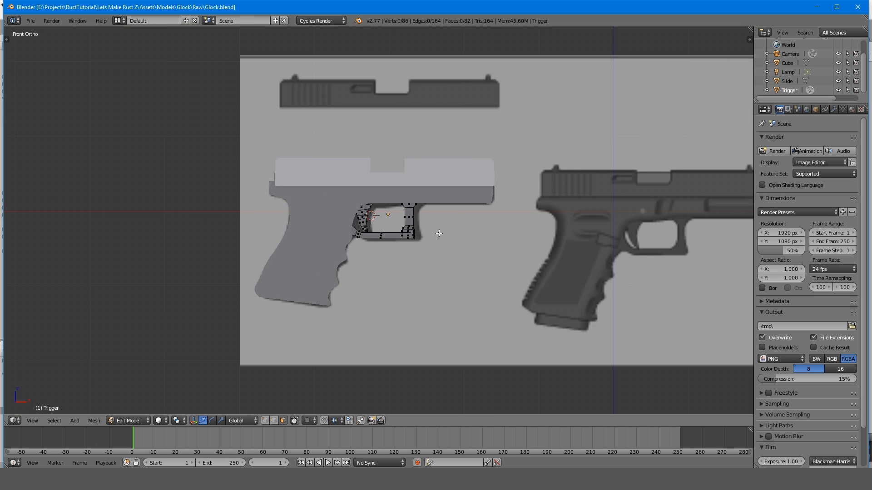
middle_click_drag(620, 226, 483, 223, "shift")
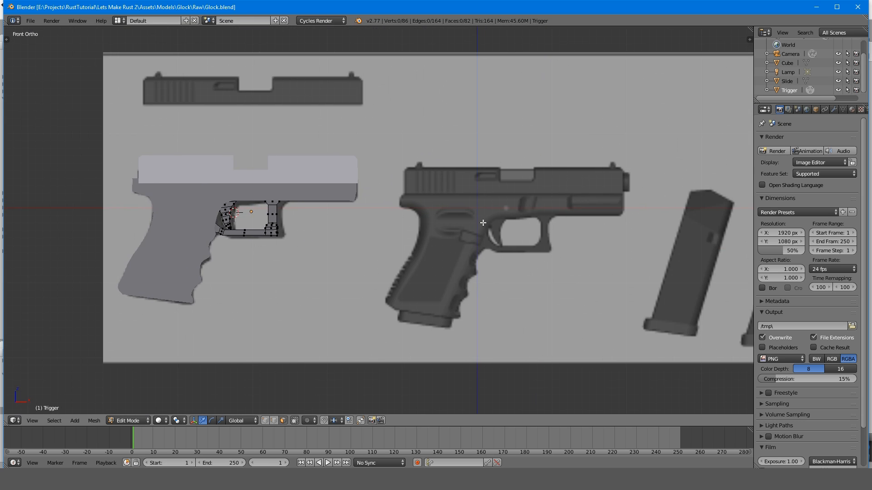
scroll(483, 223, "up", 4)
middle_click_drag(619, 266, 650, 244, "shift")
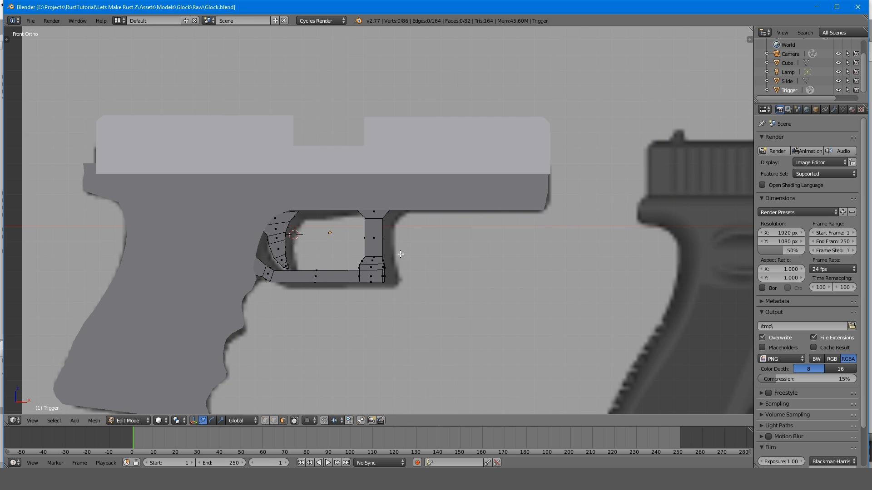
- Select the six faces along the trigger's curved front and inset them as one strip
key("z")
mouse_move(400, 254)
middle_mouse_down()
mouse_move(342, 251)
mouse_move(327, 259)
middle_mouse_up()
key("KP_1")
key("KP_5")
mouse_move(390, 240)
middle_mouse_down()
mouse_move(365, 252)
mouse_move(296, 245)
mouse_move(331, 263)
mouse_move(347, 234)
mouse_move(371, 226)
middle_mouse_up()
scroll(365, 252, "up", 4)
key("z")
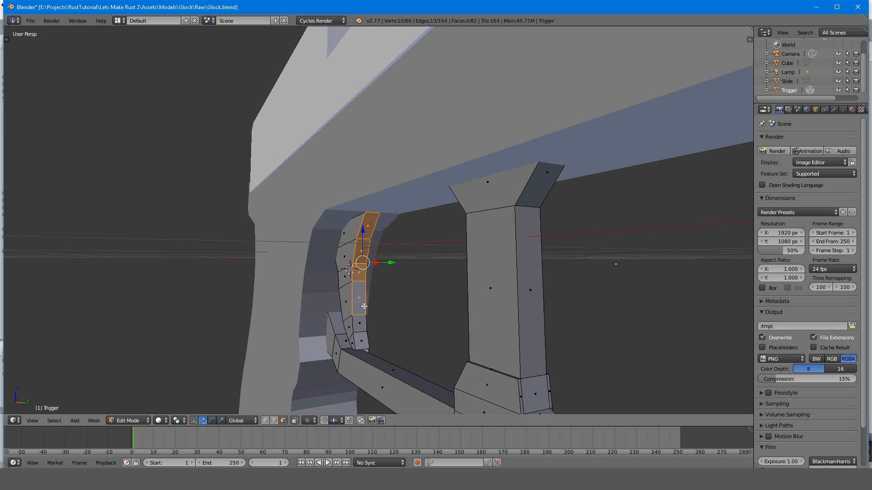
middle_click_drag(363, 342, 443, 300)
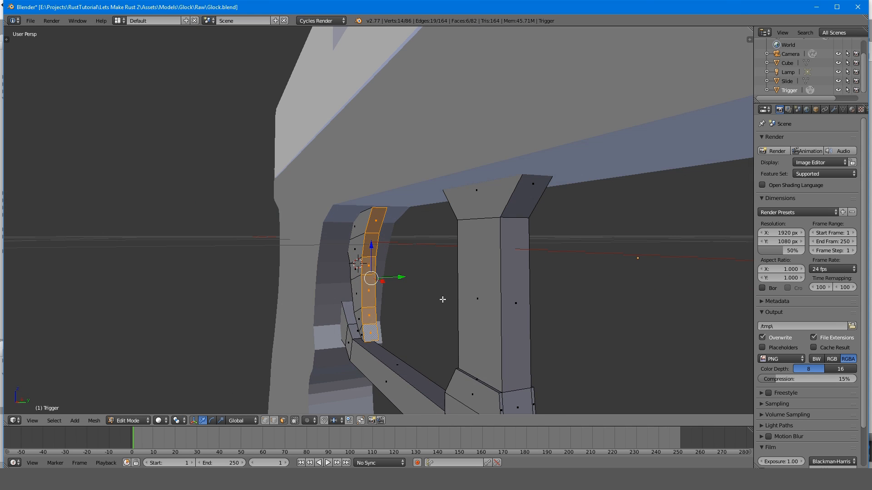
key("i")
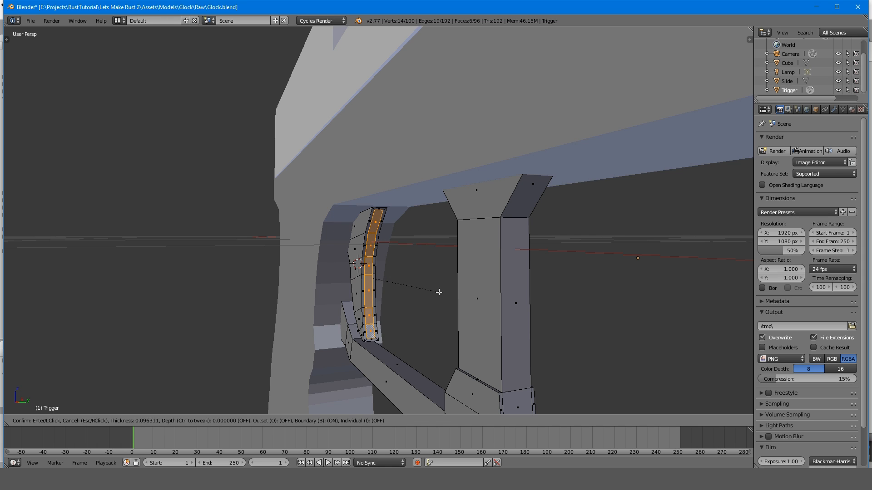
left_click(444, 292)
- Extrude the inset strip on the trigger's front and save over Glock.blend
middle_click_drag(387, 267, 314, 264)
key("e")
left_click(412, 285)
key("Tab")
key("ctrl+s")
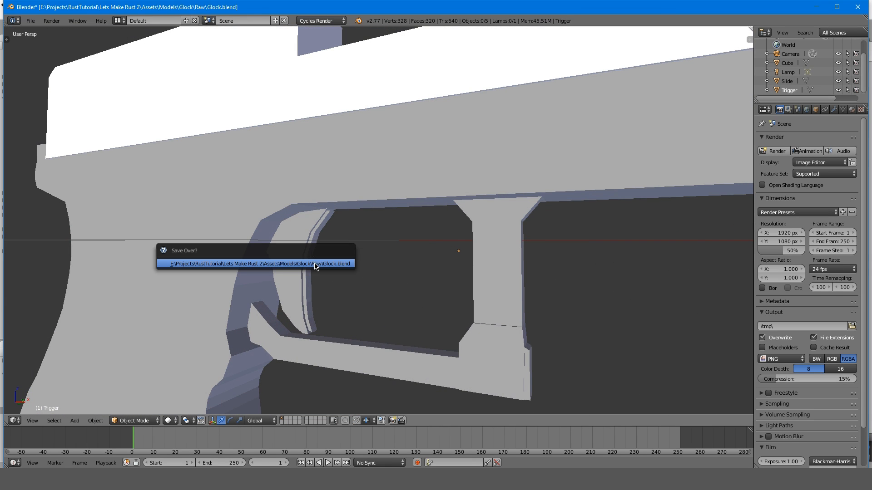
left_click(315, 265)
right_click(305, 264)
key("Tab")
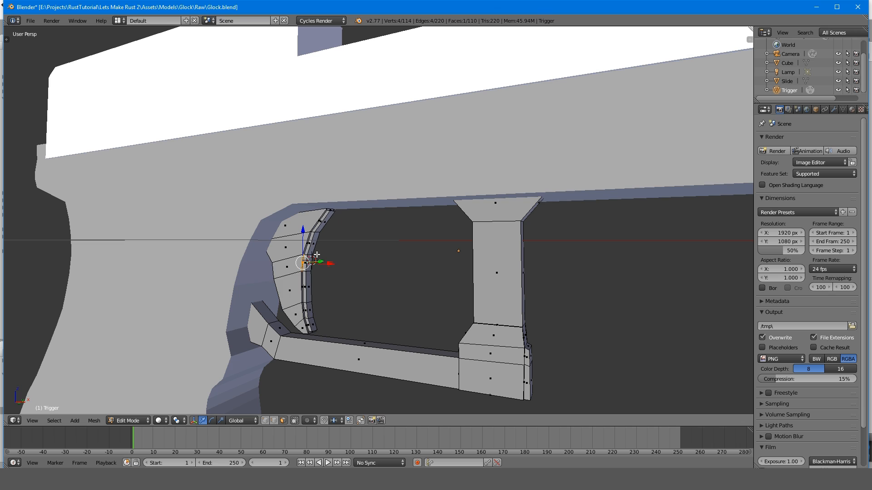
key("ctrl+l")
left_click_drag(302, 249, 296, 237)
left_click_drag(322, 267, 319, 267)
key("ctrl+z")
- Leave the Trigger object's edit mode, clear the selection and save the file
middle_click_drag(321, 267, 443, 206)
key("Tab")
key("a")
key("a")
scroll(353, 265, "down", 5)
key("ctrl+s")
- Open the pistol's frame object in edit mode over the reference image in front wireframe view
middle_click_drag(373, 126, 382, 272)
scroll(280, 191, "down", 5)
scroll(271, 190, "up", 5)
key("KP_1")
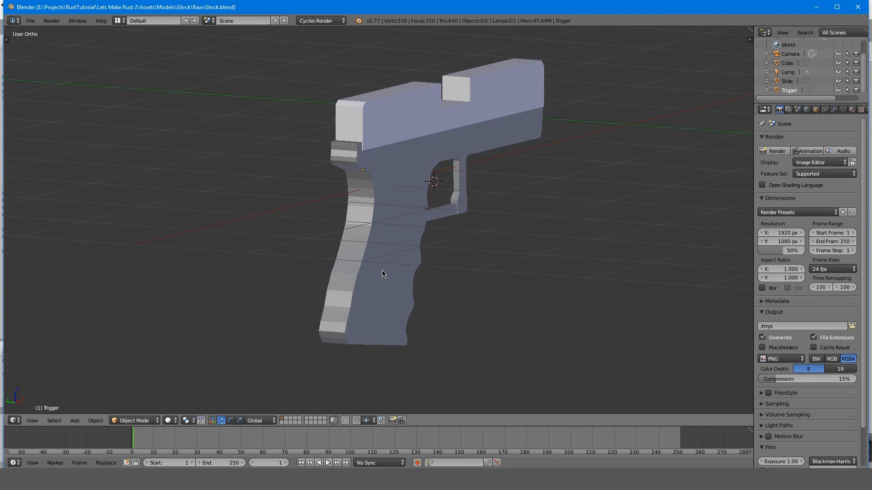
key("KP_5")
key("z")
key("Tab")
scroll(351, 226, "up", 5)
key("Tab")
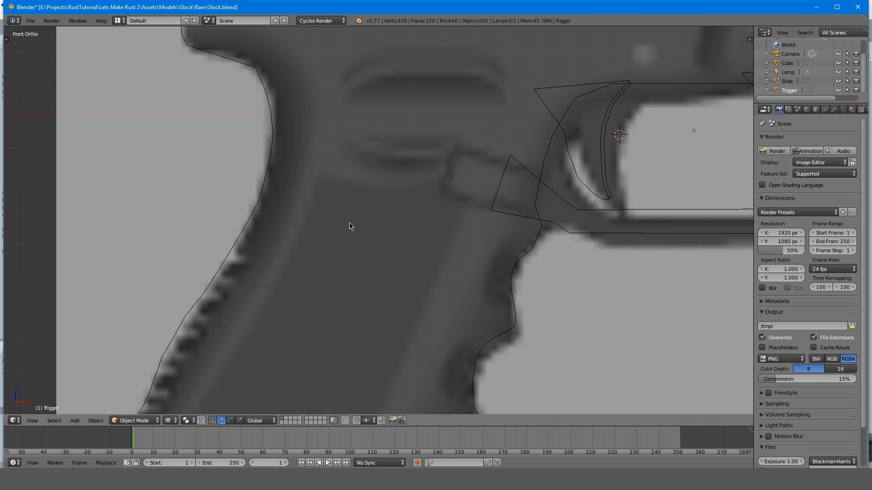
key("Tab")
scroll(350, 223, "down", 5)
key("Tab")
right_click(334, 186)
key("Tab")
scroll(345, 225, "up", 4)
scroll(345, 224, "up", 1)
middle_click_drag(333, 243, 448, 263, "shift")
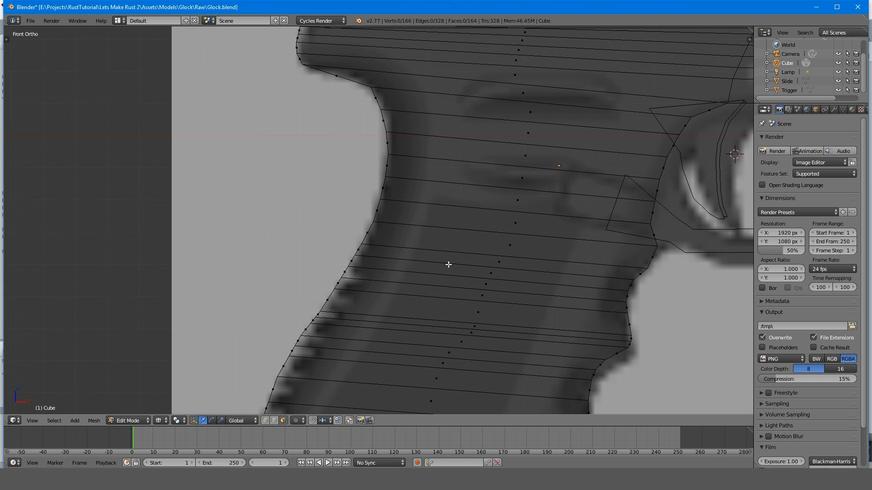
- Rename the Cube object as Body
scroll(448, 263, "down", 3)
double_click(793, 61)
type("Body")
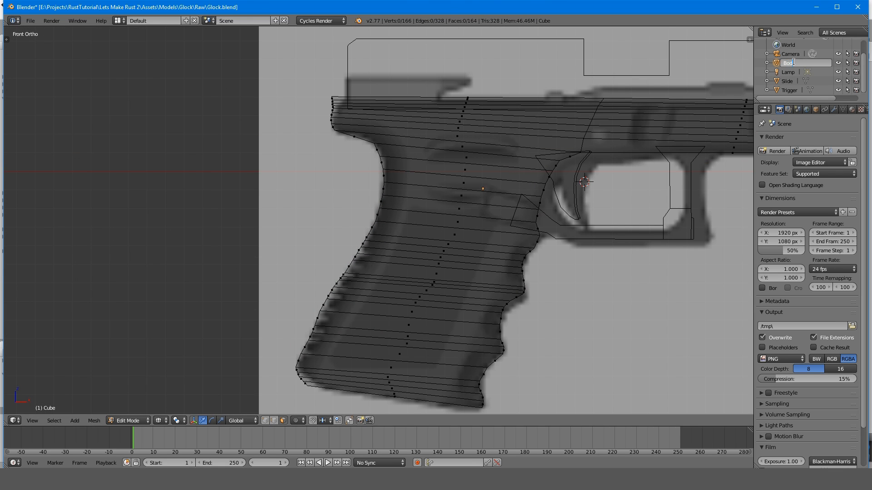
key("Return")
- Add a lengthwise loop cut through the Body in edge mode and slide it to about -0.896, near the grip's back edge
middle_click_drag(467, 188, 445, 168, "shift")
key("ctrl+Tab")
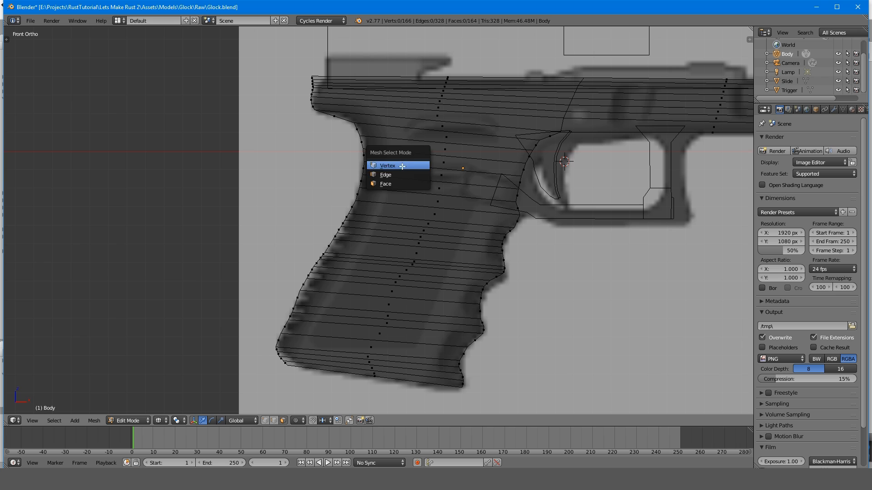
left_click(399, 178)
middle_click_drag(370, 200, 399, 189, "shift")
key("ctrl+Tab")
left_click(390, 198)
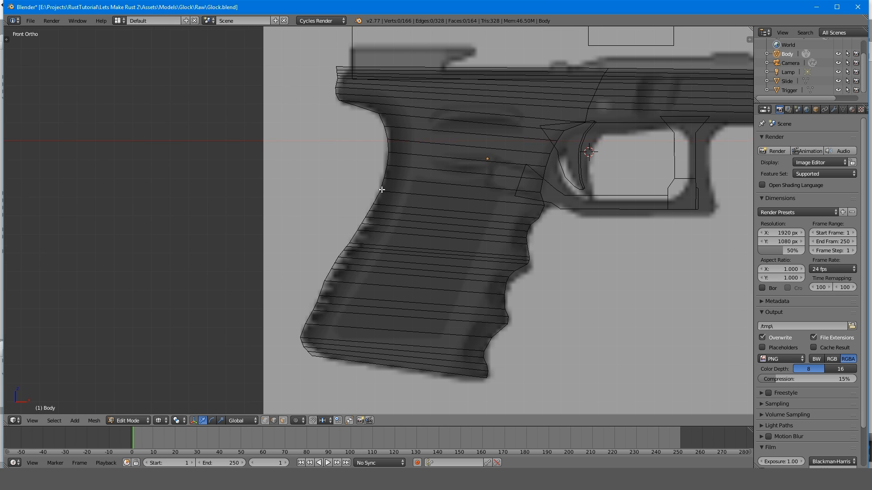
scroll(360, 250, "down", 2)
key("ctrl+r")
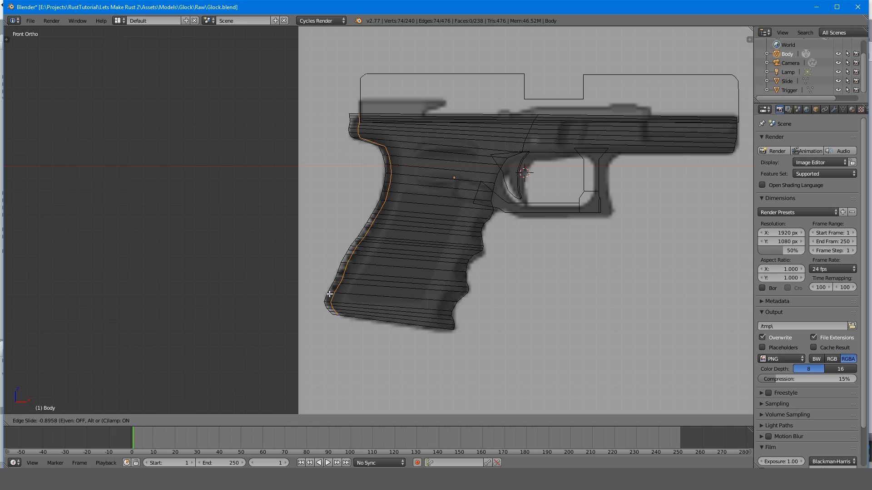
left_click(330, 294)
- Examine the new edge loop along the grip's back in wireframe and solid shading
key("z")
middle_click_drag(328, 272, 356, 262)
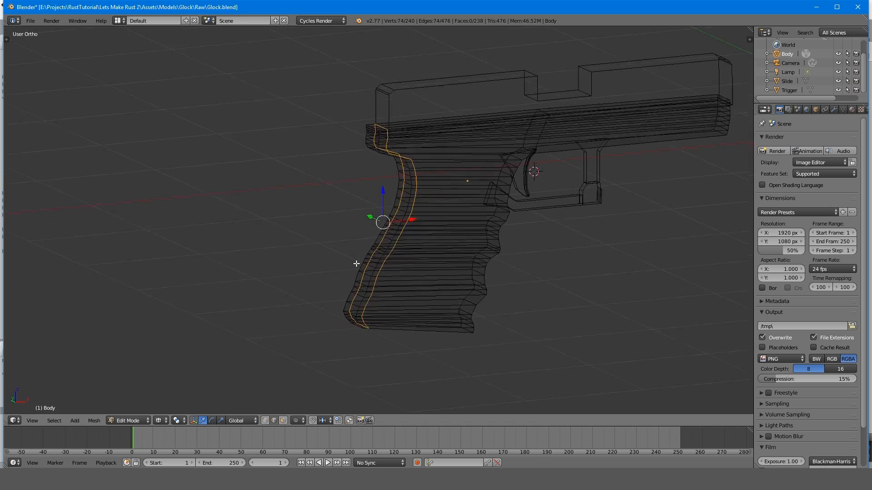
scroll(458, 288, "up", 6)
key("z")
scroll(454, 286, "down", 4)
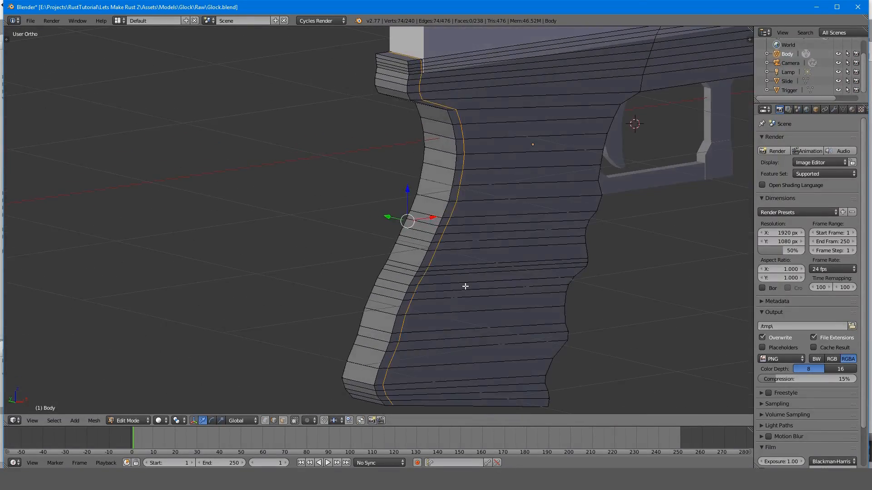
mouse_move(463, 288)
middle_mouse_down()
mouse_move(492, 280)
mouse_move(415, 279)
mouse_move(423, 271)
middle_mouse_up()
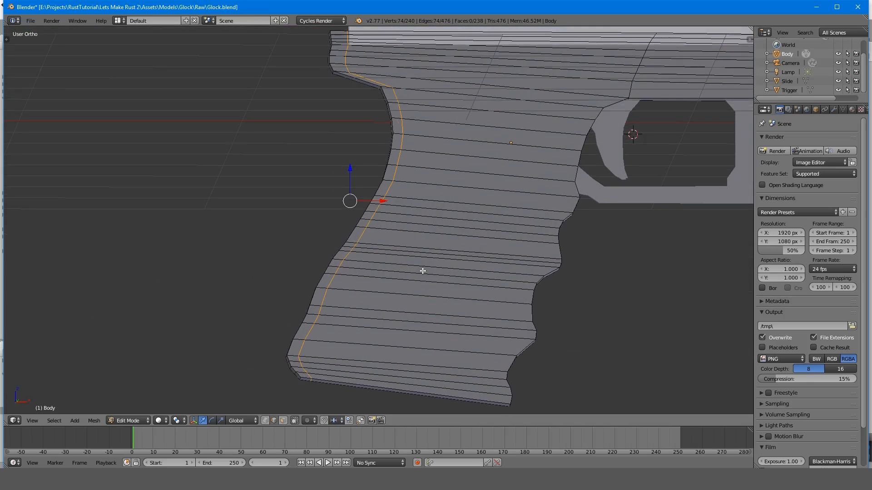
key("z")
key("z")
key("ctrl+Tab")
left_click(346, 187)
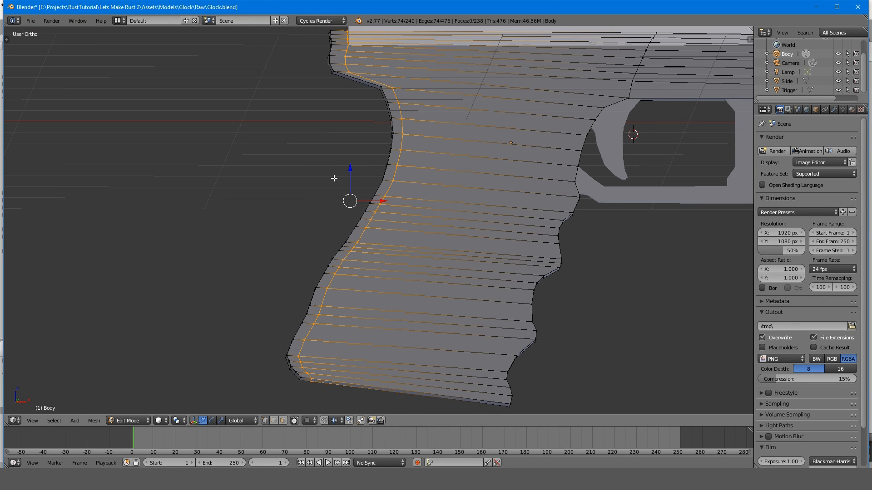
middle_click_drag(335, 174, 364, 185, "shift")
middle_click_drag(415, 177, 419, 194, "shift")
key("z")
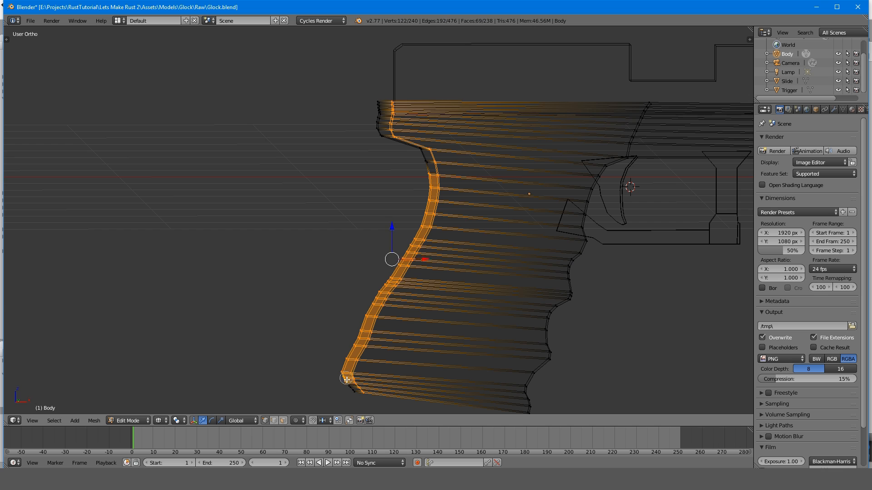
key("z")
mouse_move(341, 304)
middle_mouse_down()
mouse_move(381, 319)
mouse_move(356, 276)
middle_mouse_up()
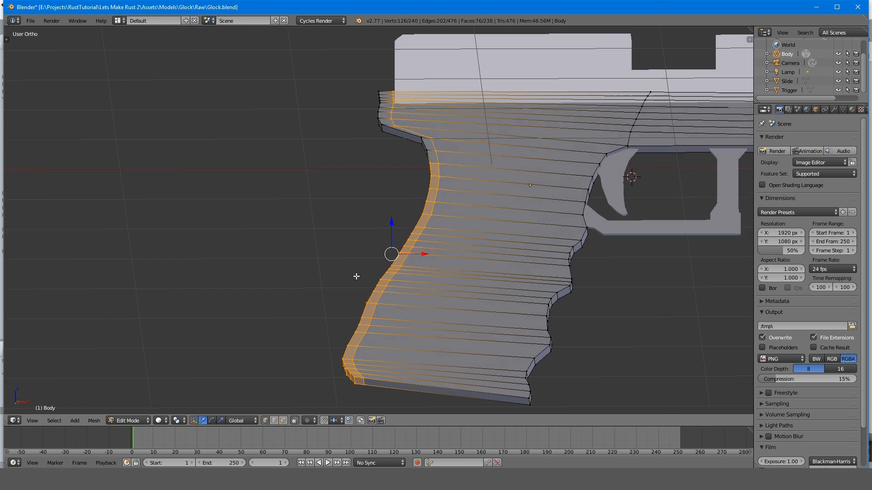
middle_click_drag(413, 212, 416, 228)
key("z")
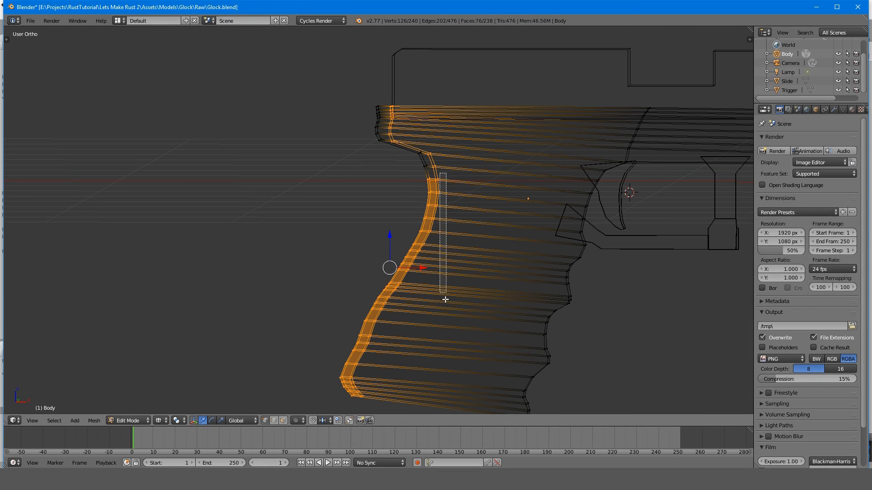
left_click_drag(445, 300, 428, 338)
middle_click_drag(436, 344, 435, 342)
middle_click_drag(450, 288, 501, 185, "shift")
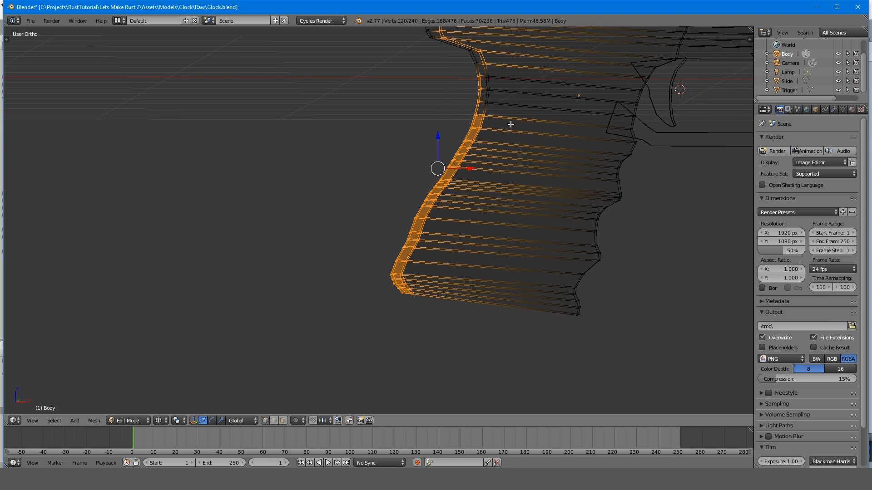
key("b")
mouse_move(504, 111)
middle_mouse_down()
mouse_move(476, 151)
mouse_move(491, 161)
mouse_move(512, 156)
mouse_move(500, 140)
middle_mouse_up()
key("z")
key("a")
- Select the strip of faces down the back of the grip in face mode
key("ctrl+Tab")
left_click(490, 177)
key("c")
left_click_drag(477, 111, 460, 193)
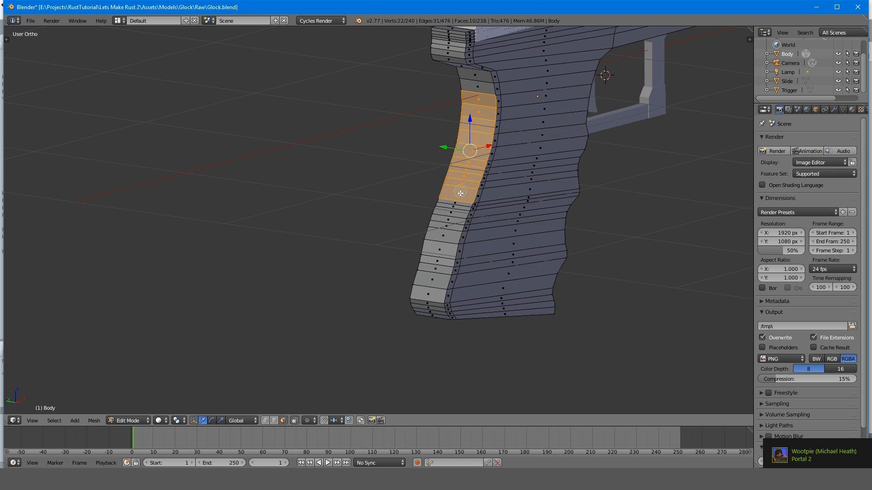
middle_click_drag(492, 243, 466, 141)
- Narrow the selected grip back faces by scaling along Y, and inset them
key("s")
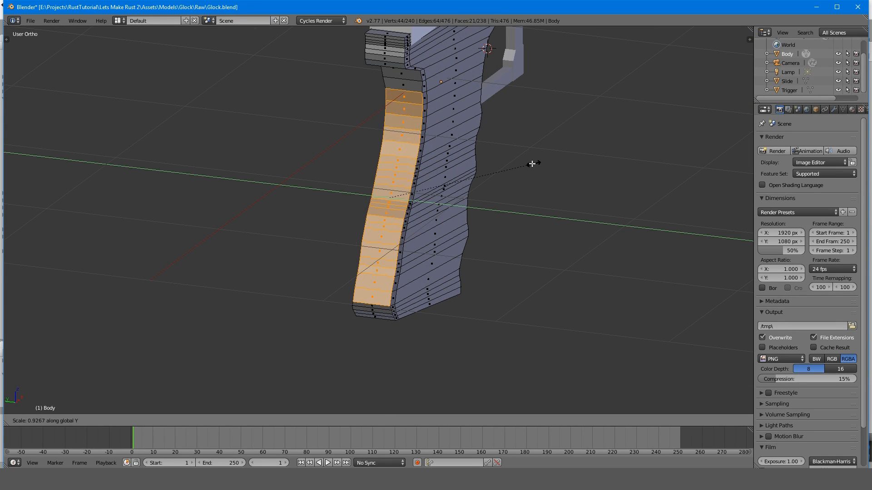
left_click(485, 170)
scroll(476, 165, "up", 4)
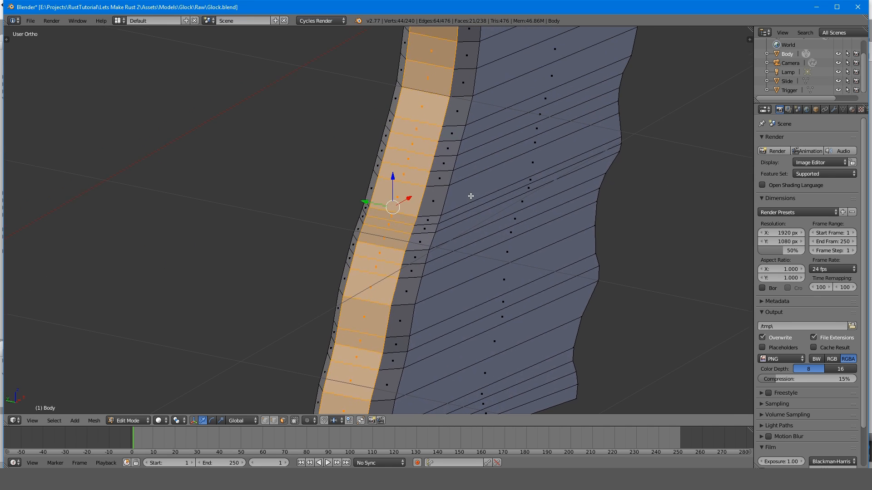
key("i")
left_click(492, 212)
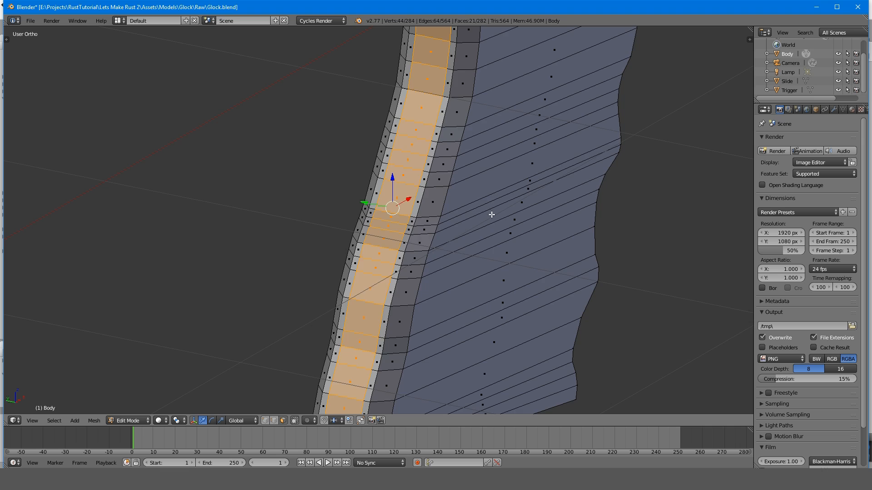
- Move the inset grip back faces along X and rescale them to shape the backstrap
middle_click_drag(492, 212, 428, 223)
key("g")
key("x")
left_click(417, 206)
key("s")
left_click(576, 226)
- Leave the Body's edit mode with everything deselected and save over Glock.blend
key("Tab")
key("a")
scroll(513, 231, "down", 4)
key("a")
key("Tab")
key("Tab")
scroll(432, 224, "down", 5)
scroll(462, 224, "down", 3)
key("ctrl+s")
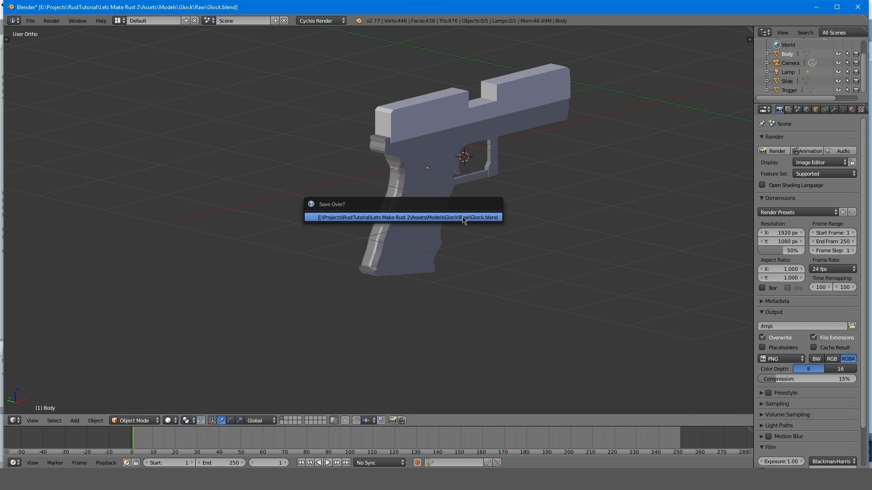
left_click(462, 218)
- Deselect the slide's faces and inspect the whole pistol in perspective from a distance
key("shift+z")
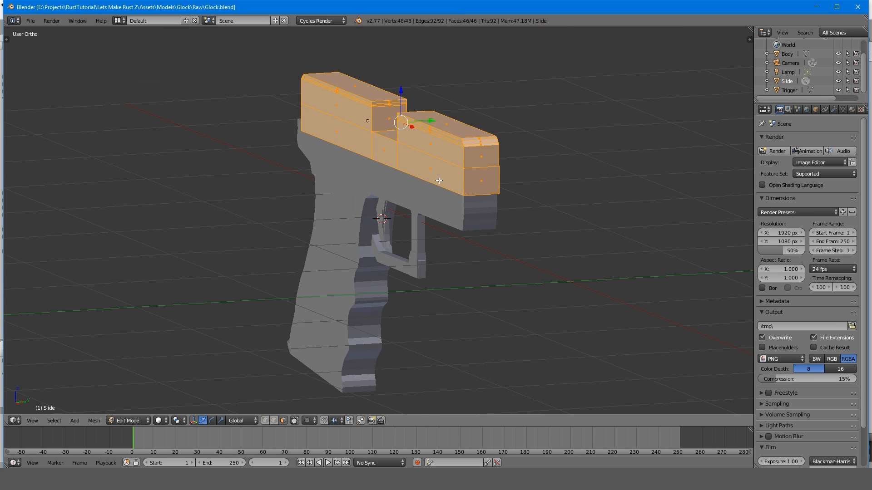
key("a")
middle_click_drag(408, 201, 395, 194)
key("KP_5")
scroll(392, 184, "down", 6)
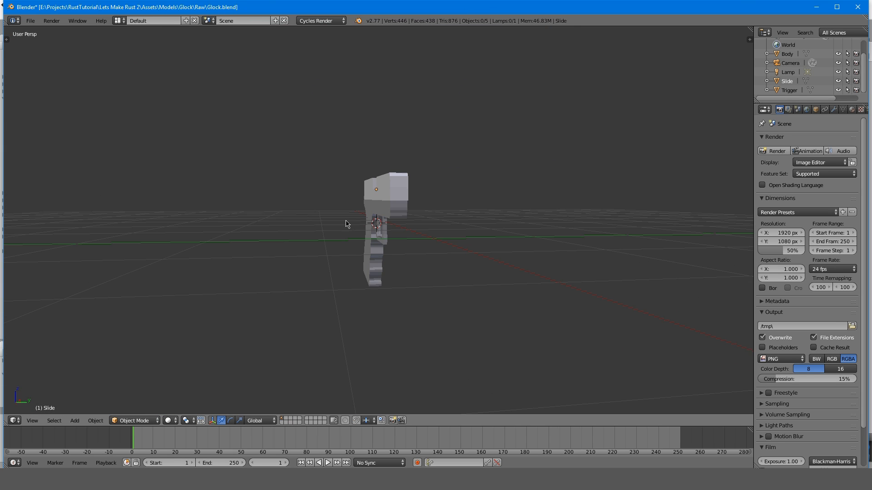
- Examine the slide's muzzle end and the front of the frame from several angles
middle_click_drag(346, 222, 339, 247, "shift")
middle_click_drag(340, 247, 378, 248)
scroll(377, 248, "up", 4)
middle_click_drag(457, 291, 300, 216)
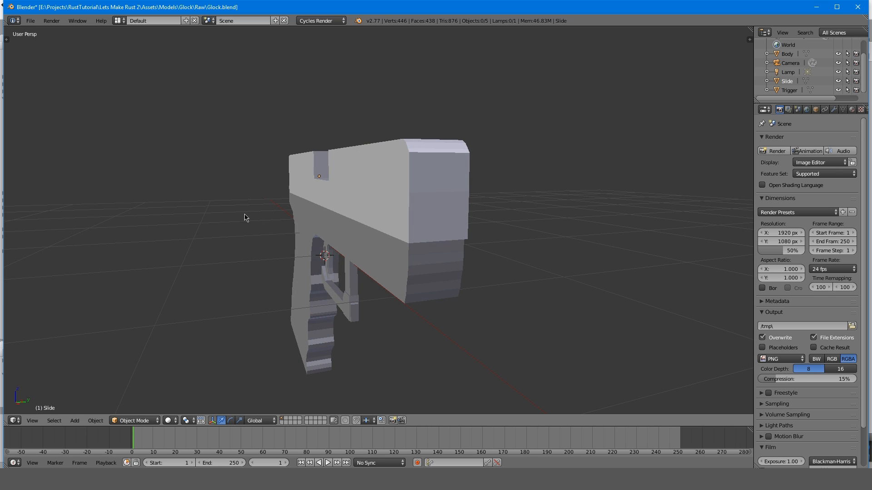
key("shift+a")
mouse_move(280, 205)
middle_click_drag(359, 156, 383, 141)
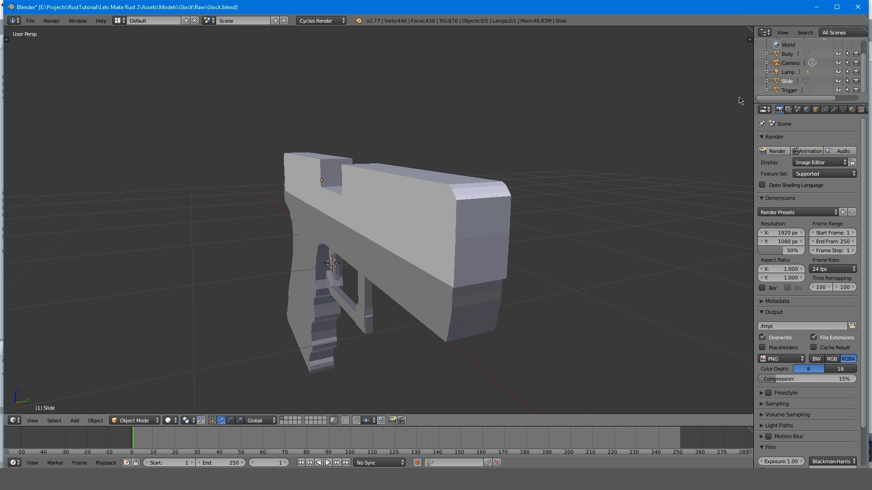
scroll(553, 215, "down", 3)
middle_click_drag(552, 215, 539, 197)
scroll(539, 197, "up", 3)
middle_click_drag(474, 193, 565, 194)
- Add a cylinder mesh and move it along X to stand in front of the pistol's muzzle
key("shift+a")
mouse_move(565, 194)
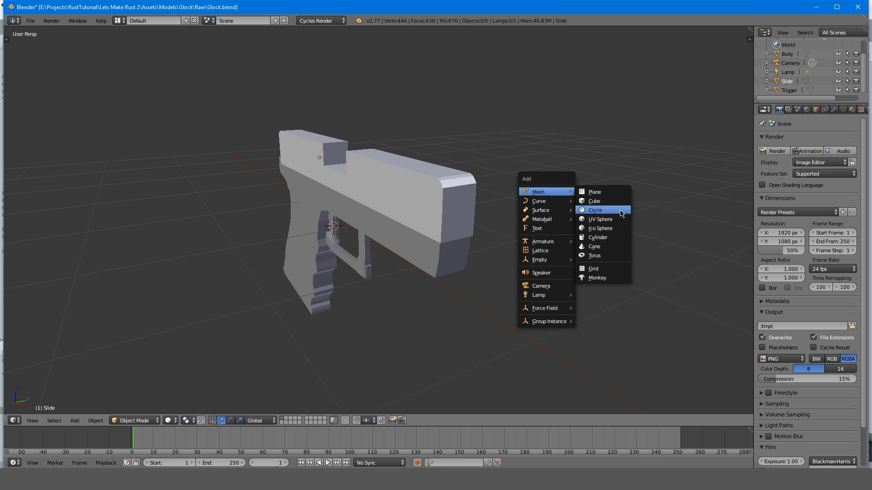
left_click(615, 243)
scroll(580, 236, "down", 5)
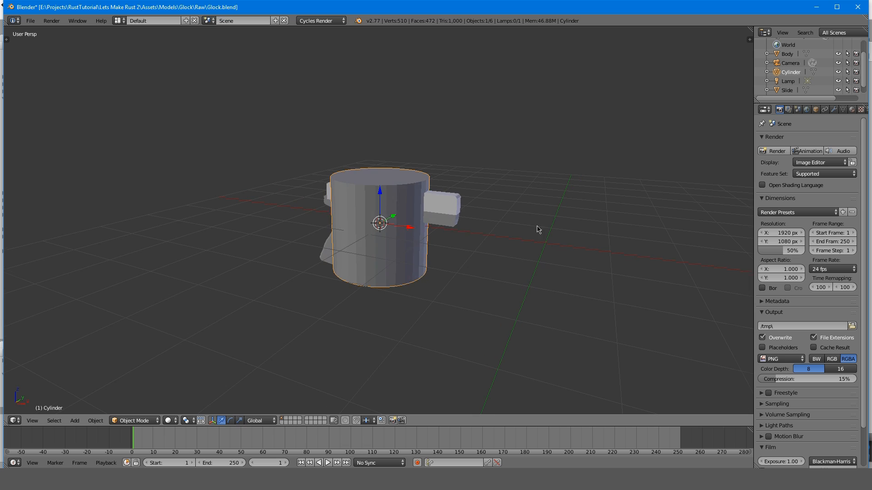
key("g")
key("x")
left_click(590, 242)
middle_click_drag(590, 241, 612, 229)
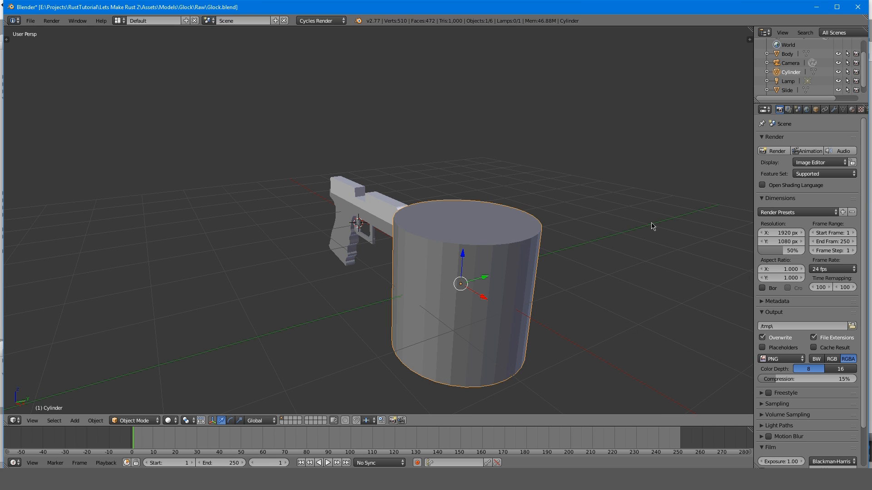
- Rotate the cylinder 90° about X and 90° about Z so it lies along the slide's length
type("rx90")
key("Return")
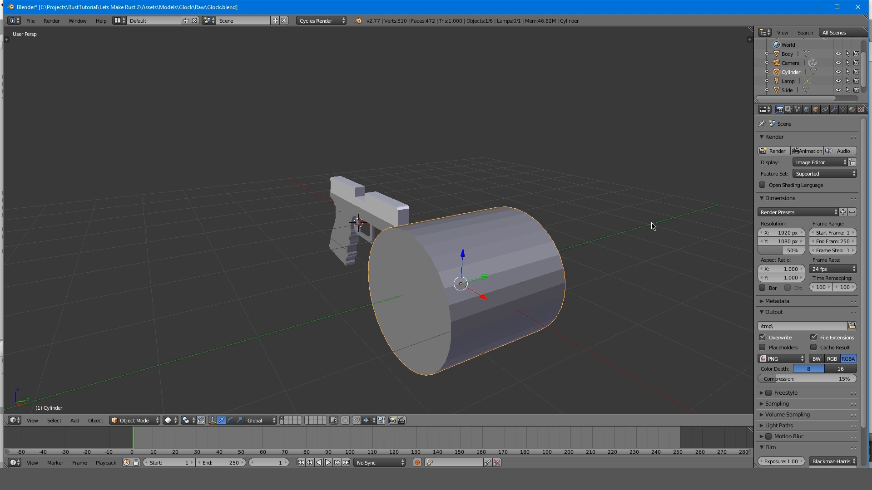
type("rz90")
key("Return")
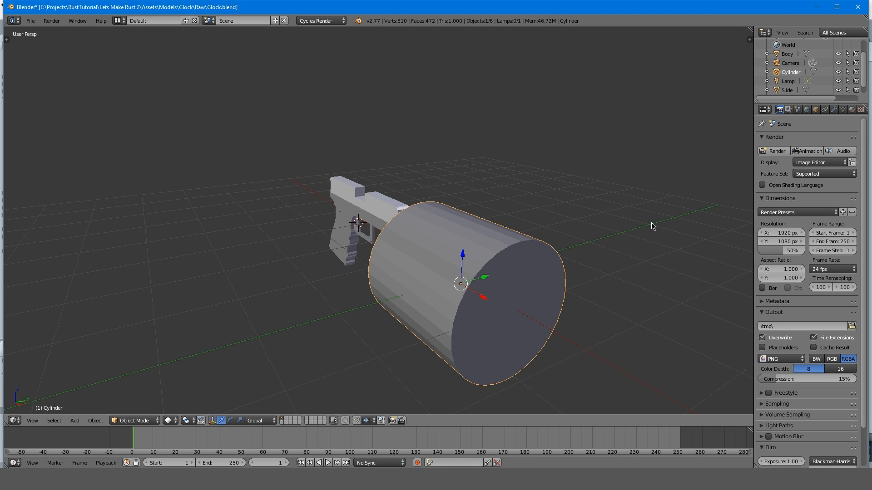
- Scale the cylinder down strongly in two passes and raise it to the slide's height
middle_click_drag(656, 224, 552, 261)
key("s")
left_click(363, 291)
middle_click_drag(363, 291, 469, 239)
key("s")
left_click(356, 241)
left_click_drag(285, 207, 283, 187)
- Shrink the cylinder further to roughly the diameter of a pistol barrel
scroll(302, 178, "up", 6)
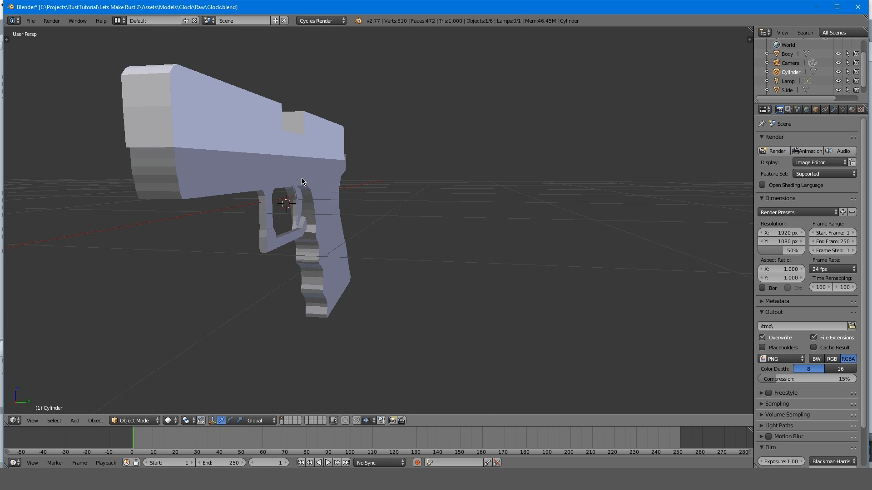
scroll(359, 218, "down", 2)
middle_click_drag(302, 178, 580, 236, "shift")
scroll(580, 236, "up", 3)
key("s")
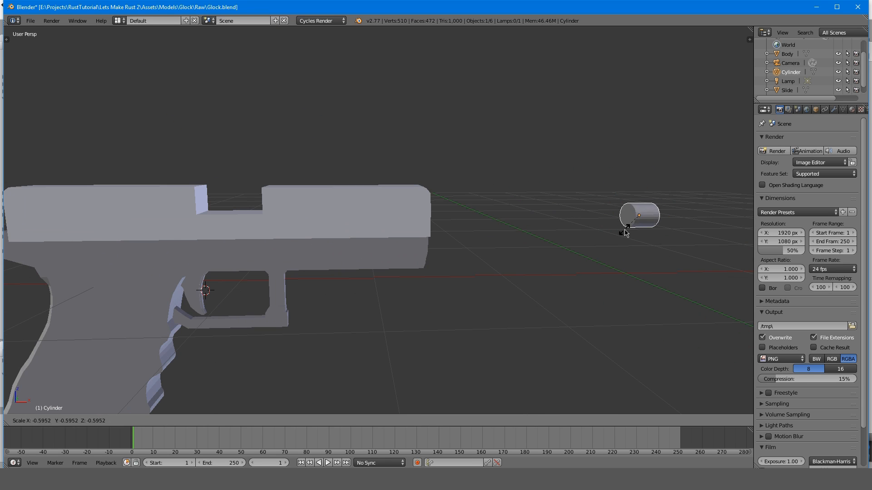
left_click(653, 217)
- Move the cylinder back along X to the slide's front and adjust its sideways position
middle_click_drag(653, 216, 626, 223)
left_click_drag(721, 246, 590, 239)
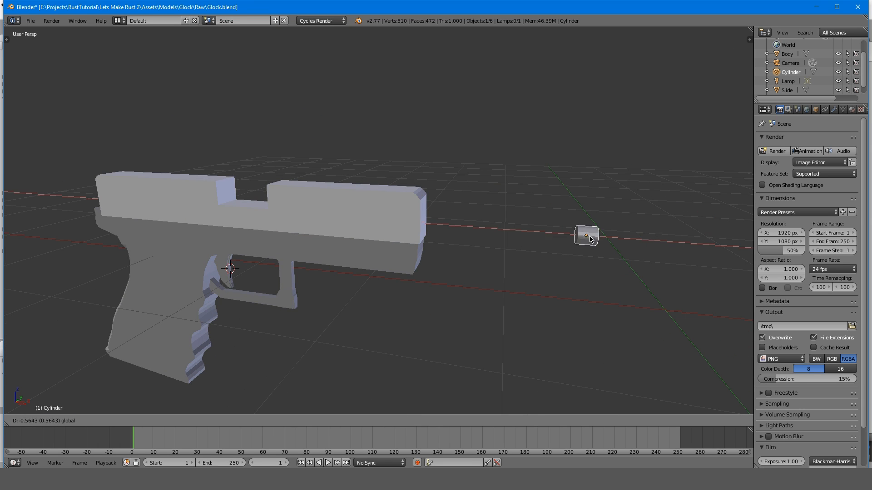
left_click_drag(454, 233, 453, 233)
middle_click_drag(453, 232, 359, 211)
left_click_drag(354, 199, 367, 205)
middle_click_drag(367, 204, 367, 199)
- Snap the cylinder to the 3D cursor, and move it forward and up to the front of the slide
key("shift+s")
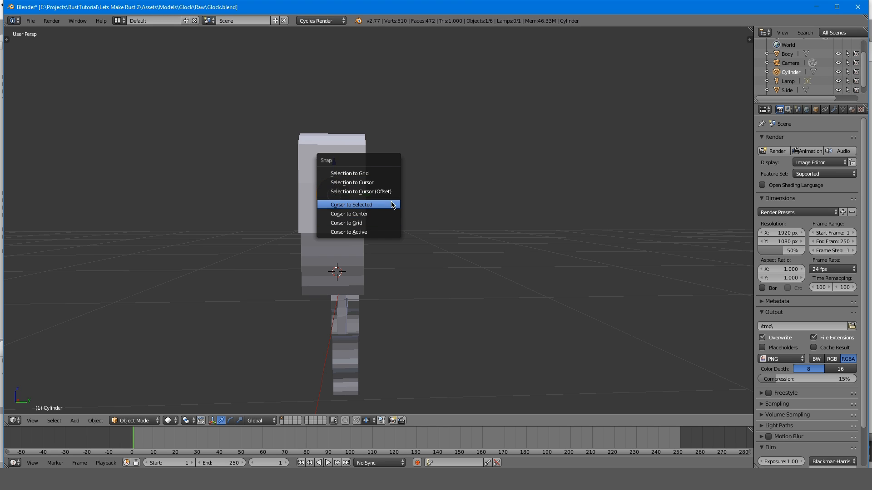
left_click(391, 184)
middle_click_drag(392, 187, 295, 296)
left_click_drag(244, 274, 462, 280)
middle_click_drag(463, 280, 381, 262)
left_click_drag(364, 255, 360, 164)
middle_click_drag(381, 182, 363, 184)
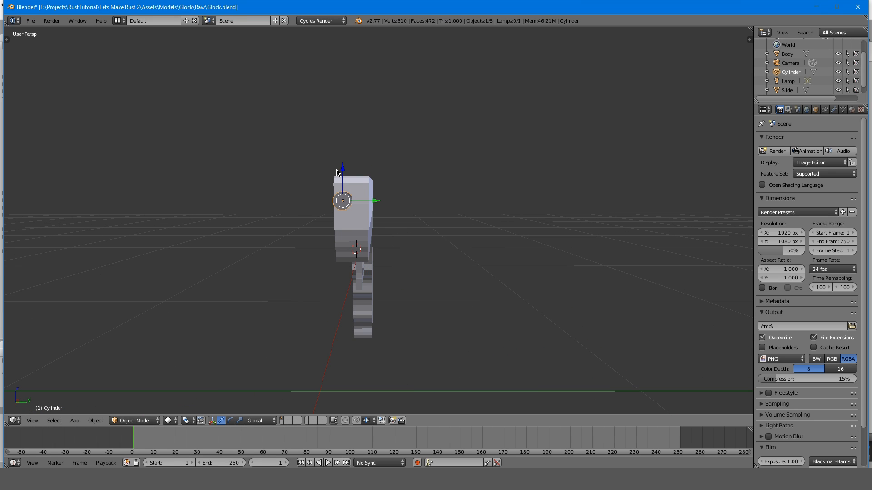
- Try shifting the cylinder sideways along Y on the slide's front, and undo the shift
left_click_drag(376, 201, 387, 205)
scroll(392, 204, "up", 4)
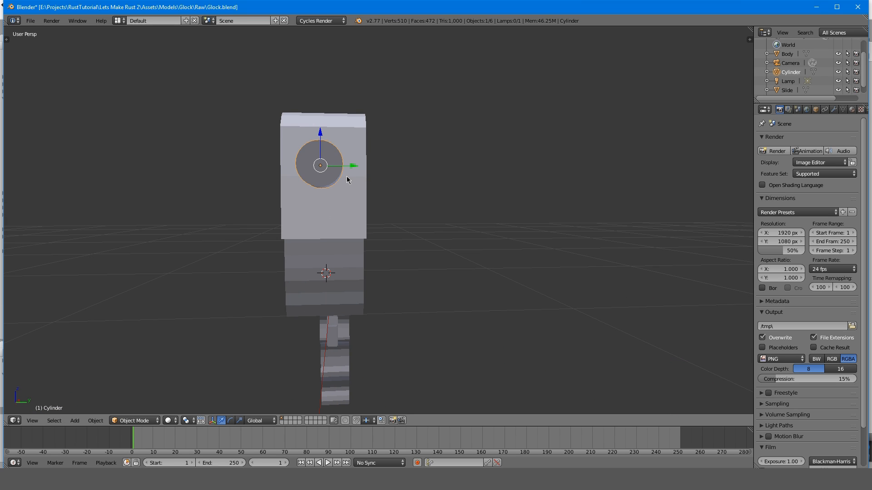
key("ctrl+z")
- Adjust the cylinder's position on the slide's front face, and push it along X partly into the muzzle
scroll(347, 178, "down", 4)
middle_click_drag(359, 185, 374, 187)
left_click_drag(389, 195, 400, 195)
middle_click_drag(400, 195, 392, 191)
left_click_drag(396, 195, 361, 173)
middle_click_drag(362, 173, 288, 178)
scroll(300, 207, "up", 2)
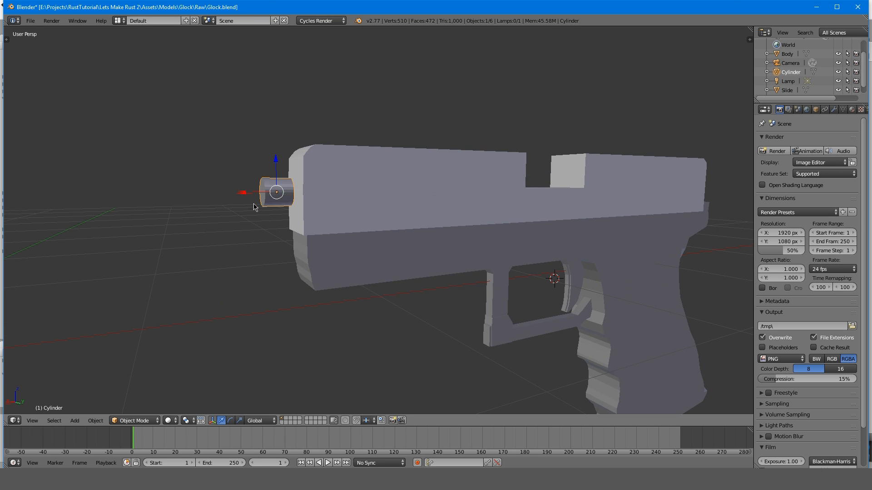
left_click_drag(247, 193, 266, 192)
middle_click_drag(266, 192, 273, 196)
- Select the cylinder's rear end face in edit mode and move it back along X inside the slide
key("Tab")
key("z")
scroll(295, 193, "up", 2)
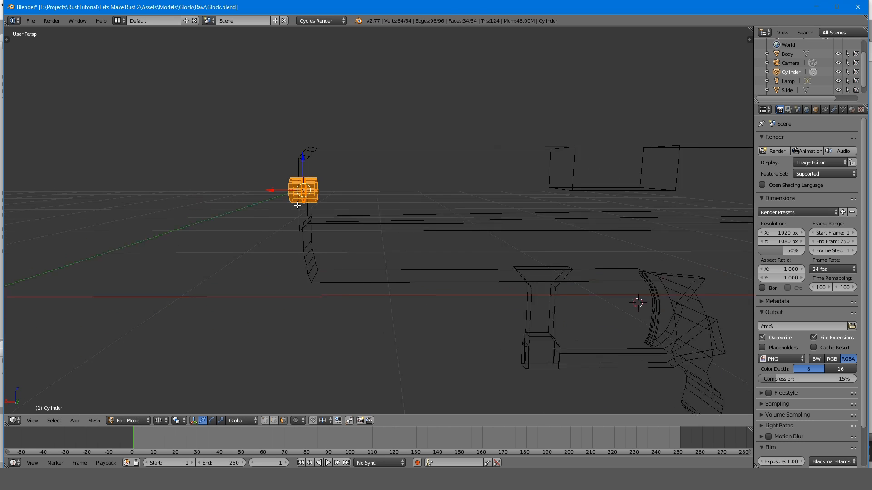
scroll(317, 194, "up", 2)
key("z")
middle_click_drag(331, 191, 216, 180)
right_click(430, 146)
mouse_move(430, 146)
middle_mouse_down()
mouse_move(379, 174)
mouse_move(416, 160)
mouse_move(316, 148)
middle_mouse_up()
scroll(316, 148, "down", 5)
key("z")
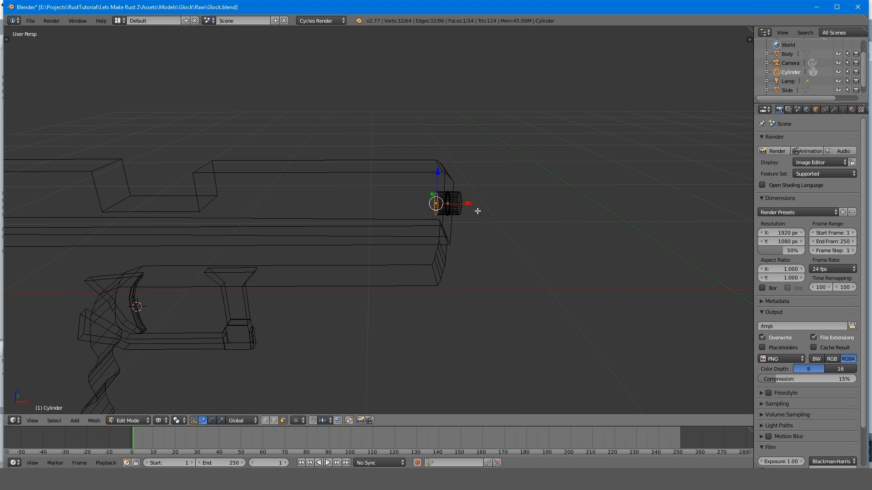
middle_click_drag(441, 205, 475, 169, "shift")
middle_click_drag(475, 169, 465, 160)
left_click_drag(509, 169, 384, 166)
key("z")
mouse_move(383, 166)
middle_mouse_down()
mouse_move(267, 160)
mouse_move(407, 173)
mouse_move(378, 164)
middle_mouse_up()
- Extend the cylinder's rear face farther back along X to lengthen the barrel, and leave edit mode with everything deselected
key("z")
left_click_drag(380, 165, 320, 163)
key("z")
middle_click_drag(376, 209, 519, 216)
key("Tab")
key("Tab")
key("a")
key("Tab")
key("a")
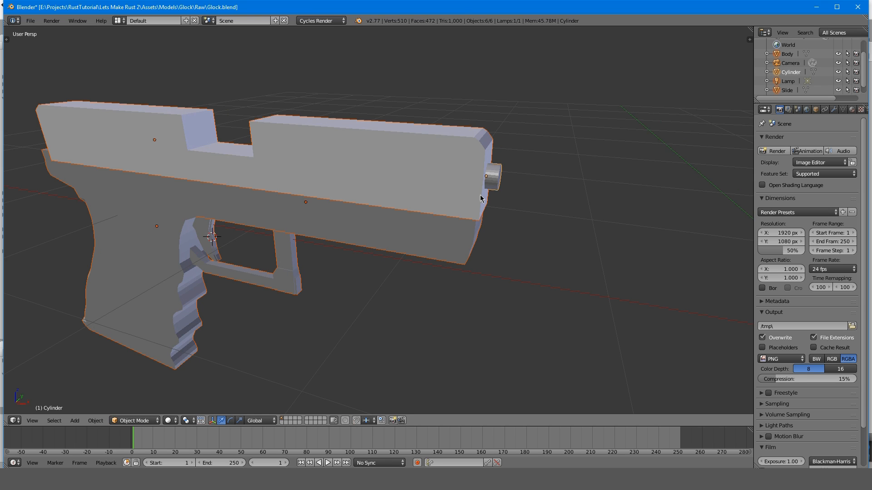
key("a")
- Try cutting the cylinder with a Boolean modifier set to Difference with Body as its object, and apply it
right_click(499, 180)
middle_click_drag(500, 180, 585, 157)
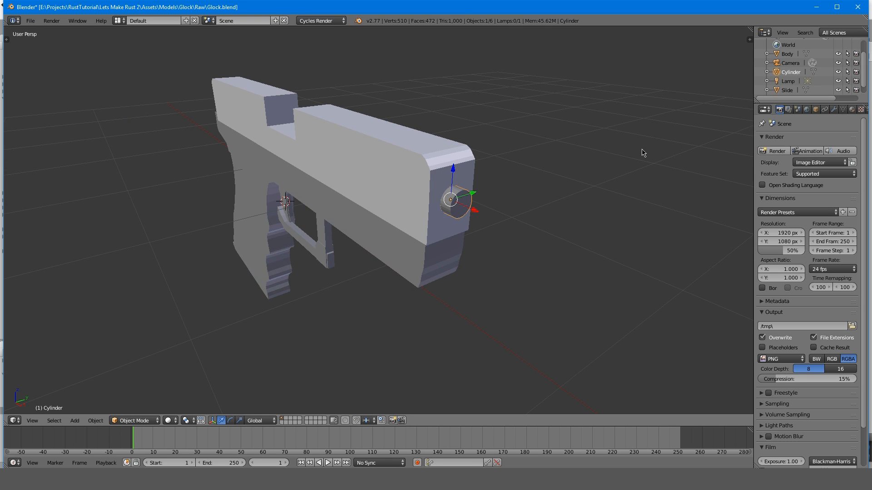
left_click(834, 109)
left_click(813, 141)
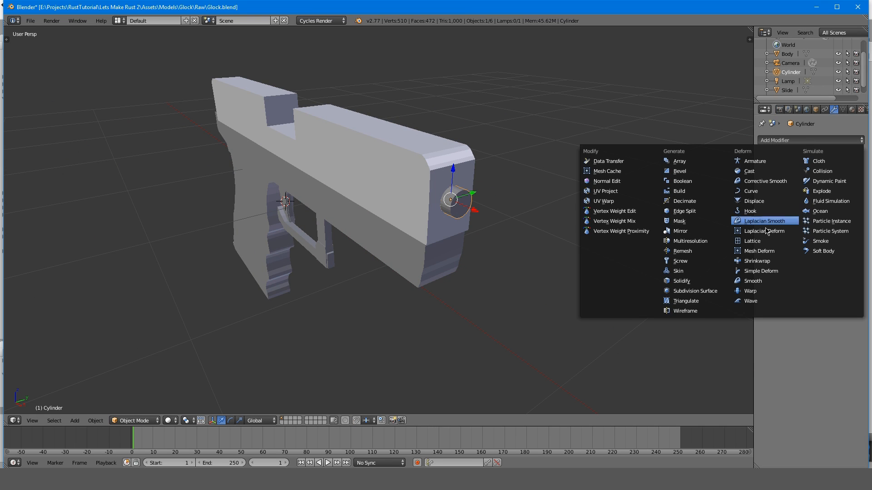
left_click(712, 180)
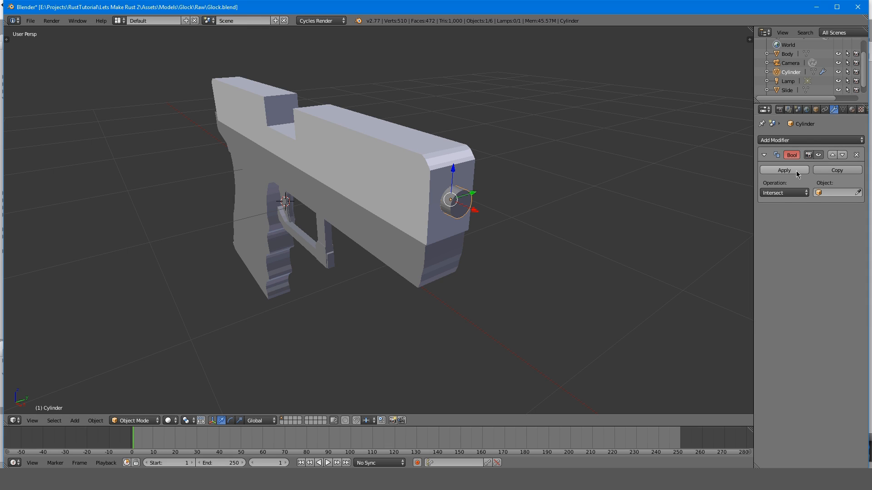
left_click(782, 193)
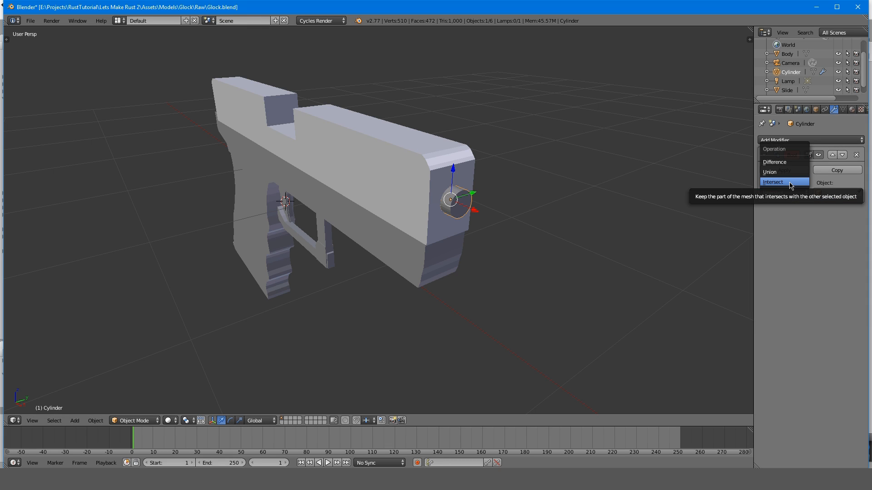
left_click(783, 162)
left_click(823, 193)
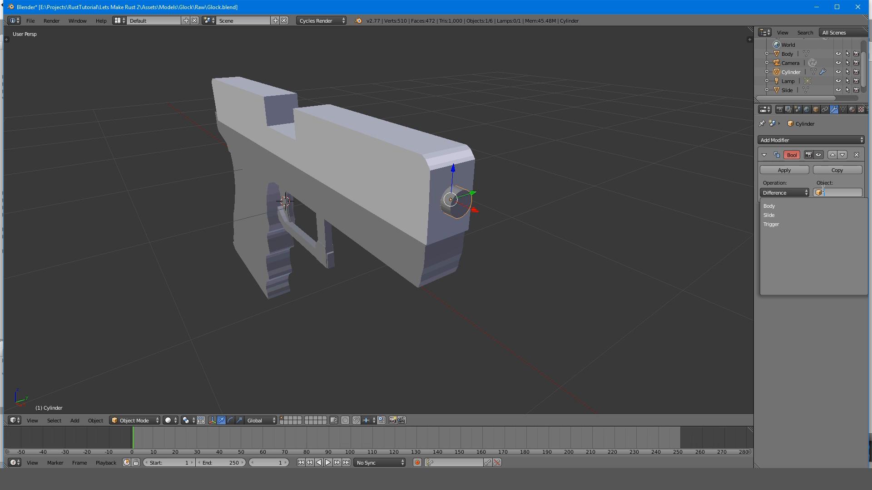
left_click(807, 208)
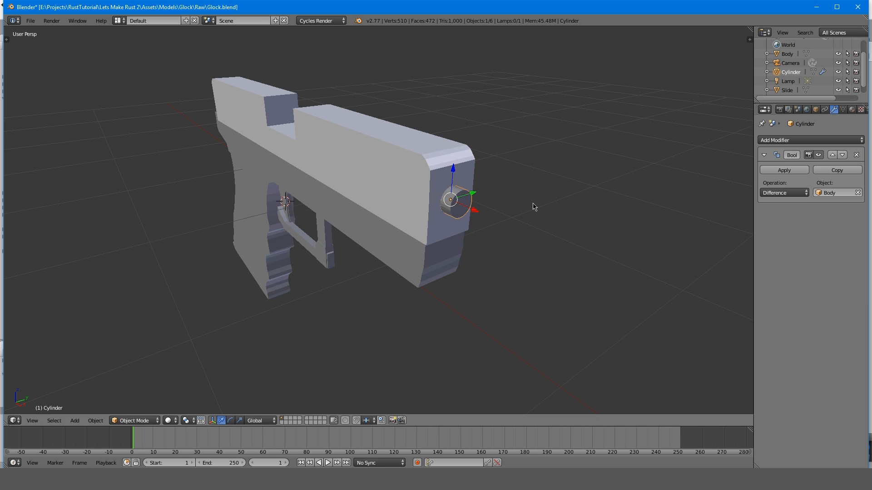
left_click(777, 169)
- Pull the barrel cylinder out along X to check the cut, and return it to its place
left_click_drag(467, 208, 46, 327)
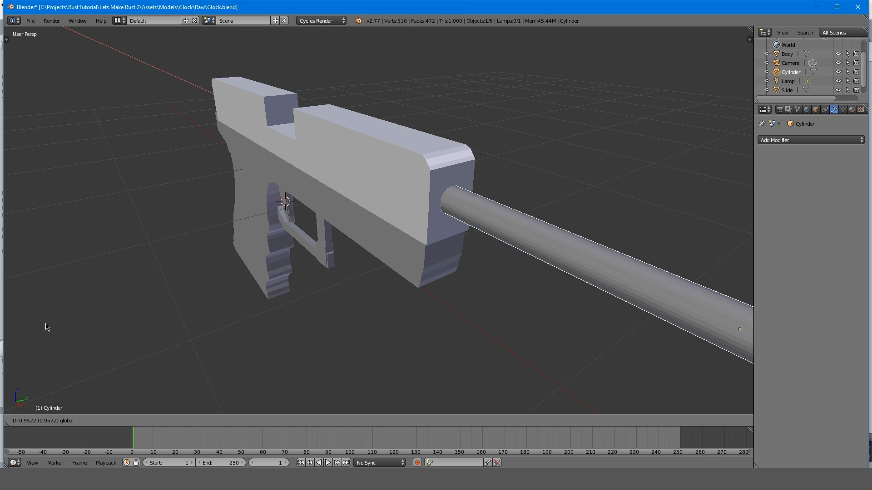
left_click_drag(404, 370, 394, 354)
middle_click_drag(394, 354, 241, 254)
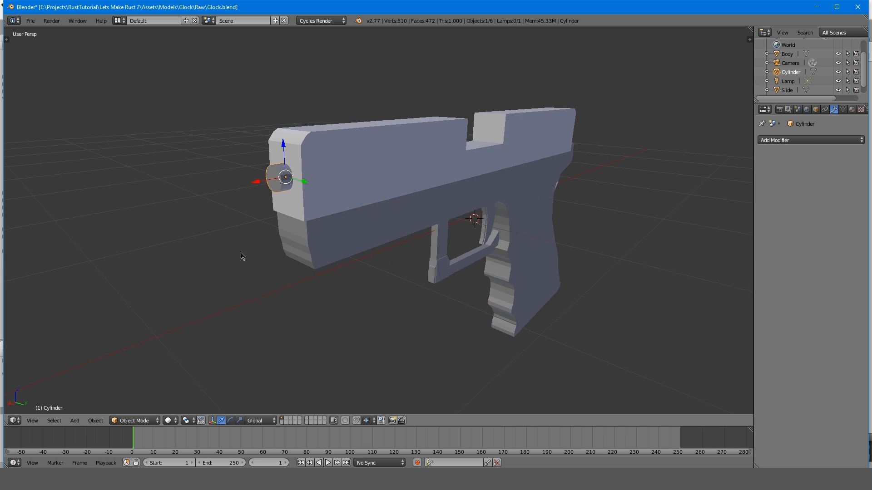
- Try a Boolean Difference modifier on the Body with the Cylinder as its object, and remove the modifier
left_click(785, 140)
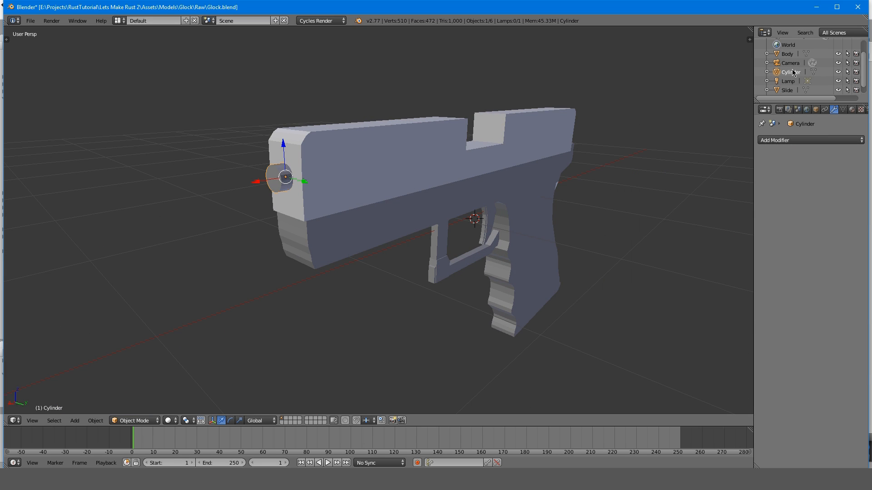
left_click(790, 54)
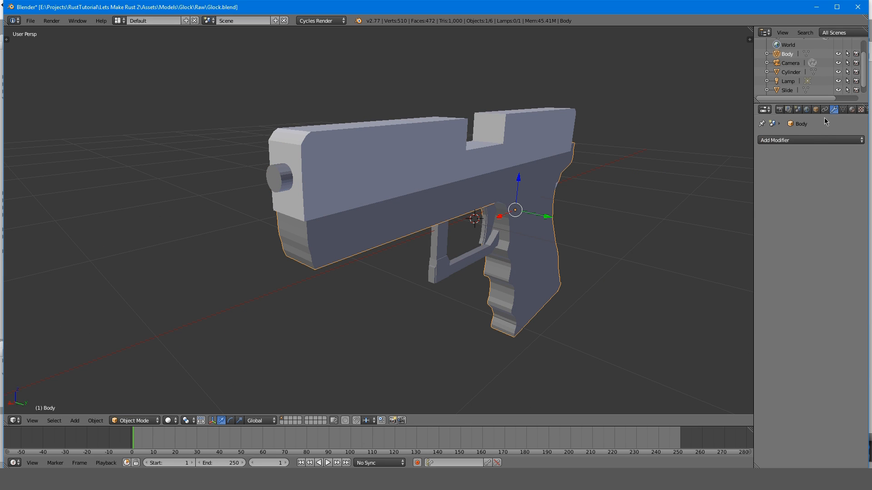
left_click(809, 141)
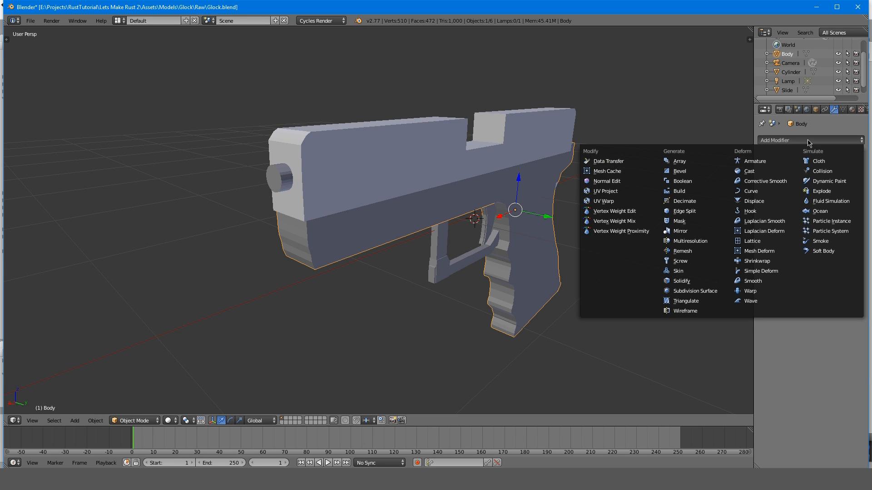
left_click(713, 181)
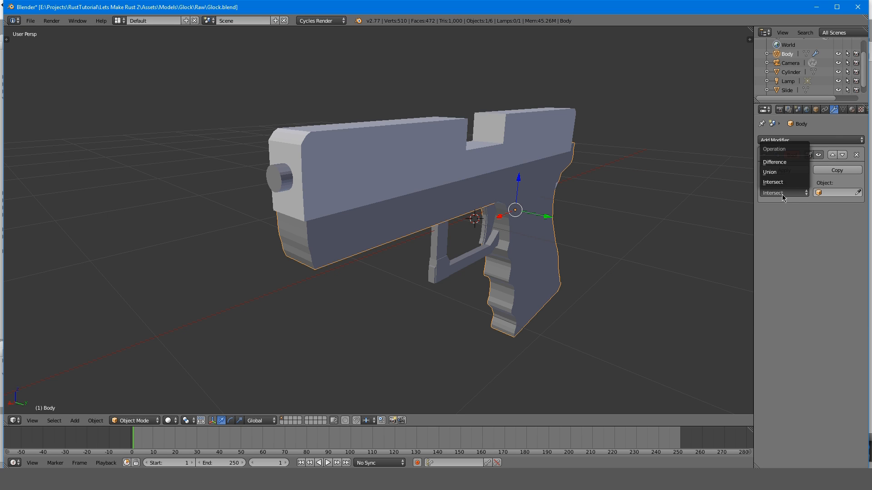
left_click(780, 163)
left_click(820, 193)
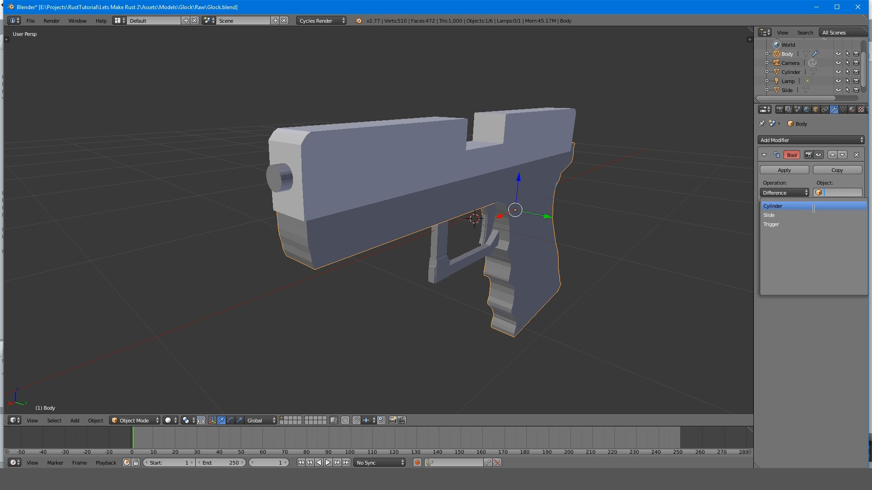
left_click(813, 206)
left_click(798, 169)
right_click(279, 180)
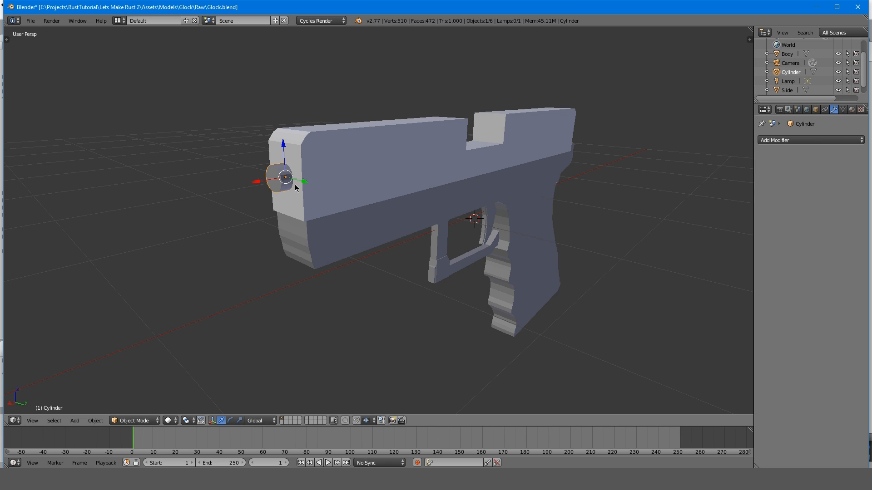
right_click(393, 215)
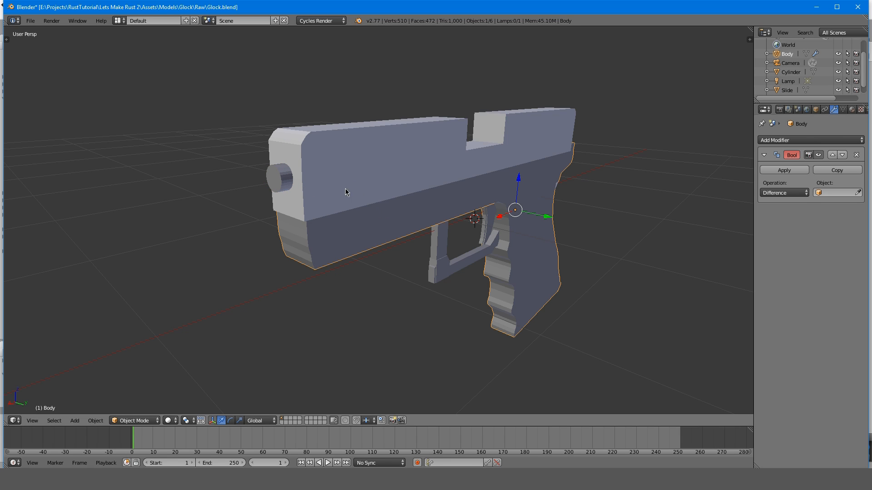
left_click(857, 155)
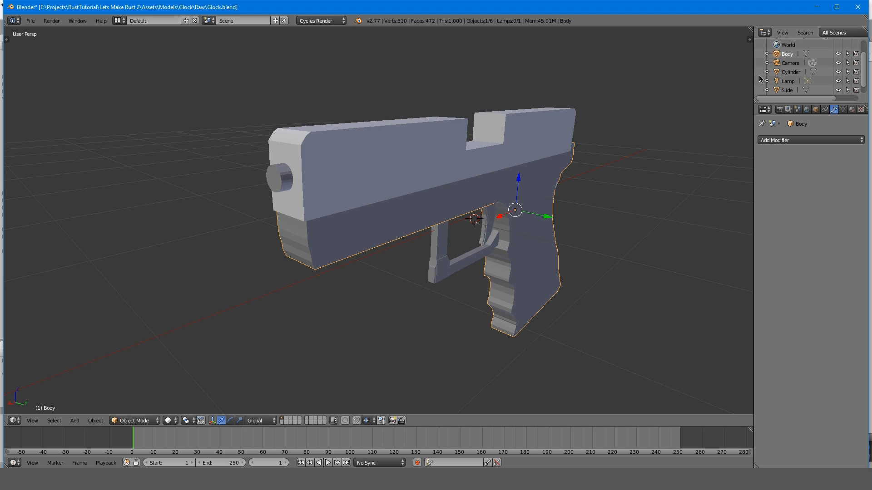
- Cut the barrel hole in the Slide using a Boolean modifier set to Difference with Cylinder as its object, and apply it
right_click(379, 159)
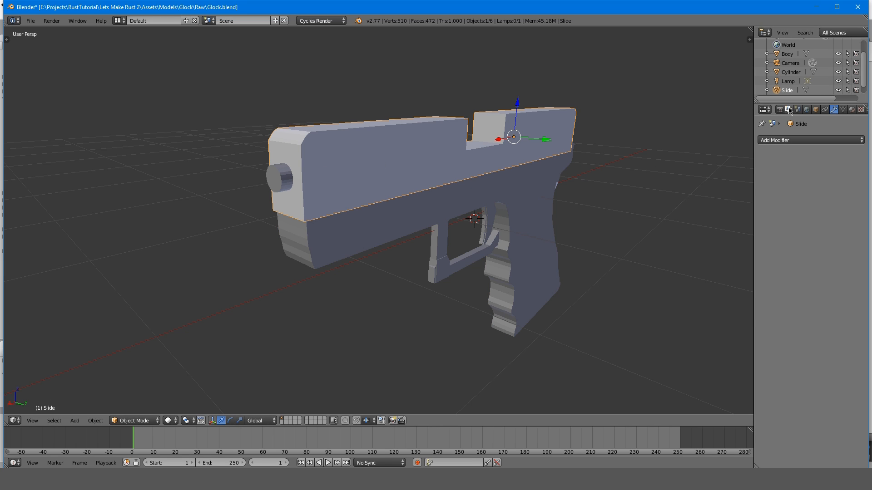
left_click(788, 140)
left_click(688, 182)
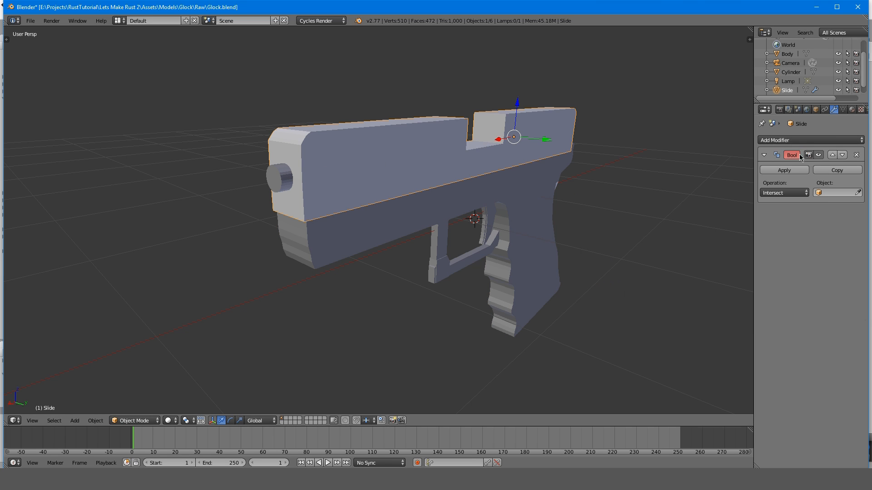
left_click(790, 193)
left_click(778, 162)
left_click(825, 195)
left_click(801, 215)
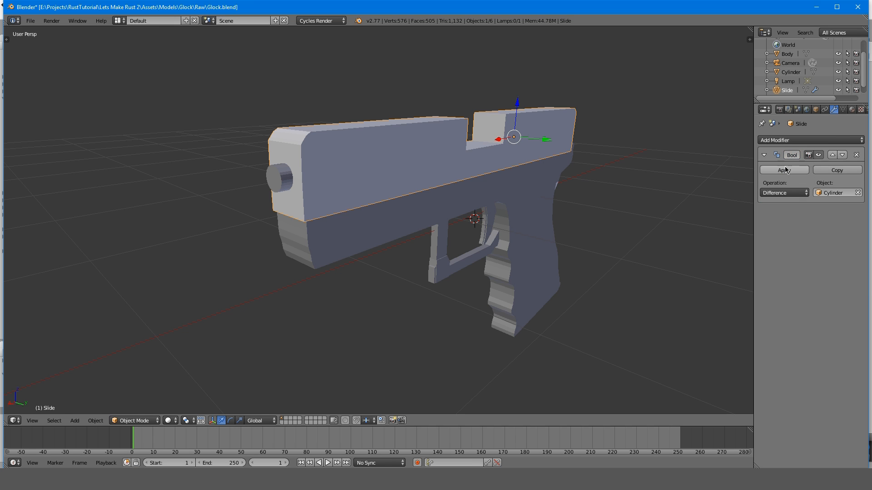
left_click(781, 169)
- Move the barrel cylinder out of the slide and inspect the muzzle hole in rendered shading
right_click(278, 175)
mouse_move(302, 184)
middle_mouse_down()
mouse_move(383, 170)
mouse_move(458, 194)
mouse_move(475, 175)
mouse_move(470, 186)
mouse_move(526, 223)
middle_mouse_up()
scroll(413, 178, "up", 4)
scroll(395, 176, "down", 4)
key("shift+z")
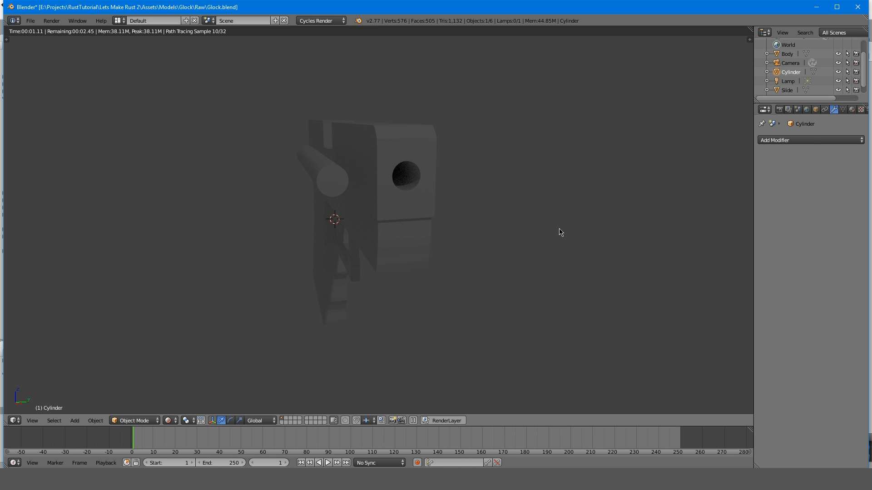
middle_click_drag(459, 180, 430, 167)
scroll(431, 167, "up", 4)
scroll(426, 167, "down", 5)
mouse_move(366, 169)
middle_mouse_down()
mouse_move(413, 177)
mouse_move(463, 205)
middle_mouse_up()
key("shift+z")
- Delete the barrel cylinder
right_click(390, 189)
right_click(370, 194)
key("x")
left_click(377, 198)
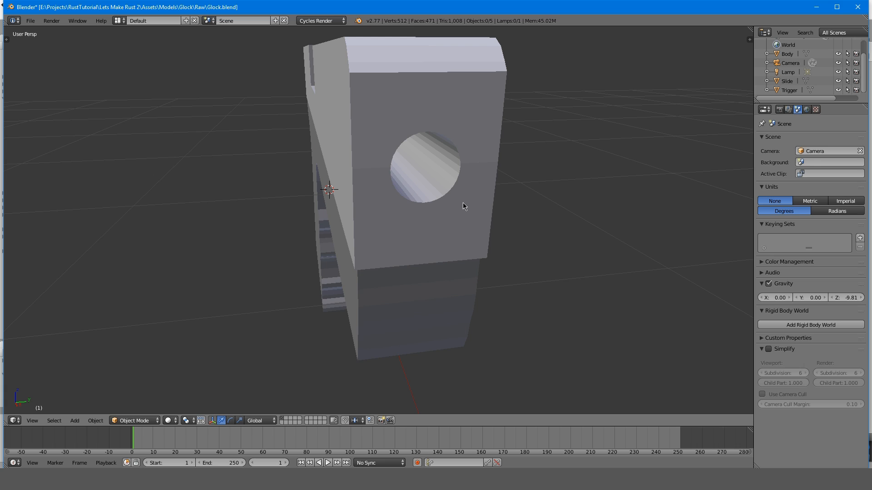
- Open the Slide mesh in edit mode with nothing selected, and save the file over the existing Glock.blend
right_click(453, 139)
key("Tab")
key("a")
middle_click_drag(461, 135, 494, 157)
scroll(437, 150, "down", 4)
middle_click_drag(503, 222, 482, 203)
key("ctrl+s")
left_click(482, 202)
- Examine the pistol in rendered shading and compare the slide's top with the reference image in the front view
scroll(482, 202, "down", 4)
key("shift+z")
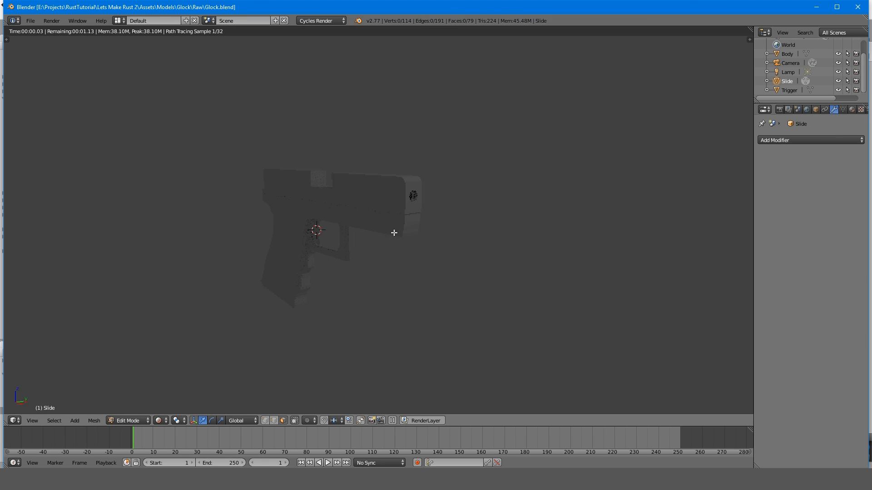
middle_click_drag(374, 263, 486, 264)
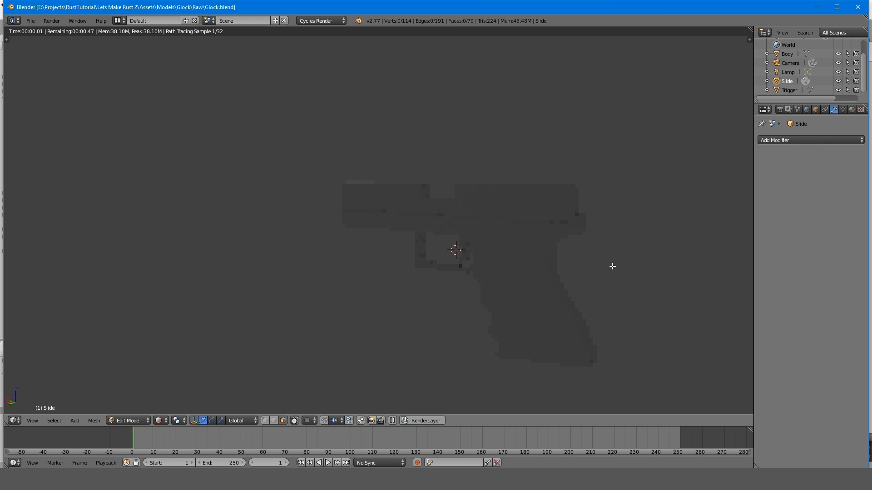
key("shift+z")
middle_click_drag(592, 244, 508, 242)
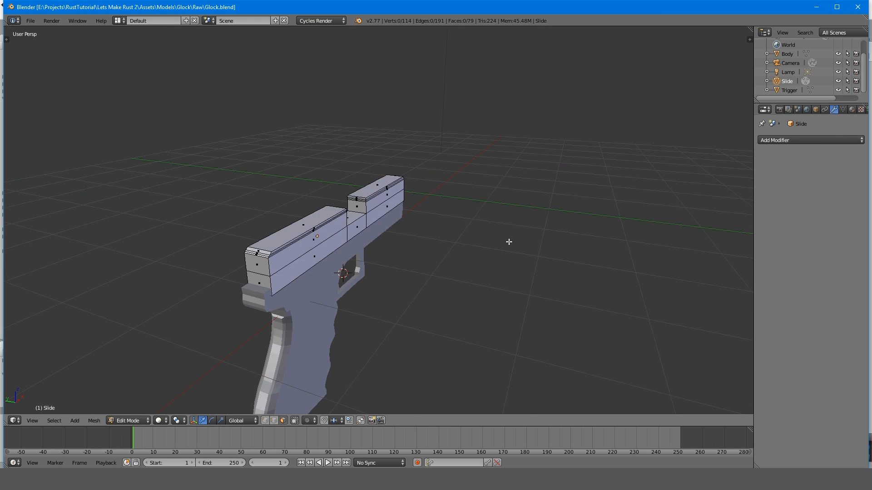
key("KP_1")
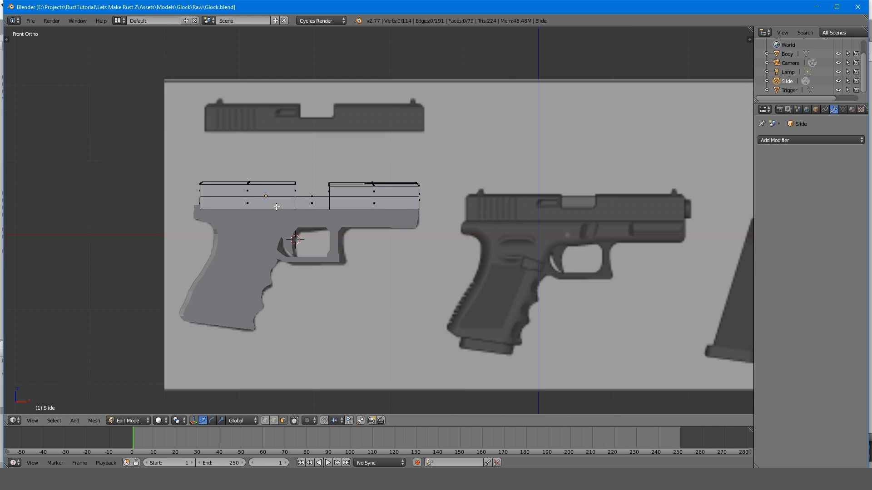
middle_click_drag(276, 207, 349, 260, "shift")
scroll(293, 159, "up", 5)
middle_click_drag(224, 90, 238, 140, "shift")
middle_click_drag(237, 140, 399, 120)
key("KP_5")
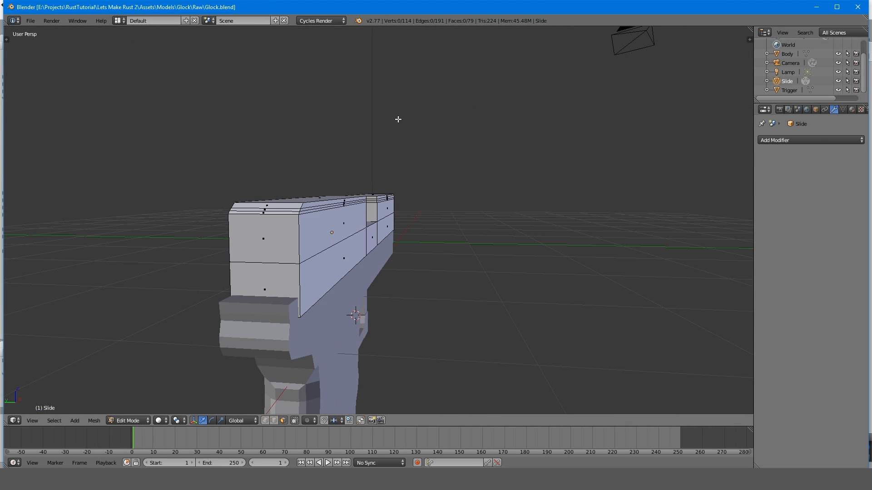
scroll(359, 187, "down", 4)
middle_click_drag(348, 184, 363, 179)
left_click_drag(363, 179, 364, 179)
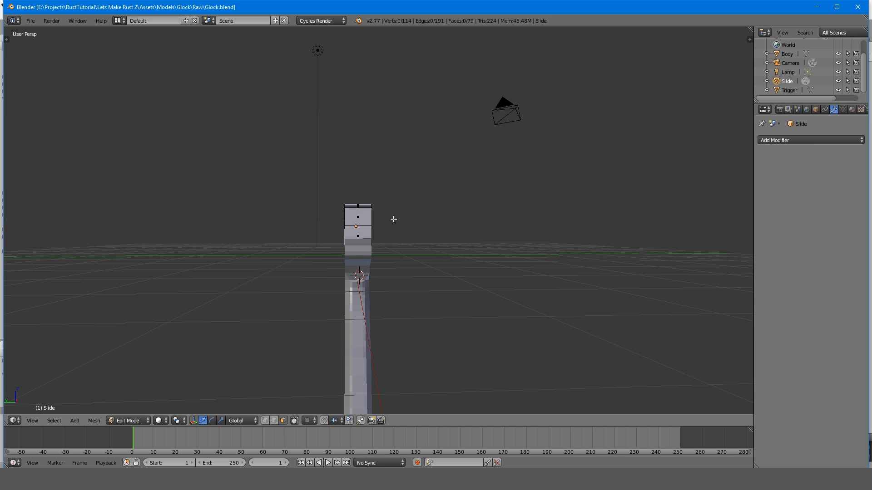
middle_click_drag(393, 219, 319, 257)
- Save the file over the existing version with nothing selected, and leave edit mode on the Slide
key("a")
key("a")
key("ctrl+s")
left_click(403, 245)
key("Tab")
- Add a cube mesh at the 3D cursor and scale its geometry down to a small block in edit mode
key("shift+s")
middle_click_drag(324, 218, 307, 219)
key("shift+a")
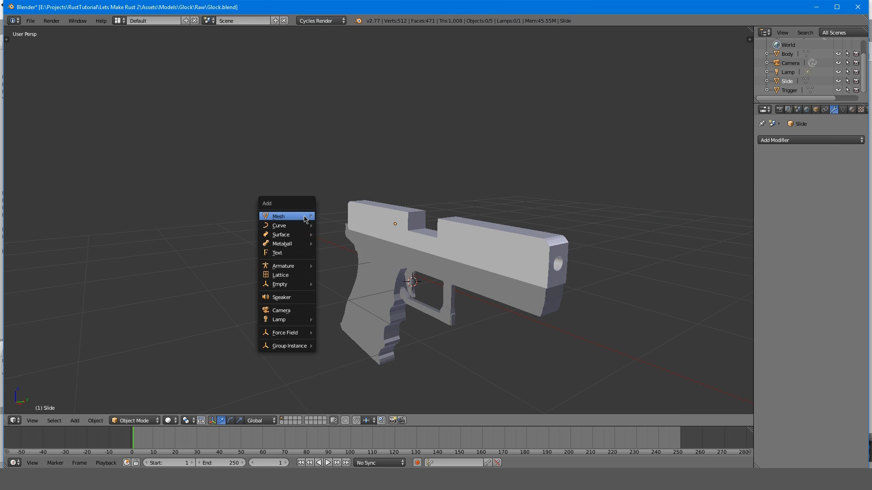
mouse_move(306, 220)
left_click(348, 226)
middle_click_drag(374, 238, 537, 259)
key("Tab")
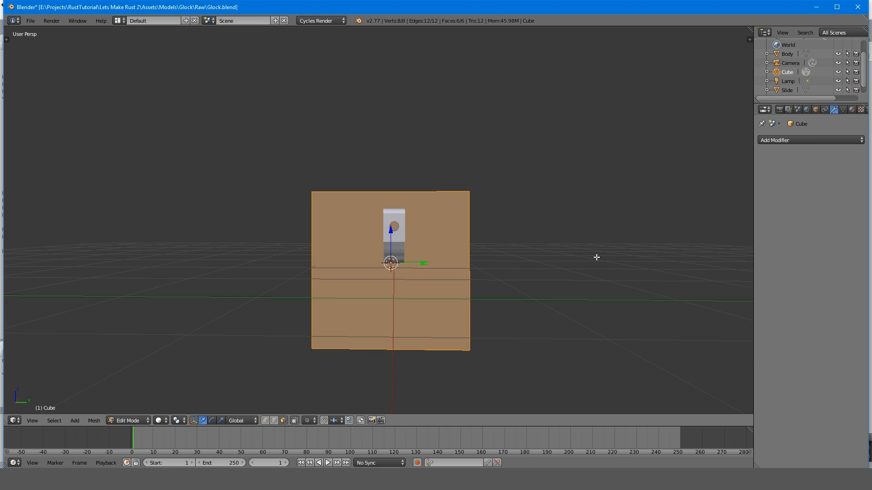
key("s")
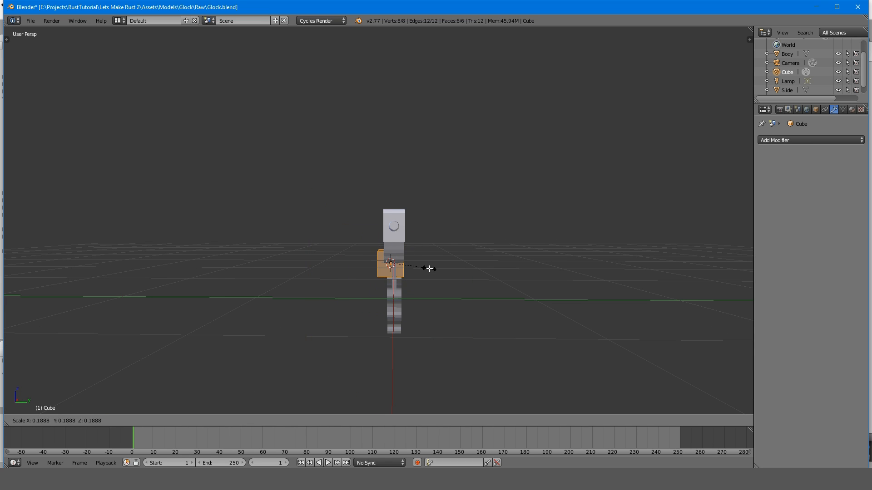
left_click(410, 263)
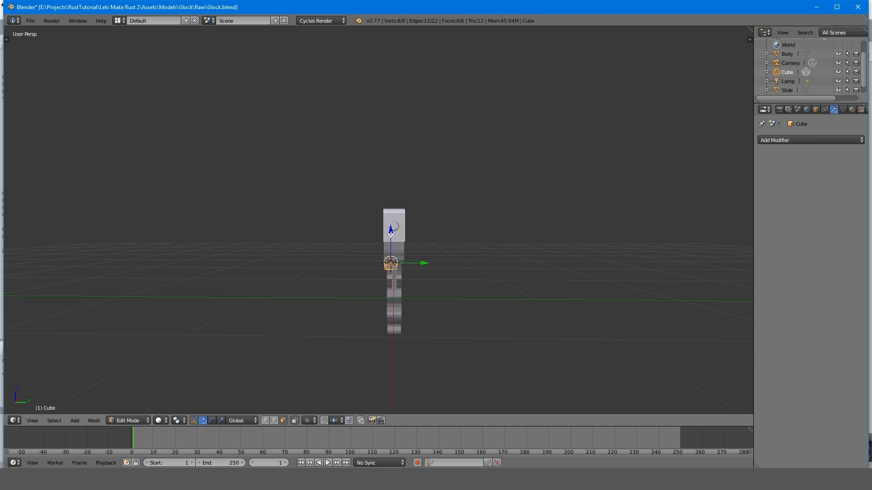
- Place the small cube above the slide's top surface and scale its mesh down further
key("Tab")
key("KP_Decimal")
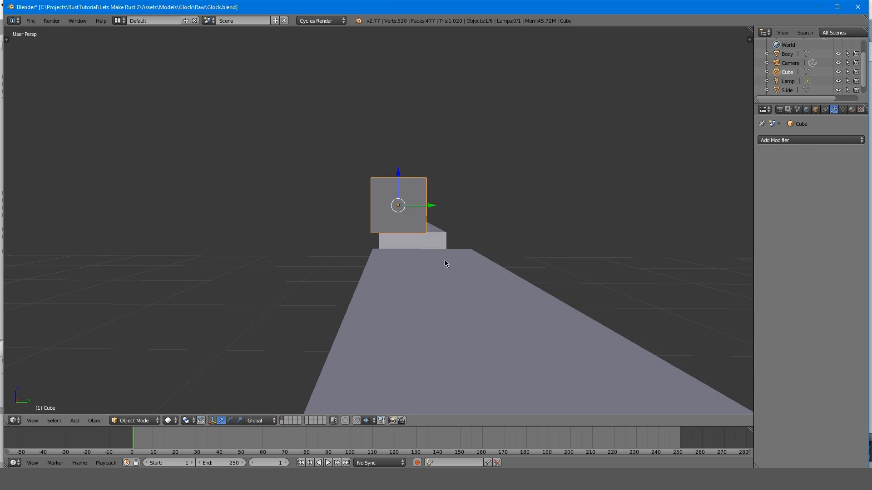
middle_click_drag(445, 259, 444, 267)
key("Tab")
key("s")
left_click(440, 220)
scroll(440, 218, "up", 9)
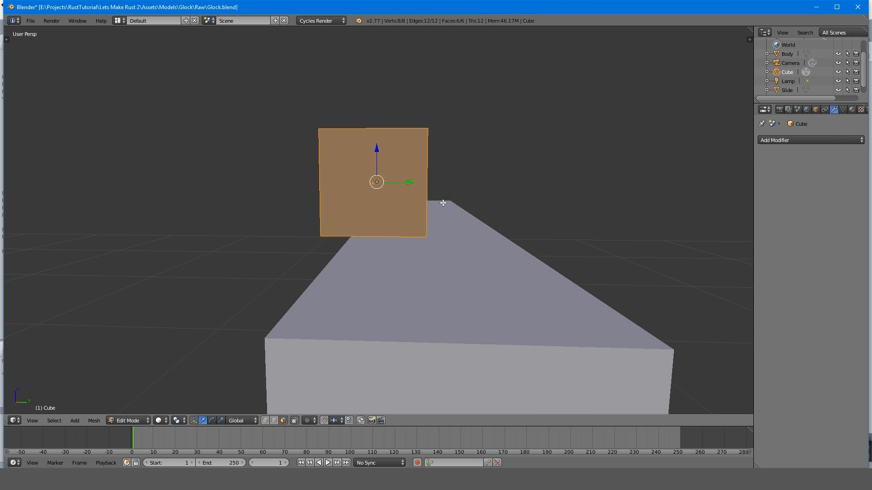
middle_click_drag(443, 203, 475, 195)
scroll(481, 204, "down", 3)
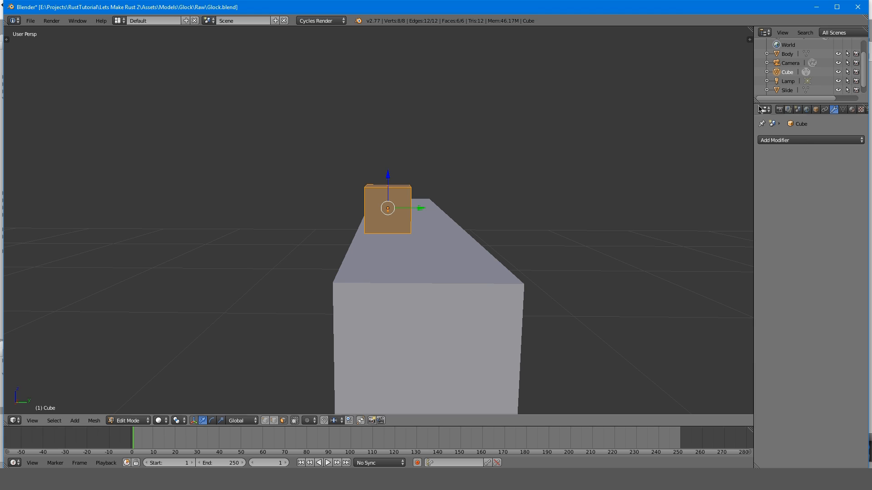
- Add a Mirror modifier to the cube with Y as the only mirror axis, and shift the mesh along Y
left_click(830, 140)
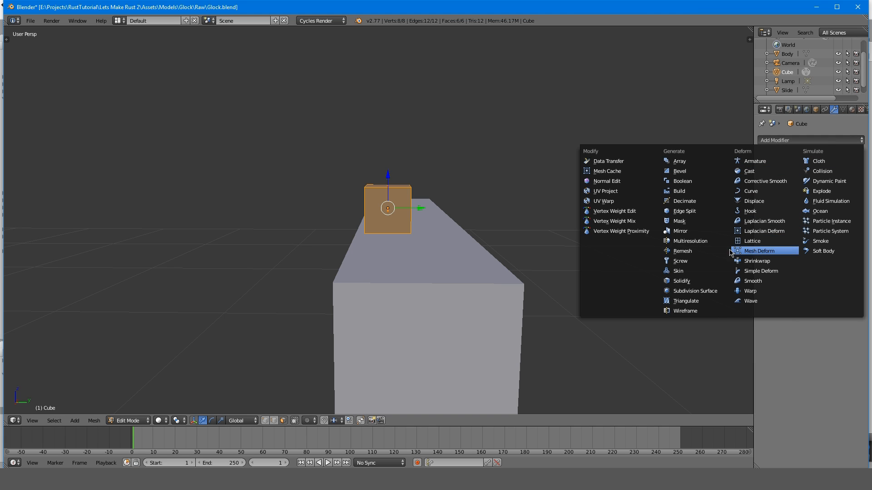
left_click(707, 235)
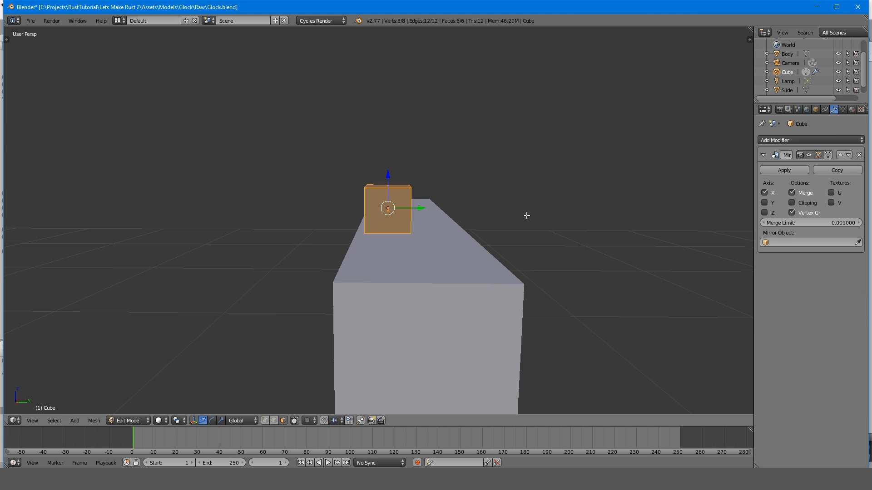
left_click(764, 212)
left_click_drag(426, 214, 380, 217)
middle_click_drag(388, 217, 186, 228)
- Reposition the cube mesh along Y with Y mirroring enabled, leaving a gap between it and its mirrored copy
key("a")
middle_click_drag(386, 168, 382, 223)
key("a")
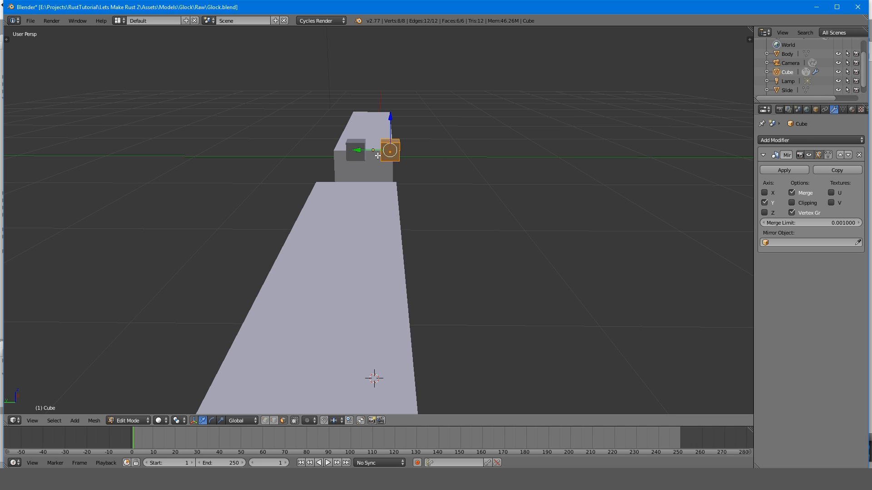
left_click_drag(362, 149, 367, 156)
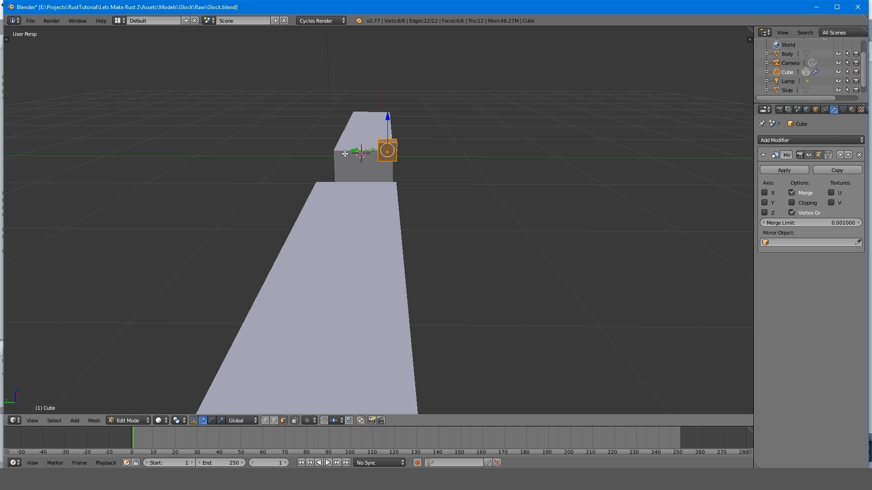
left_click(764, 202)
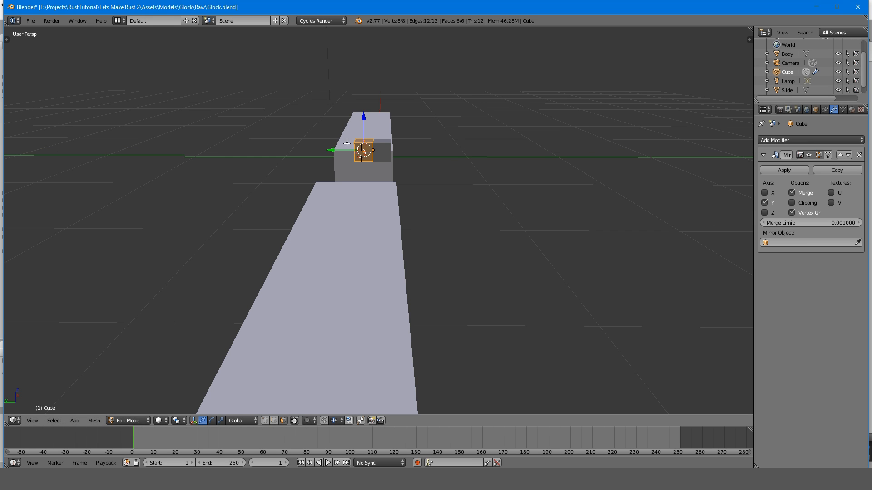
left_click_drag(340, 153, 363, 152)
scroll(363, 150, "up", 3)
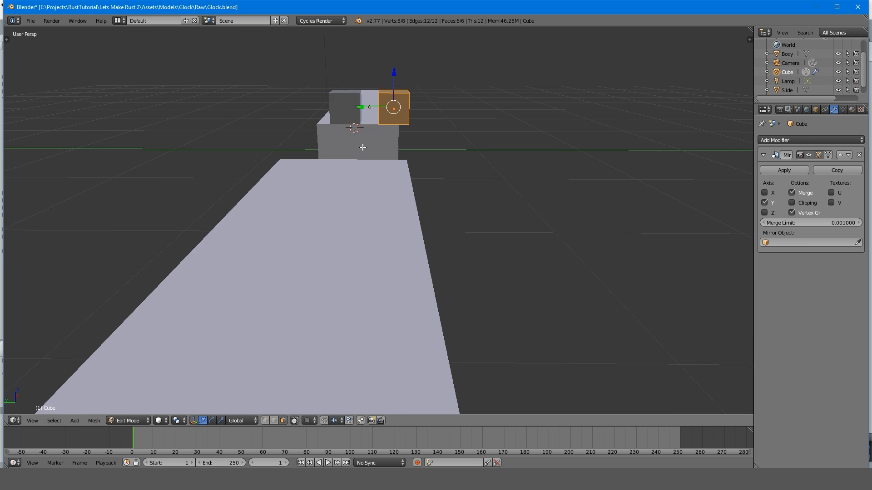
middle_click_drag(362, 146, 350, 200, "shift")
- Scale the mirrored sight block down to roughly a third of its size
middle_click_drag(482, 157, 313, 178)
mouse_move(422, 193)
middle_mouse_down()
mouse_move(381, 202)
mouse_move(321, 182)
middle_mouse_up()
middle_click_drag(493, 220, 439, 228)
key("s")
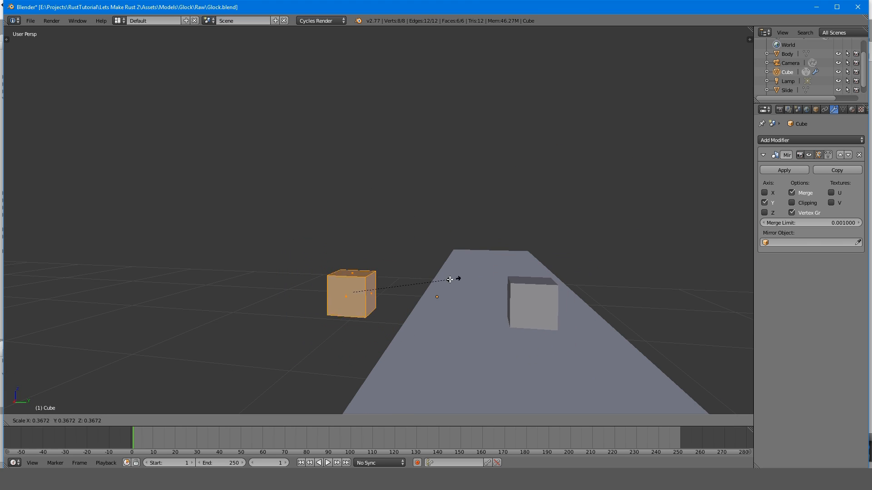
left_click(431, 295)
middle_click_drag(430, 295, 304, 265)
middle_click_drag(295, 297, 468, 137, "shift")
middle_click_drag(395, 230, 386, 273)
- Enlarge the mirrored sight block to about twice its size and adjust its spacing along Y
key("s")
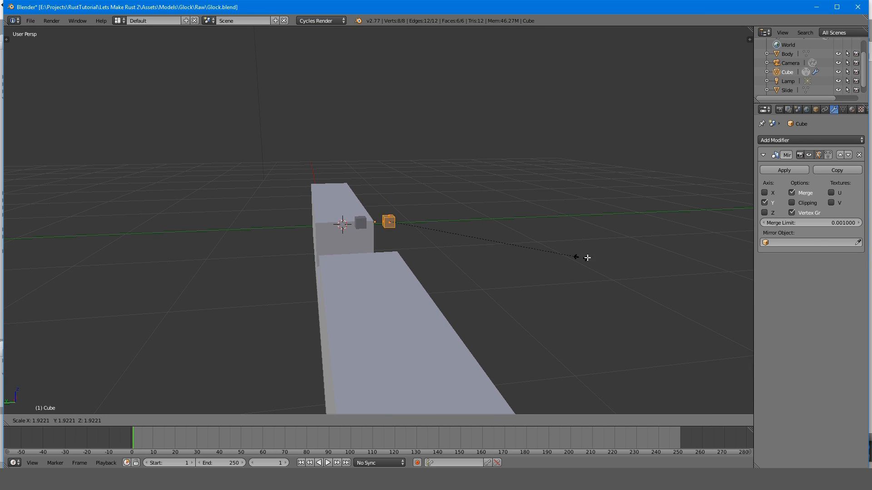
left_click(607, 259)
scroll(591, 250, "up", 4)
left_click_drag(377, 229, 383, 226)
scroll(383, 226, "down", 2)
middle_click_drag(383, 227, 323, 236)
- Leave edit mode on the mirrored sight blocks and save the file over the existing Glock.blend
key("Tab")
key("a")
scroll(491, 255, "down", 4)
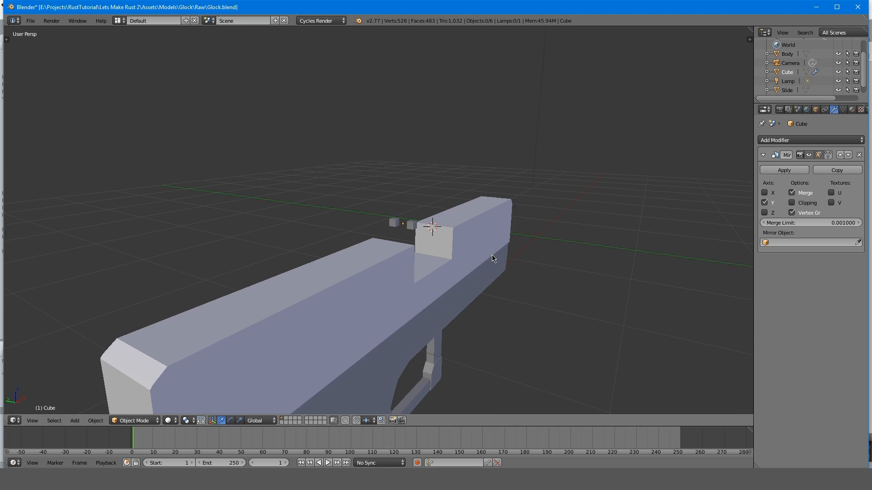
middle_click_drag(492, 255, 448, 253)
key("Tab")
key("Tab")
key("a")
key("ctrl+s")
left_click(447, 253)
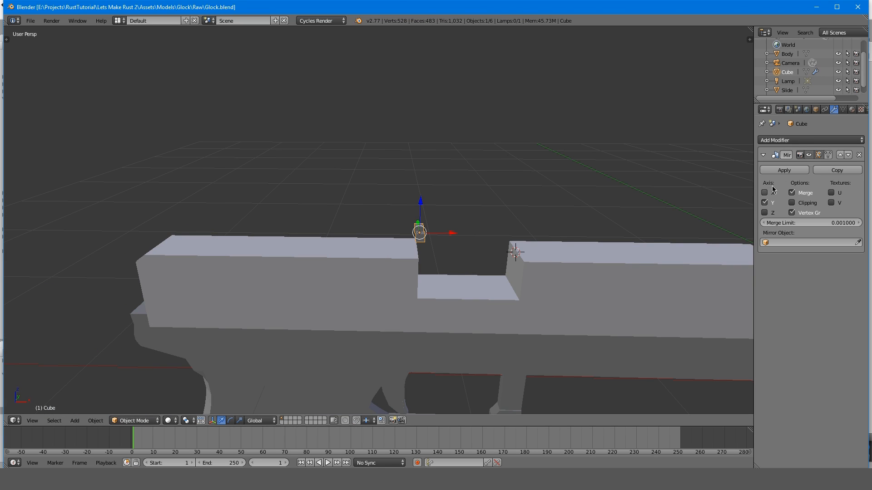
- Add a second cube mesh at the 3D cursor on the slide
middle_click_drag(716, 83, 517, 239)
key("a")
scroll(472, 243, "down", 5)
scroll(463, 236, "up", 5)
scroll(457, 228, "down", 2)
scroll(457, 226, "up", 6)
key("Tab")
key("Tab")
key("shift+a")
mouse_move(564, 270)
left_click(599, 277)
scroll(574, 245, "down", 3)
scroll(591, 241, "down", 6)
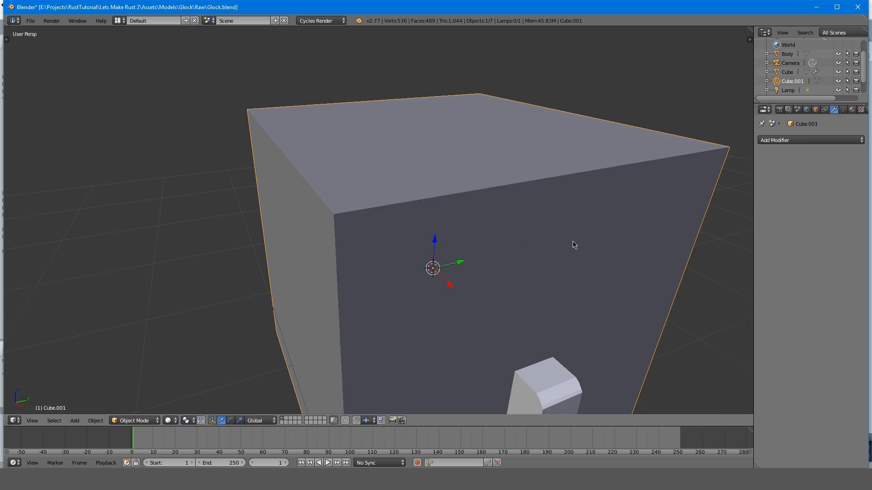
- Scale the second cube's mesh down to about 0.02 in edit mode
middle_click_drag(574, 242, 561, 240)
key("s")
key("Escape")
key("Tab")
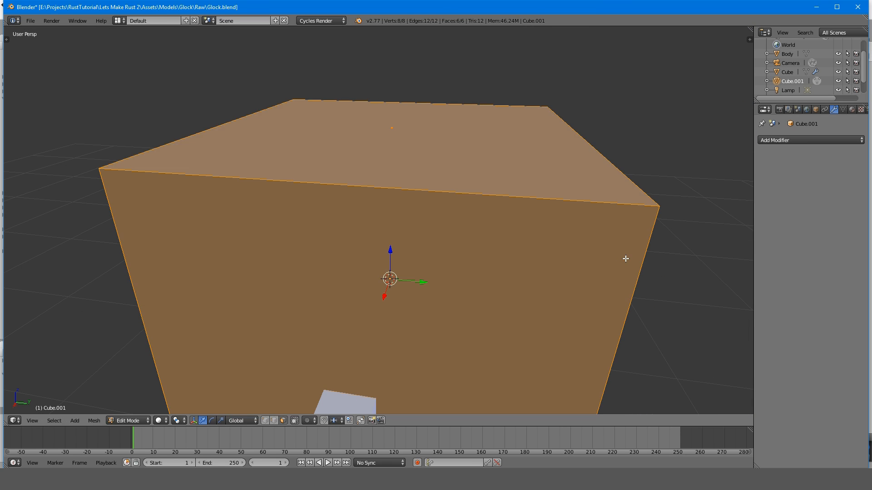
key("s")
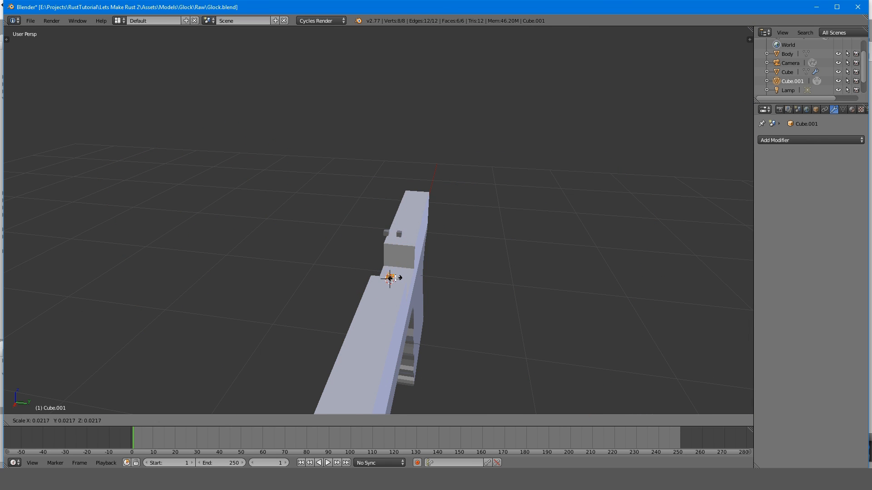
left_click(395, 278)
- Raise the new cube above the slide and move it along Y to sit between the two rear sight blocks
middle_click_drag(395, 278, 418, 241)
scroll(414, 237, "up", 8)
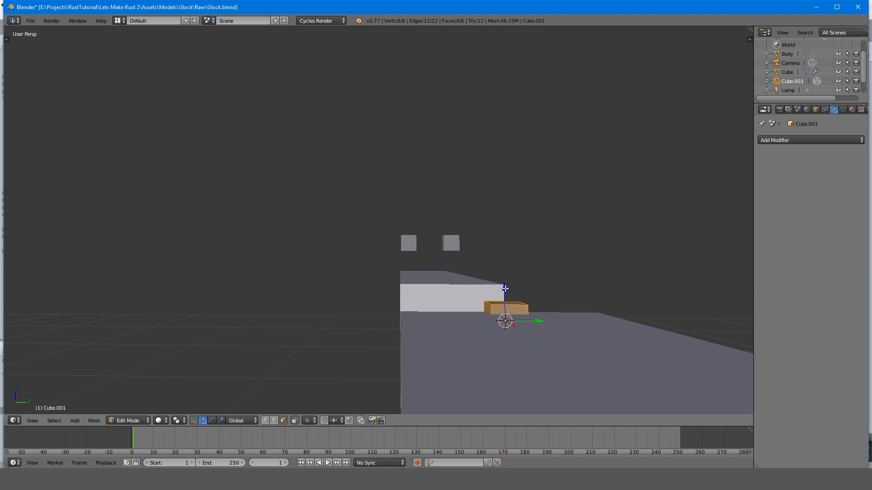
left_click_drag(505, 289, 493, 195)
middle_click_drag(492, 195, 488, 200)
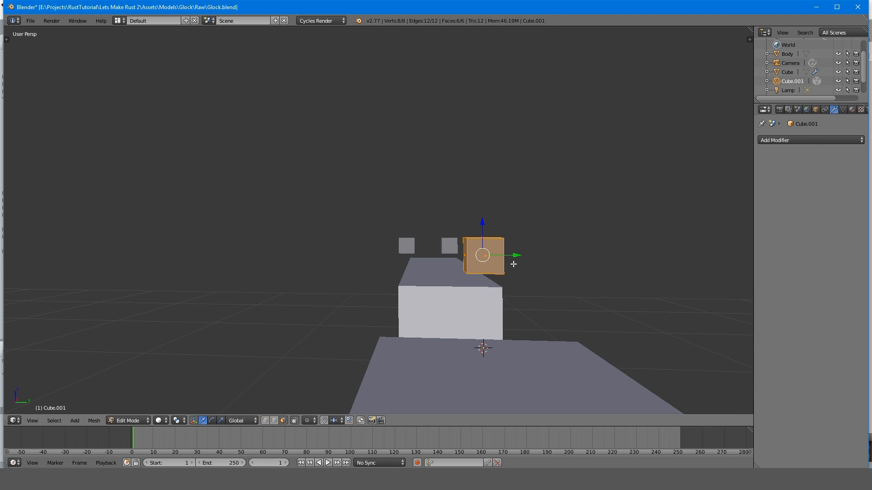
middle_click_drag(513, 264, 301, 253)
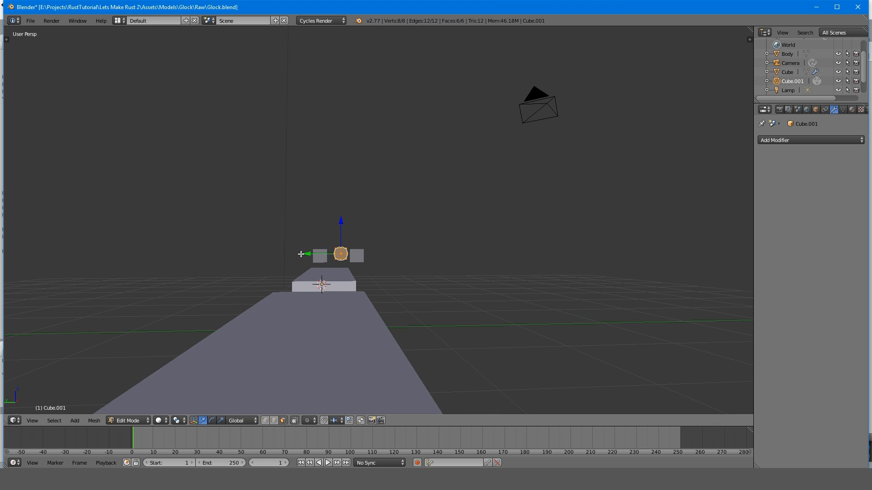
left_click_drag(300, 254, 306, 254)
mouse_move(306, 254)
middle_mouse_down()
mouse_move(279, 275)
mouse_move(177, 280)
mouse_move(334, 279)
mouse_move(300, 258)
middle_mouse_up()
- Scale the new cube's mesh down to about 0.6 and leave edit mode
key("s")
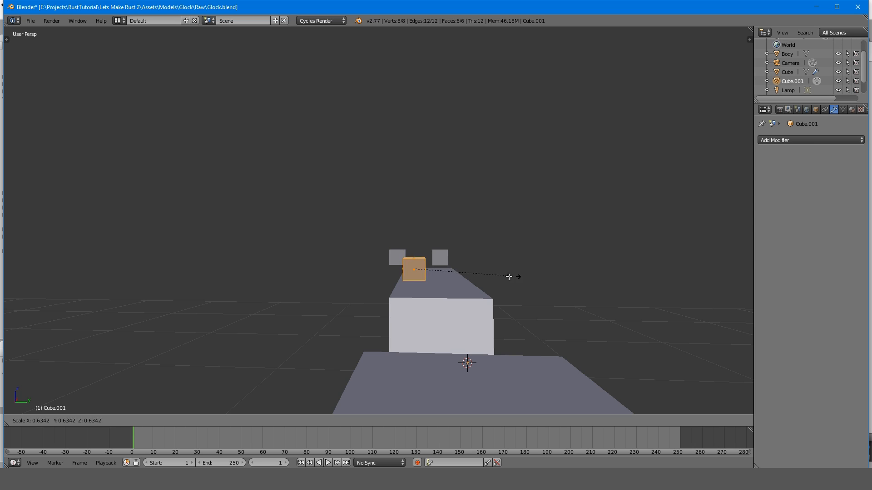
left_click(524, 273)
middle_click_drag(525, 273, 360, 297)
scroll(351, 260, "up", 5)
key("a")
scroll(357, 276, "down", 5)
key("Tab")
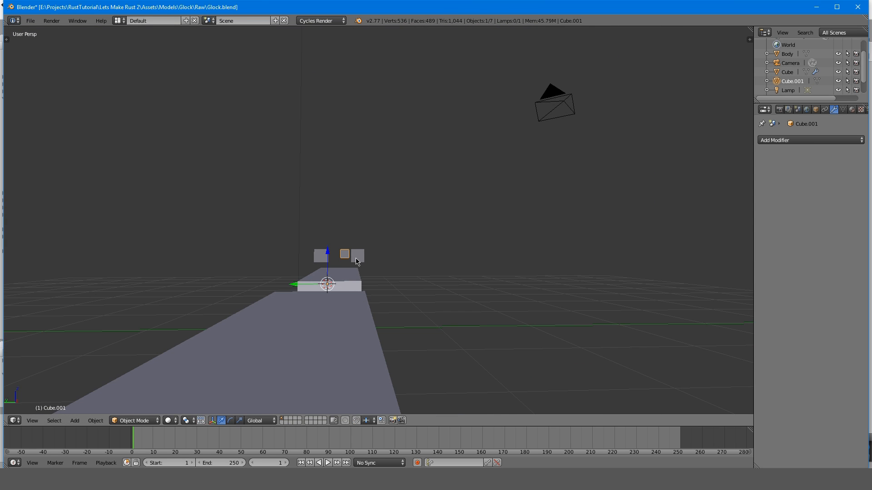
- Apply the Mirror modifier on the rear sight blocks
right_click(356, 259)
middle_click_drag(355, 265, 349, 276)
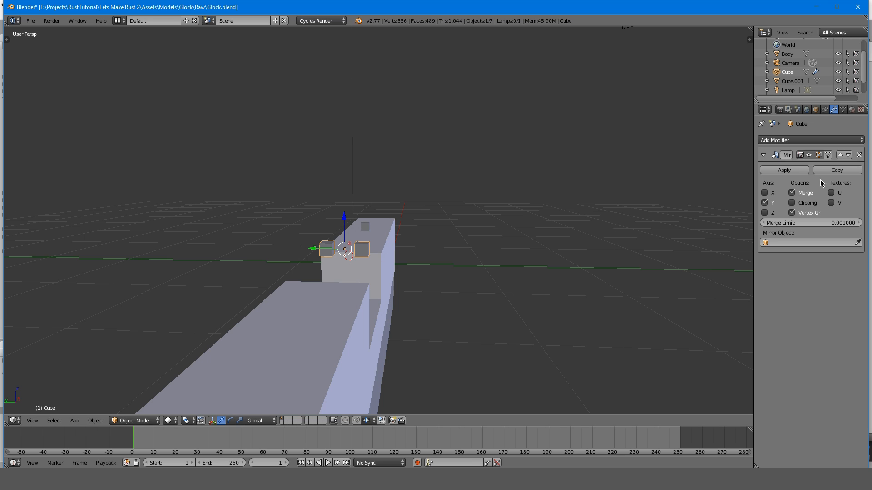
left_click(791, 169)
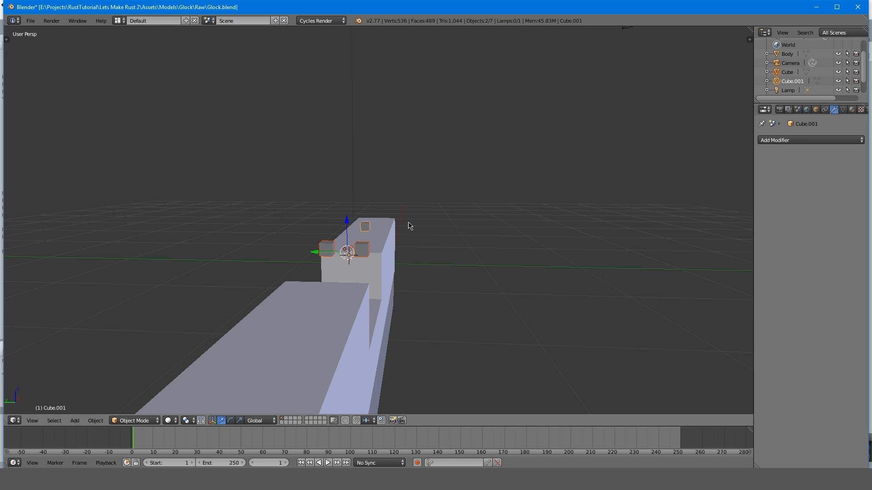
- Join the small cube with the rear sight blocks into one object and adjust its position along Y
mouse_move(409, 226)
middle_mouse_down()
mouse_move(534, 254)
mouse_move(503, 233)
mouse_move(214, 266)
mouse_move(280, 246)
mouse_move(345, 291)
mouse_move(318, 299)
mouse_move(292, 293)
mouse_move(294, 285)
middle_mouse_up()
key("g")
key("y")
left_click(289, 302)
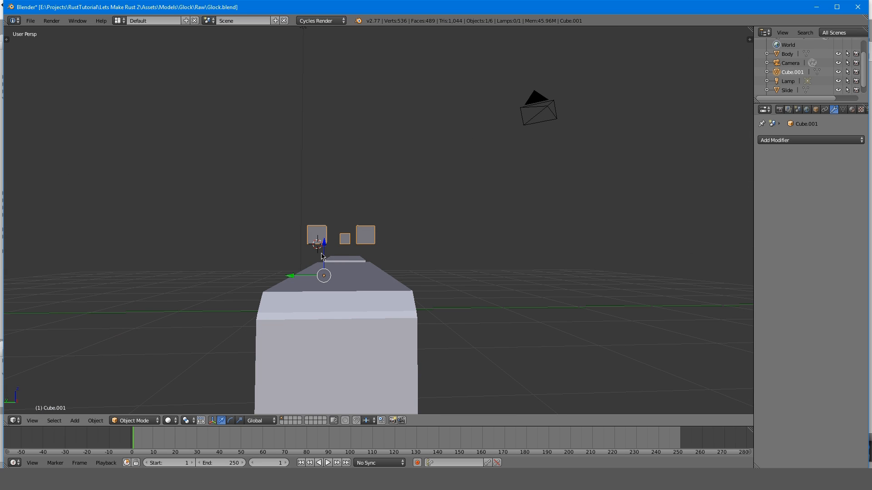
middle_click_drag(321, 257, 269, 286)
key("Tab")
key("Tab")
right_click(273, 287)
key("Tab")
right_click(341, 257)
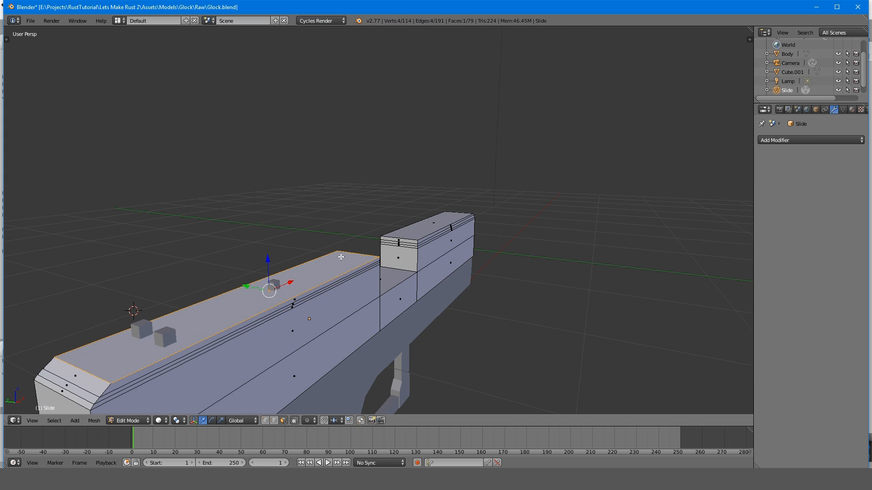
key("Tab")
- Move the small front sight cube forward along X onto the front section of the slide and leave edit mode
right_click(268, 289)
key("Tab")
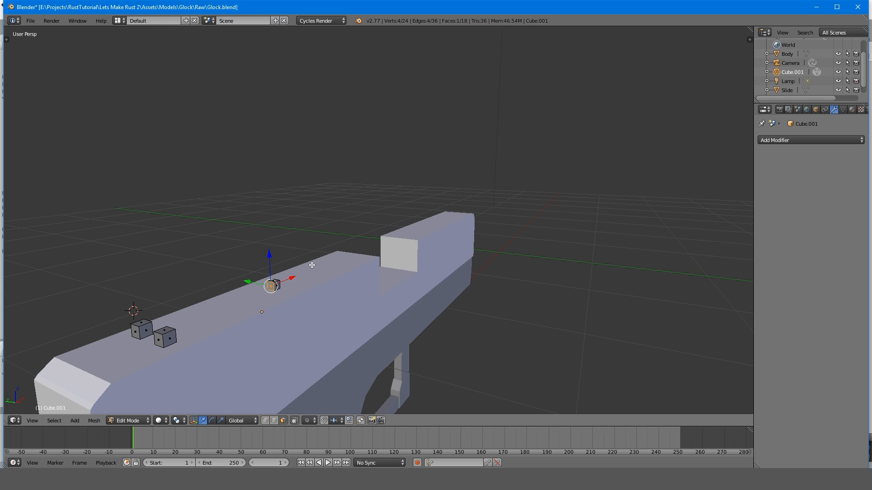
left_click_drag(297, 279, 469, 227)
key("Tab")
key("a")
- Save the file over the existing Glock.blend
middle_click_drag(447, 233, 537, 307)
scroll(476, 239, "down", 5)
key("ctrl+s")
left_click(450, 244)
scroll(403, 270, "down", 2)
right_click(412, 256)
right_click(413, 255)
key("Tab")
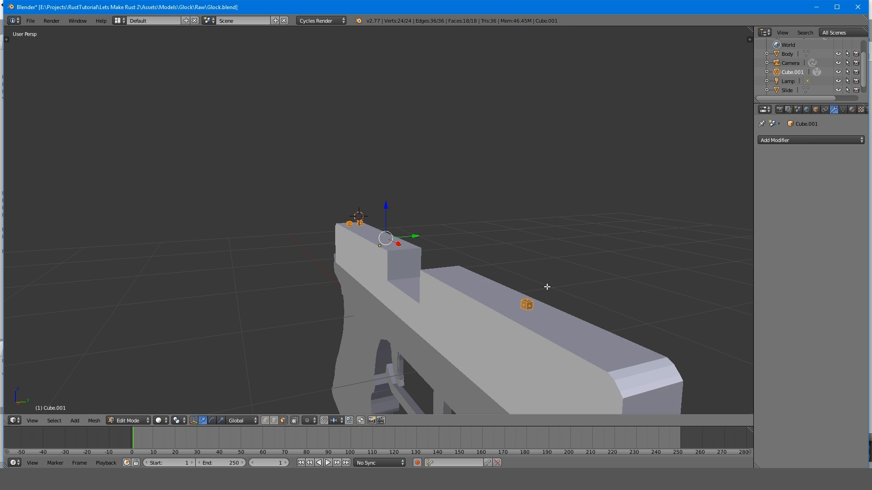
key("s")
right_click(564, 285)
key("s")
key("x")
right_click(575, 281)
key("Tab")
- Move the front sight block further forward along X to the muzzle end of the slide
middle_click_drag(295, 243, 422, 254)
key("Tab")
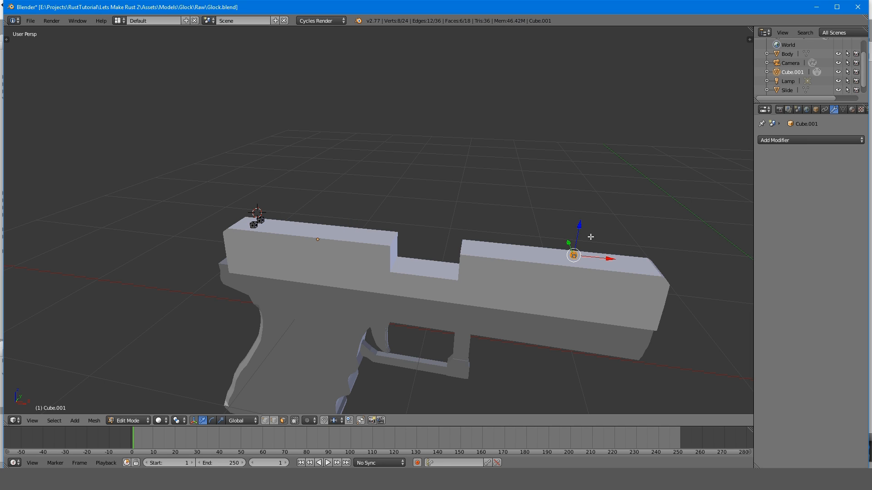
key("s")
right_click(611, 239)
key("g")
key("x")
left_click(664, 268)
middle_click_drag(361, 169, 415, 171)
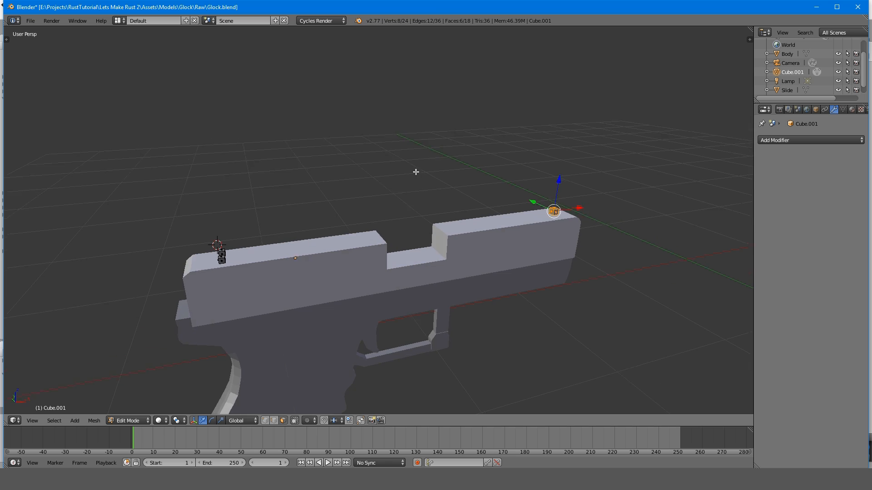
- Select both complete rear sight blocks and scale them up to about 1.2
key("a")
right_click(333, 316)
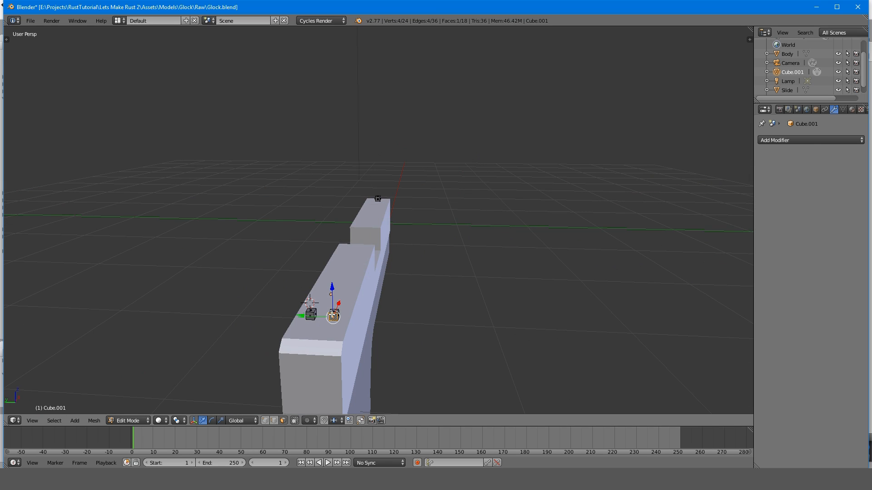
key("ctrl+l")
right_click(308, 318, "shift")
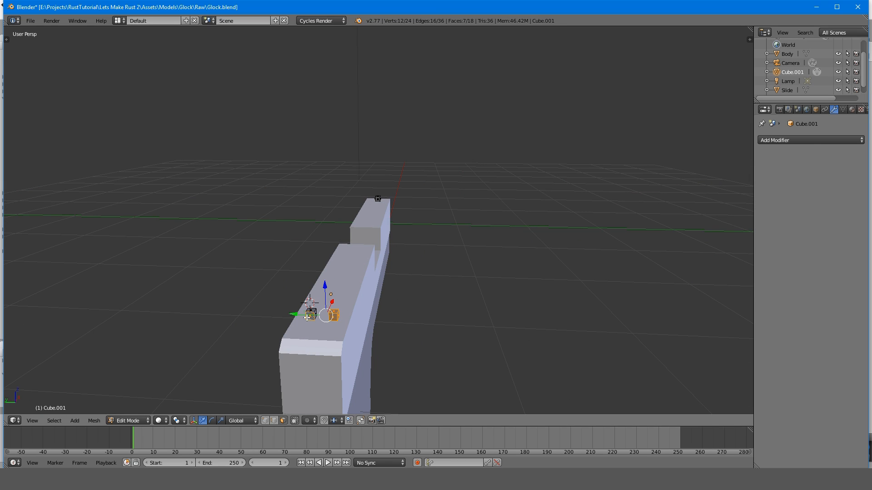
key("ctrl+l")
key("s")
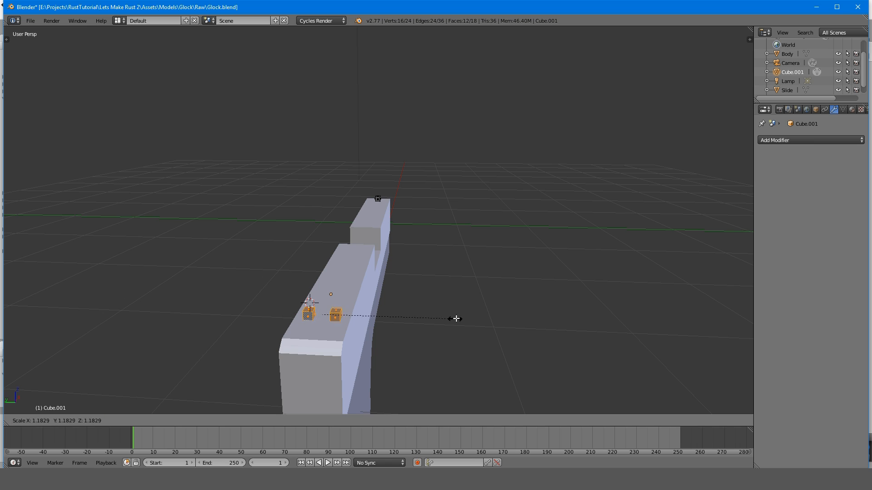
left_click(463, 318)
- Shift the two rear sight blocks about 0.004 along Y and deselect them
middle_click_drag(461, 317, 333, 349)
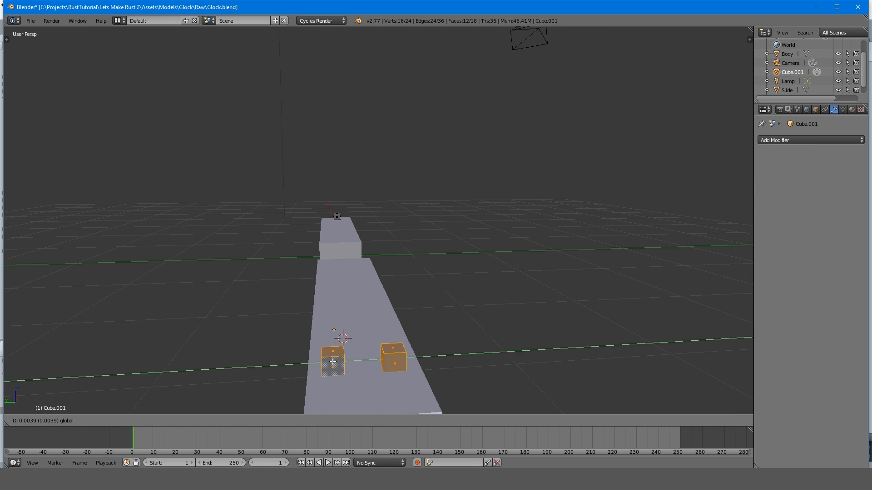
key("Tab")
key("a")
key("Tab")
key("Tab")
key("Tab")
- Nudge the whole front sight block slightly along Y to centre it on the slide, and leave edit mode
right_click(338, 217)
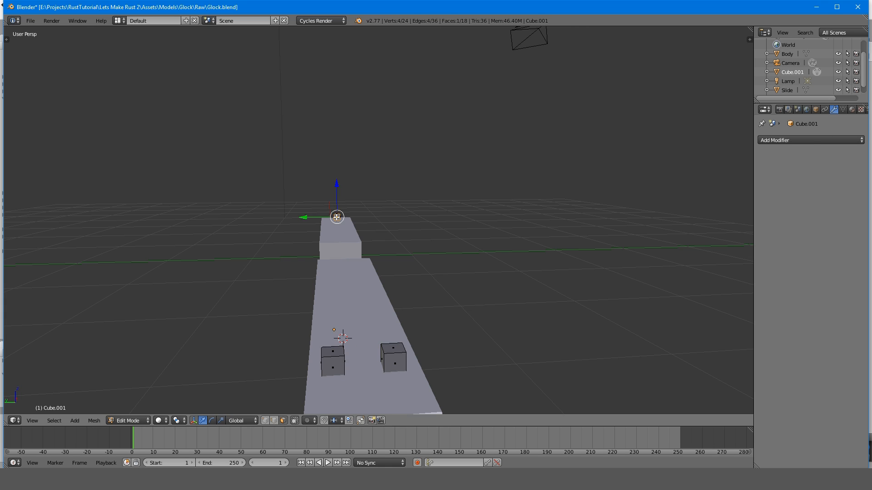
middle_click_drag(338, 217, 330, 254)
key("ctrl+l")
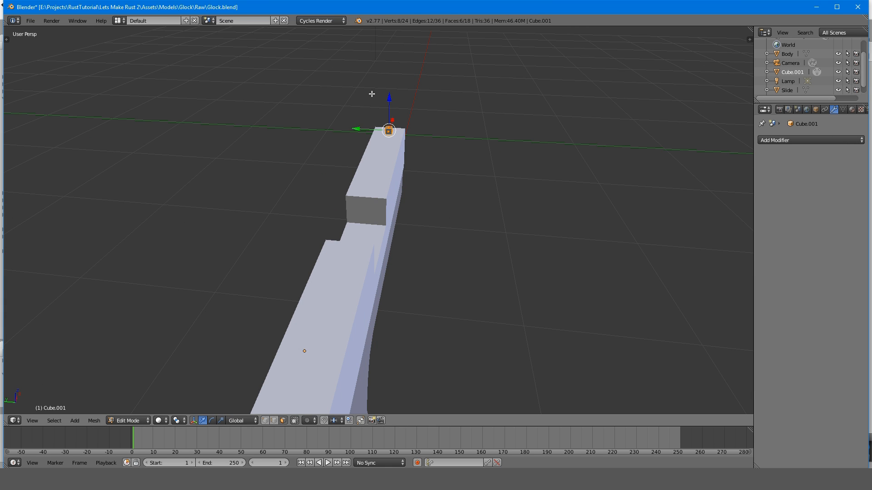
scroll(372, 94, "up", 5)
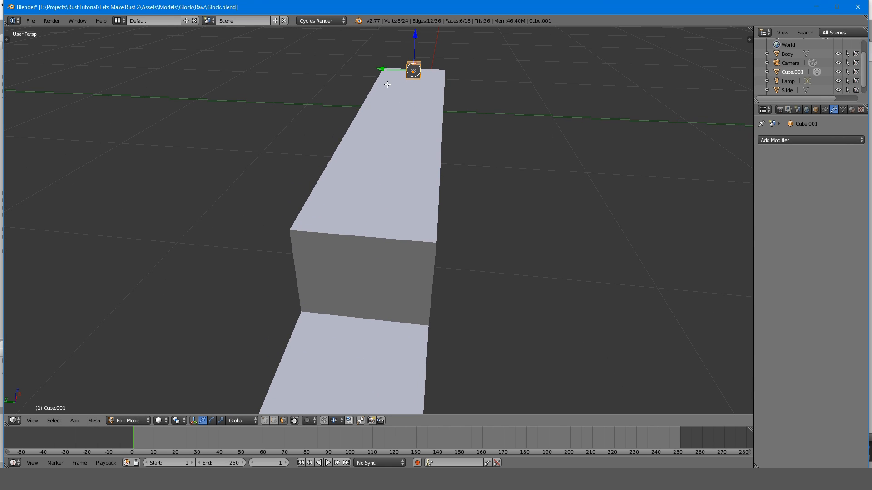
left_click_drag(379, 68, 376, 69)
key("Tab")
scroll(436, 177, "down", 1)
key("a")
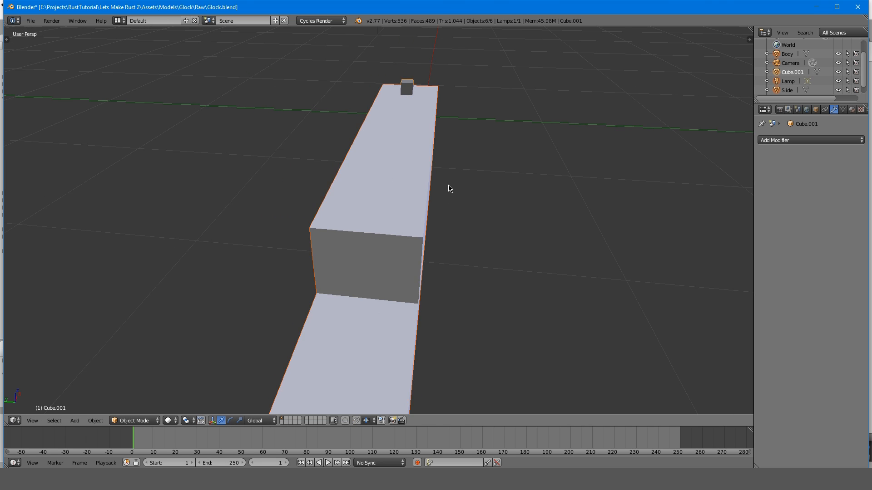
key("a")
- Save the repositioned sight blocks over the existing Glock.blend file
middle_click_drag(449, 188, 273, 163)
scroll(363, 182, "down", 6)
key("ctrl+s")
left_click(363, 187)
- Preview the pistol in rendered shading and return to solid shading
key("shift+z")
left_click(580, 201)
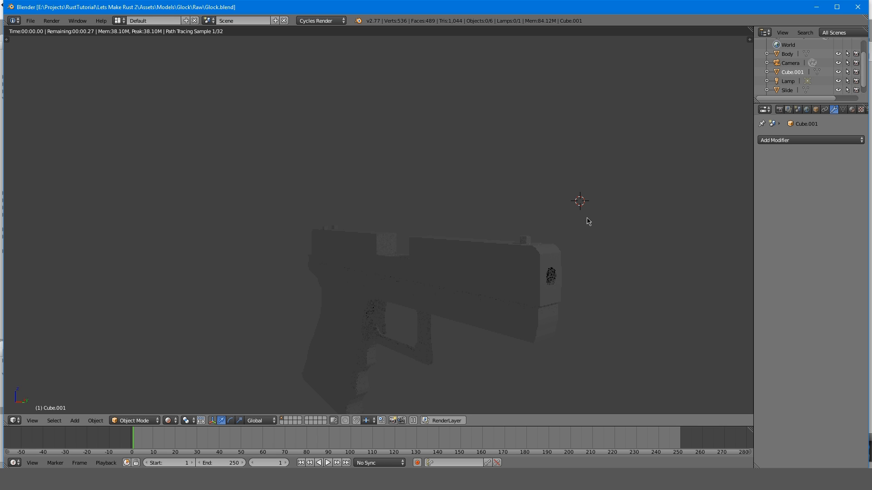
key("shift+z")
- Examine the slide and the front and rear sight blocks from several angles
mouse_move(455, 313)
middle_mouse_down()
mouse_move(573, 318)
mouse_move(613, 299)
mouse_move(541, 311)
mouse_move(574, 304)
mouse_move(560, 288)
mouse_move(516, 276)
mouse_move(421, 284)
middle_mouse_up()
scroll(531, 275, "up", 3)
scroll(530, 274, "up", 3)
scroll(530, 273, "down", 3)
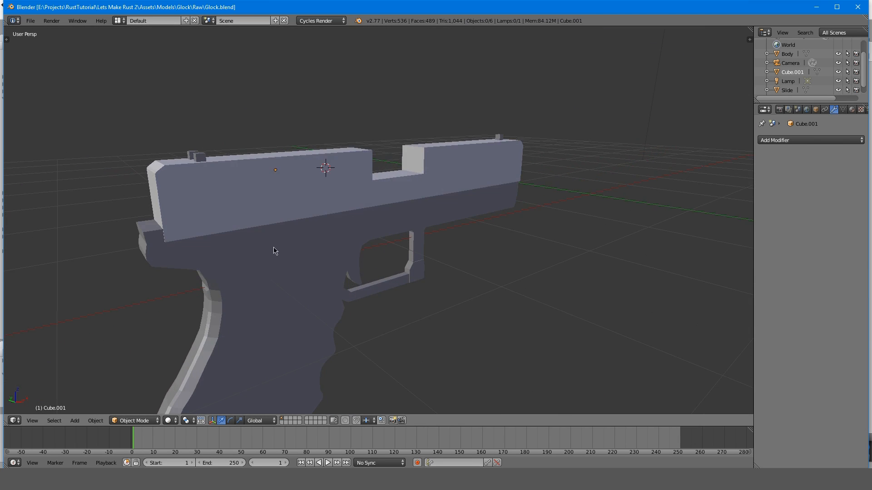
scroll(321, 210, "up", 5)
middle_click_drag(223, 197, 408, 236)
middle_click_drag(489, 176, 481, 223)
scroll(481, 223, "down", 5)
middle_click_drag(506, 147, 457, 159)
scroll(457, 159, "down", 3)
- Inset the top faces of both rear sight blocks and extrude them slightly upward
scroll(456, 159, "up", 4)
middle_click_drag(367, 149, 363, 176)
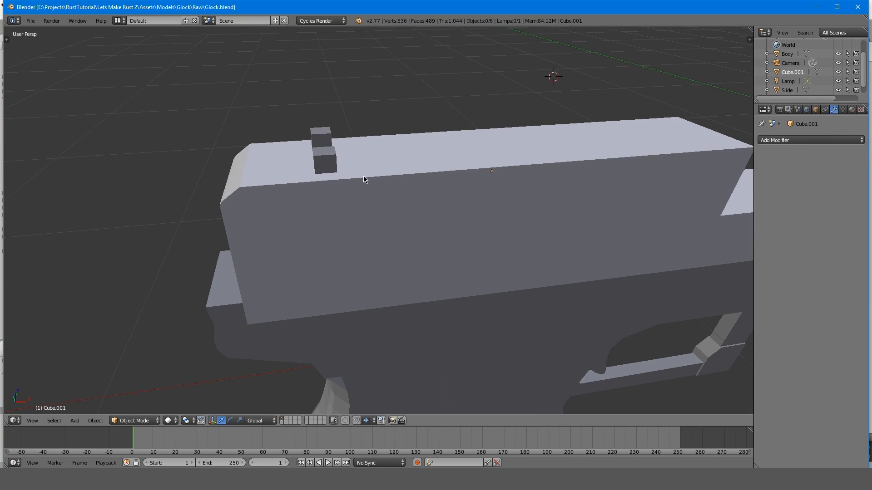
key("Tab")
right_click(322, 153)
right_click(317, 132, "shift")
middle_click_drag(317, 132, 571, 146)
key("i")
left_click(590, 194)
key("Tab")
key("Tab")
- Inset the front sight block's top face by about 0.016, extrude it slightly upward, and leave edit mode
middle_click_drag(597, 72, 548, 199)
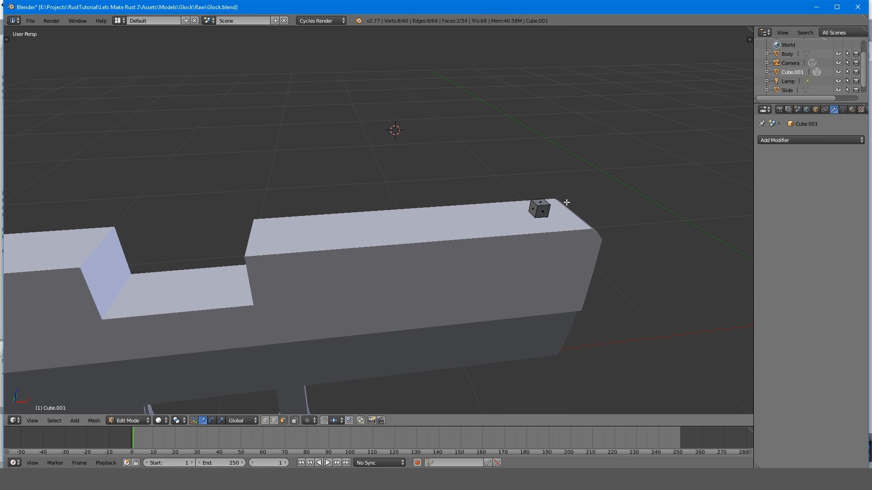
right_click(540, 204)
key("e")
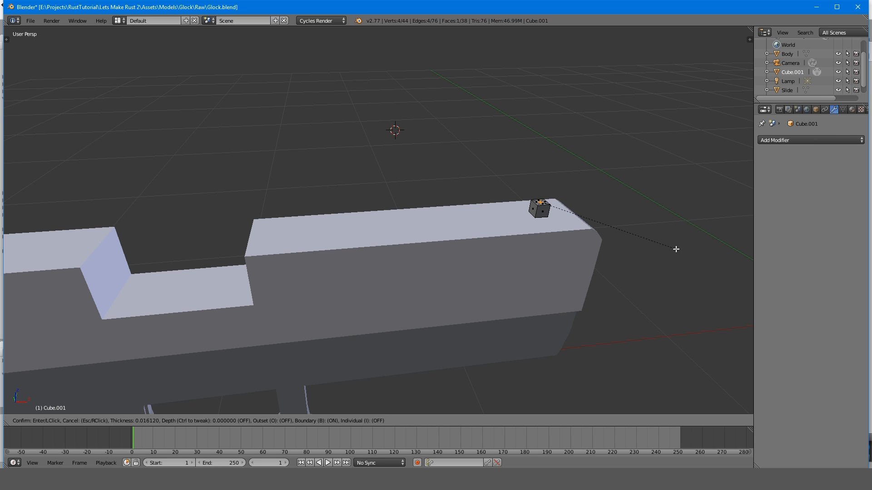
right_click(677, 247)
key("e")
left_click(677, 246)
key("Tab")
key("a")
key("a")
key("a")
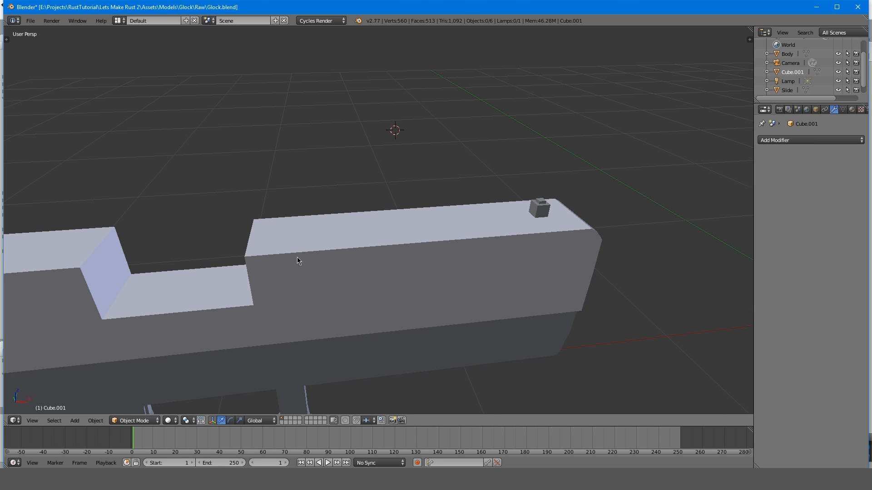
- Inspect the raised tops of the sight blocks from behind the slide
scroll(282, 256, "down", 5)
middle_click_drag(241, 254, 411, 231, "shift")
middle_click_drag(411, 230, 461, 225)
scroll(461, 224, "up", 3)
scroll(462, 228, "up", 6)
scroll(553, 274, "down", 3)
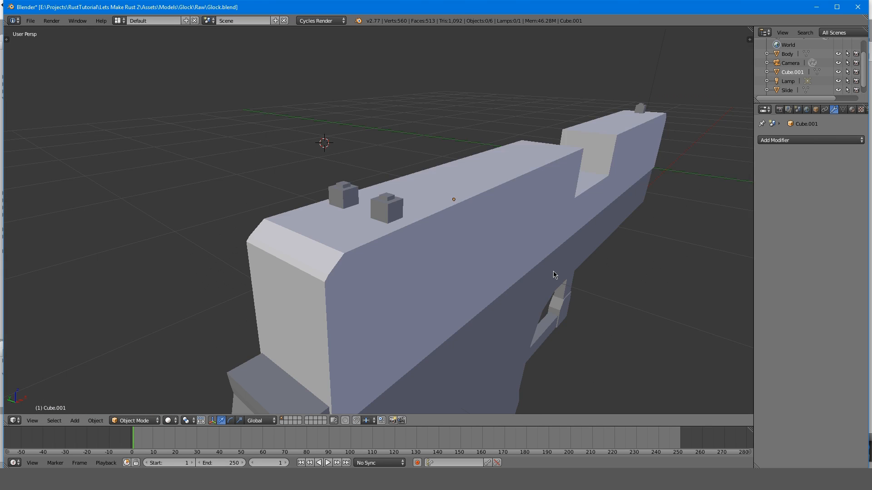
- Save the file as Glock.blend and preview the whole pistol in rendered shading
mouse_move(553, 275)
middle_mouse_down()
mouse_move(562, 271)
mouse_move(512, 276)
mouse_move(554, 267)
mouse_move(550, 257)
middle_mouse_up()
key("shift+z")
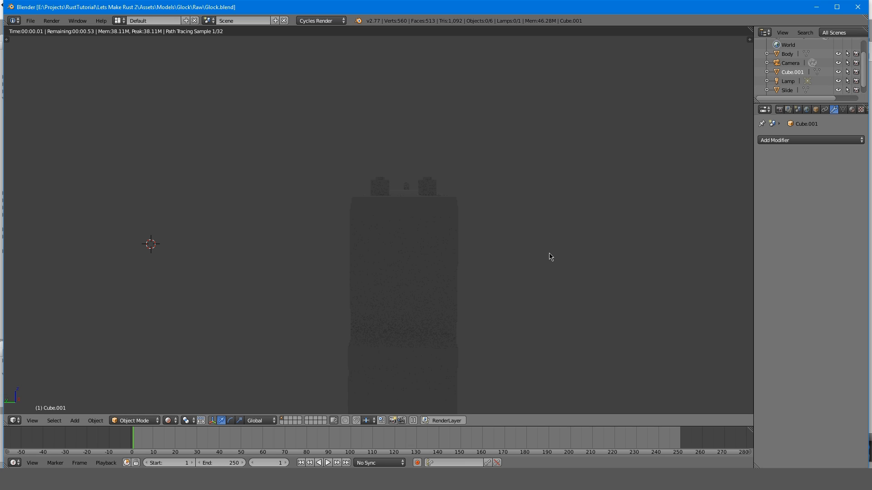
middle_click_drag(550, 257, 618, 268)
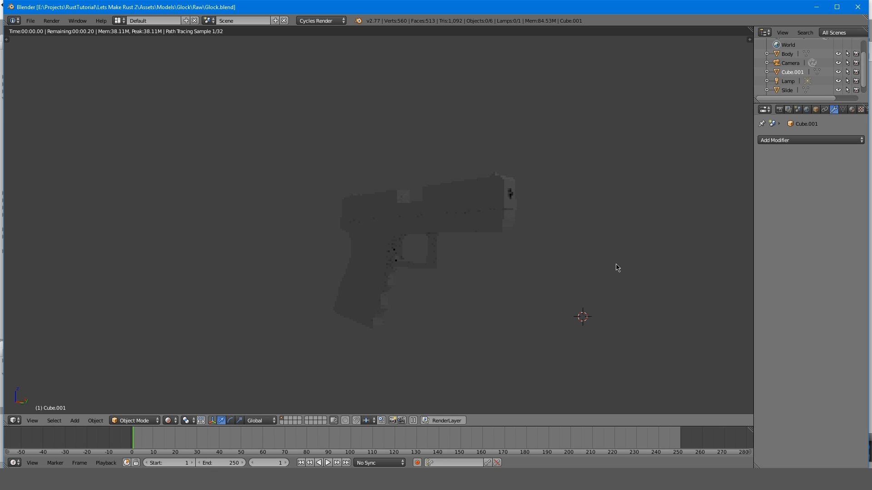
middle_click_drag(617, 268, 613, 289)
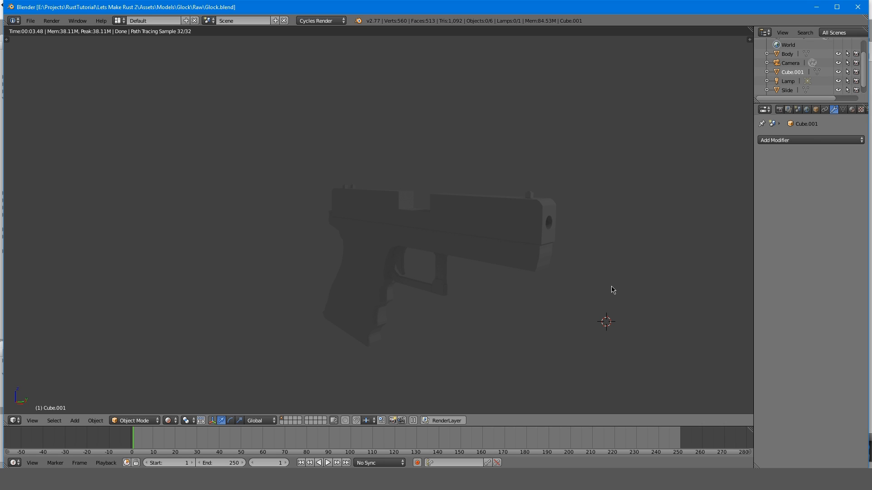